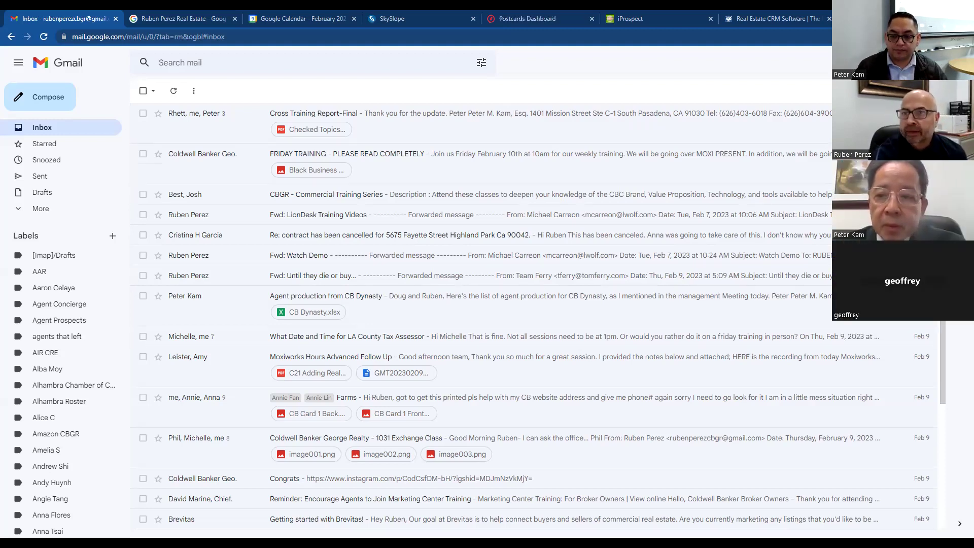
Step: Open a new browser tab beside the Gmail inbox with Ctrl+T
{"action": "key", "text": "ctrl+t"}
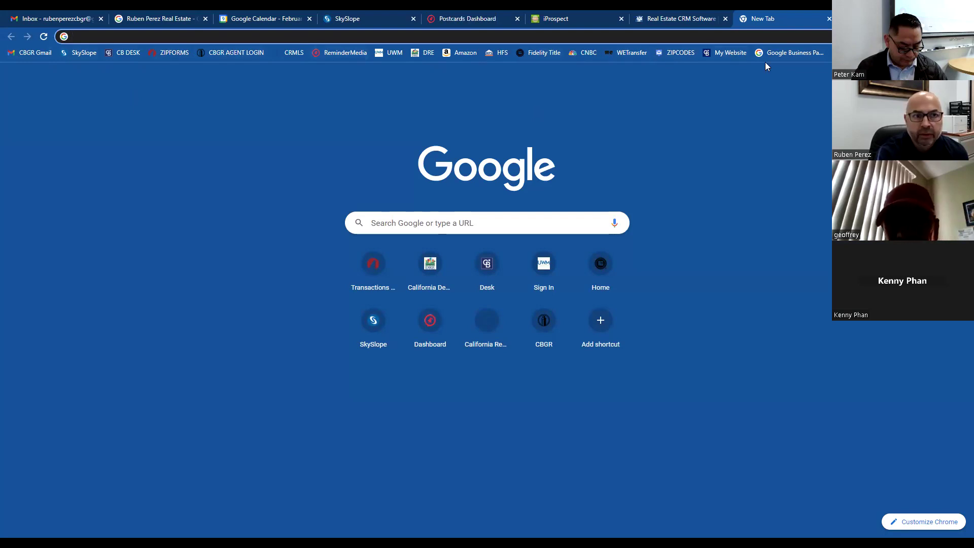
Step: Load the Coldwell Banker Desk portal at mycbdesk.com from the CB DESK bookmark
{"action": "left_click", "coordinate": [467, 226]}
{"action": "left_click", "coordinate": [286, 154]}
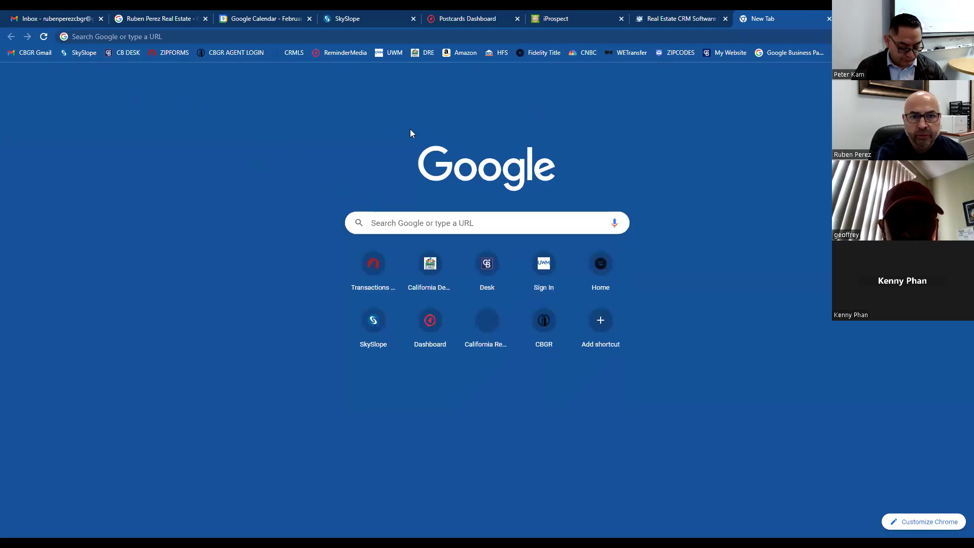
{"action": "left_click", "coordinate": [118, 55]}
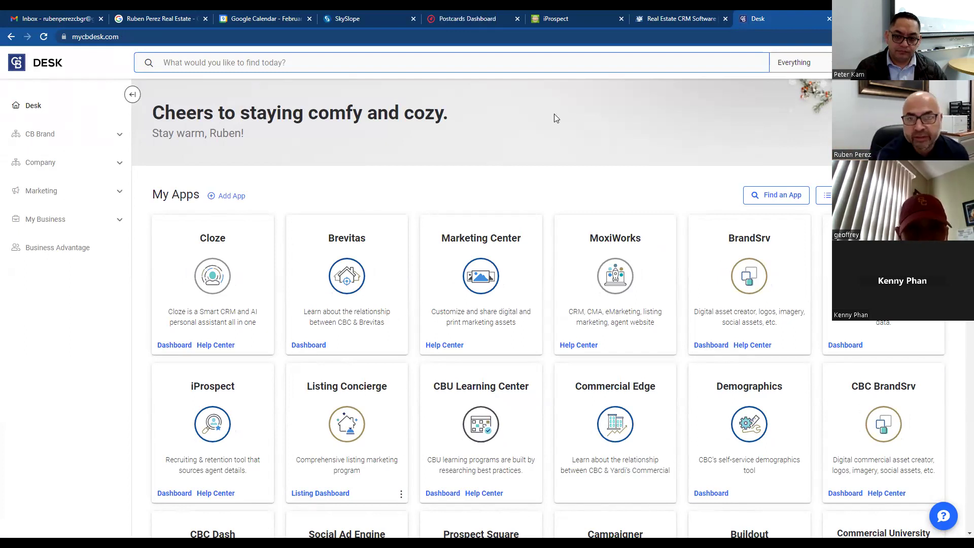
{"action": "scroll", "coordinate": [476, 202], "scroll_direction": "down", "scroll_amount": 3}
{"action": "scroll", "coordinate": [315, 294], "scroll_direction": "up", "scroll_amount": 3}
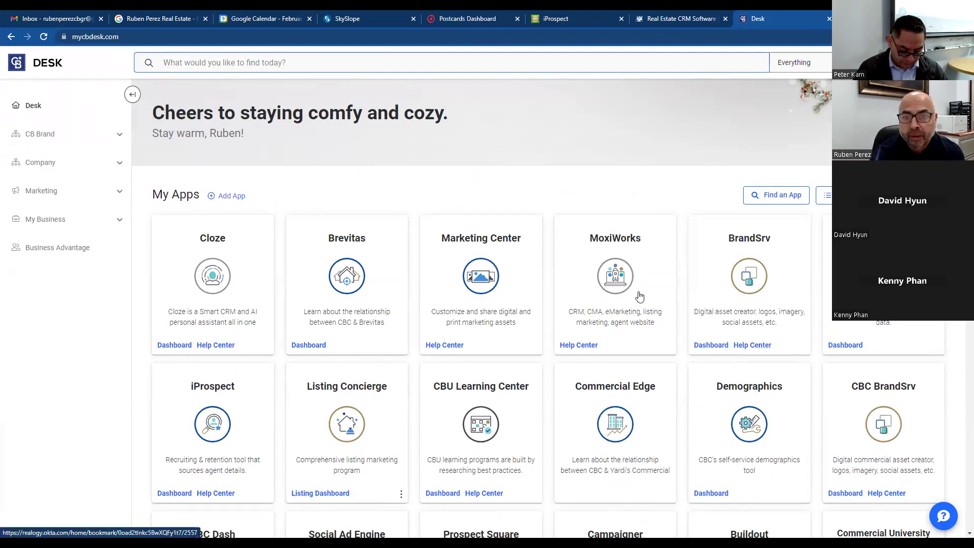
{"action": "mouse_move", "coordinate": [619, 287]}
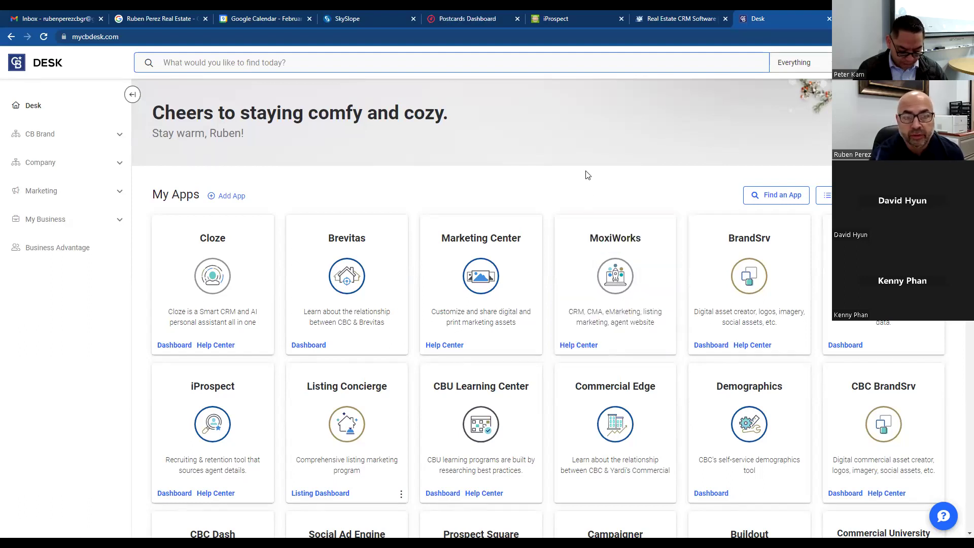
{"action": "scroll", "coordinate": [581, 166], "scroll_direction": "down", "scroll_amount": 3}
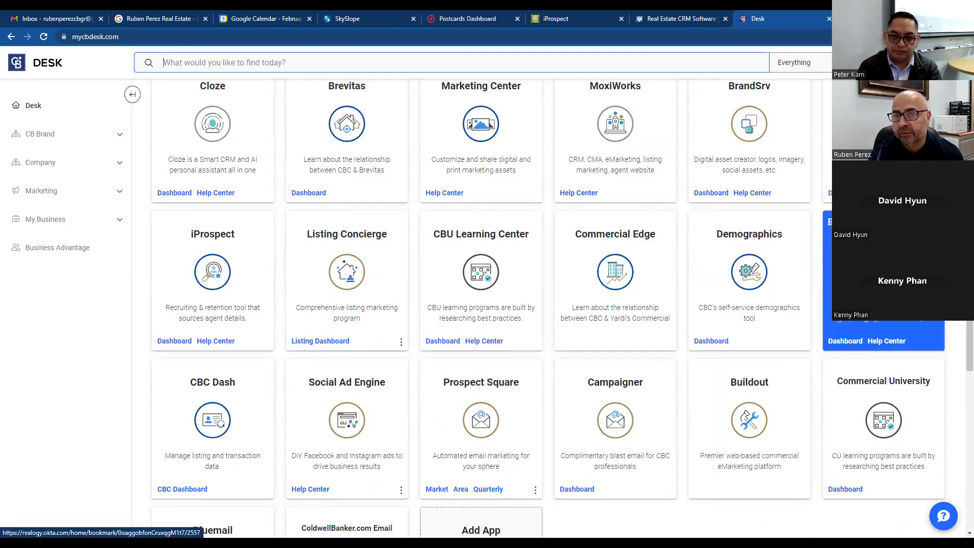
{"action": "scroll", "coordinate": [747, 208], "scroll_direction": "up", "scroll_amount": 2}
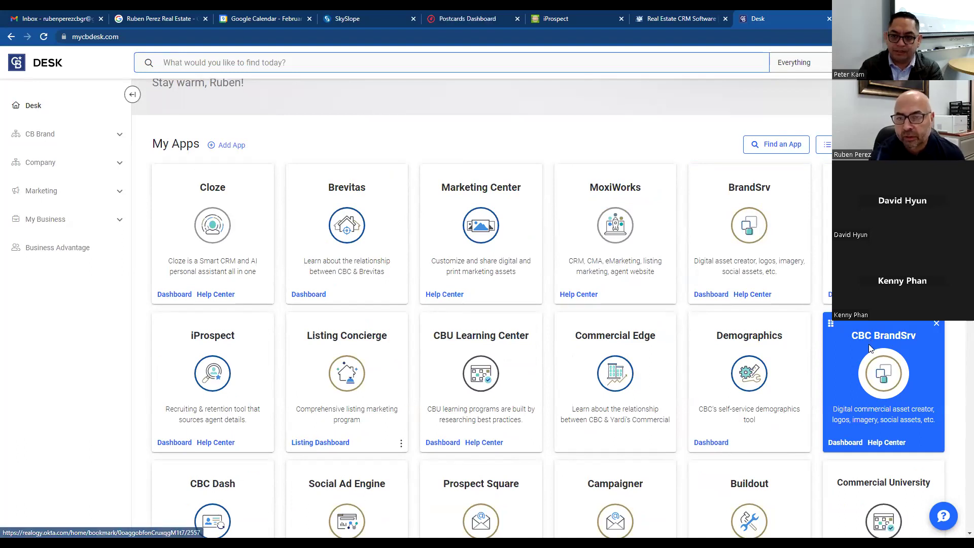
{"action": "scroll", "coordinate": [867, 344], "scroll_direction": "down", "scroll_amount": 1}
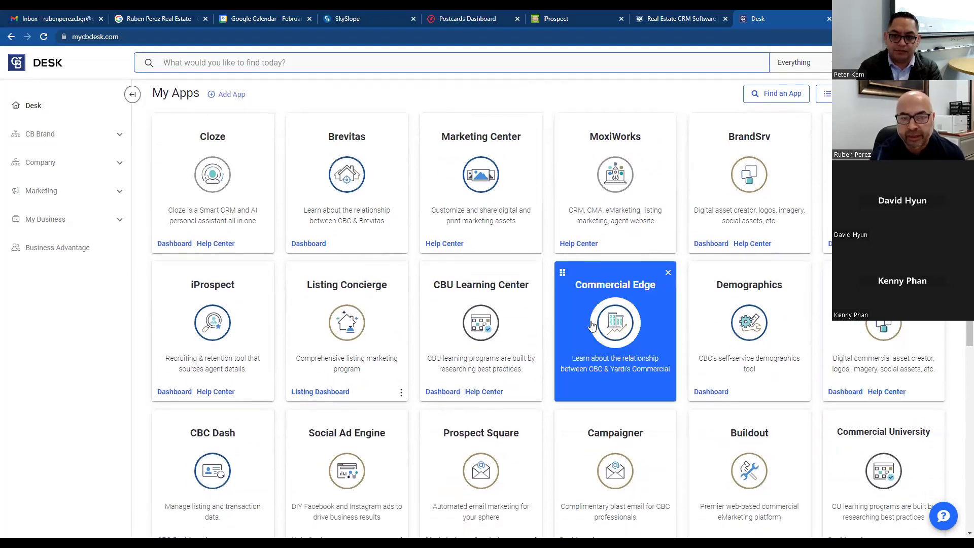
{"action": "scroll", "coordinate": [583, 328], "scroll_direction": "down", "scroll_amount": 3}
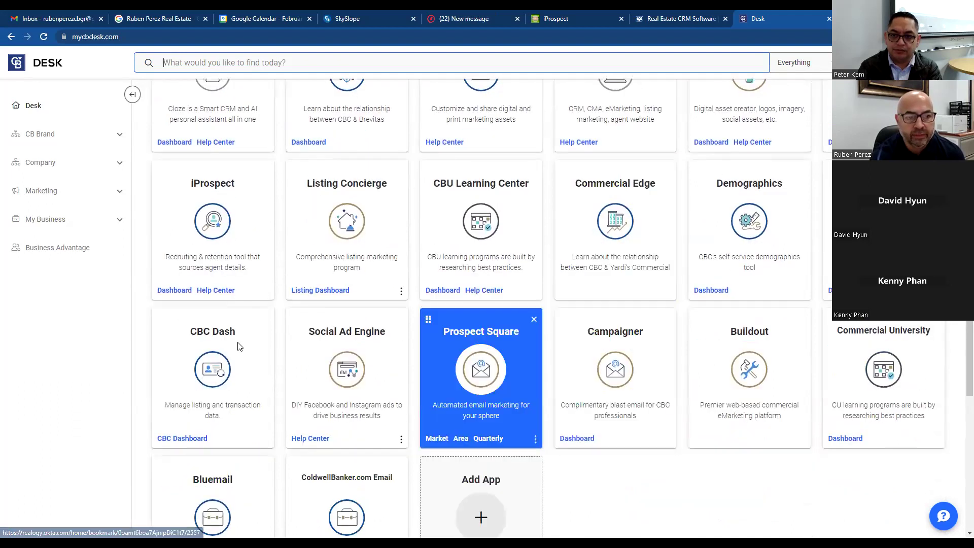
{"action": "scroll", "coordinate": [297, 364], "scroll_direction": "down", "scroll_amount": 1}
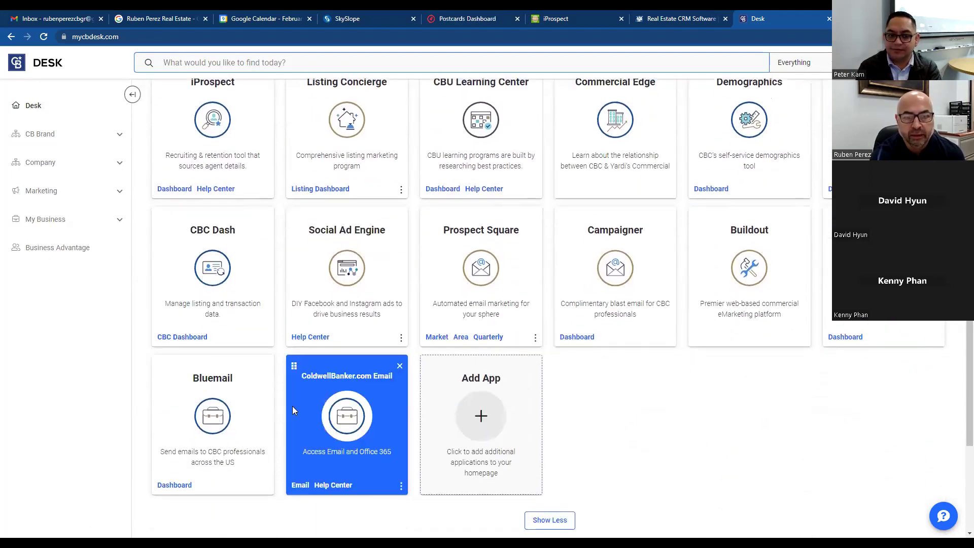
{"action": "scroll", "coordinate": [701, 334], "scroll_direction": "up", "scroll_amount": 2}
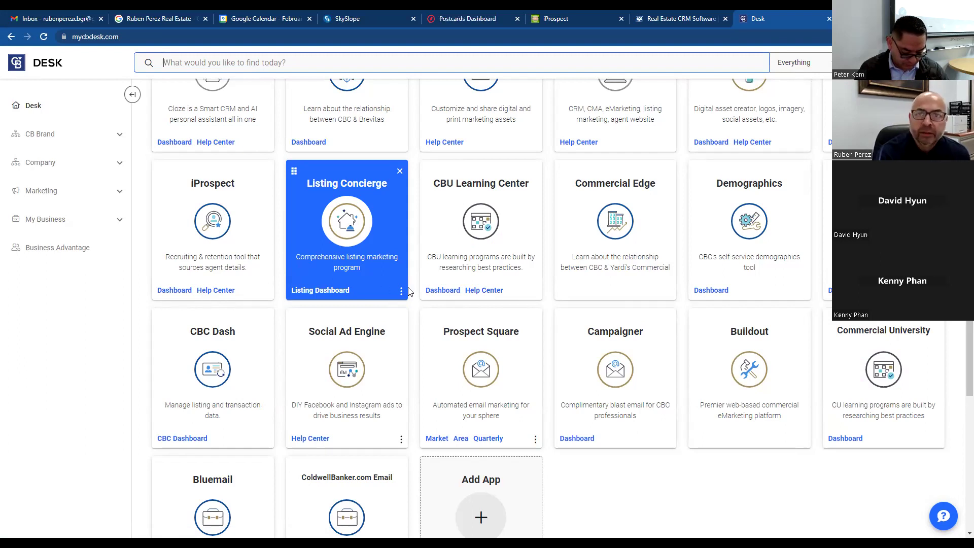
{"action": "scroll", "coordinate": [385, 282], "scroll_direction": "up", "scroll_amount": 4}
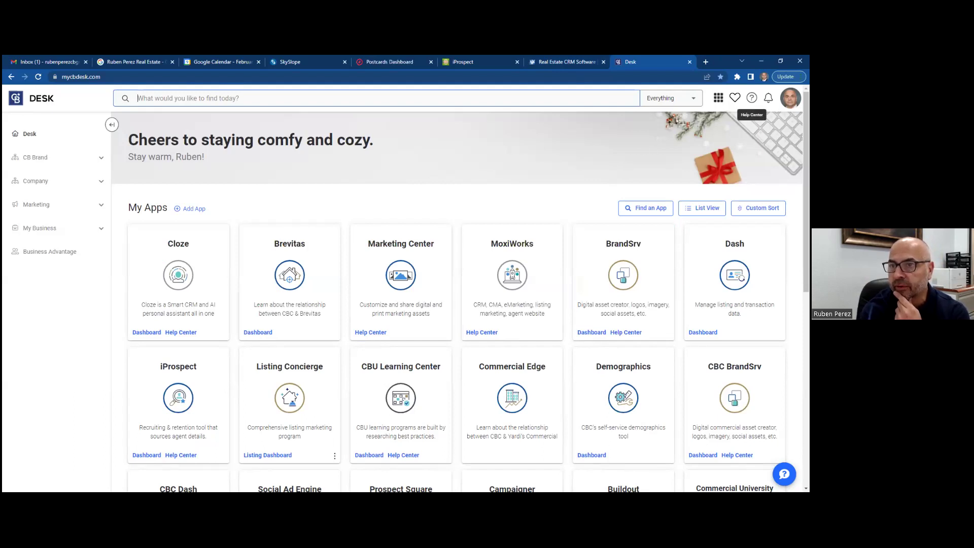
Step: Open the Desk Help Center and browse its What's New, Guides and Resources sections
{"action": "left_click", "coordinate": [751, 98]}
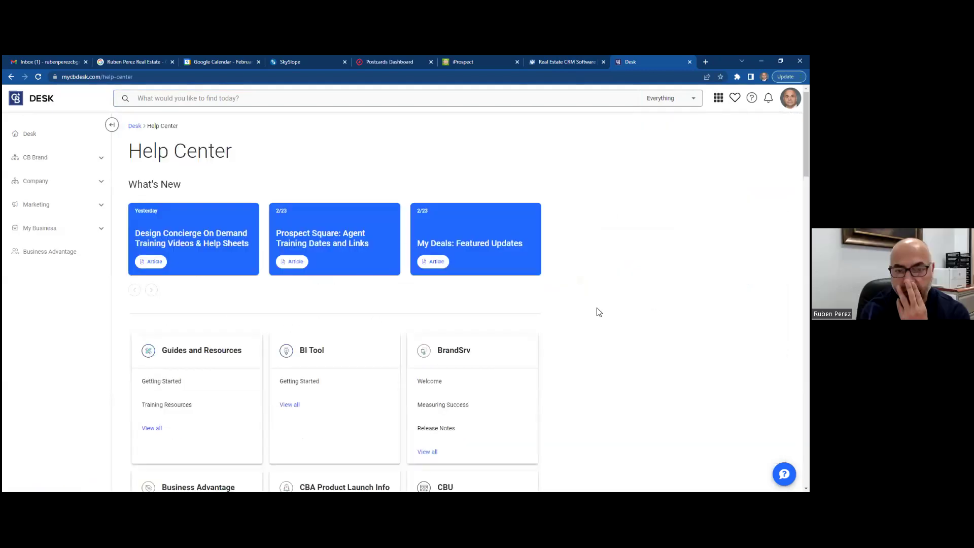
{"action": "scroll", "coordinate": [404, 304], "scroll_direction": "down", "scroll_amount": 4}
{"action": "scroll", "coordinate": [284, 233], "scroll_direction": "down", "scroll_amount": 3}
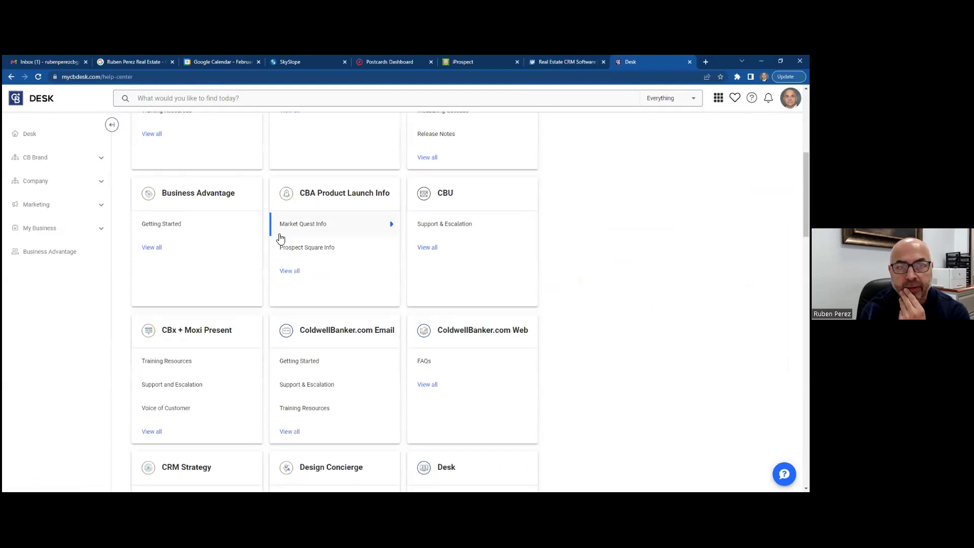
{"action": "scroll", "coordinate": [263, 241], "scroll_direction": "down", "scroll_amount": 2}
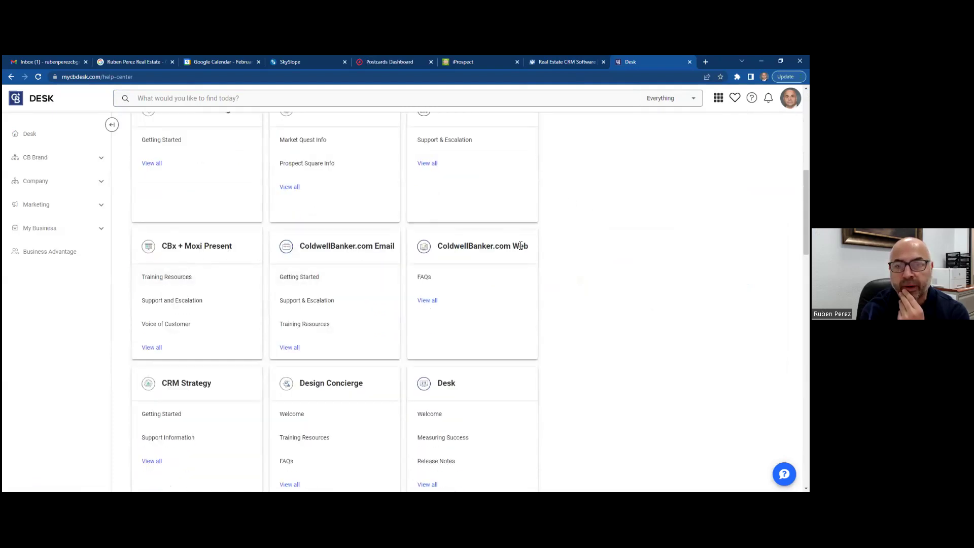
{"action": "scroll", "coordinate": [519, 256], "scroll_direction": "down", "scroll_amount": 3}
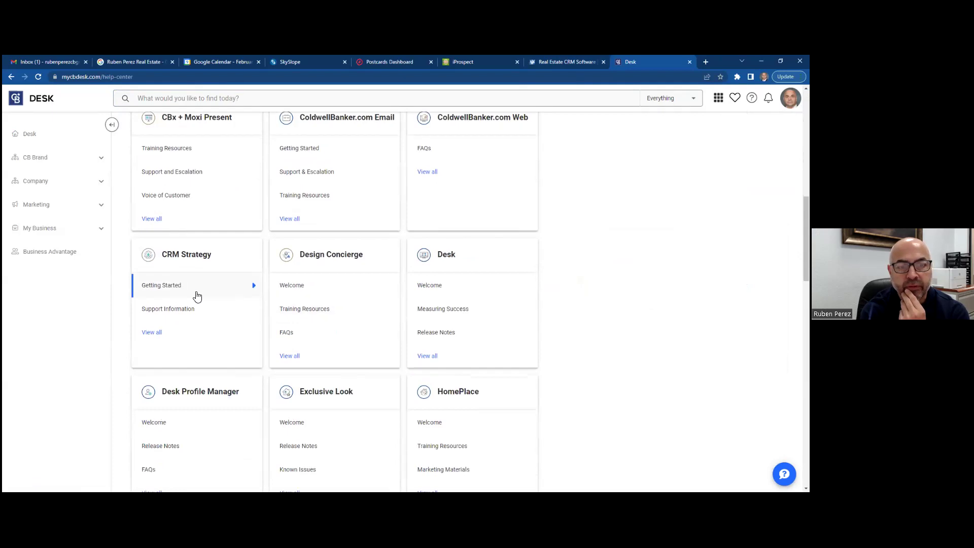
{"action": "scroll", "coordinate": [533, 309], "scroll_direction": "down", "scroll_amount": 3}
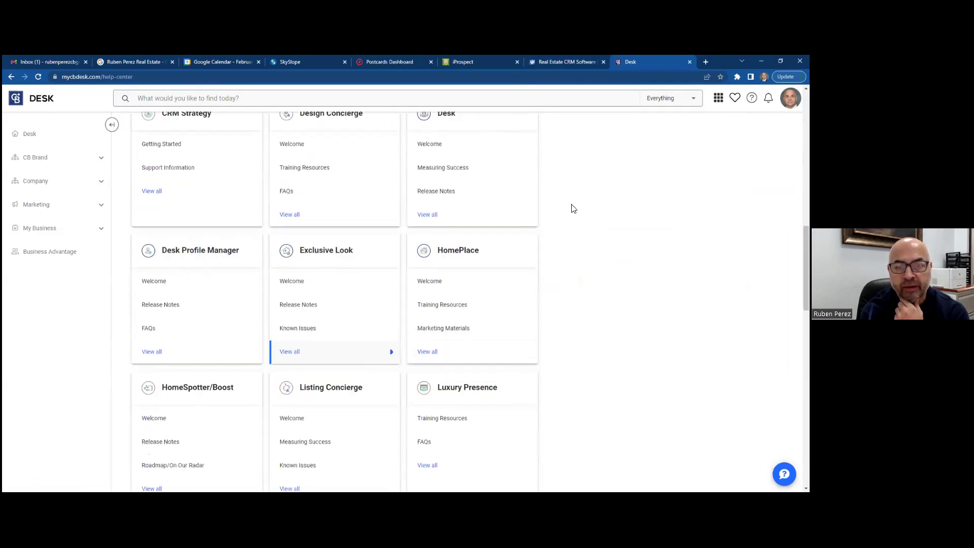
{"action": "scroll", "coordinate": [543, 308], "scroll_direction": "down", "scroll_amount": 15}
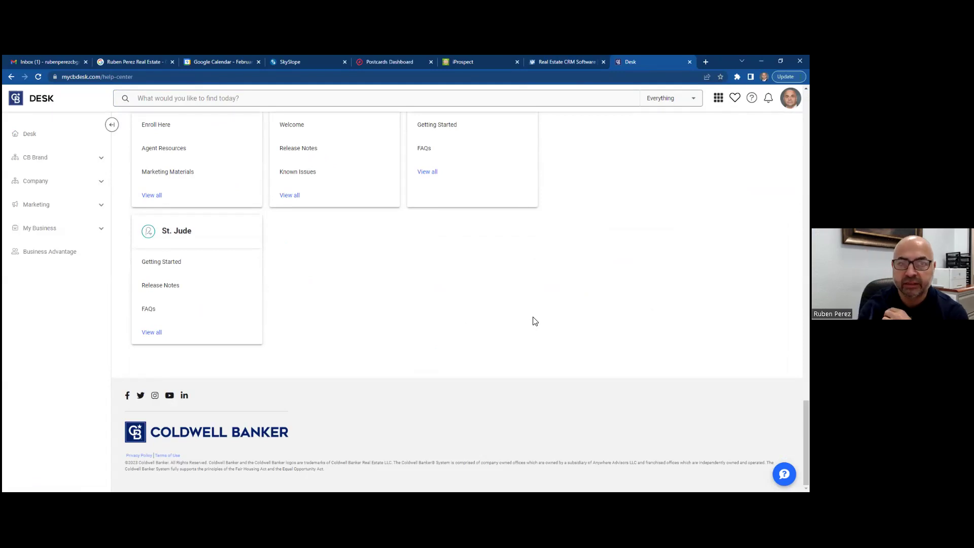
{"action": "scroll", "coordinate": [576, 330], "scroll_direction": "up", "scroll_amount": 4}
{"action": "scroll", "coordinate": [576, 330], "scroll_direction": "up", "scroll_amount": 16}
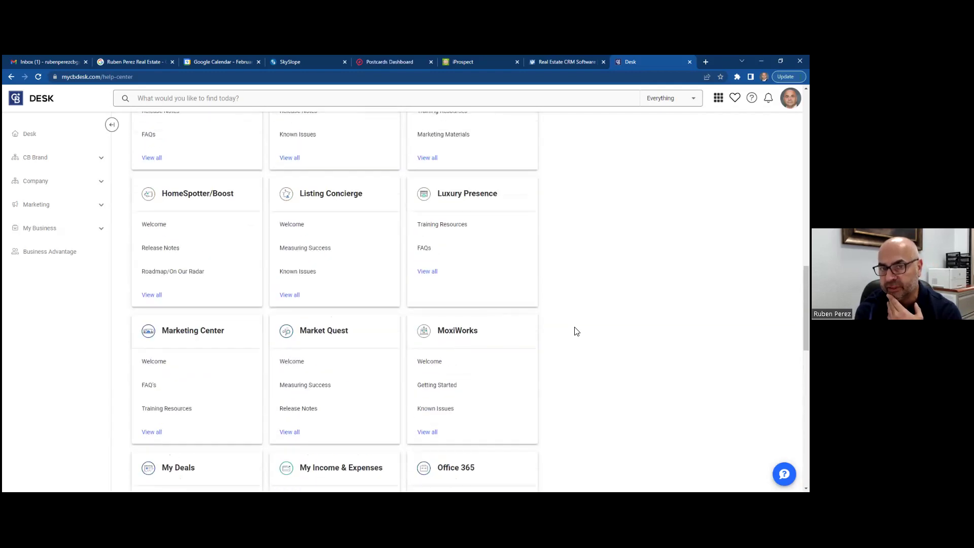
{"action": "scroll", "coordinate": [576, 331], "scroll_direction": "up", "scroll_amount": 2}
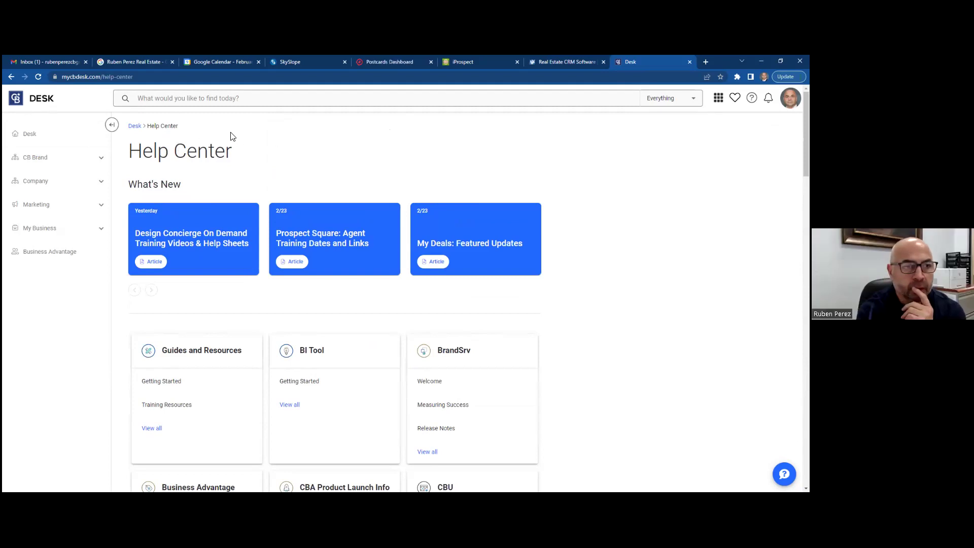
Step: Go back to the Desk home page via the breadcrumb and reveal the end of My Apps
{"action": "left_click", "coordinate": [37, 140]}
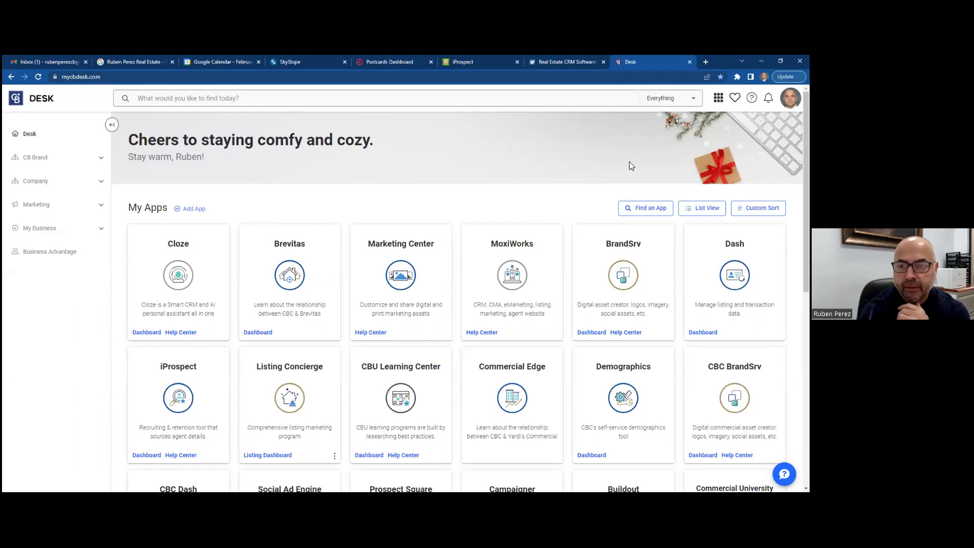
{"action": "left_click", "coordinate": [194, 209]}
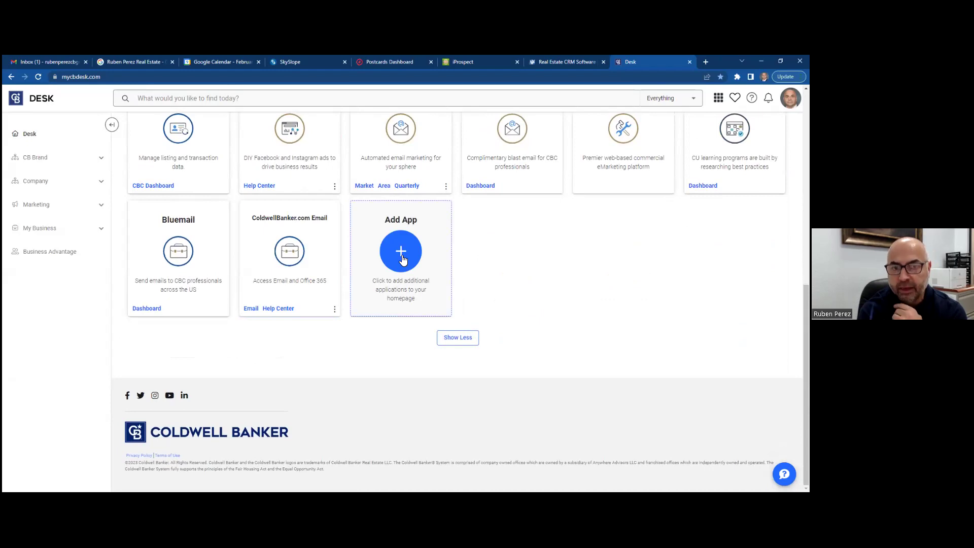
{"action": "left_click", "coordinate": [401, 259]}
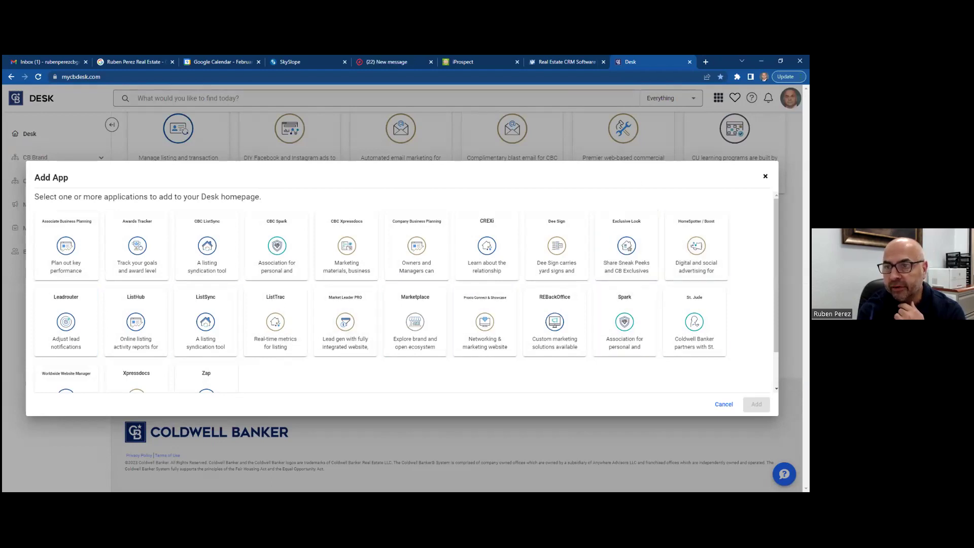
{"action": "key", "text": "Escape"}
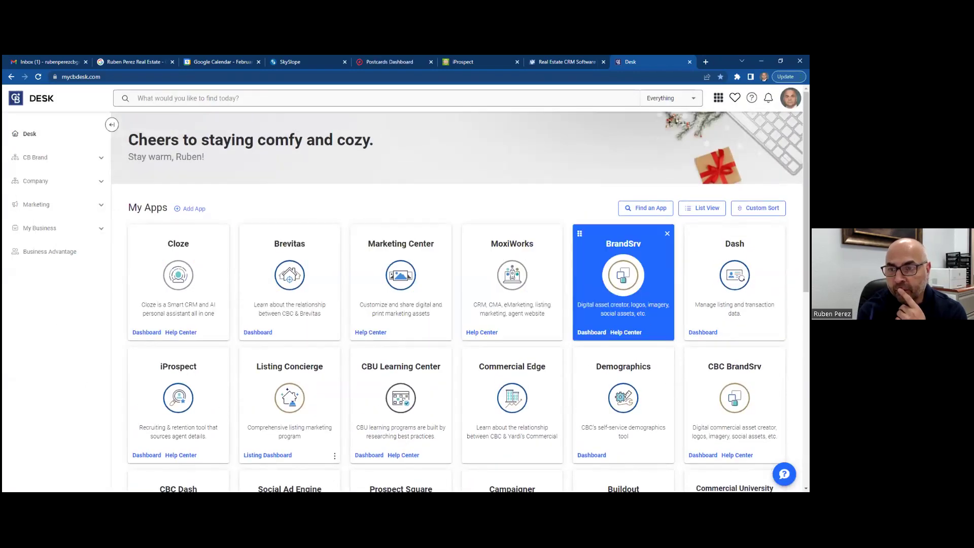
Step: Remove the Social Ad Engine tile from My Apps, then reopen the Add App catalogue
{"action": "scroll", "coordinate": [646, 307], "scroll_direction": "down", "scroll_amount": 1}
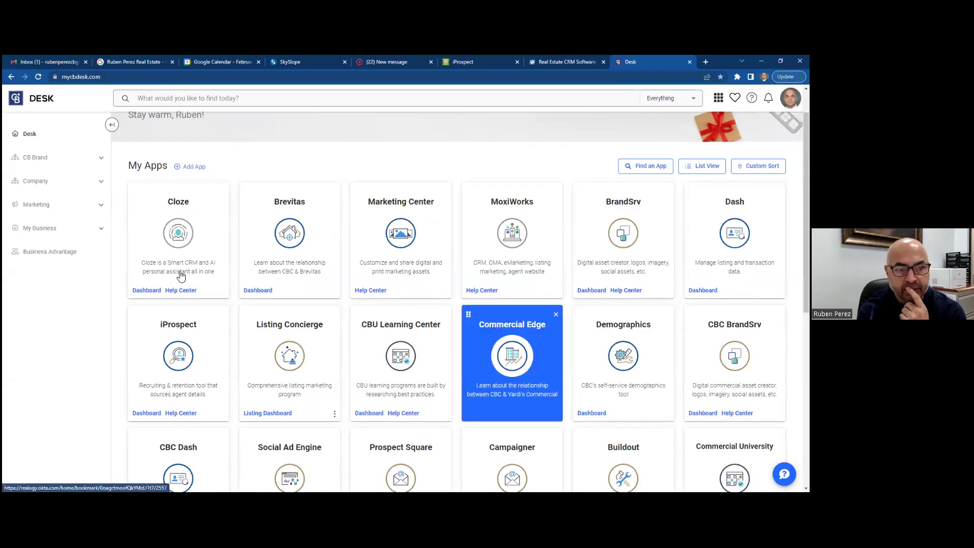
{"action": "scroll", "coordinate": [314, 281], "scroll_direction": "down", "scroll_amount": 4}
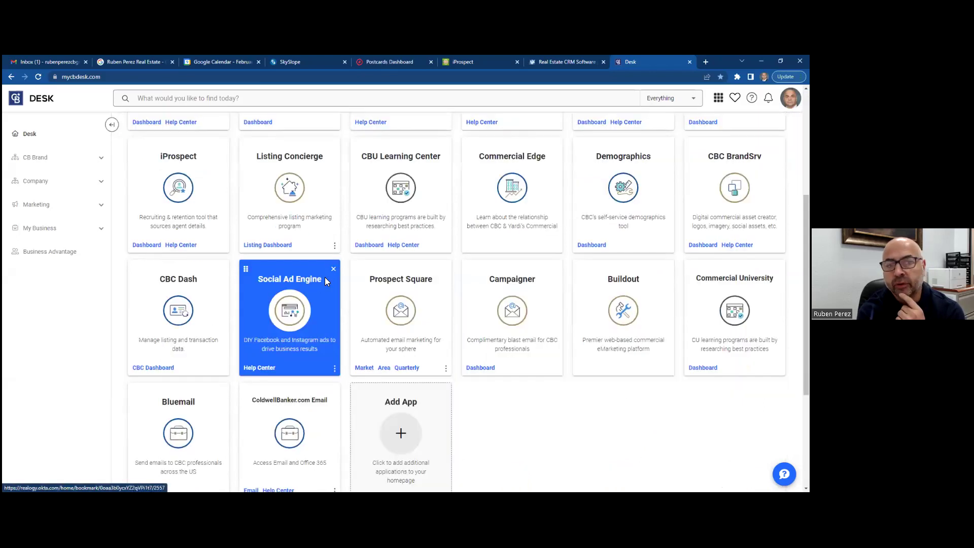
{"action": "left_click", "coordinate": [333, 269]}
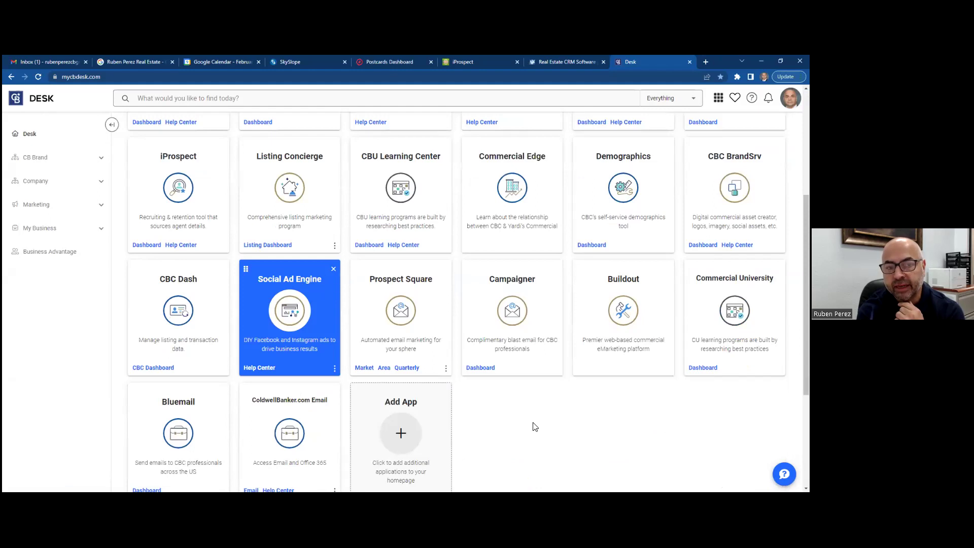
{"action": "scroll", "coordinate": [550, 439], "scroll_direction": "up", "scroll_amount": 5}
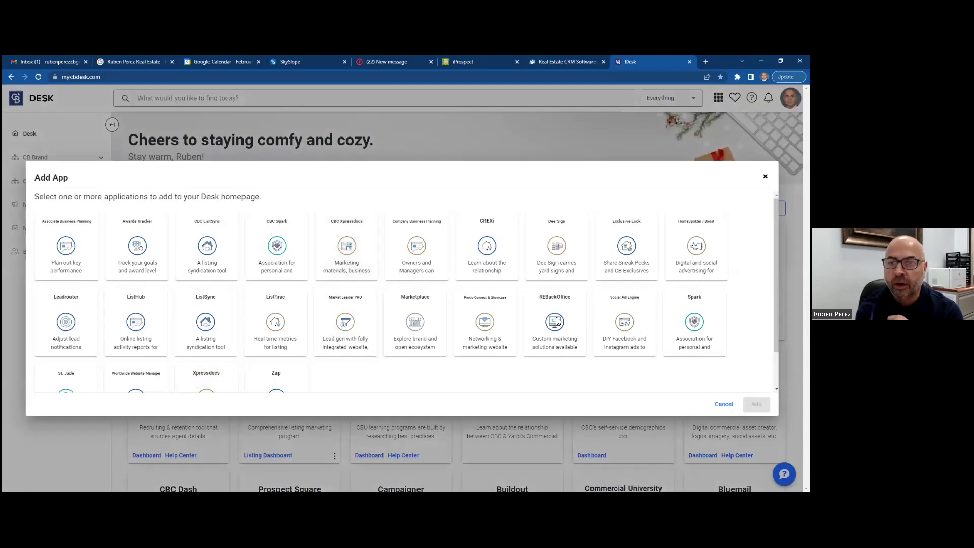
{"action": "left_click", "coordinate": [206, 277]}
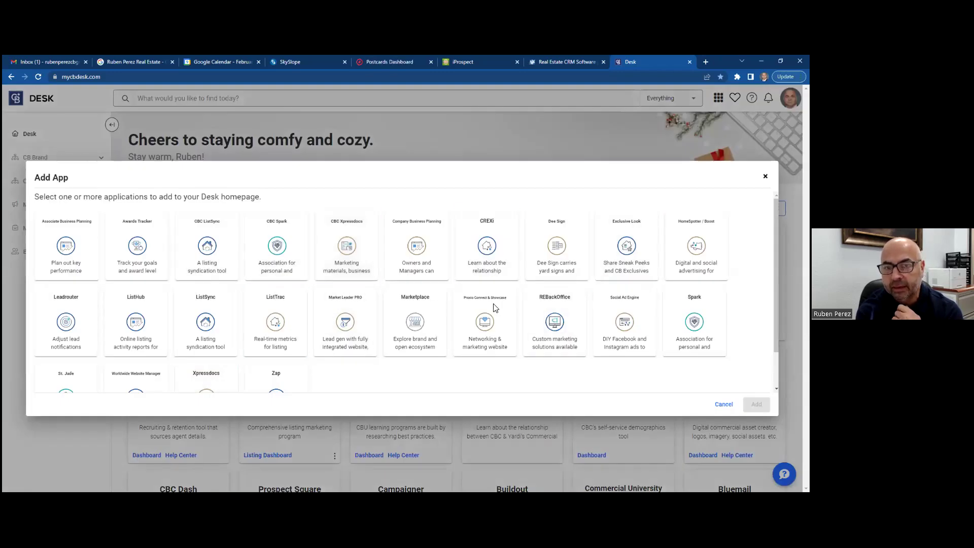
{"action": "key", "text": "Escape"}
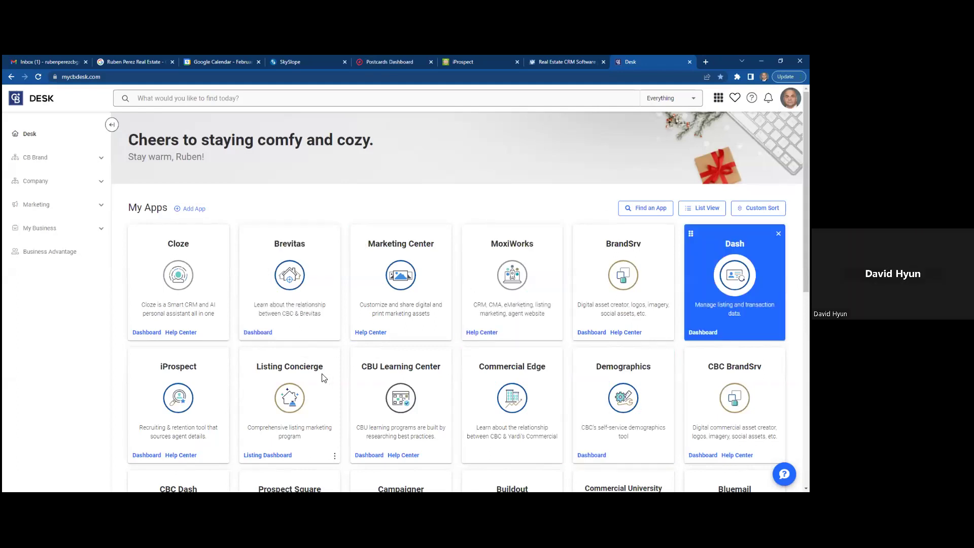
Step: Reorder My Apps so MoxiWorks sits first and Marketing Center second
{"action": "scroll", "coordinate": [660, 406], "scroll_direction": "down", "scroll_amount": 2}
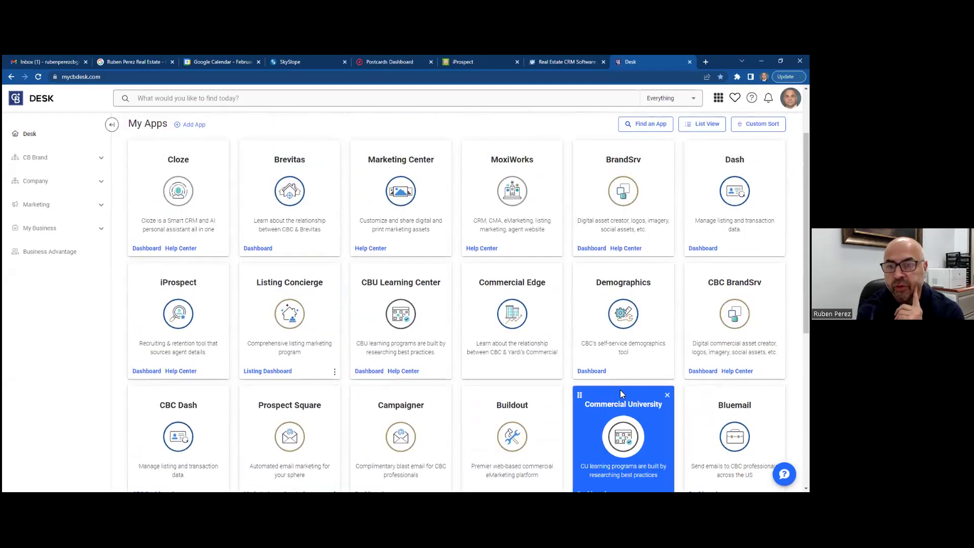
{"action": "scroll", "coordinate": [620, 389], "scroll_direction": "up", "scroll_amount": 2}
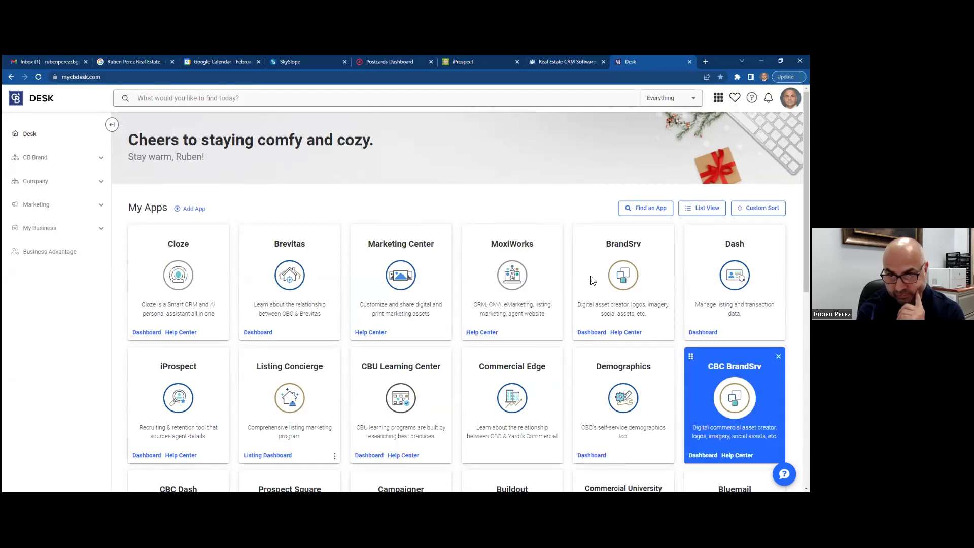
{"action": "left_click_drag", "start_coordinate": [472, 255], "coordinate": [201, 261]}
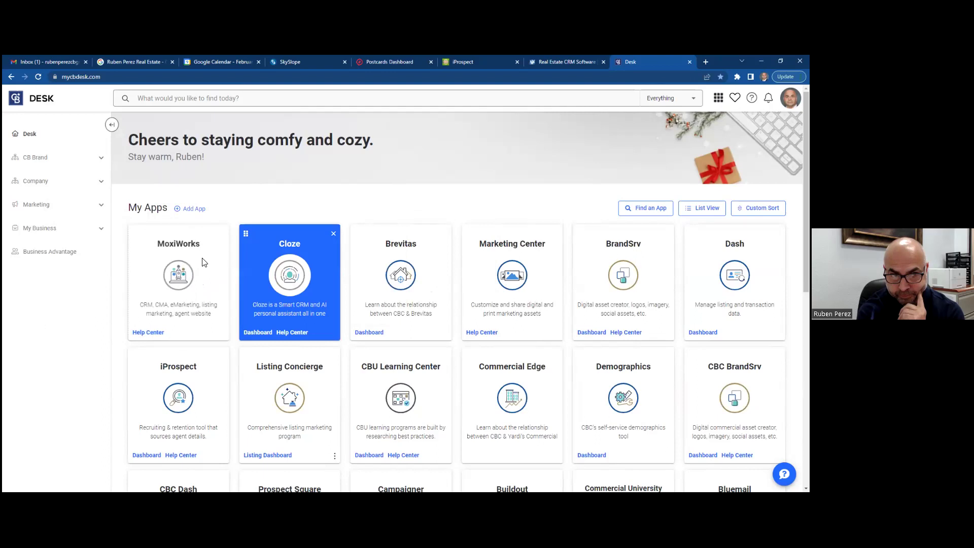
{"action": "left_click", "coordinate": [201, 261]}
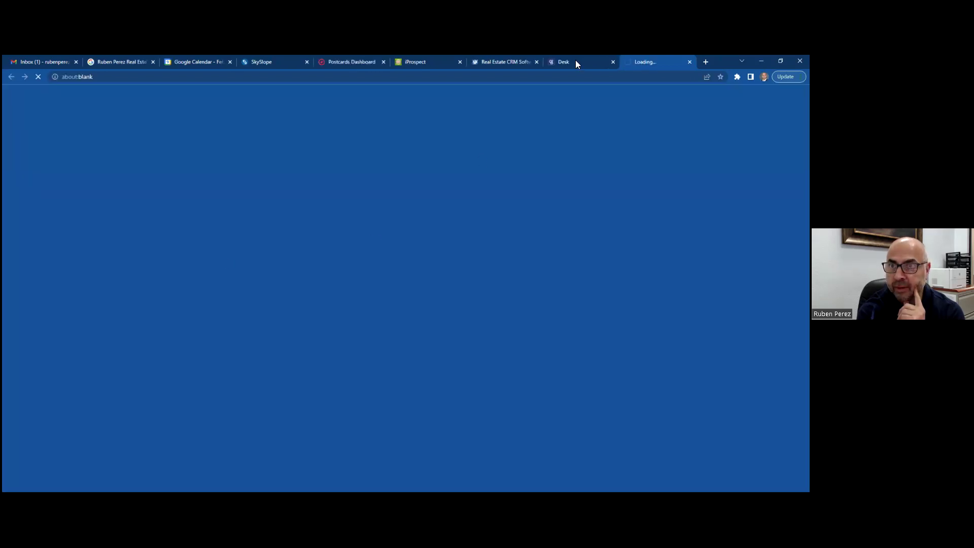
{"action": "left_click", "coordinate": [575, 61]}
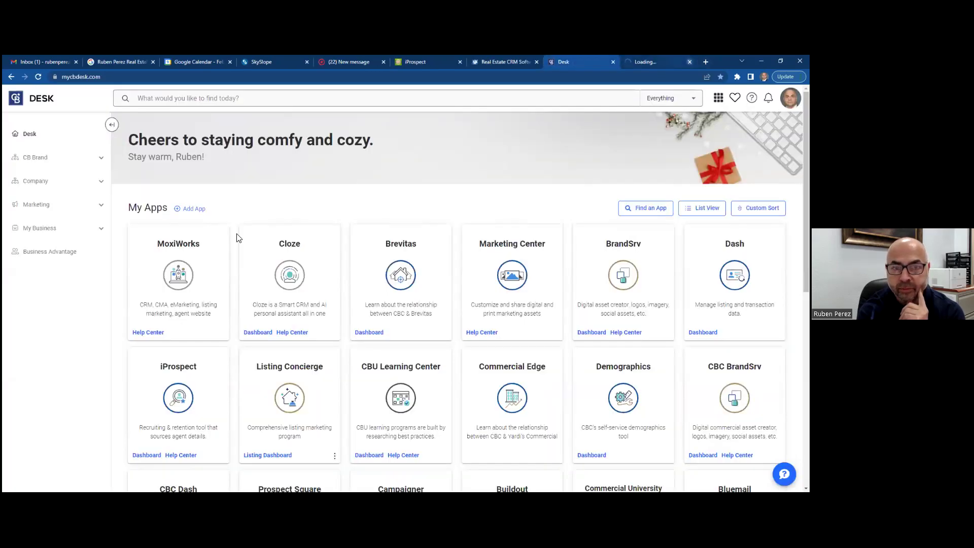
{"action": "left_click_drag", "start_coordinate": [526, 233], "coordinate": [307, 241]}
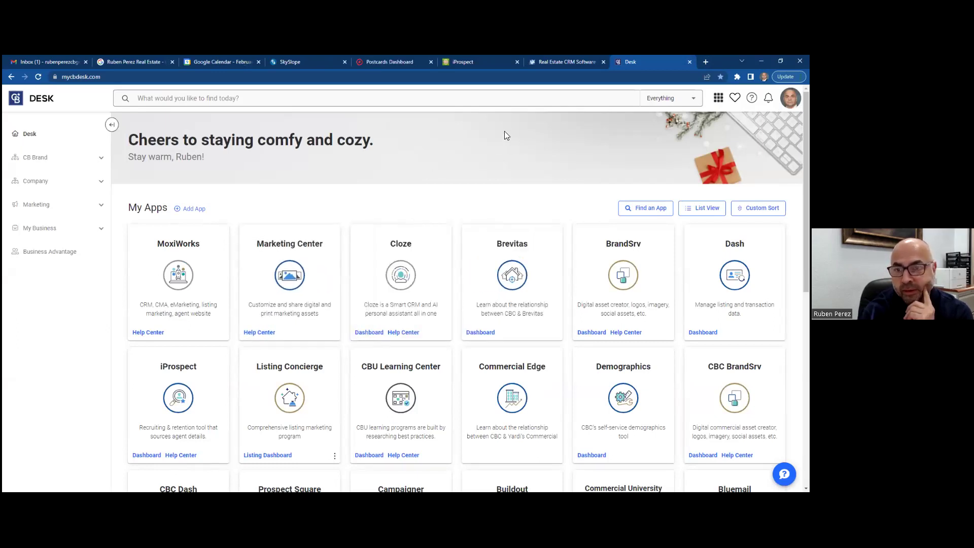
{"action": "mouse_move", "coordinate": [626, 246]}
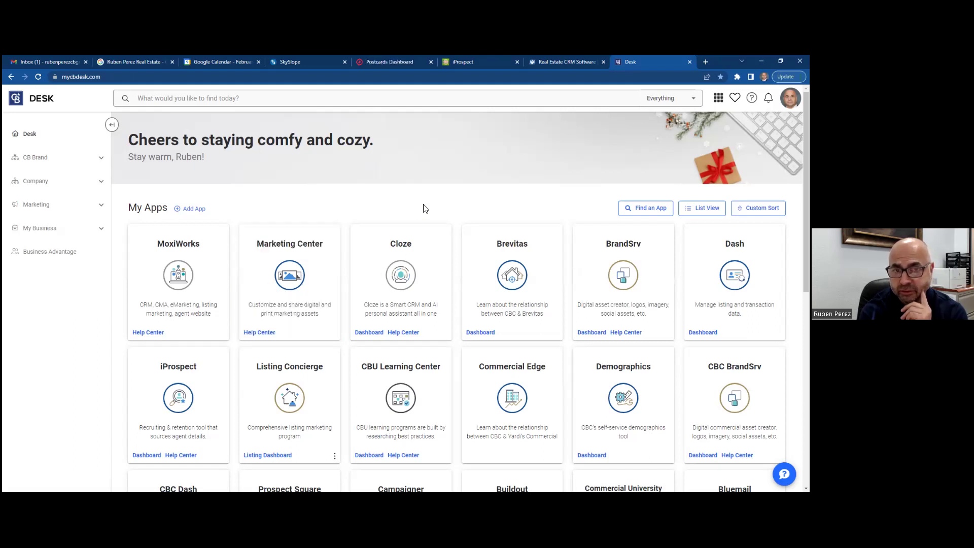
Step: Open the Find an App keyword filter above the My Apps grid
{"action": "scroll", "coordinate": [570, 276], "scroll_direction": "down", "scroll_amount": 2}
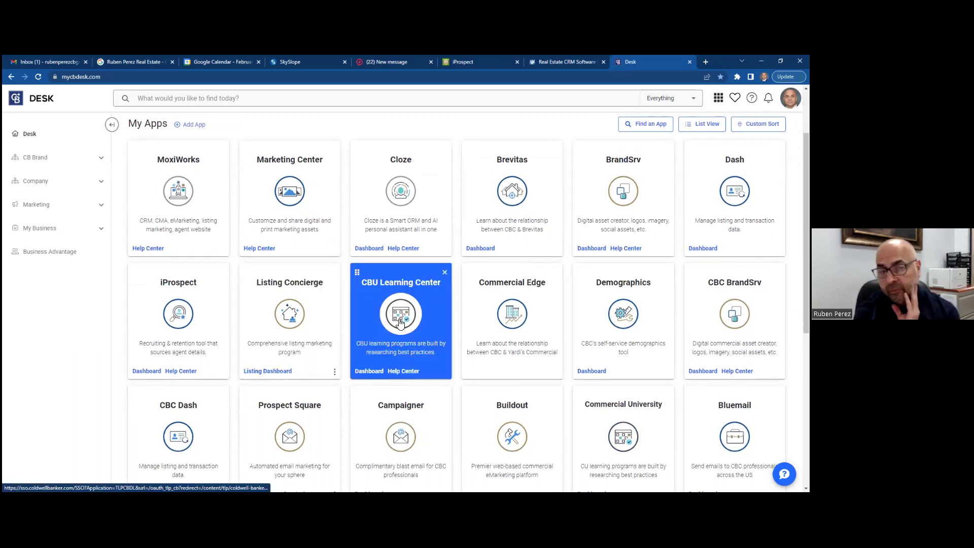
{"action": "scroll", "coordinate": [401, 325], "scroll_direction": "up", "scroll_amount": 2}
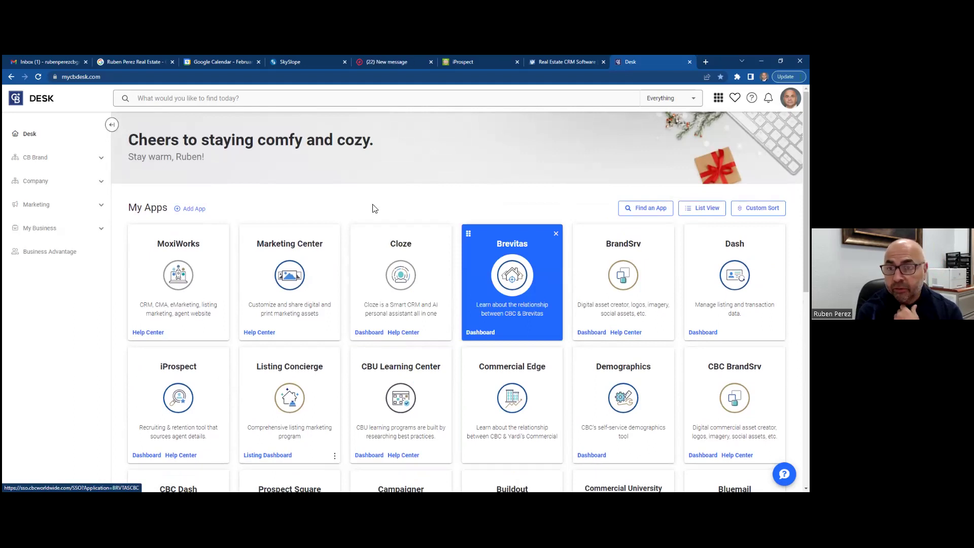
{"action": "left_click", "coordinate": [646, 208]}
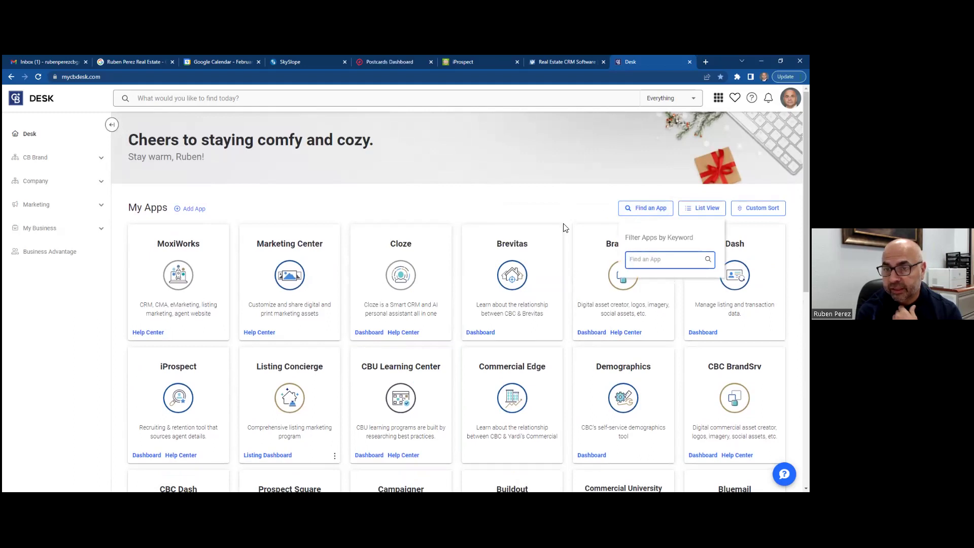
Step: Dismiss the Find an App keyword filter and view the full My Apps grid
{"action": "left_click", "coordinate": [511, 212]}
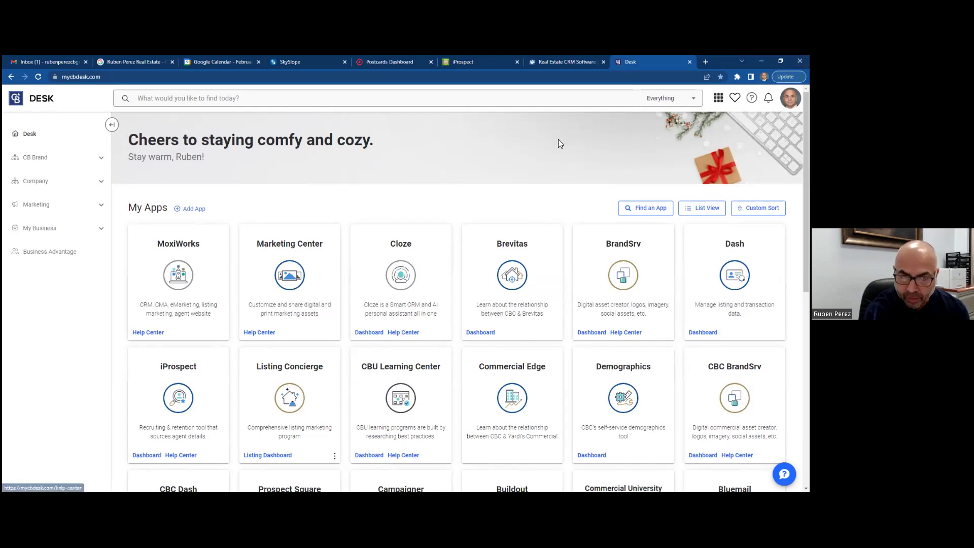
{"action": "scroll", "coordinate": [488, 141], "scroll_direction": "down", "scroll_amount": 2}
{"action": "scroll", "coordinate": [516, 152], "scroll_direction": "up", "scroll_amount": 2}
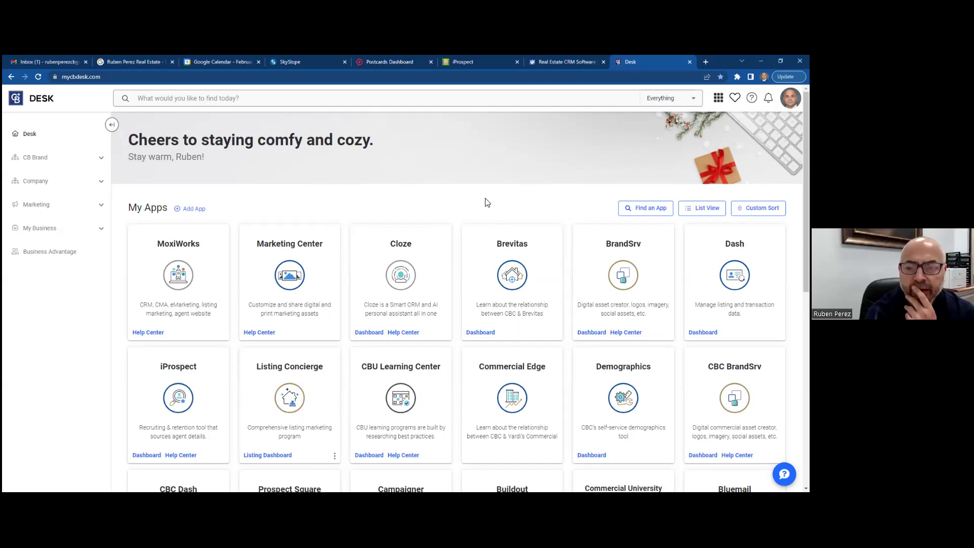
Step: Launch MoxiWorks from its card in the Desk home page's My Apps grid
{"action": "scroll", "coordinate": [605, 316], "scroll_direction": "down", "scroll_amount": 3}
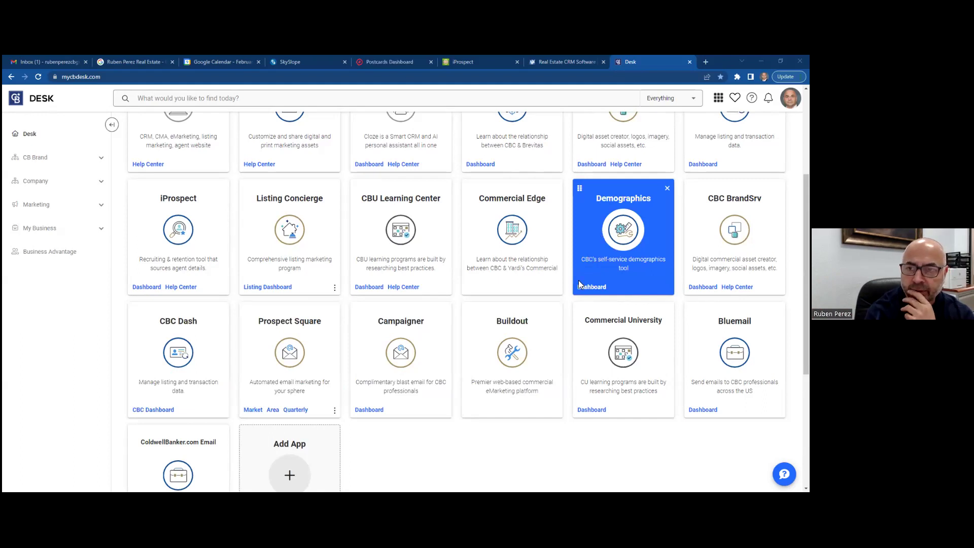
{"action": "scroll", "coordinate": [598, 330], "scroll_direction": "up", "scroll_amount": 3}
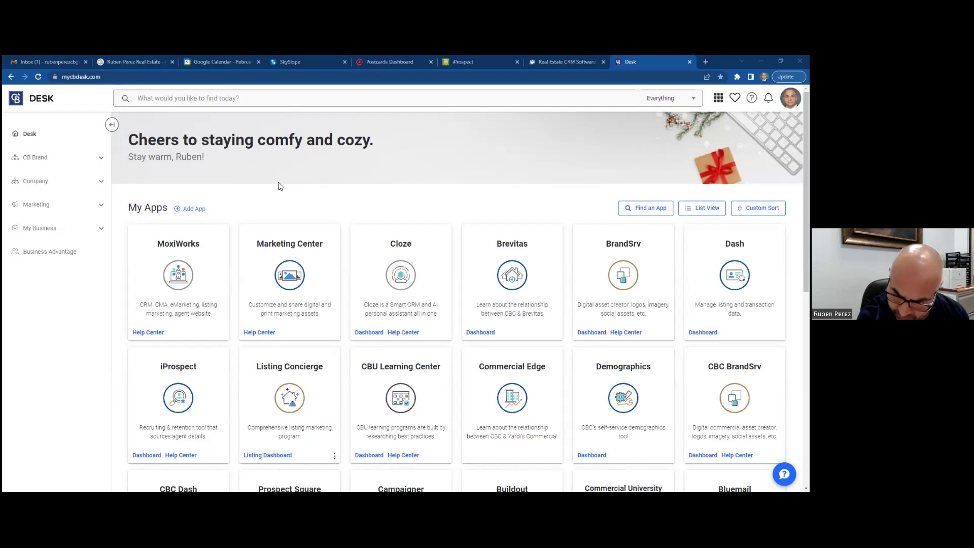
{"action": "scroll", "coordinate": [252, 233], "scroll_direction": "down", "scroll_amount": 2}
{"action": "scroll", "coordinate": [207, 257], "scroll_direction": "up", "scroll_amount": 2}
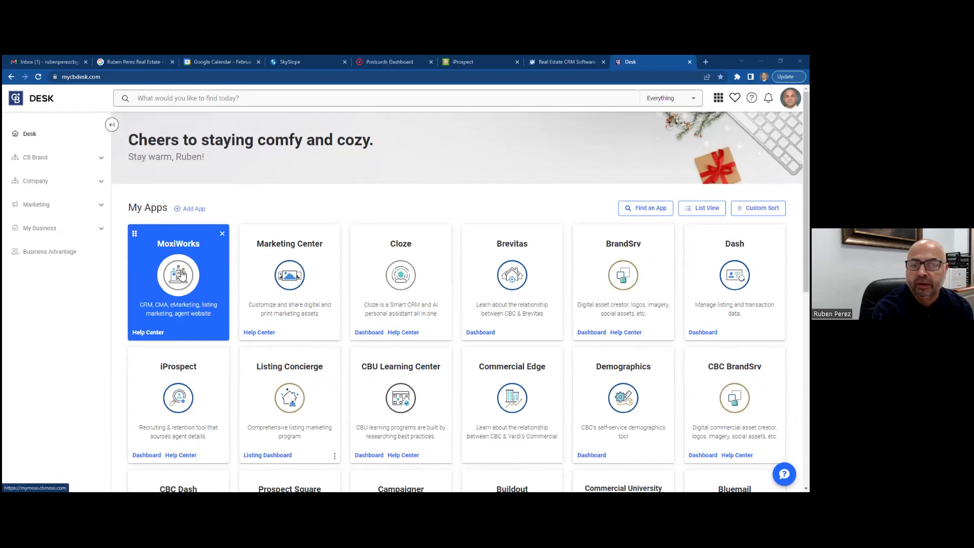
{"action": "left_click", "coordinate": [181, 275]}
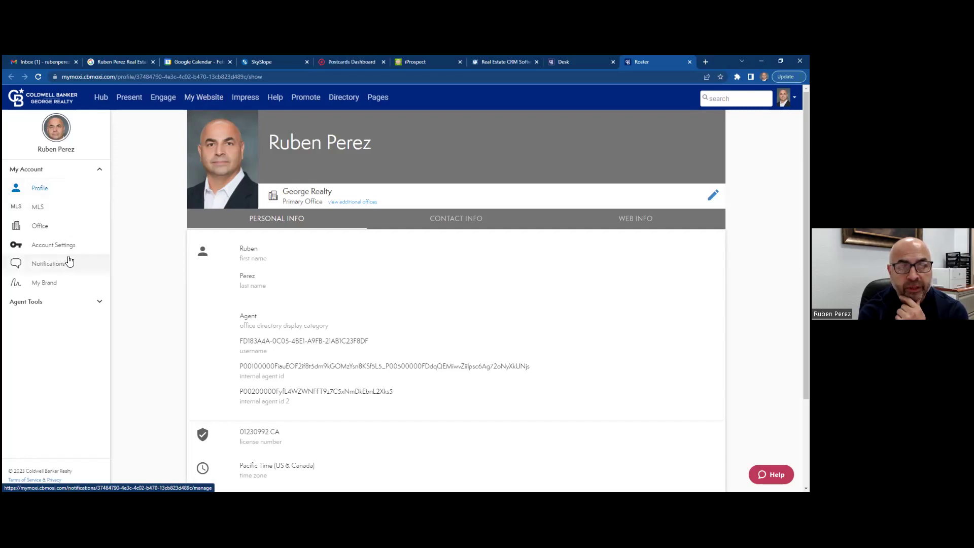
Step: Open the MLS page in the MoxiWorks account sidebar to see the CRMLS association
{"action": "left_click", "coordinate": [42, 213]}
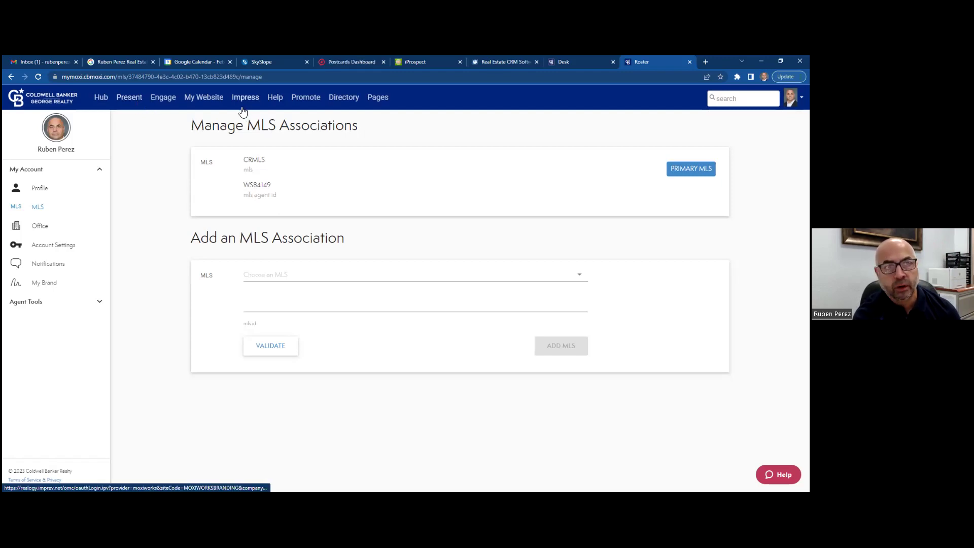
Step: Go to My Presentations and start creating a new presentation with CREATE NEW
{"action": "left_click", "coordinate": [129, 97]}
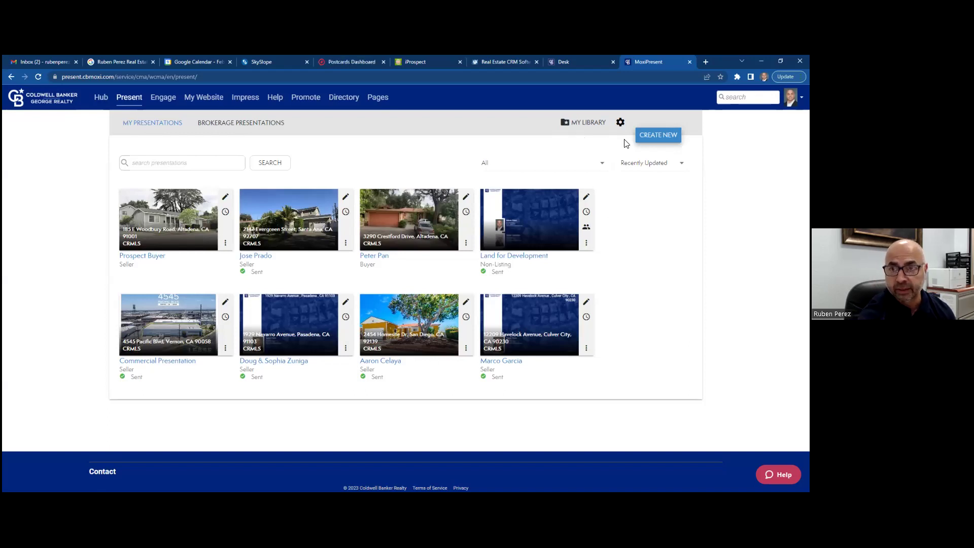
{"action": "left_click", "coordinate": [657, 135]}
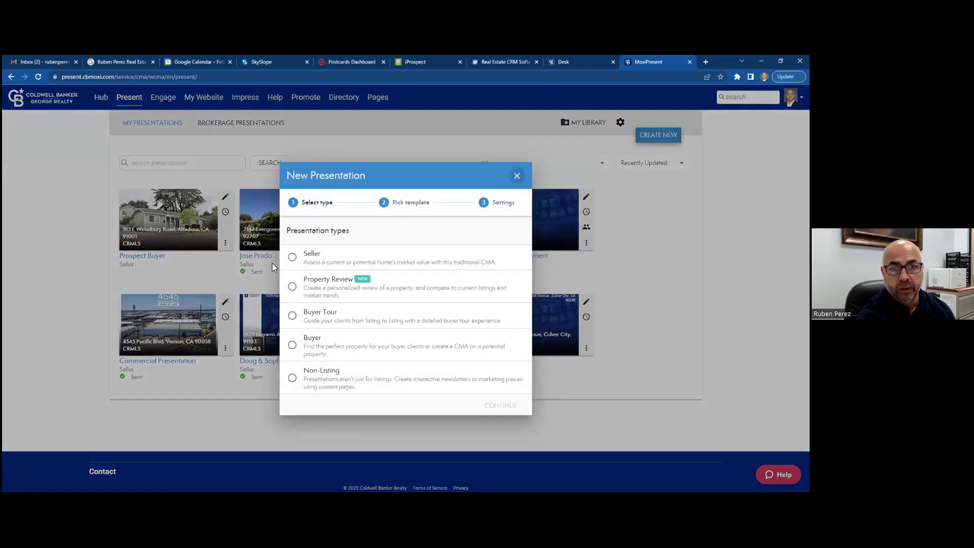
Step: Choose a Seller presentation based on the Default seller template
{"action": "left_click", "coordinate": [292, 258]}
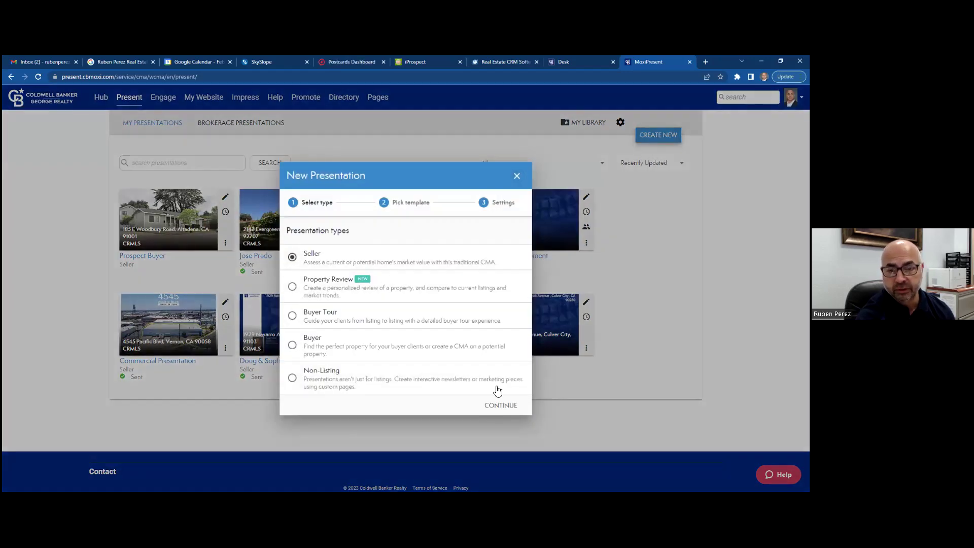
{"action": "left_click", "coordinate": [505, 408]}
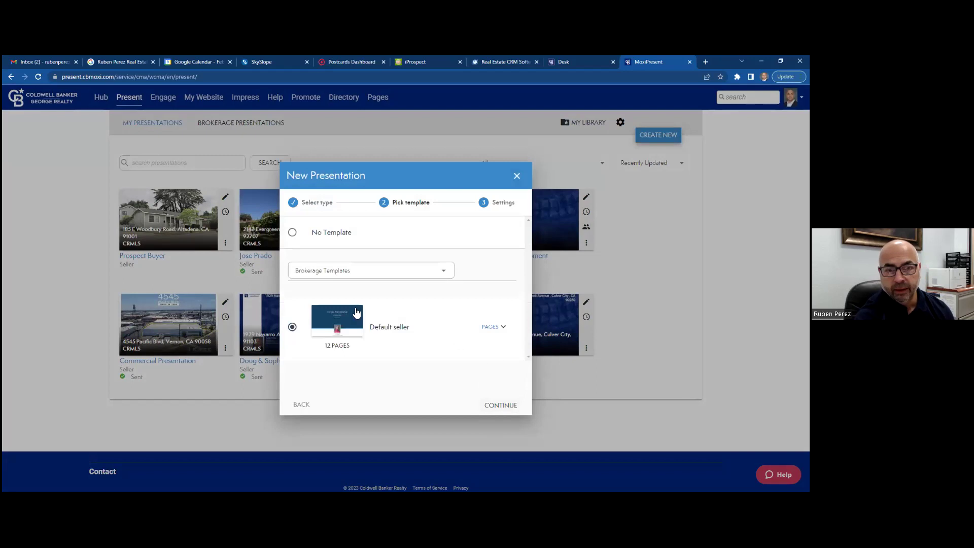
{"action": "left_click", "coordinate": [491, 404]}
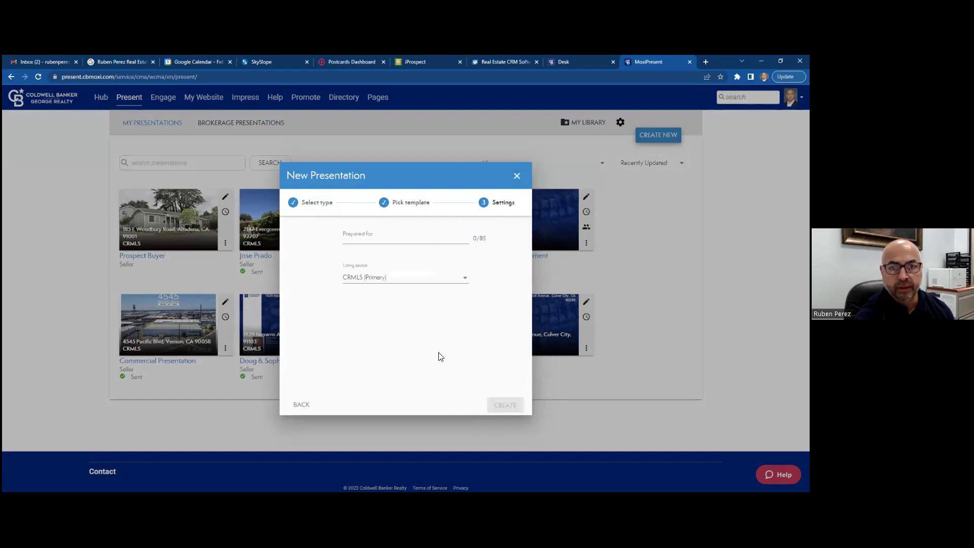
Step: Enter the client's name under Prepared for and create the presentation
{"action": "left_click", "coordinate": [389, 241]}
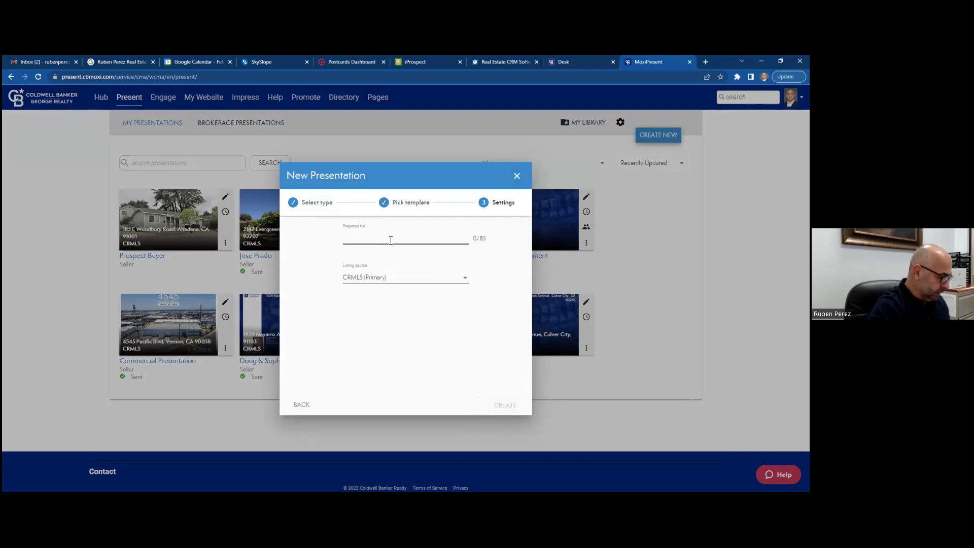
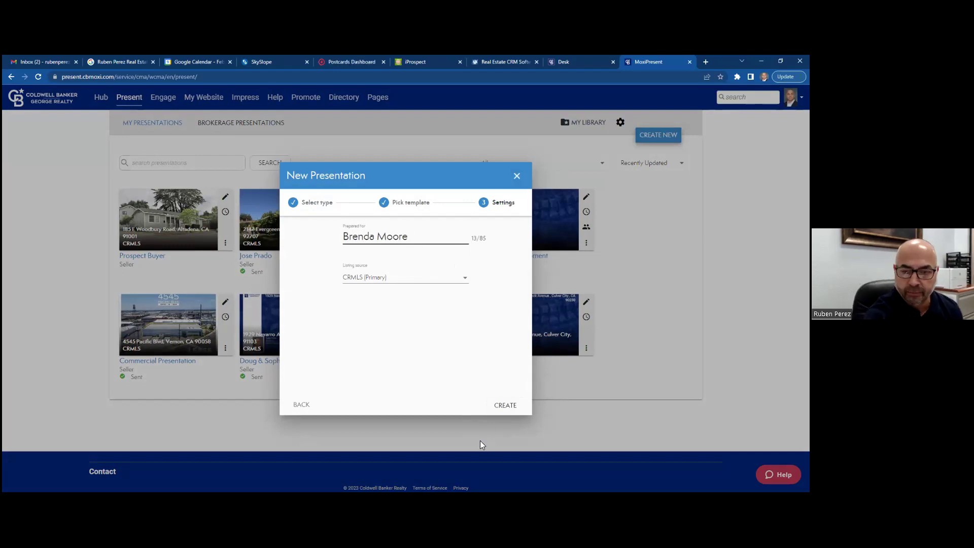
{"action": "left_click", "coordinate": [504, 405]}
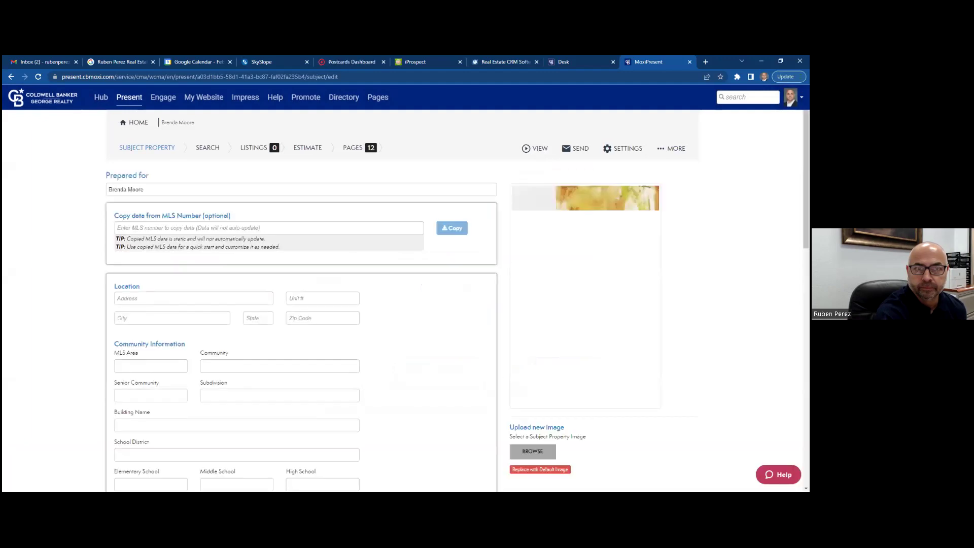
{"action": "left_click", "coordinate": [282, 228]}
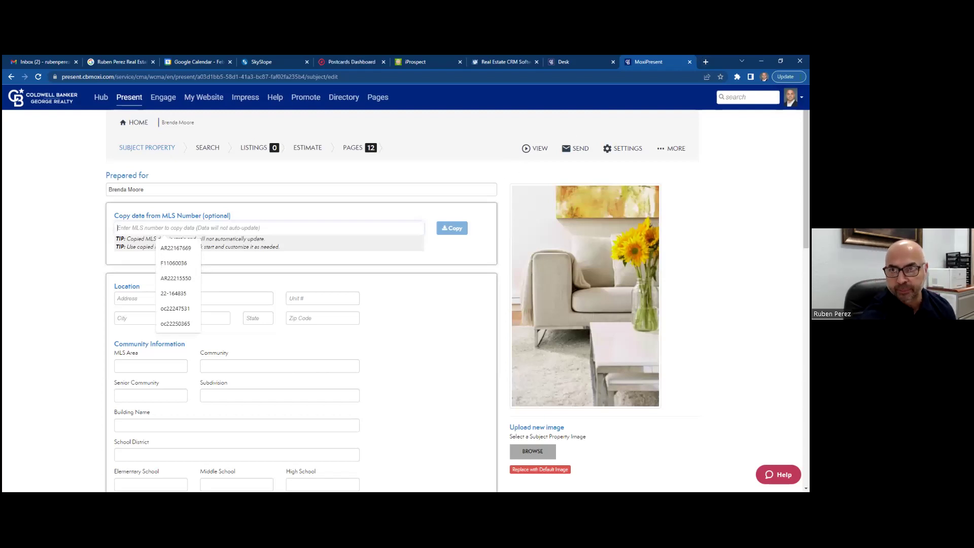
{"action": "key", "text": "ctrl+t"}
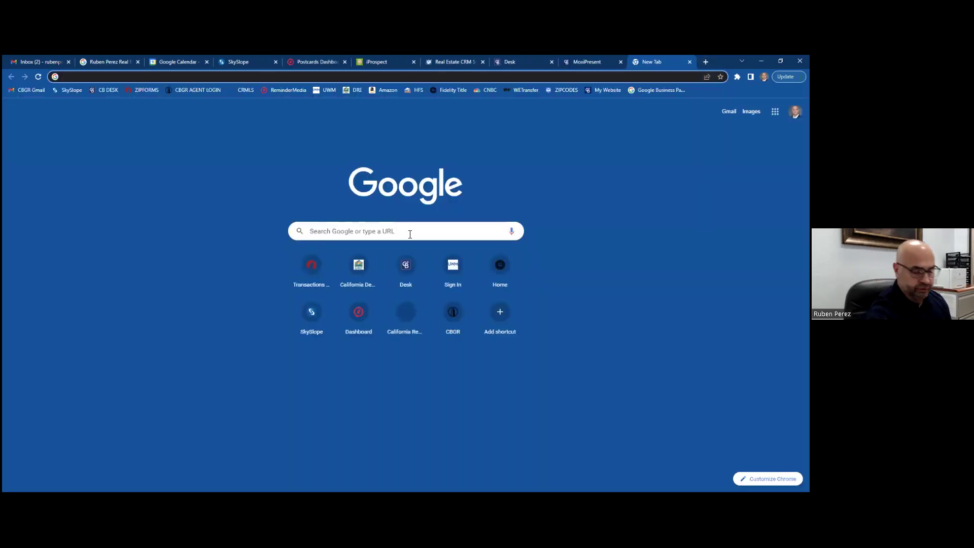
{"action": "left_click", "coordinate": [409, 232]}
{"action": "type", "text": "3785"}
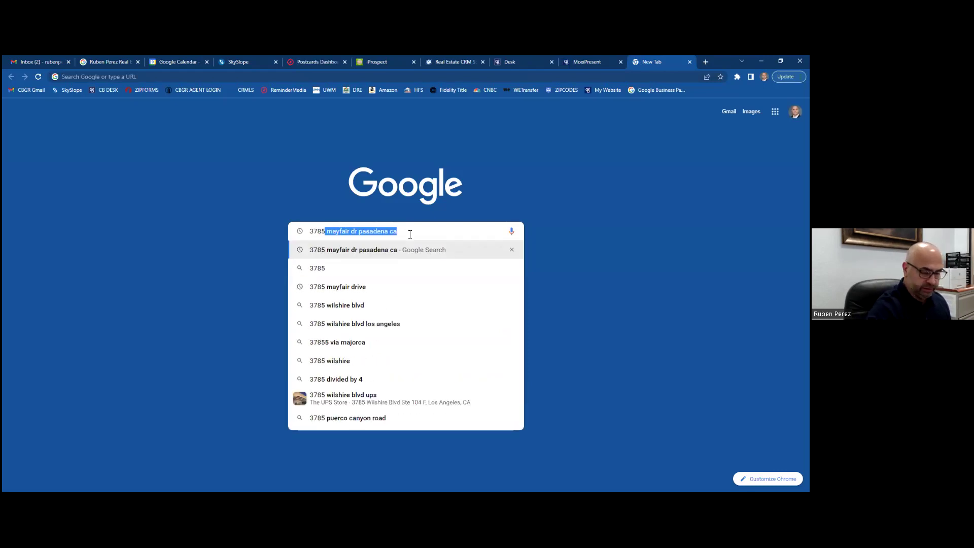
{"action": "key", "text": "Return"}
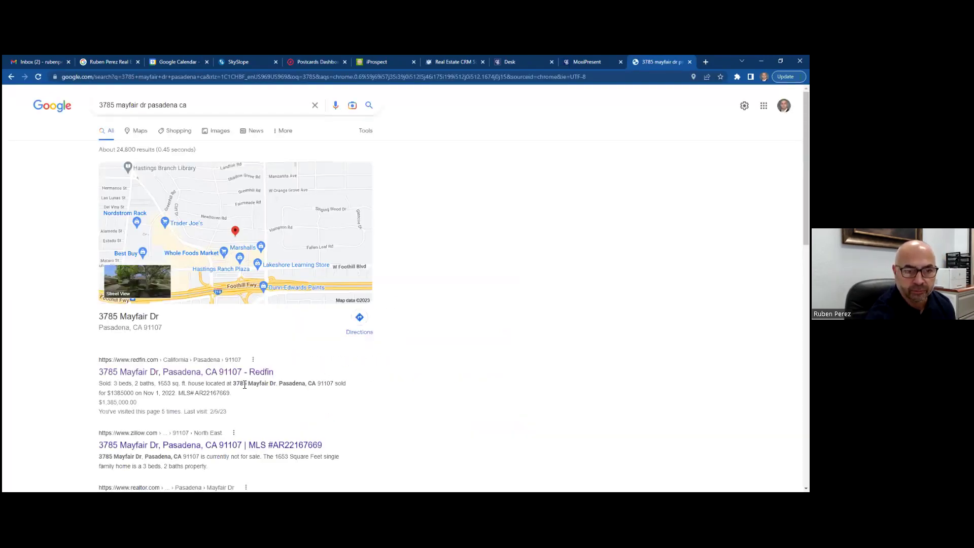
{"action": "left_click", "coordinate": [236, 373]}
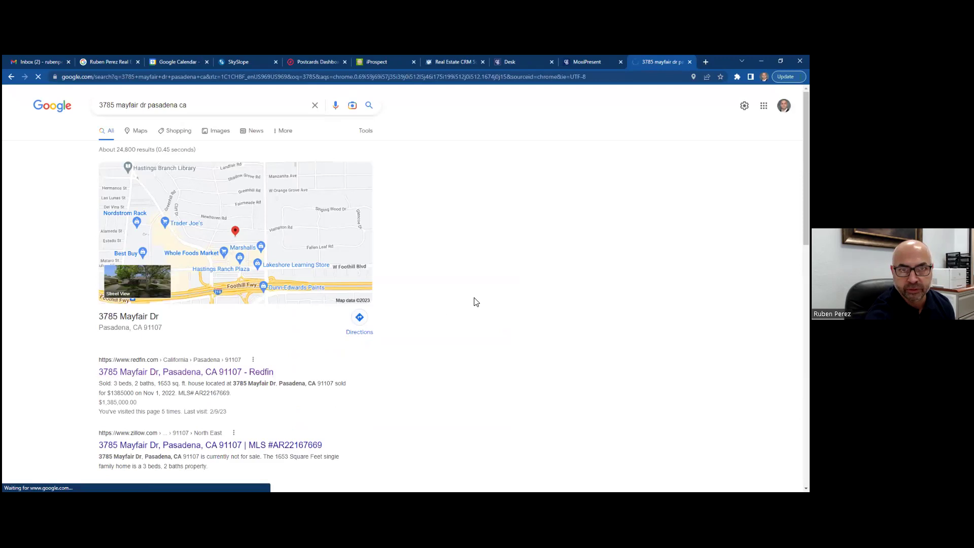
Step: Copy the listing's CRMLS number AR22167669 from the Redfin page
{"action": "scroll", "coordinate": [459, 330], "scroll_direction": "down", "scroll_amount": 5}
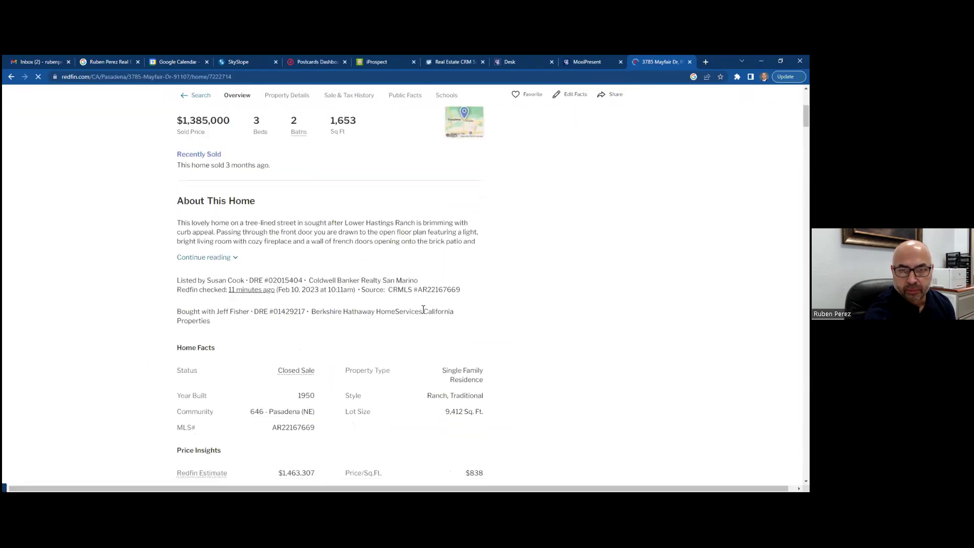
{"action": "double_click", "coordinate": [454, 290]}
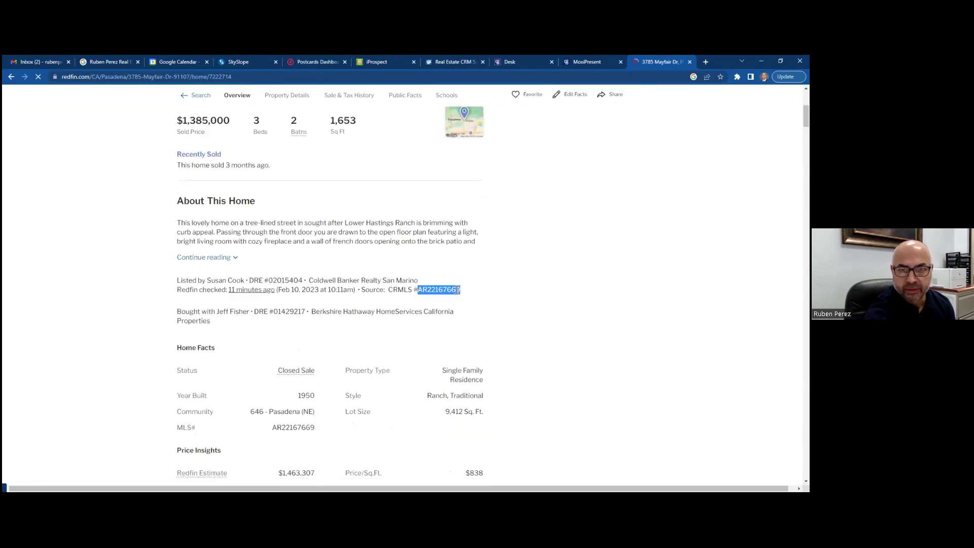
{"action": "right_click", "coordinate": [453, 294]}
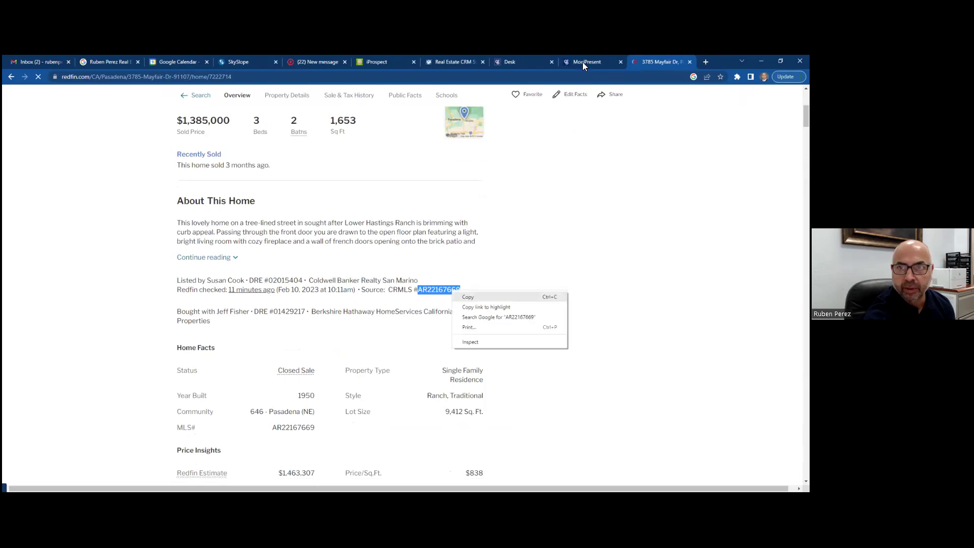
{"action": "left_click", "coordinate": [582, 62]}
Step: Paste AR22167669 into Copy data from MLS Number and import the property details
{"action": "left_click", "coordinate": [221, 229]}
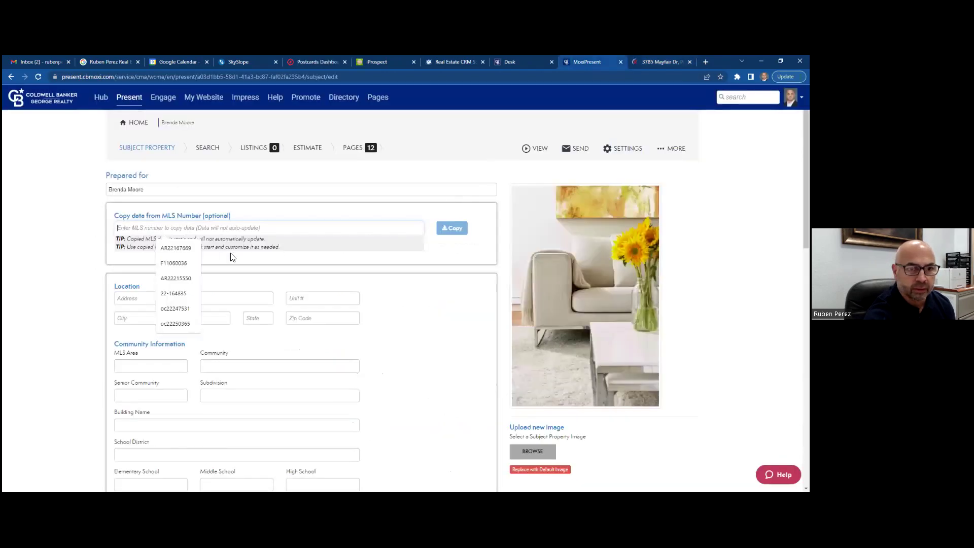
{"action": "right_click", "coordinate": [220, 231]}
{"action": "left_click", "coordinate": [241, 296]}
{"action": "left_click", "coordinate": [448, 229]}
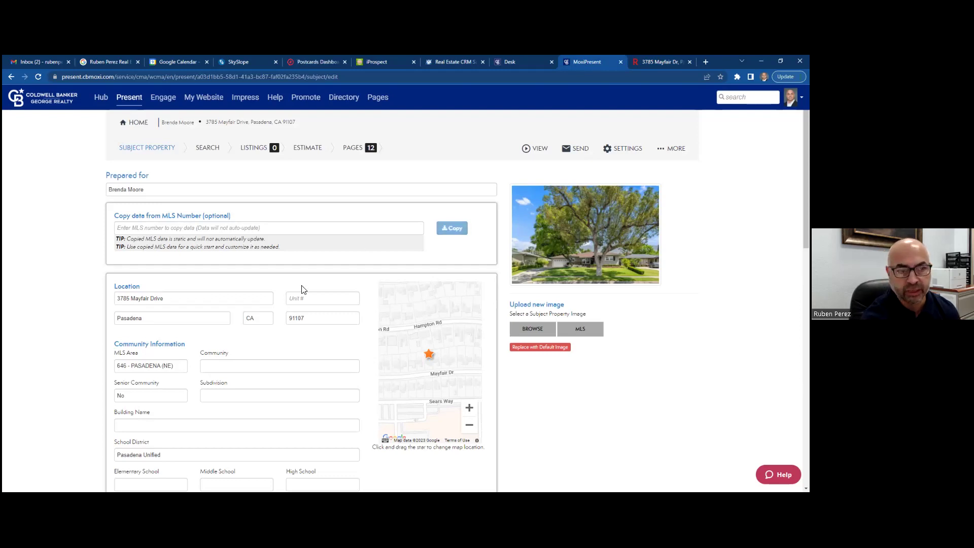
Step: Delete all imported listing description text from Remarks, leaving 0 of 2000 characters
{"action": "scroll", "coordinate": [300, 287], "scroll_direction": "down", "scroll_amount": 2}
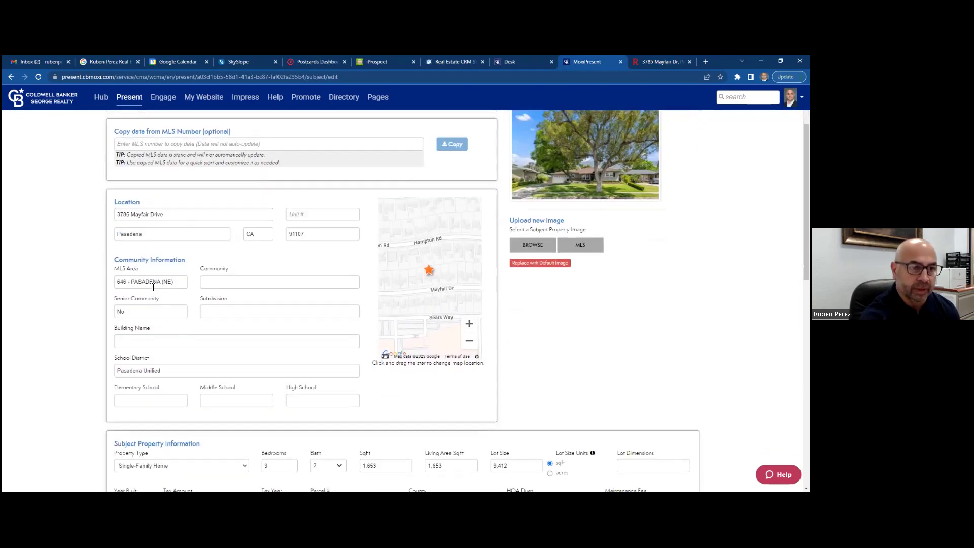
{"action": "scroll", "coordinate": [152, 330], "scroll_direction": "down", "scroll_amount": 3}
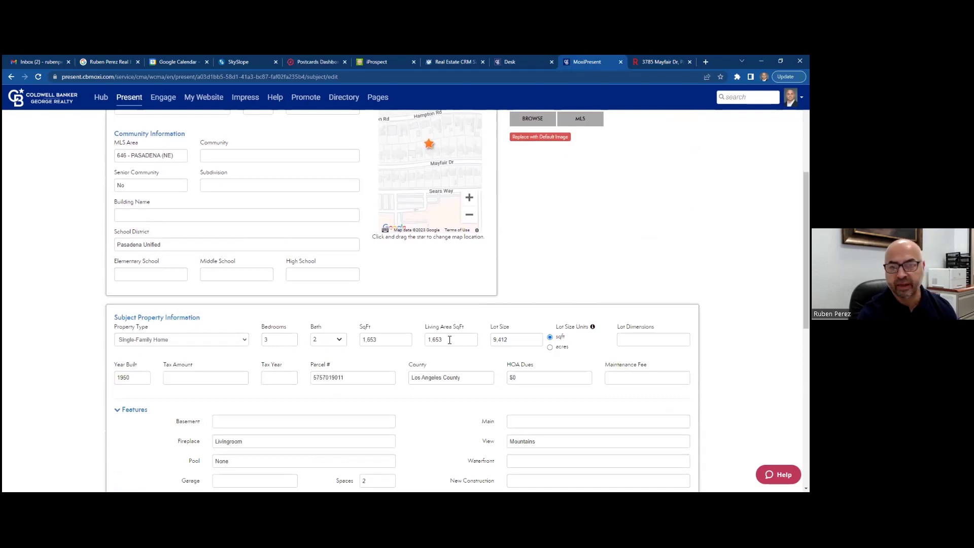
{"action": "scroll", "coordinate": [402, 287], "scroll_direction": "down", "scroll_amount": 6}
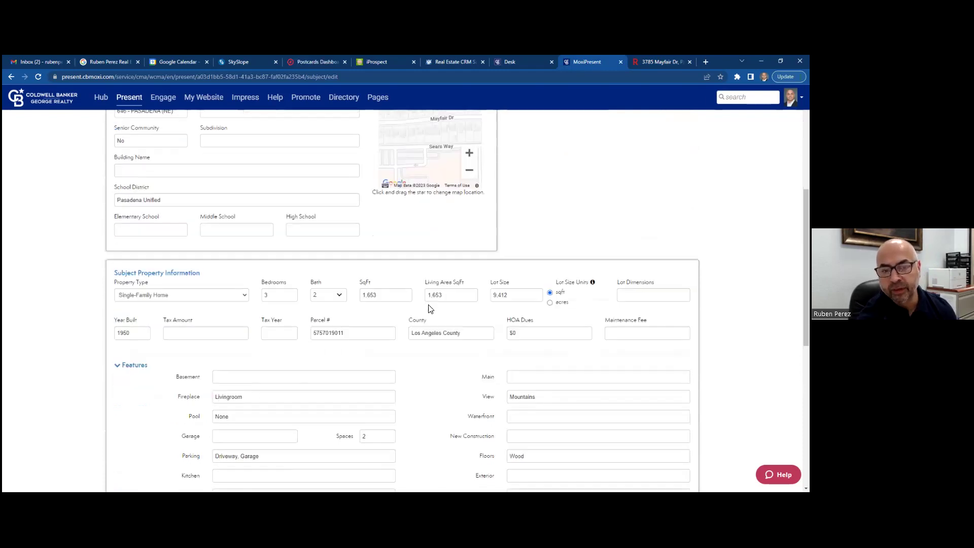
{"action": "scroll", "coordinate": [406, 129], "scroll_direction": "up", "scroll_amount": 4}
{"action": "scroll", "coordinate": [472, 311], "scroll_direction": "down", "scroll_amount": 5}
{"action": "left_click_drag", "start_coordinate": [675, 332], "coordinate": [118, 306]}
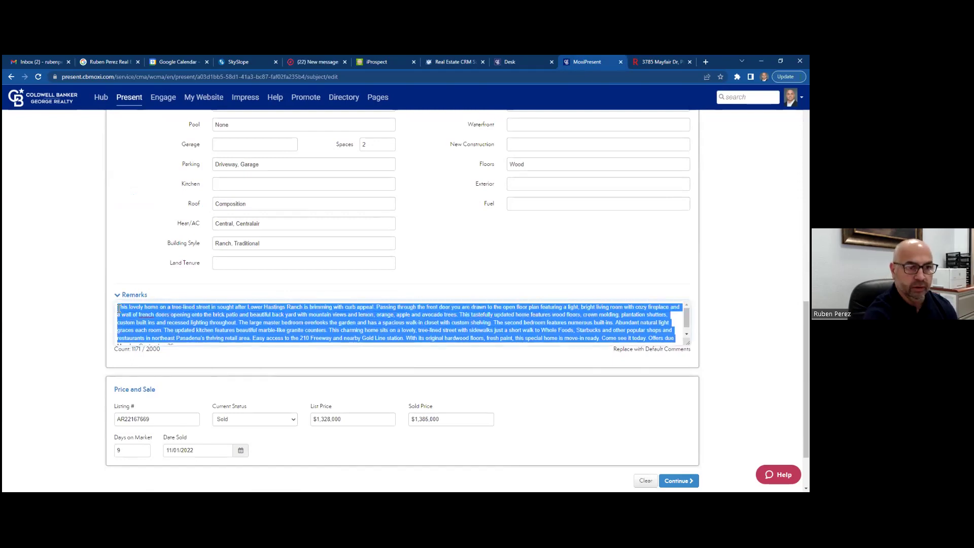
{"action": "key", "text": "BackSpace"}
{"action": "left_click_drag", "start_coordinate": [185, 306], "coordinate": [91, 307]}
{"action": "key", "text": "BackSpace"}
{"action": "scroll", "coordinate": [532, 281], "scroll_direction": "down", "scroll_amount": 3}
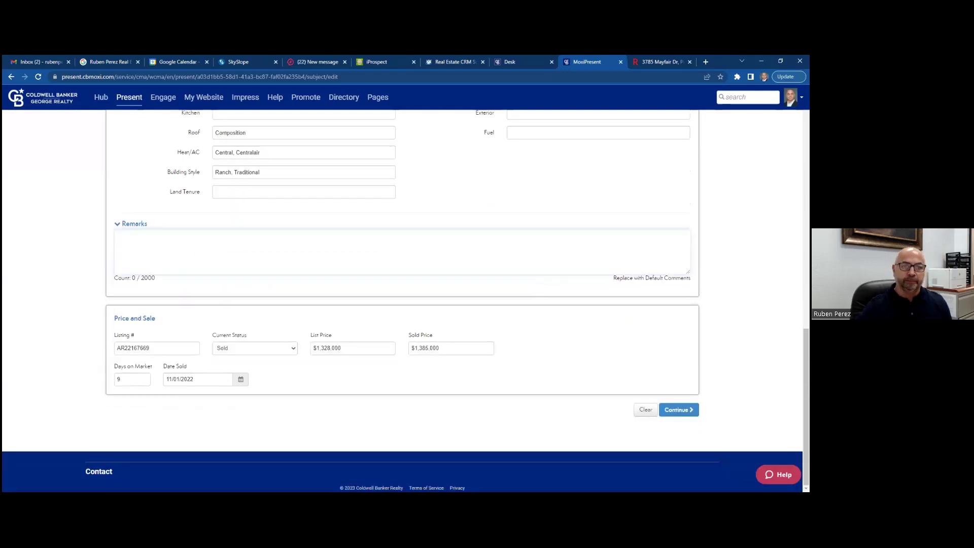
{"action": "left_click", "coordinate": [679, 409]}
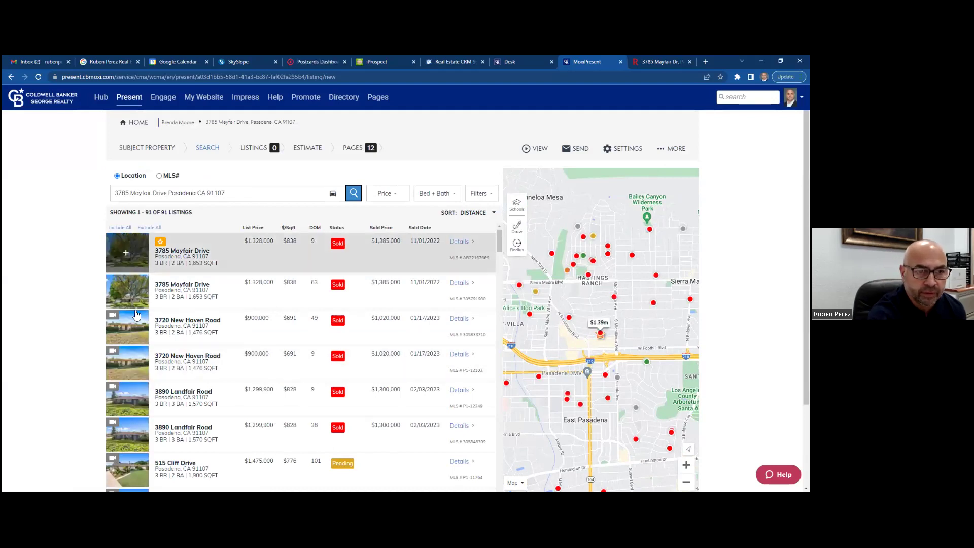
{"action": "scroll", "coordinate": [136, 315], "scroll_direction": "down", "scroll_amount": 2}
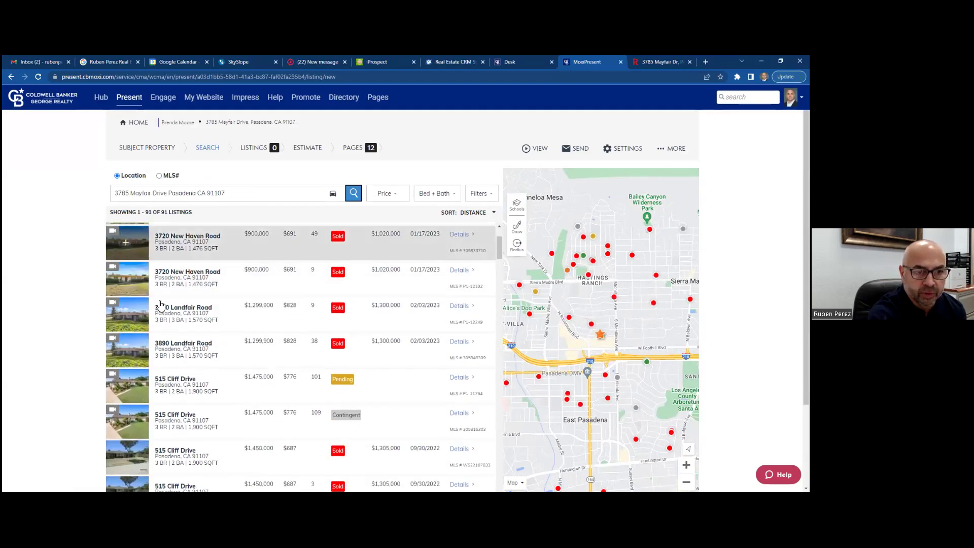
{"action": "left_click", "coordinate": [134, 353]}
{"action": "scroll", "coordinate": [160, 336], "scroll_direction": "down", "scroll_amount": 2}
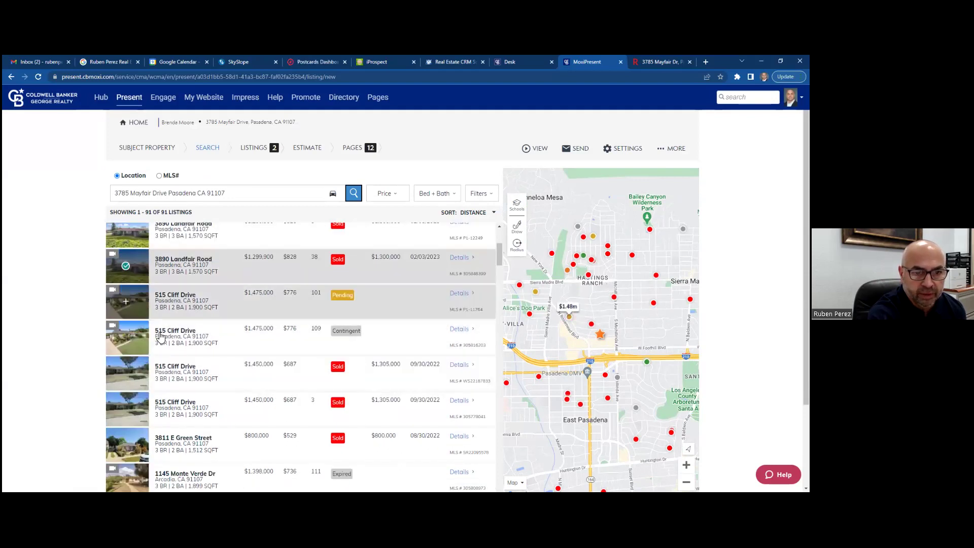
{"action": "scroll", "coordinate": [160, 336], "scroll_direction": "down", "scroll_amount": 2}
{"action": "left_click", "coordinate": [133, 339]}
{"action": "scroll", "coordinate": [160, 347], "scroll_direction": "down", "scroll_amount": 2}
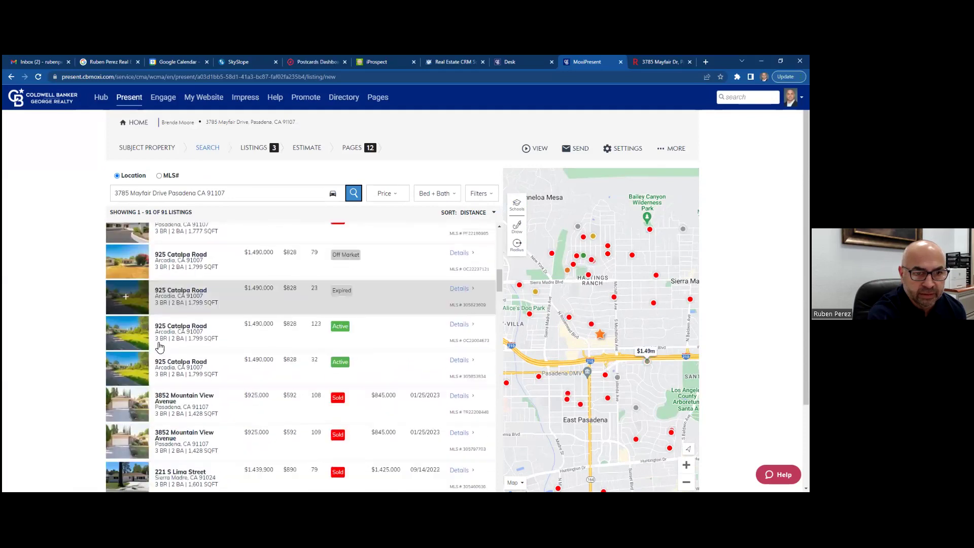
{"action": "left_click", "coordinate": [135, 327]}
{"action": "scroll", "coordinate": [282, 411], "scroll_direction": "down", "scroll_amount": 1}
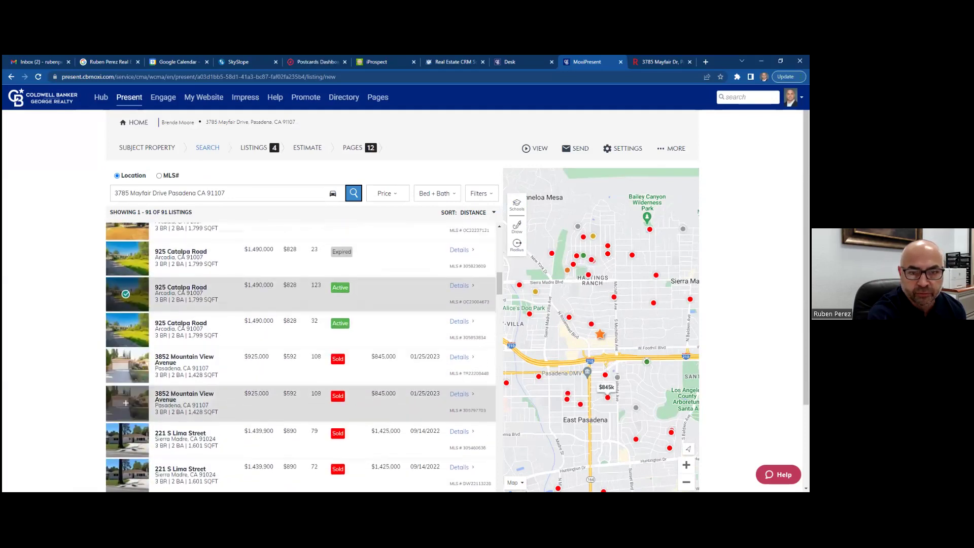
{"action": "scroll", "coordinate": [218, 338], "scroll_direction": "down", "scroll_amount": 4}
{"action": "left_click", "coordinate": [126, 345]}
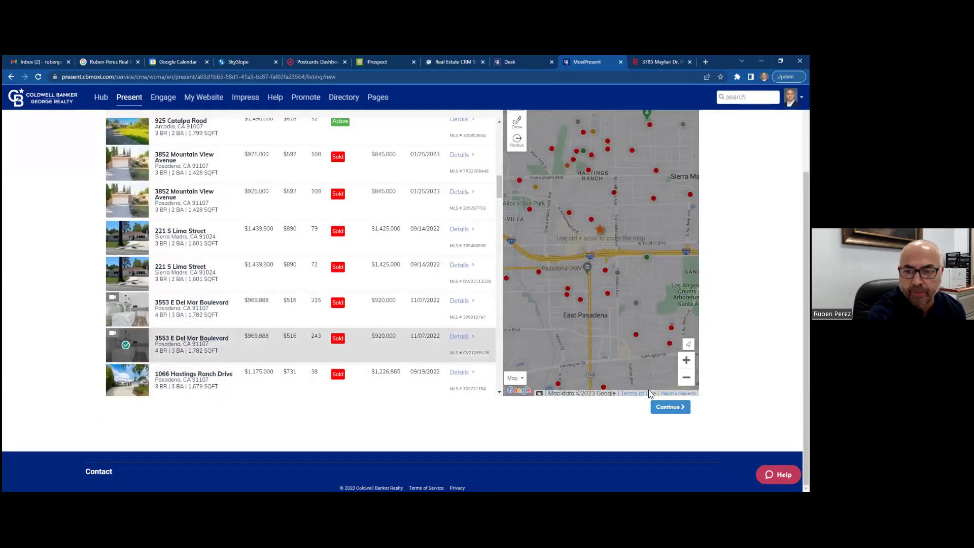
Step: Proceed with the chosen comparables to the Display Order page
{"action": "left_click", "coordinate": [666, 406]}
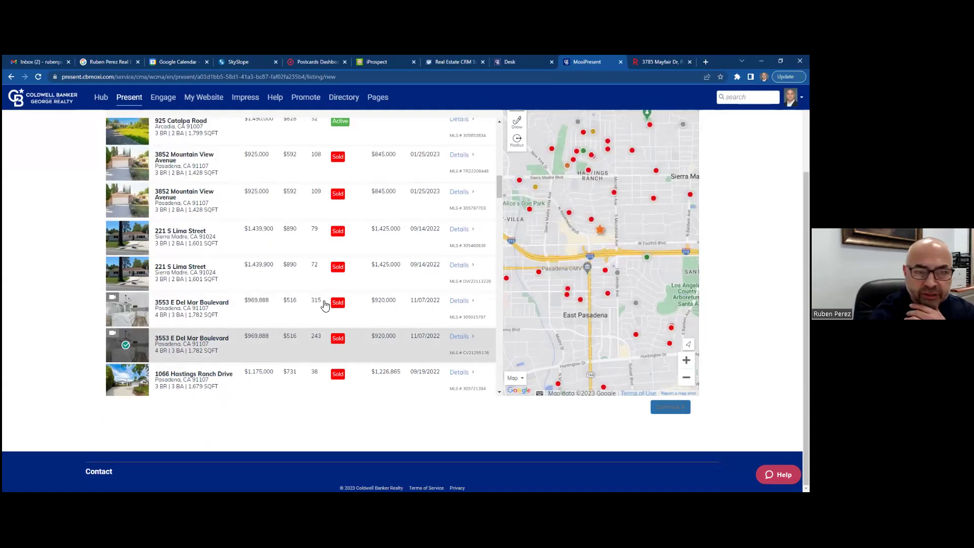
{"action": "scroll", "coordinate": [245, 224], "scroll_direction": "up", "scroll_amount": 3}
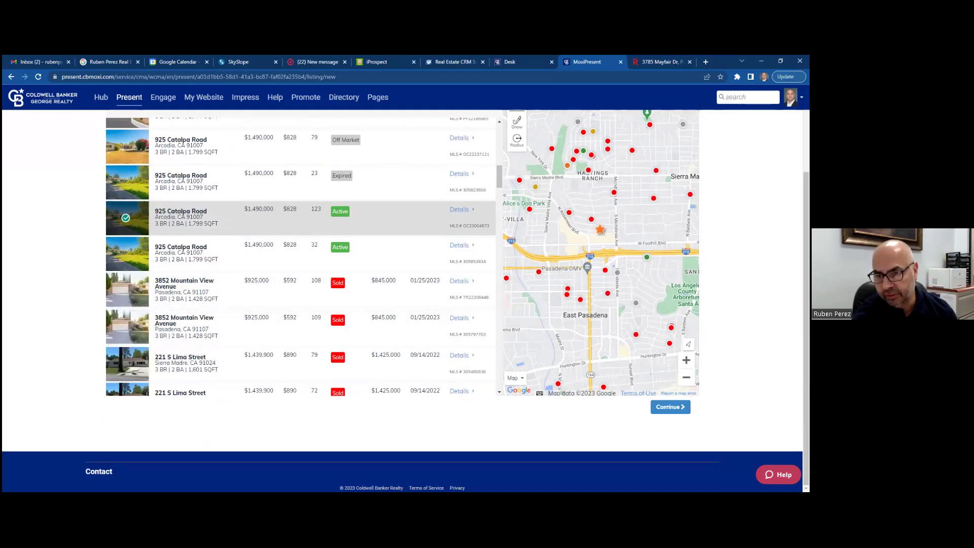
{"action": "left_click", "coordinate": [670, 406]}
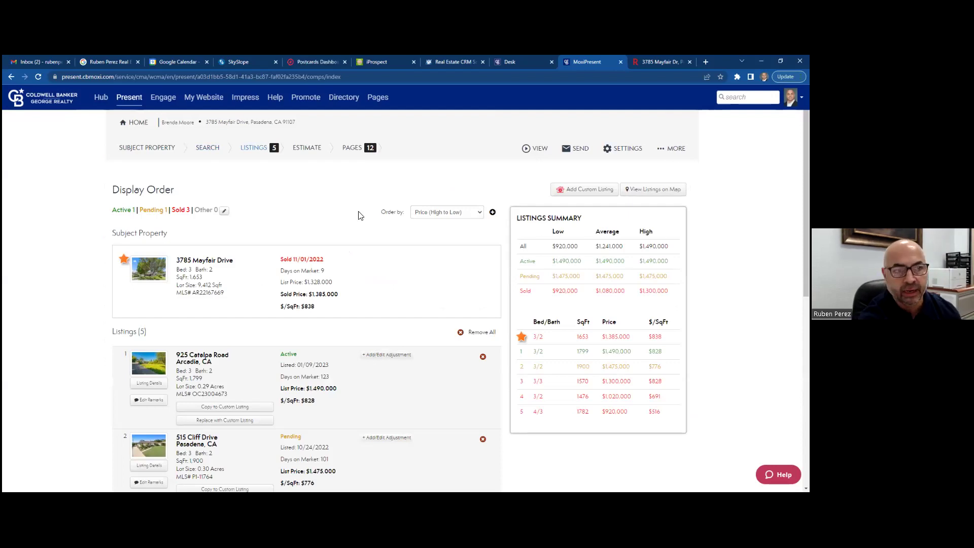
Step: Review the Display Order listings and advance to Estimated Pricing showing $1,385,000
{"action": "scroll", "coordinate": [243, 248], "scroll_direction": "down", "scroll_amount": 10}
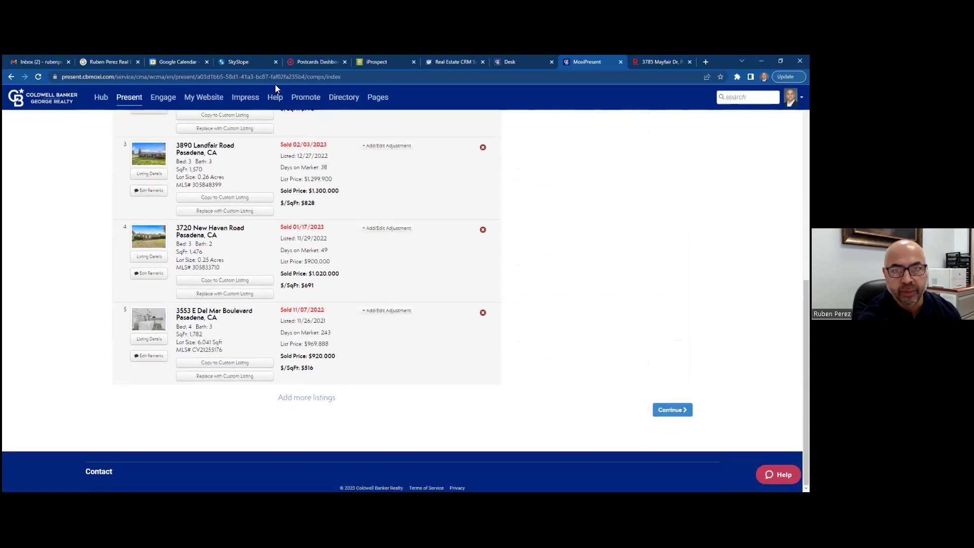
{"action": "scroll", "coordinate": [398, 204], "scroll_direction": "up", "scroll_amount": 10}
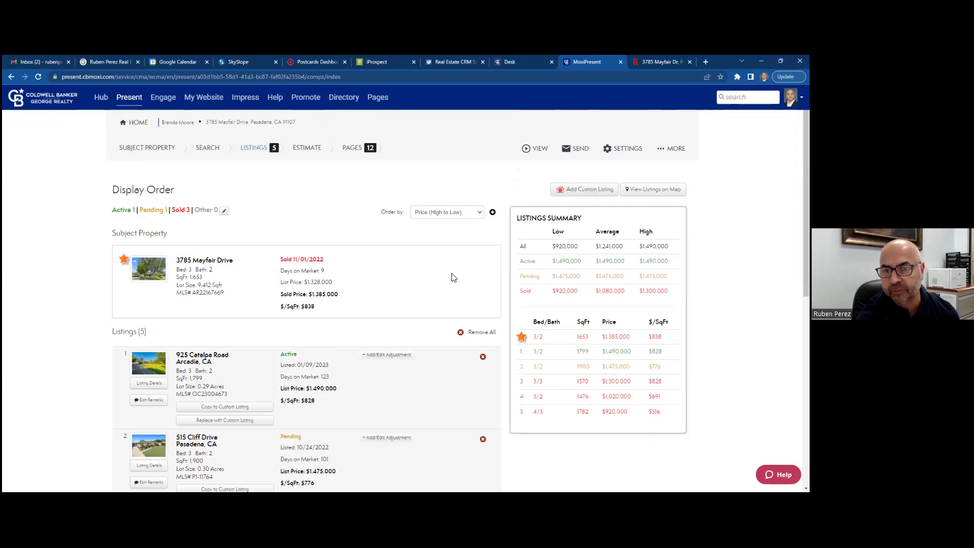
{"action": "scroll", "coordinate": [519, 339], "scroll_direction": "down", "scroll_amount": 8}
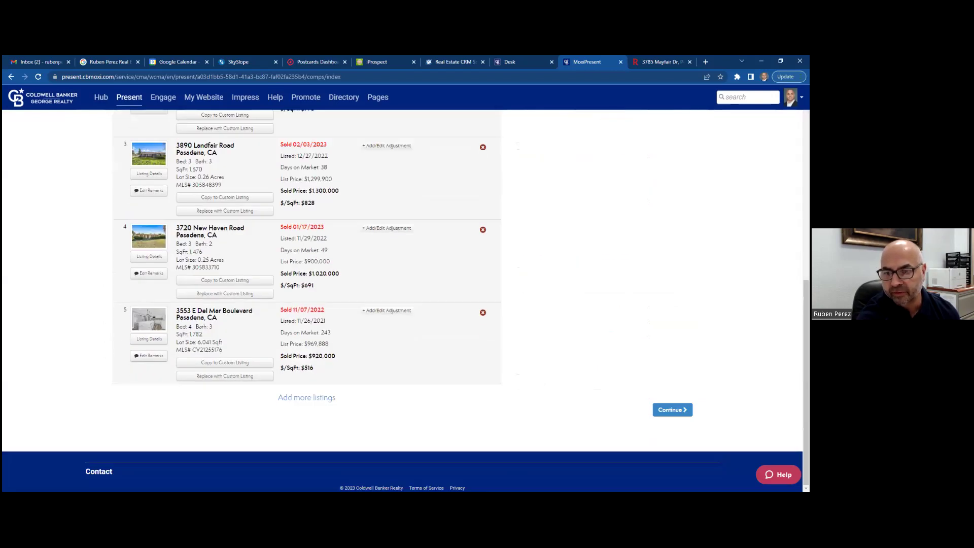
{"action": "left_click", "coordinate": [672, 410]}
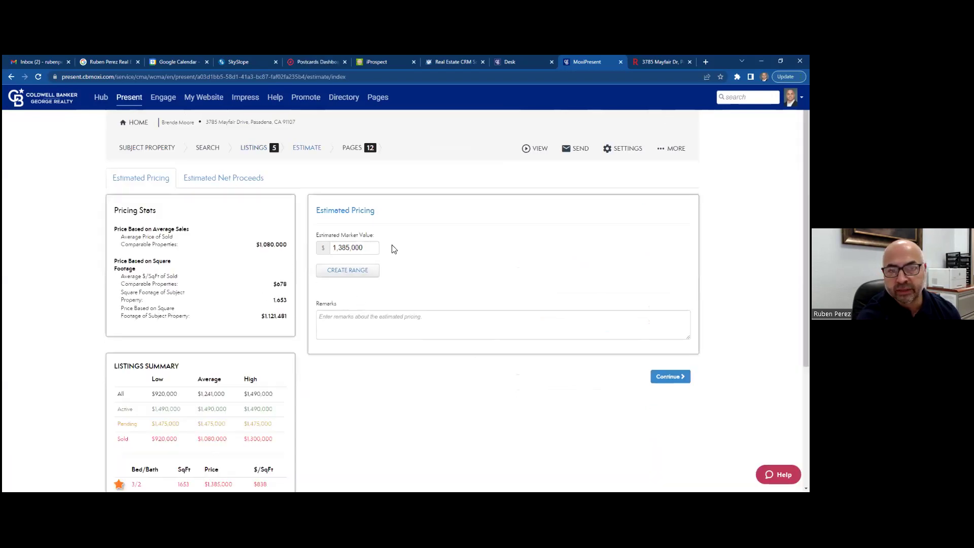
{"action": "left_click", "coordinate": [376, 248]}
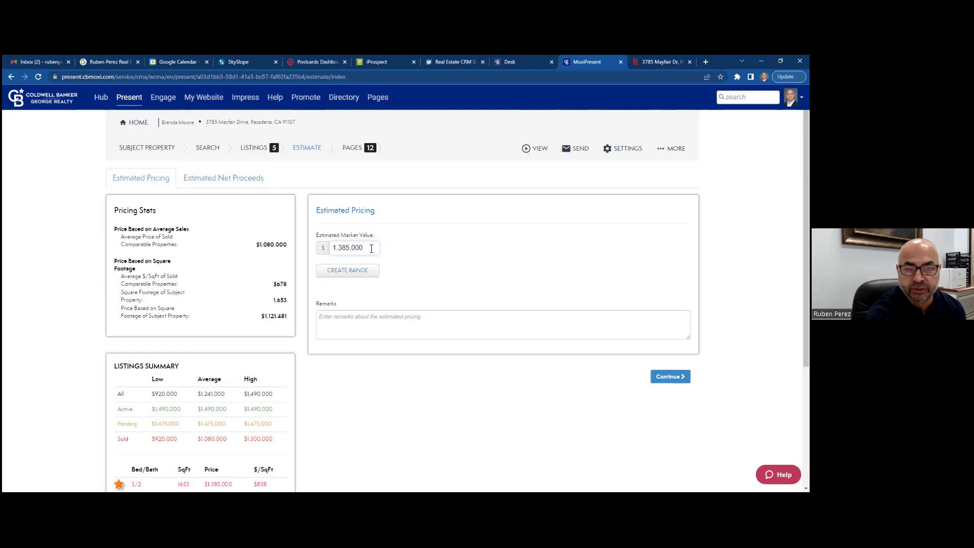
{"action": "left_click", "coordinate": [336, 322]}
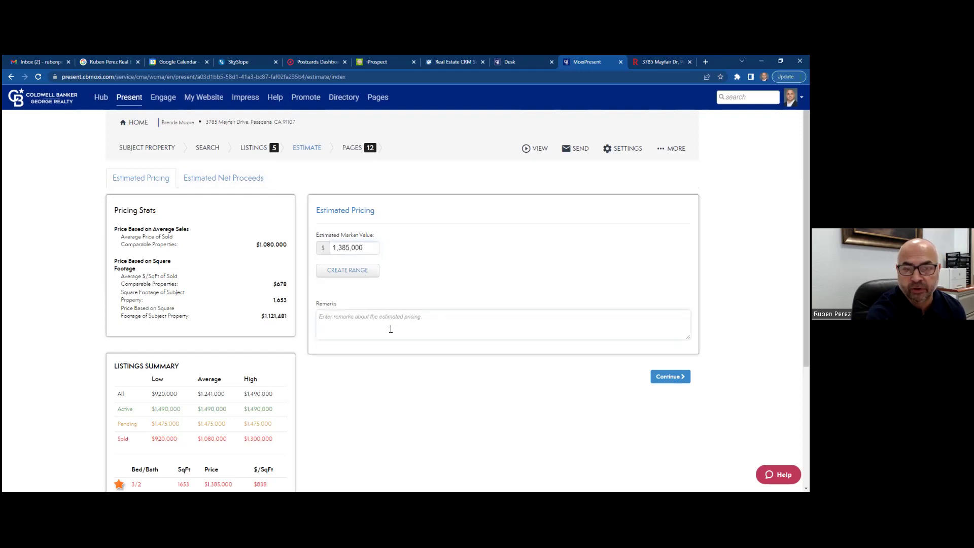
Step: On Estimated Net Proceeds, set Seller Price to 1380000 and Mortgage 1 to 560000
{"action": "left_click", "coordinate": [223, 177]}
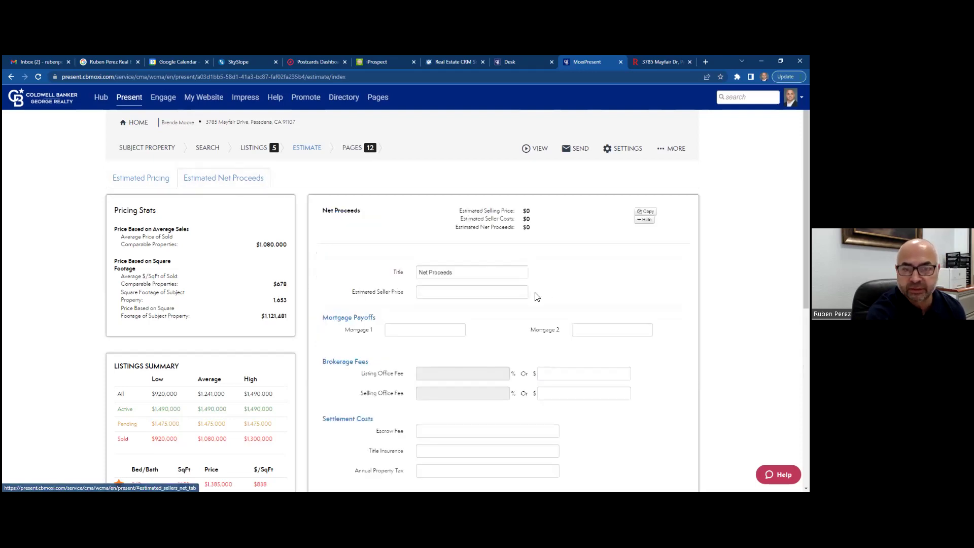
{"action": "scroll", "coordinate": [456, 253], "scroll_direction": "down", "scroll_amount": 1}
{"action": "scroll", "coordinate": [446, 232], "scroll_direction": "down", "scroll_amount": 2}
{"action": "left_click", "coordinate": [466, 208]}
{"action": "type", "text": "13"}
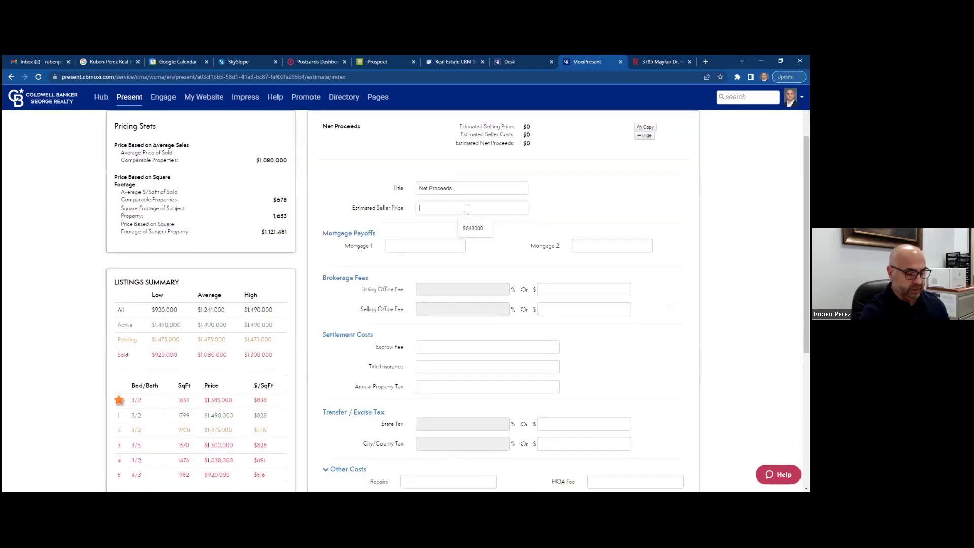
{"action": "type", "text": "850000"}
{"action": "double_click", "coordinate": [465, 208]}
{"action": "type", "text": "1380000"}
{"action": "type", "text": "56000"}
{"action": "key", "text": "Tab"}
{"action": "key", "text": "shift+Tab"}
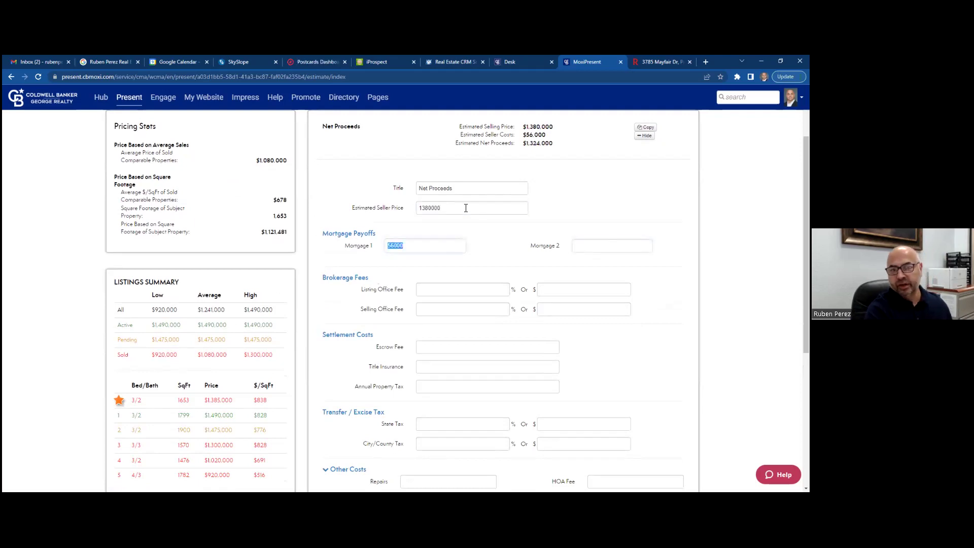
{"action": "type", "text": "560000"}
{"action": "key", "text": "Tab"}
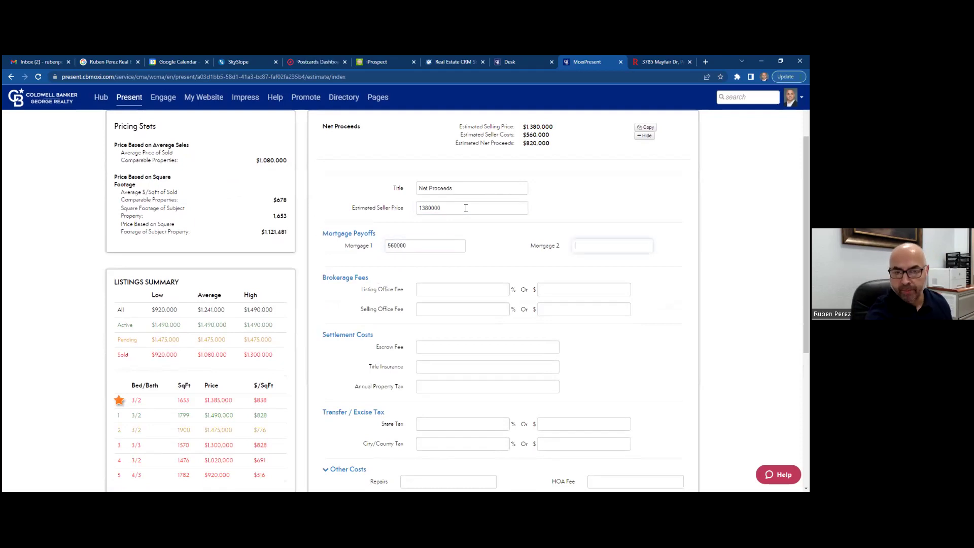
Step: Set listing and selling office fees to 2.5% and Escrow Fee and Title Insurance to 2500
{"action": "left_click", "coordinate": [466, 294]}
{"action": "type", "text": "2.5"}
{"action": "key", "text": "Tab"}
{"action": "key", "text": "Tab"}
{"action": "type", "text": "2.5"}
{"action": "key", "text": "Tab"}
{"action": "scroll", "coordinate": [436, 274], "scroll_direction": "down", "scroll_amount": 3}
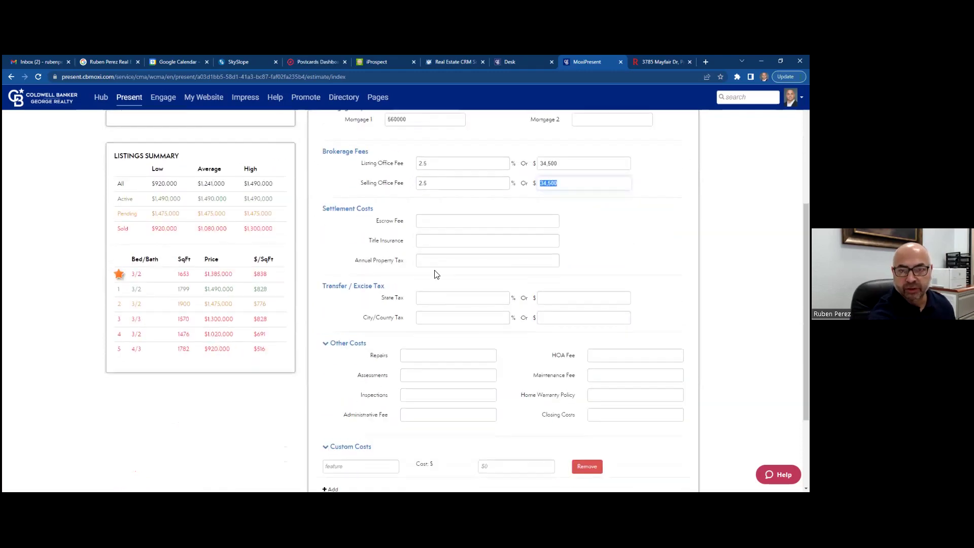
{"action": "left_click", "coordinate": [452, 226]}
{"action": "type", "text": "2500"}
{"action": "key", "text": "Tab"}
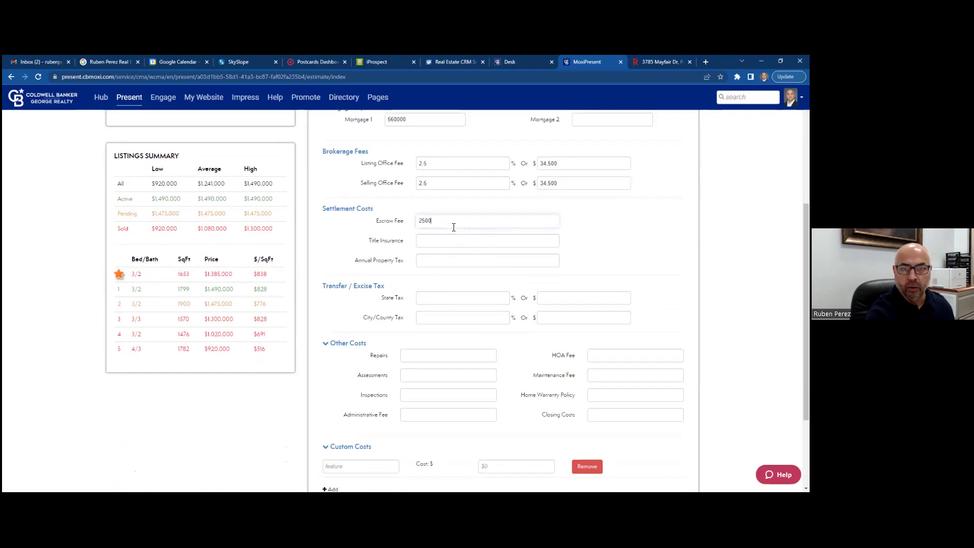
{"action": "type", "text": "2500"}
{"action": "key", "text": "Tab"}
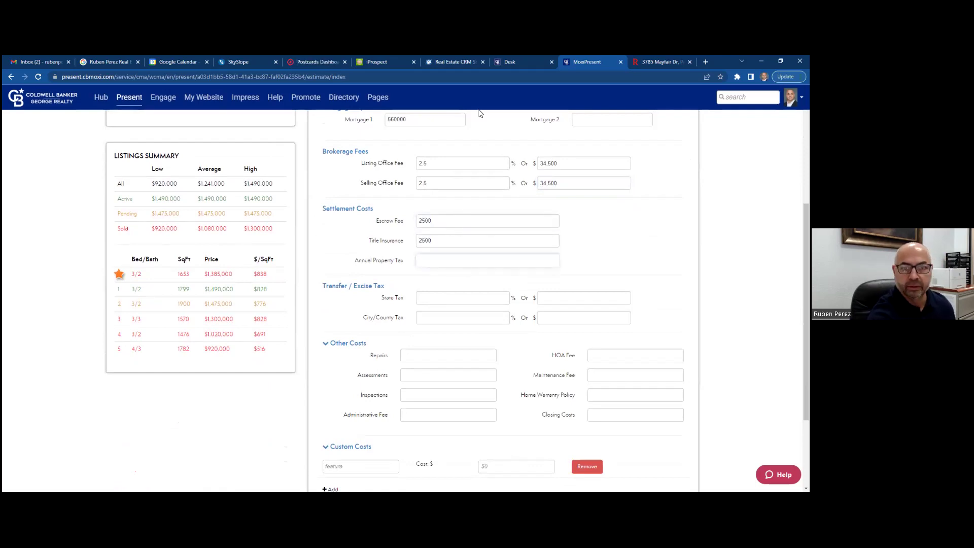
{"action": "scroll", "coordinate": [402, 355], "scroll_direction": "down", "scroll_amount": 2}
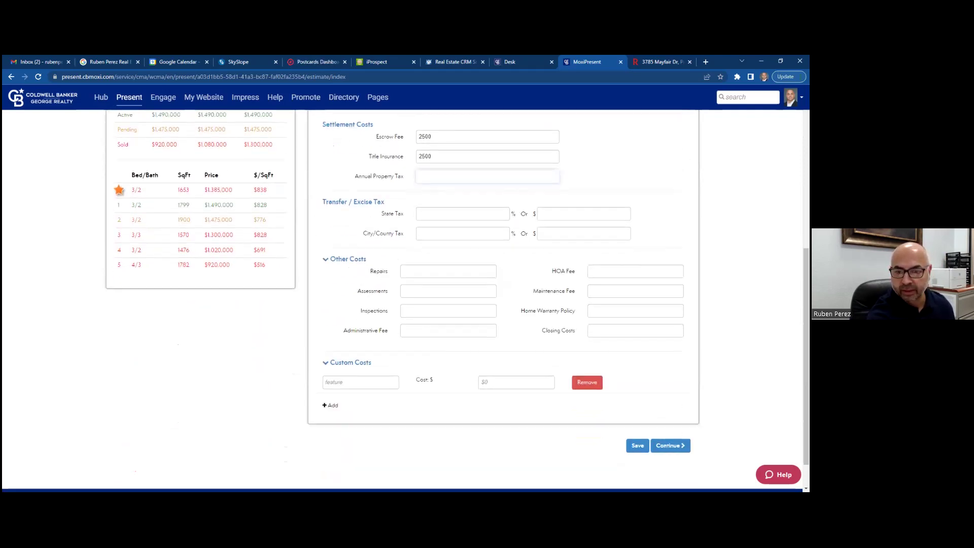
Step: Continue to the presentation pages and bring up the VIEW choices: Web, Print - Portrait, Print - Landscape
{"action": "left_click", "coordinate": [670, 446]}
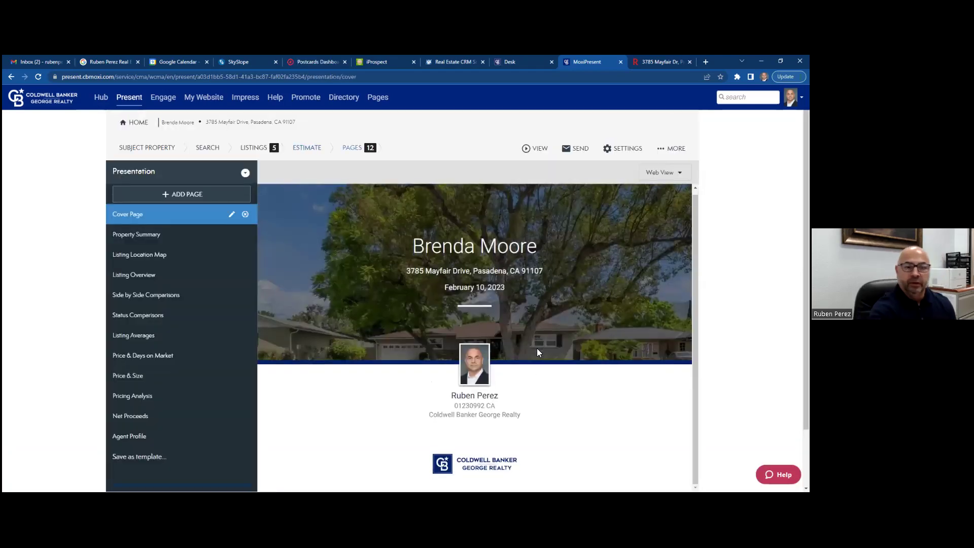
{"action": "left_click", "coordinate": [660, 173]}
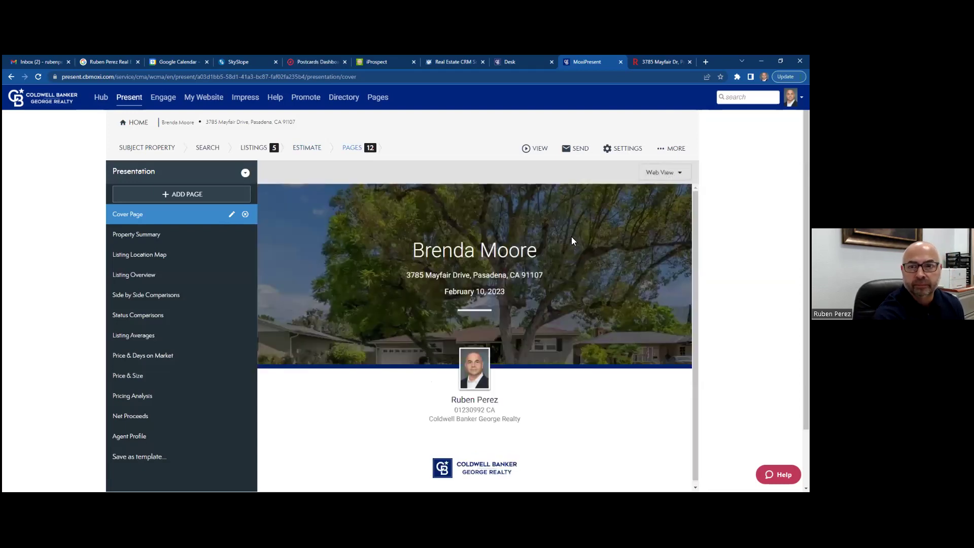
{"action": "left_click", "coordinate": [541, 149]}
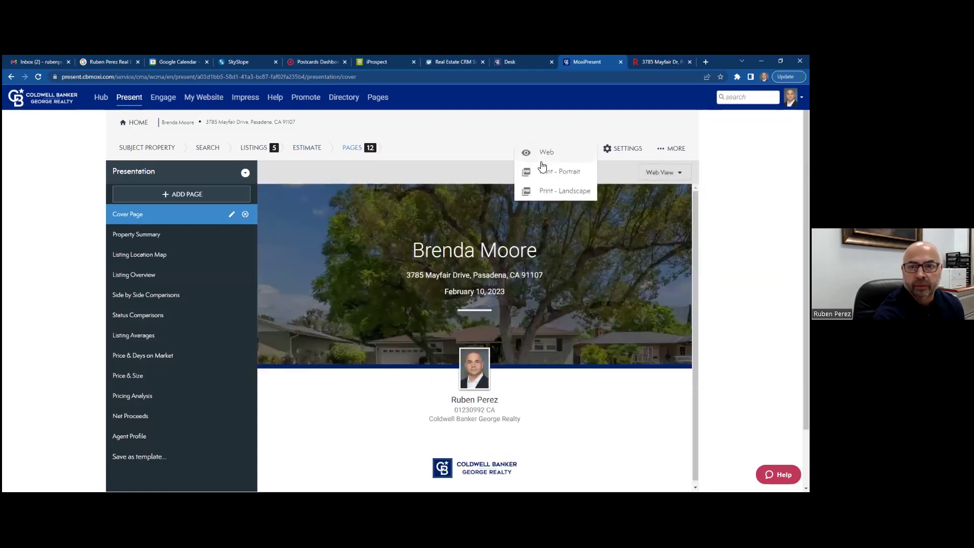
Step: Preview the presentation as a Web page and scroll down to the comparables location map
{"action": "left_click", "coordinate": [547, 153]}
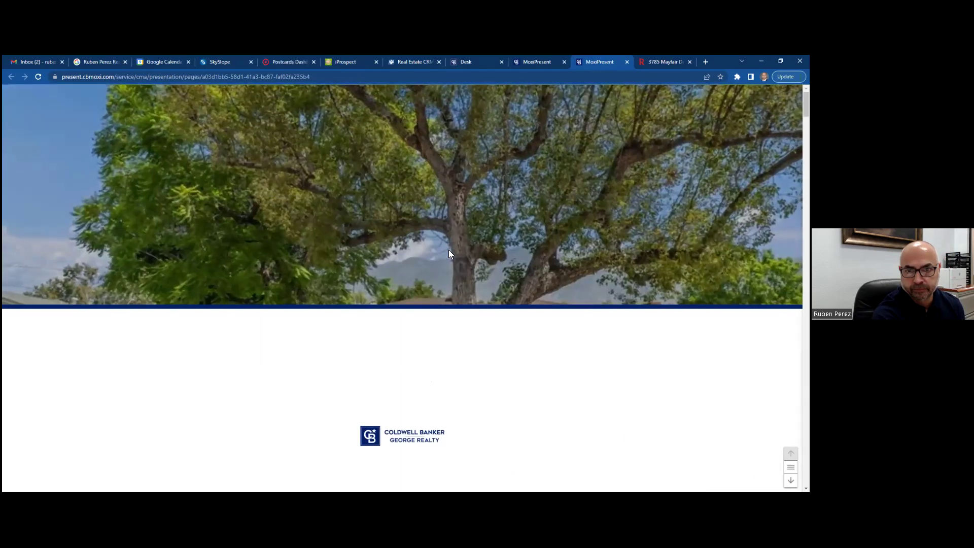
{"action": "scroll", "coordinate": [449, 250], "scroll_direction": "down", "scroll_amount": 2}
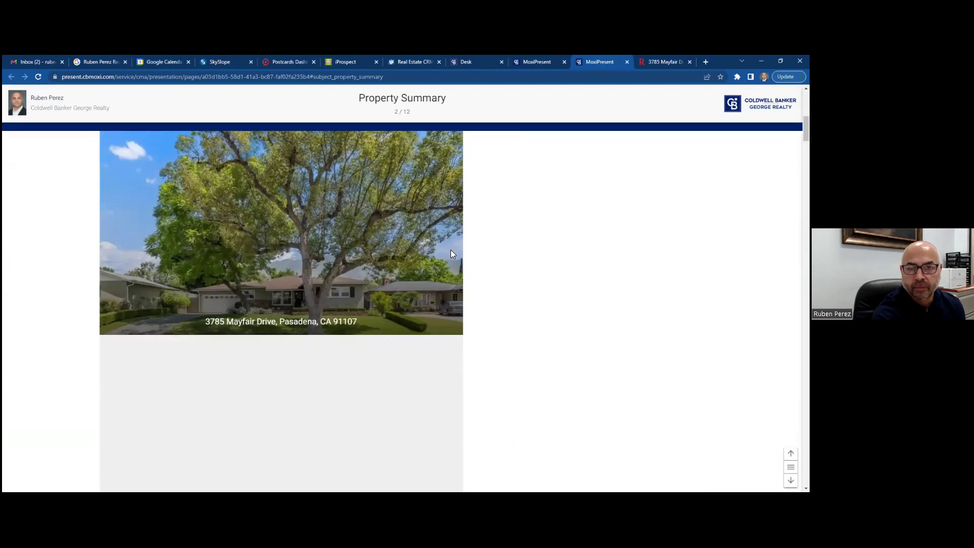
{"action": "scroll", "coordinate": [453, 253], "scroll_direction": "down", "scroll_amount": 3}
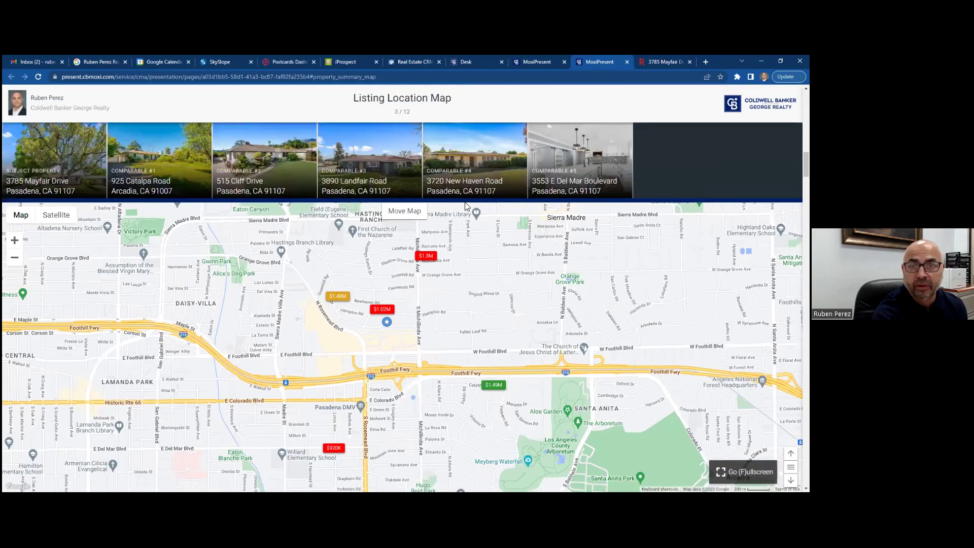
{"action": "left_click", "coordinate": [459, 171]}
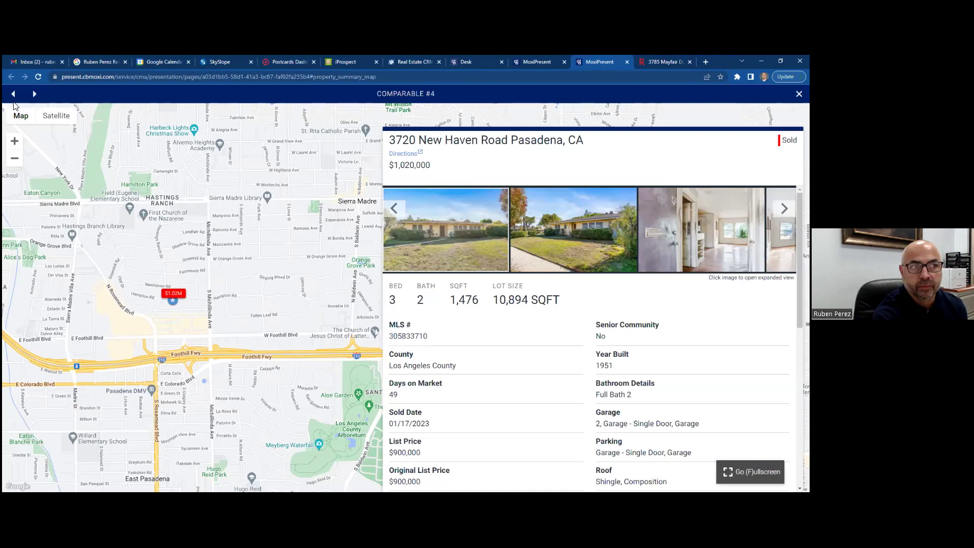
{"action": "left_click", "coordinate": [14, 95]}
{"action": "left_click", "coordinate": [14, 95]}
{"action": "left_click", "coordinate": [13, 95]}
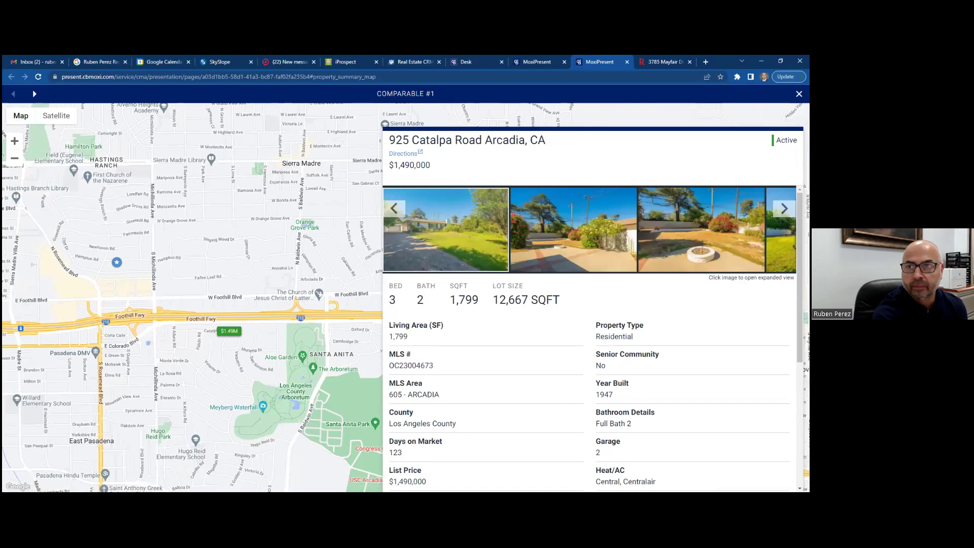
{"action": "key", "text": "Escape"}
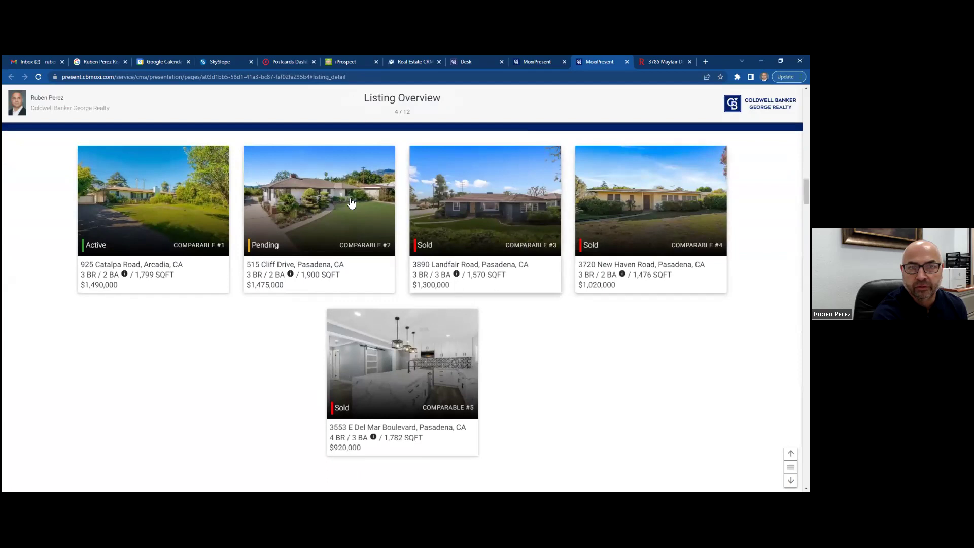
Step: Scroll the preview past the overview, comparison and price chart pages to Pricing Analysis, page 10 of 12
{"action": "scroll", "coordinate": [273, 243], "scroll_direction": "down", "scroll_amount": 4}
{"action": "scroll", "coordinate": [305, 246], "scroll_direction": "down", "scroll_amount": 5}
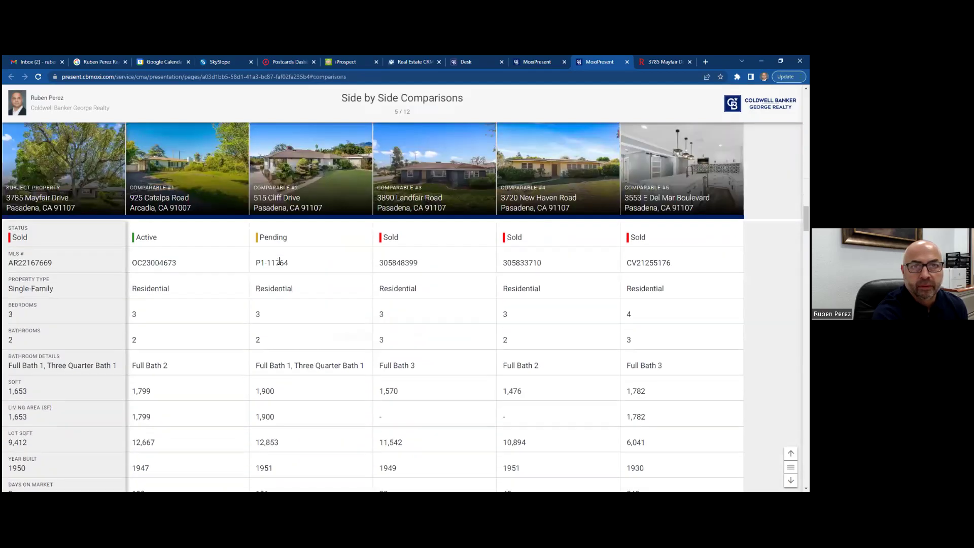
{"action": "scroll", "coordinate": [411, 241], "scroll_direction": "down", "scroll_amount": 10}
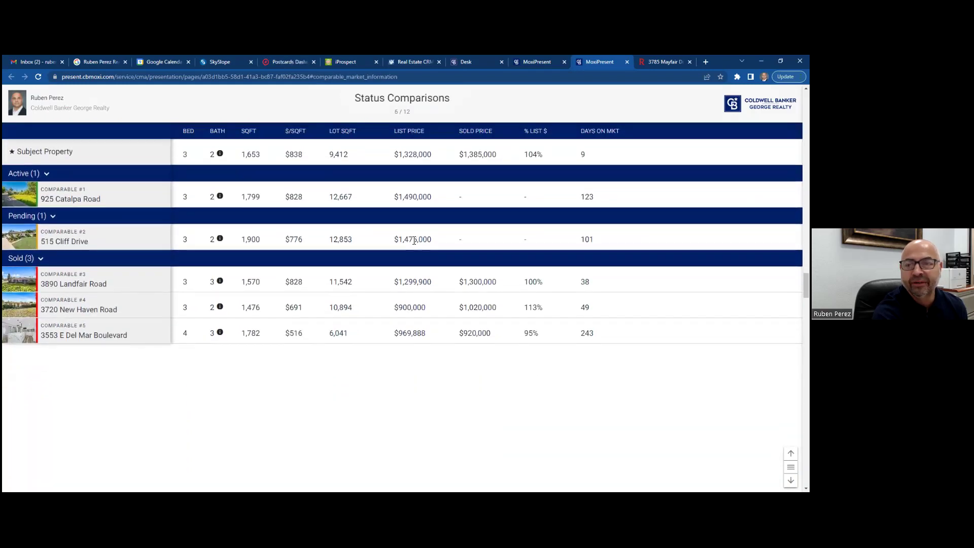
{"action": "scroll", "coordinate": [415, 241], "scroll_direction": "down", "scroll_amount": 5}
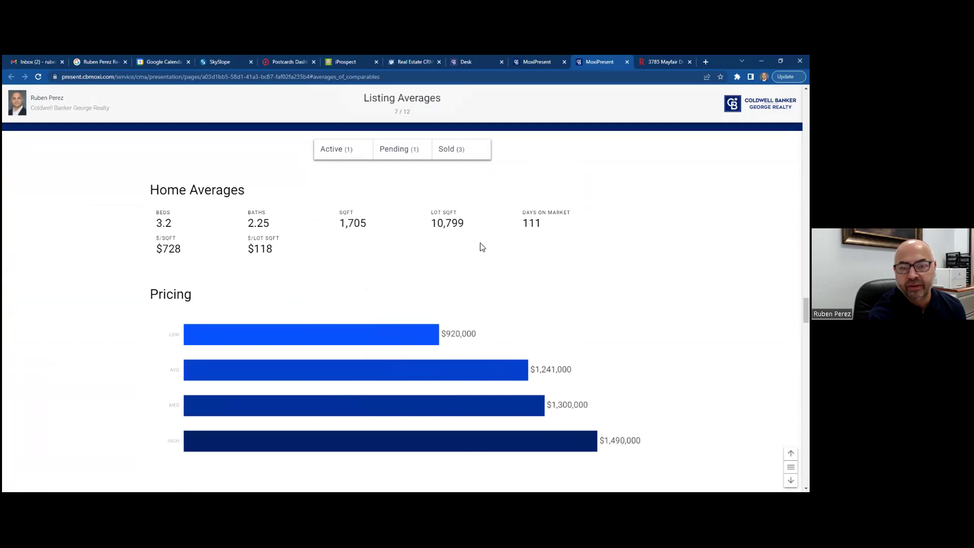
{"action": "scroll", "coordinate": [481, 245], "scroll_direction": "down", "scroll_amount": 5}
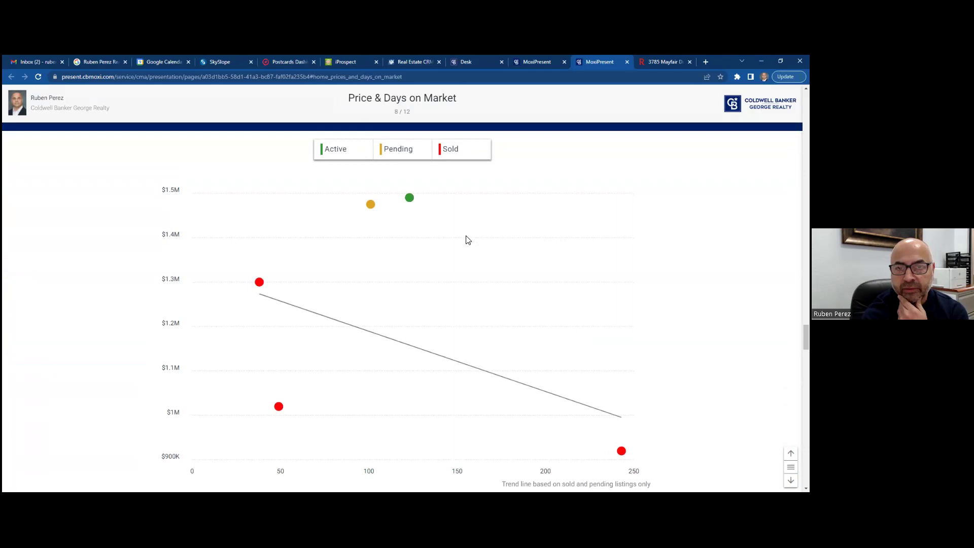
{"action": "scroll", "coordinate": [468, 239], "scroll_direction": "down", "scroll_amount": 2}
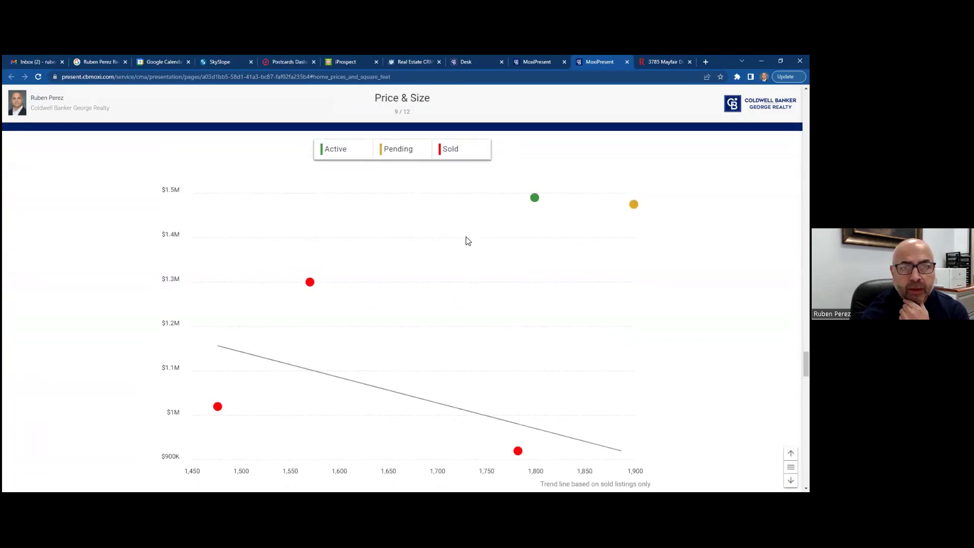
{"action": "scroll", "coordinate": [468, 241], "scroll_direction": "down", "scroll_amount": 3}
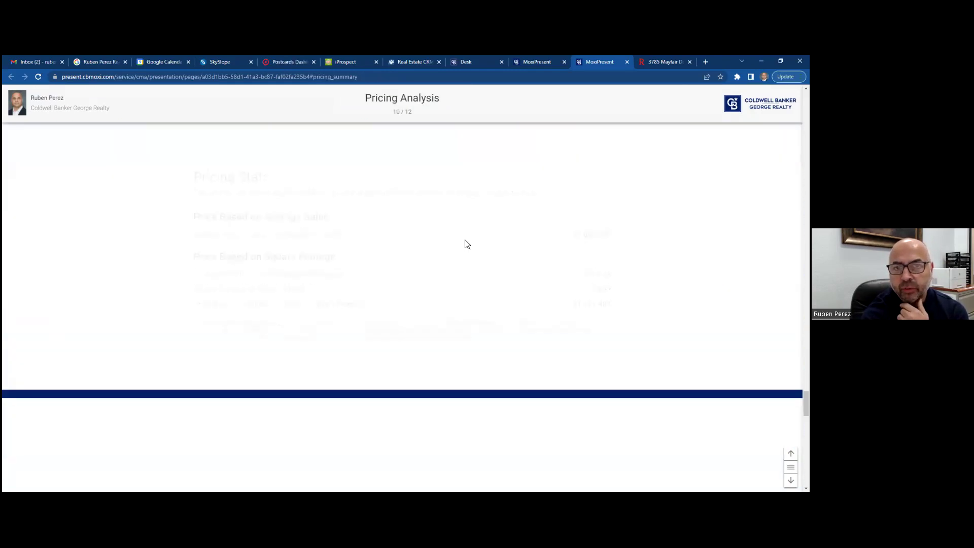
Step: Review past Net Proceeds to the final agent profile page 12, then step back to Net Proceeds
{"action": "scroll", "coordinate": [466, 244], "scroll_direction": "down", "scroll_amount": 3}
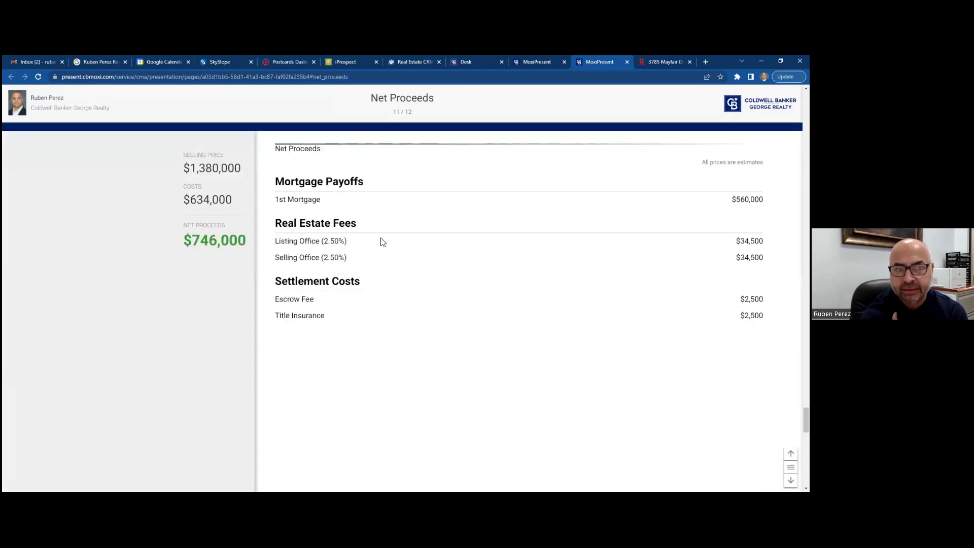
{"action": "scroll", "coordinate": [174, 218], "scroll_direction": "down", "scroll_amount": 3}
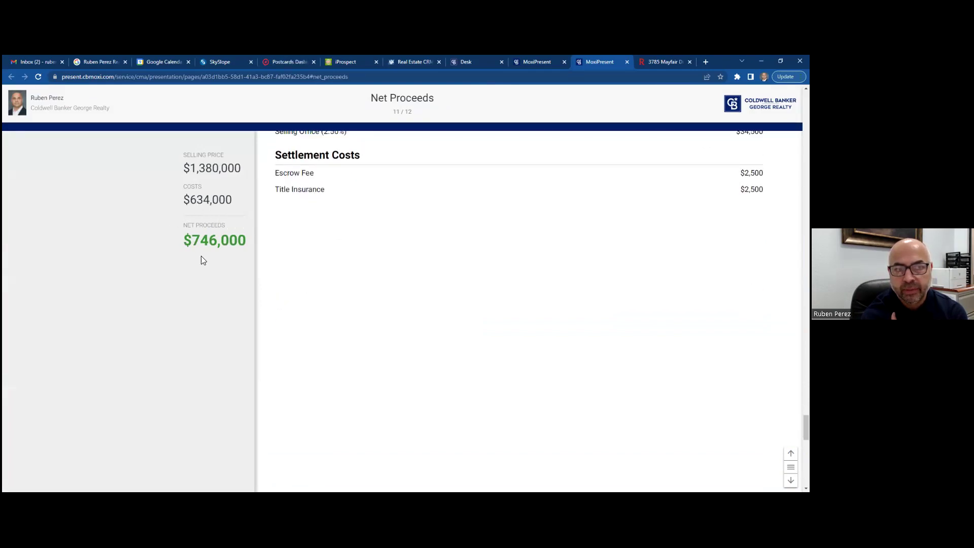
{"action": "scroll", "coordinate": [342, 259], "scroll_direction": "down", "scroll_amount": 3}
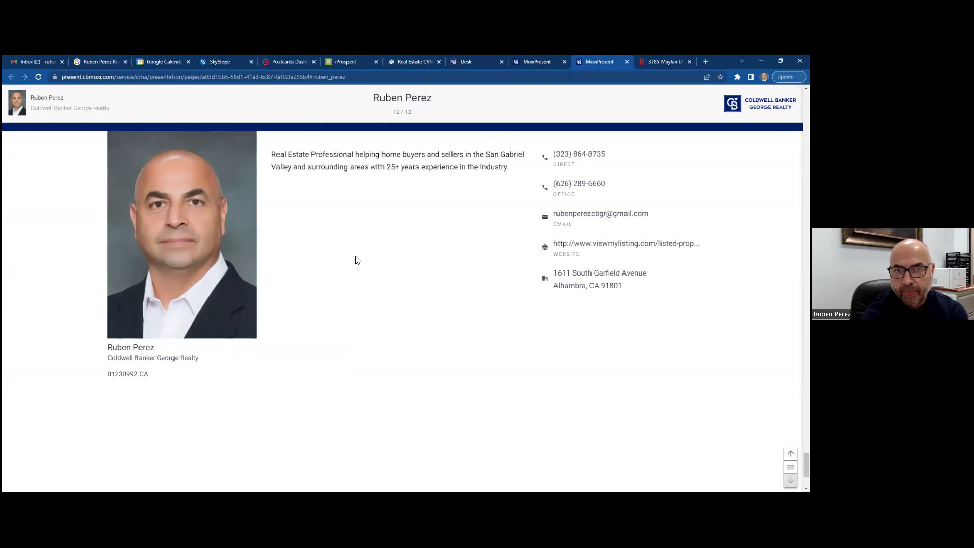
{"action": "scroll", "coordinate": [387, 265], "scroll_direction": "down", "scroll_amount": 2}
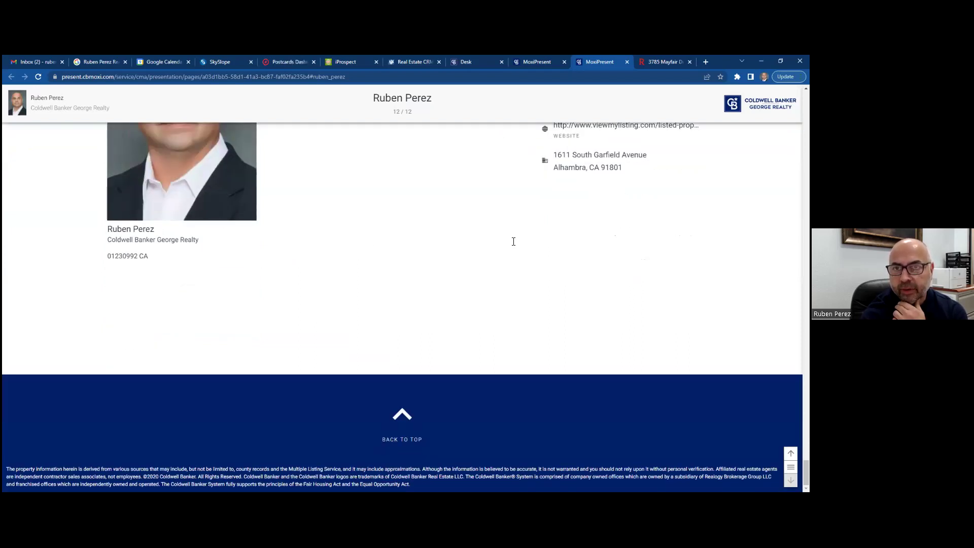
{"action": "key", "text": "Left"}
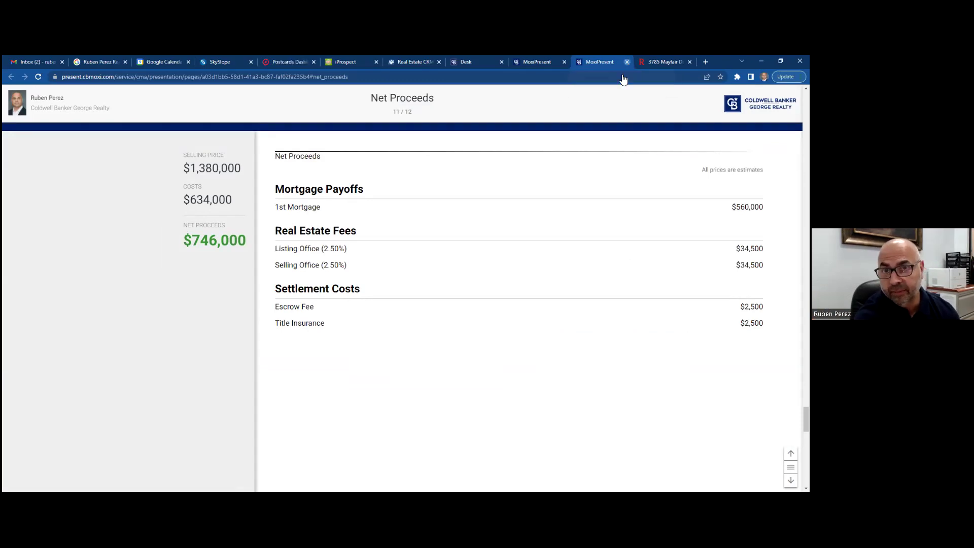
Step: Close the web preview and delete the Agent Profile page from the presentation's page list
{"action": "left_click", "coordinate": [626, 62]}
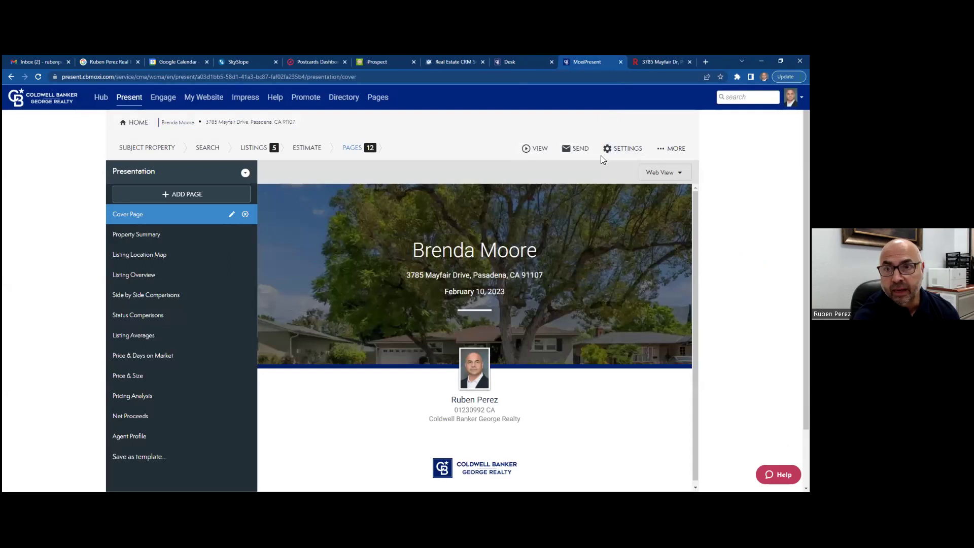
{"action": "left_click", "coordinate": [540, 148]}
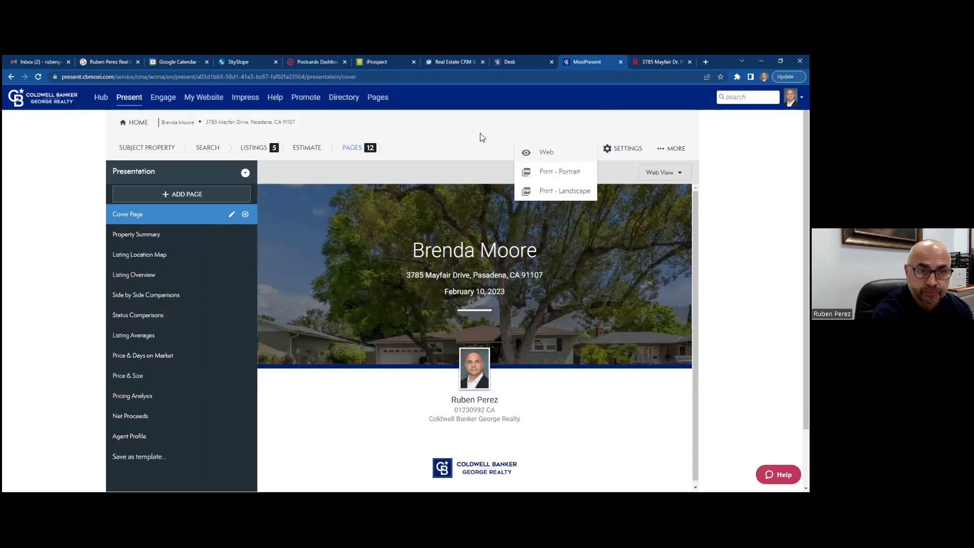
{"action": "scroll", "coordinate": [194, 369], "scroll_direction": "down", "scroll_amount": 1}
{"action": "scroll", "coordinate": [193, 369], "scroll_direction": "down", "scroll_amount": 2}
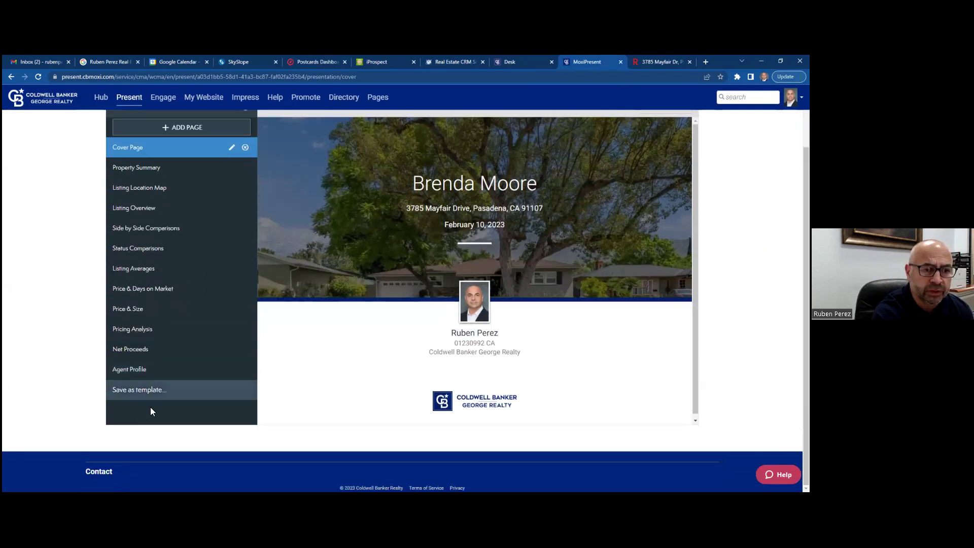
{"action": "left_click", "coordinate": [245, 369]}
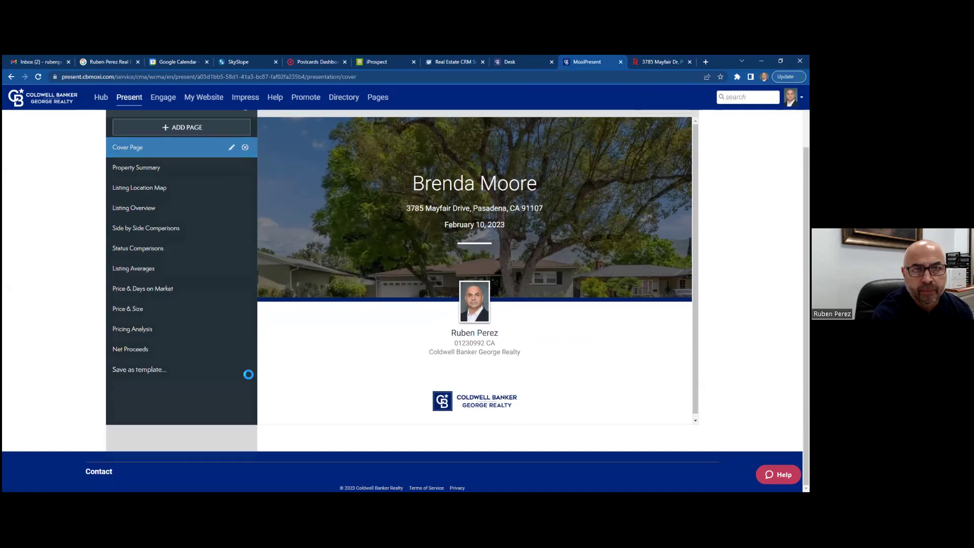
Step: Add the Agent Profile page from Report Pages to the presentation
{"action": "left_click", "coordinate": [204, 131]}
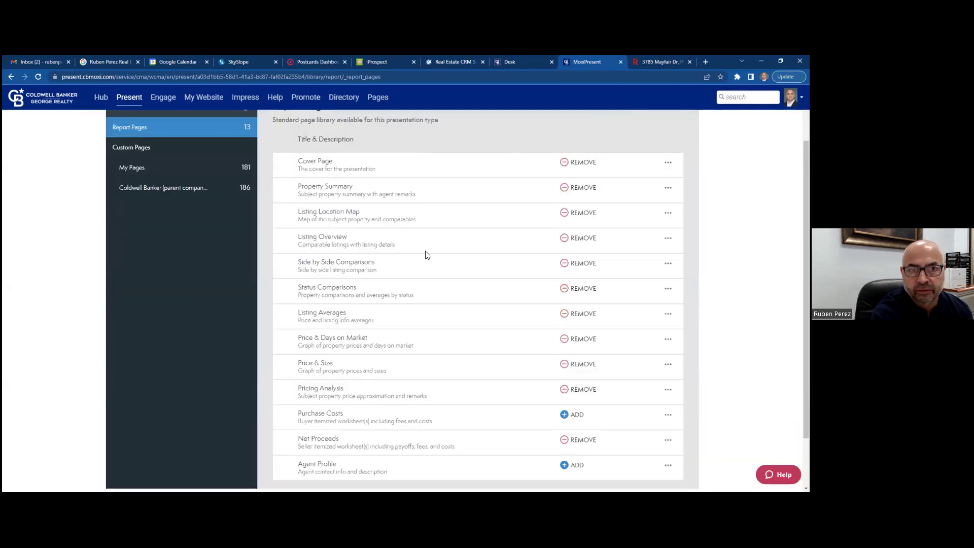
{"action": "scroll", "coordinate": [381, 235], "scroll_direction": "down", "scroll_amount": 3}
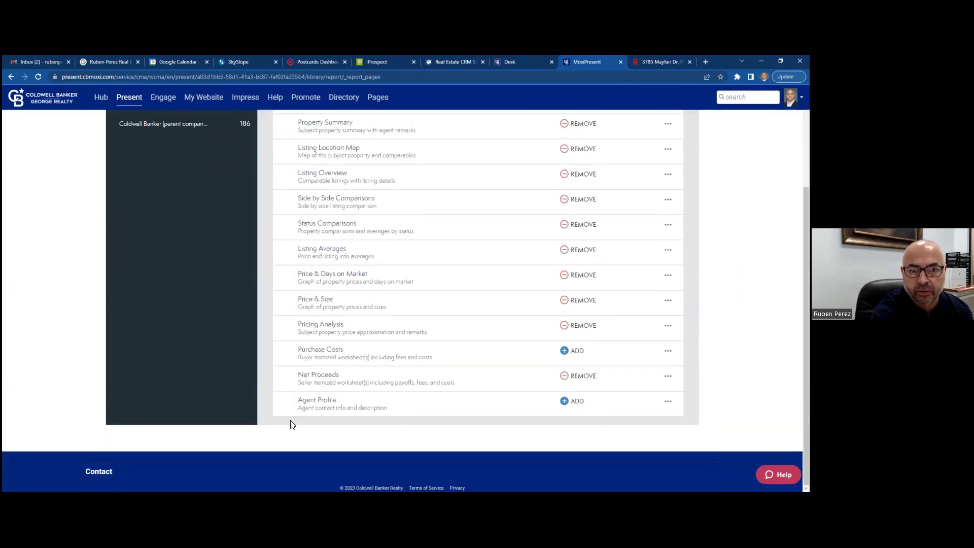
{"action": "left_click", "coordinate": [564, 402]}
{"action": "scroll", "coordinate": [187, 187], "scroll_direction": "up", "scroll_amount": 3}
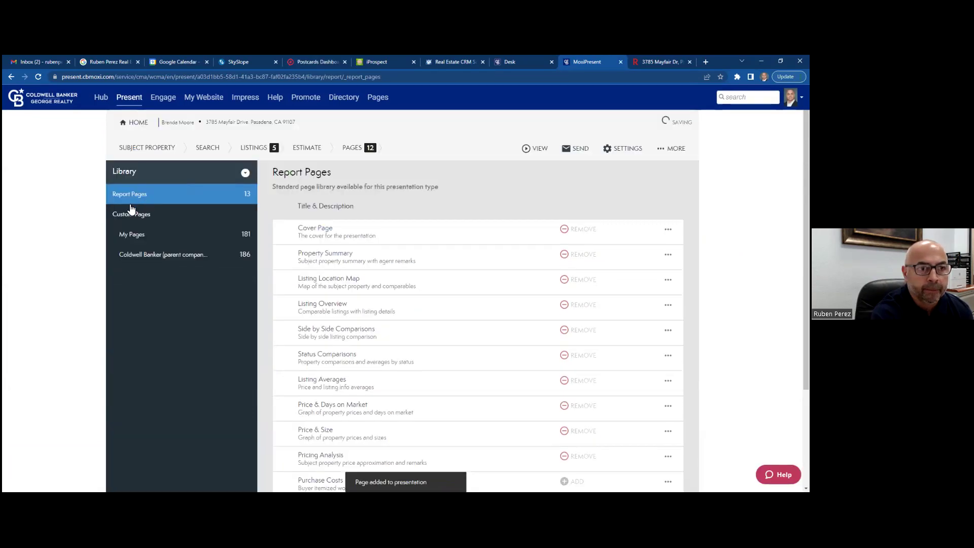
Step: Move Agent Profile to the end of the page list, after Net Proceeds
{"action": "left_click", "coordinate": [337, 153]}
{"action": "left_click", "coordinate": [193, 215]}
{"action": "scroll", "coordinate": [194, 178], "scroll_direction": "down", "scroll_amount": 2}
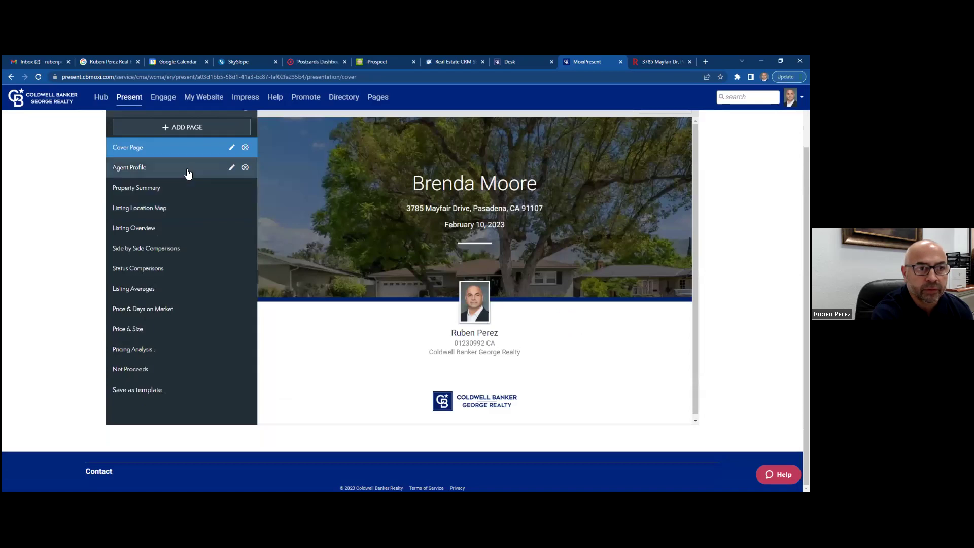
{"action": "left_click", "coordinate": [145, 170]}
{"action": "left_click_drag", "start_coordinate": [131, 170], "coordinate": [137, 385]}
{"action": "left_click_drag", "start_coordinate": [156, 161], "coordinate": [178, 351]}
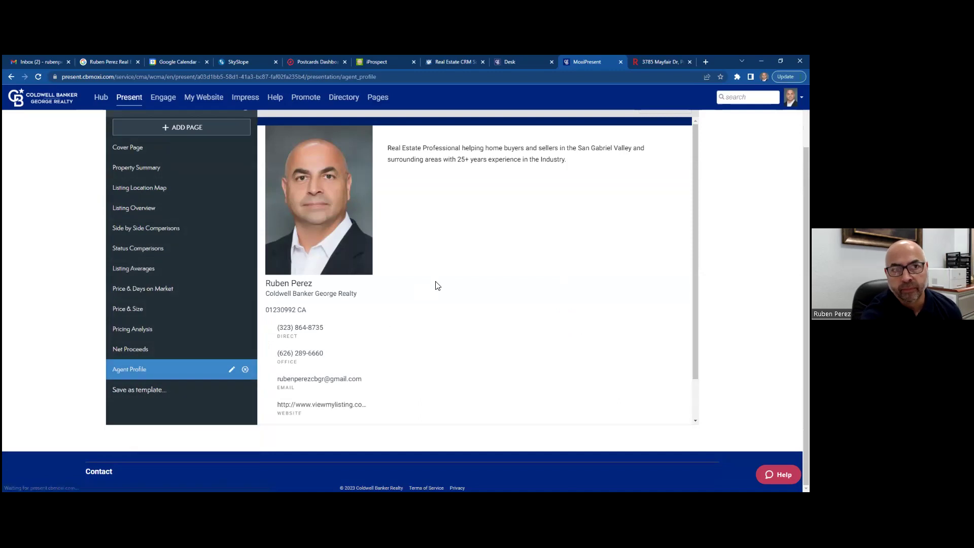
{"action": "scroll", "coordinate": [435, 285], "scroll_direction": "up", "scroll_amount": 2}
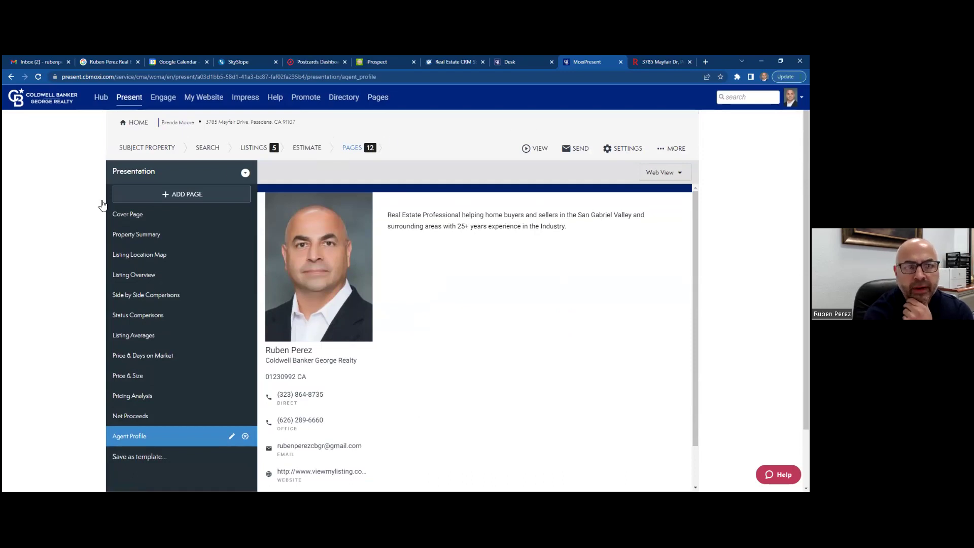
Step: Show the + ADD PAGE choices: add from the library or create a new page
{"action": "left_click", "coordinate": [174, 193]}
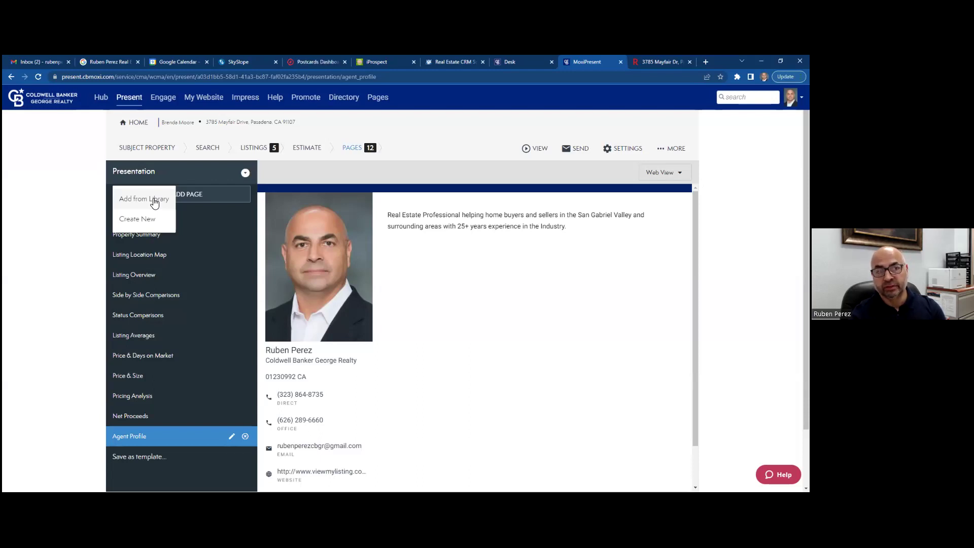
{"action": "left_click", "coordinate": [287, 171]}
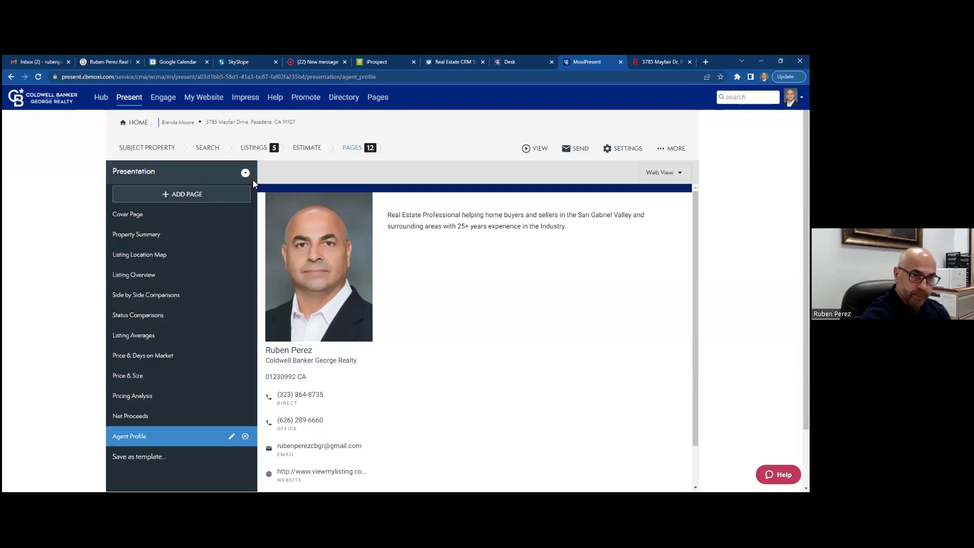
{"action": "left_click", "coordinate": [165, 197]}
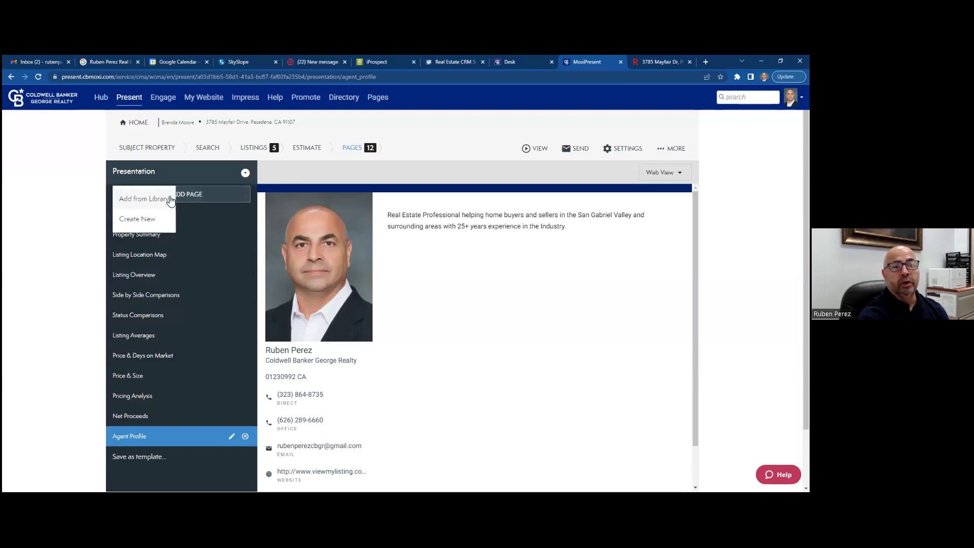
{"action": "left_click", "coordinate": [144, 218]}
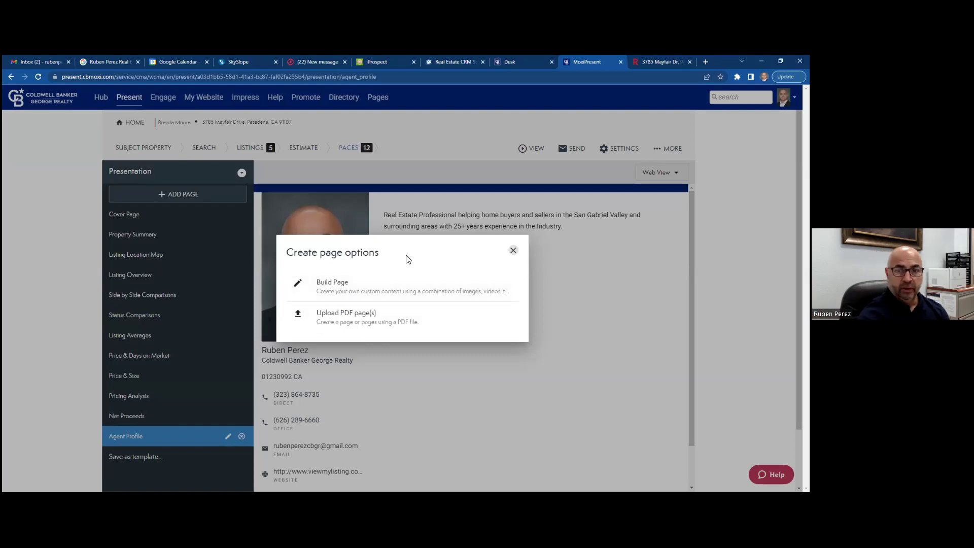
{"action": "left_click", "coordinate": [514, 250]}
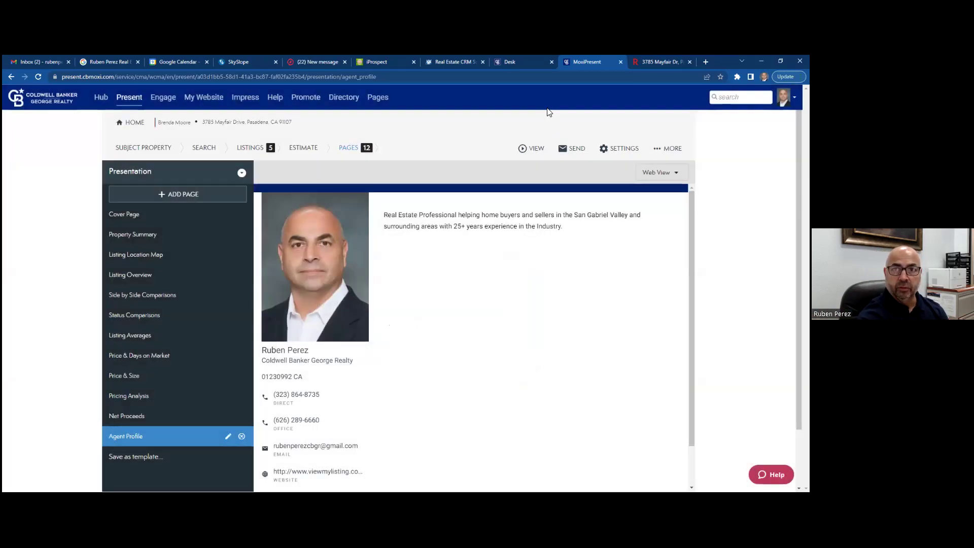
Step: Close the editor and listing tabs, go to MoxiWorks Present, and open another seller presentation
{"action": "left_click", "coordinate": [620, 62]}
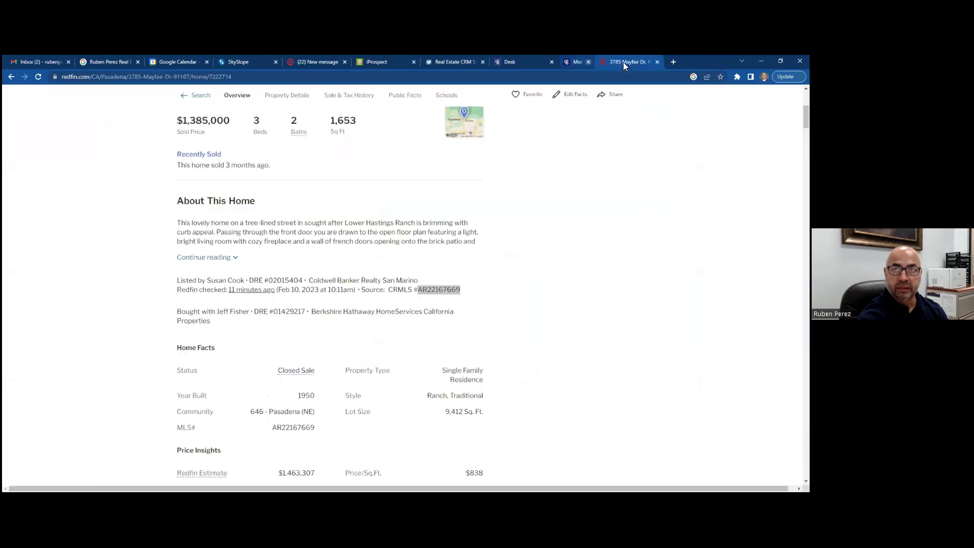
{"action": "left_click", "coordinate": [623, 62]}
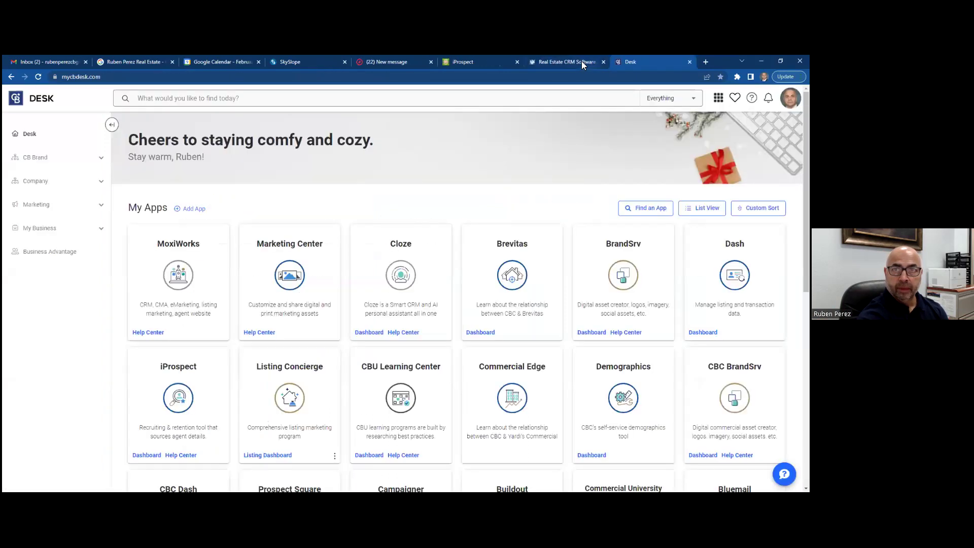
{"action": "left_click", "coordinate": [178, 279]}
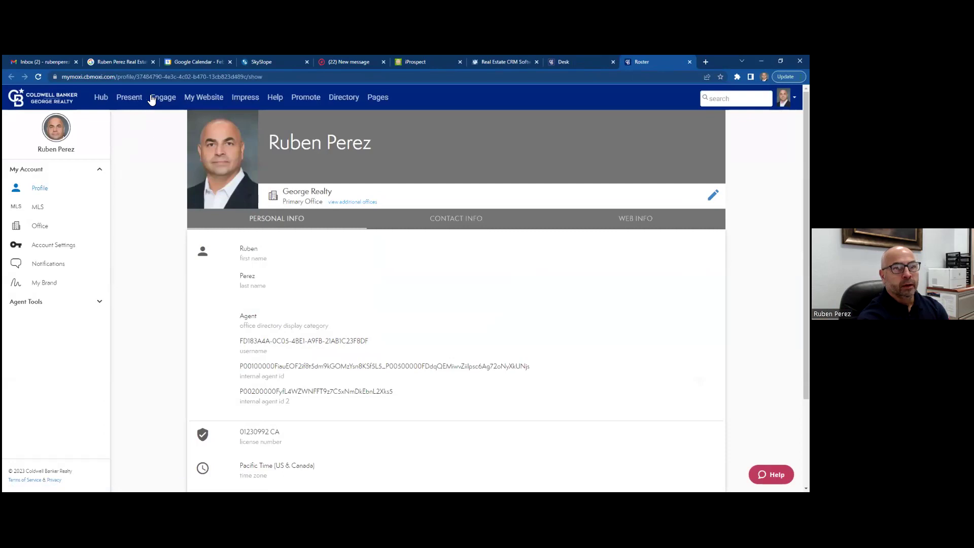
{"action": "left_click", "coordinate": [135, 100]}
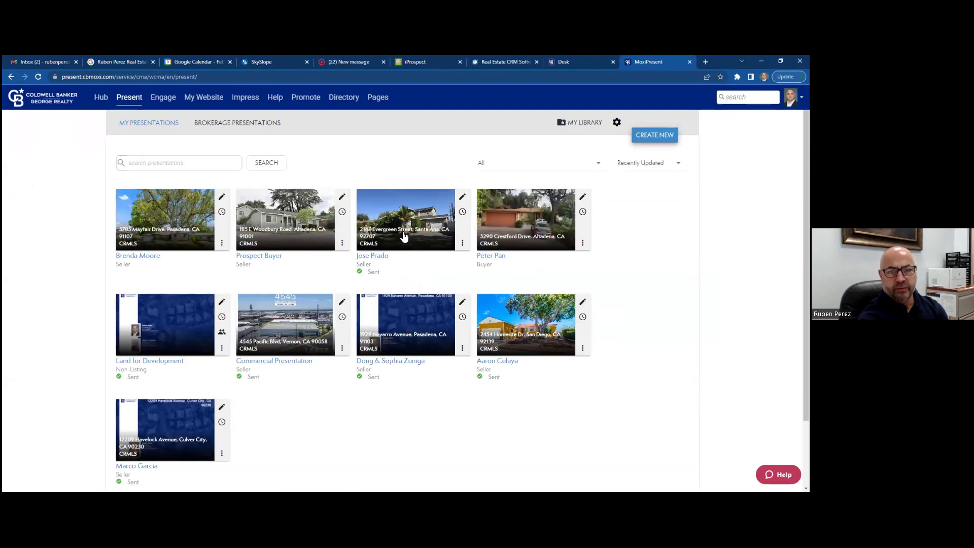
{"action": "left_click", "coordinate": [428, 231]}
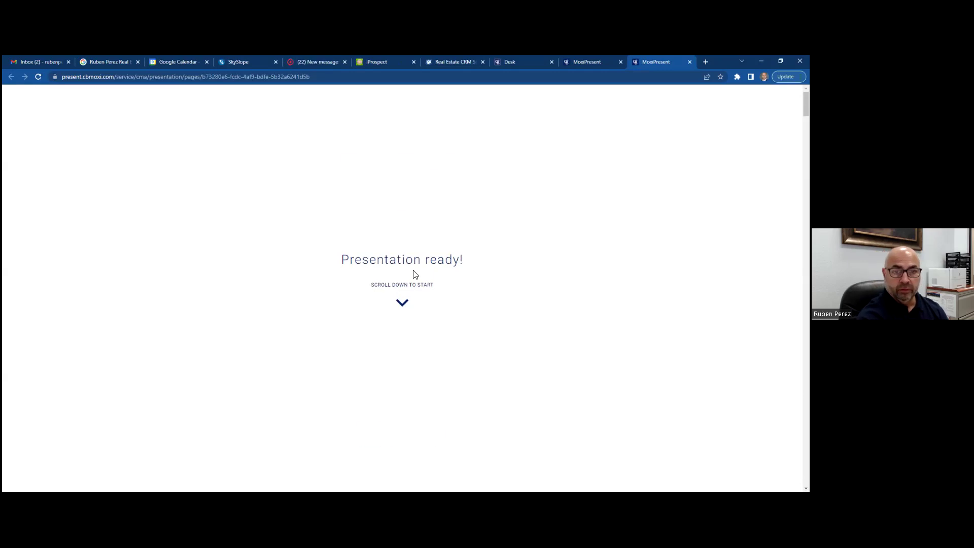
Step: Scroll to Why Coldwell Banker, page 2 of 13, and play the embedded Coldwell Banker Way video
{"action": "scroll", "coordinate": [415, 274], "scroll_direction": "down", "scroll_amount": 2}
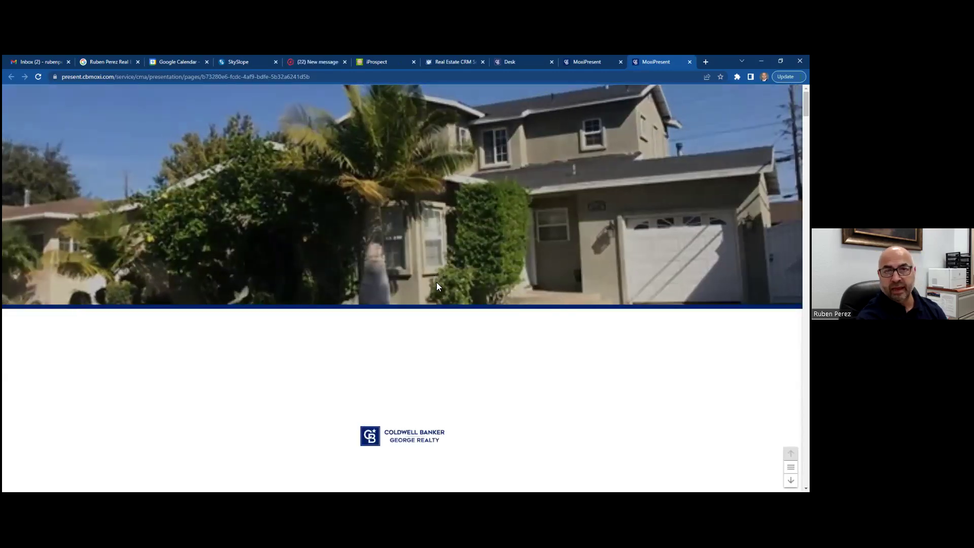
{"action": "scroll", "coordinate": [458, 299], "scroll_direction": "down", "scroll_amount": 2}
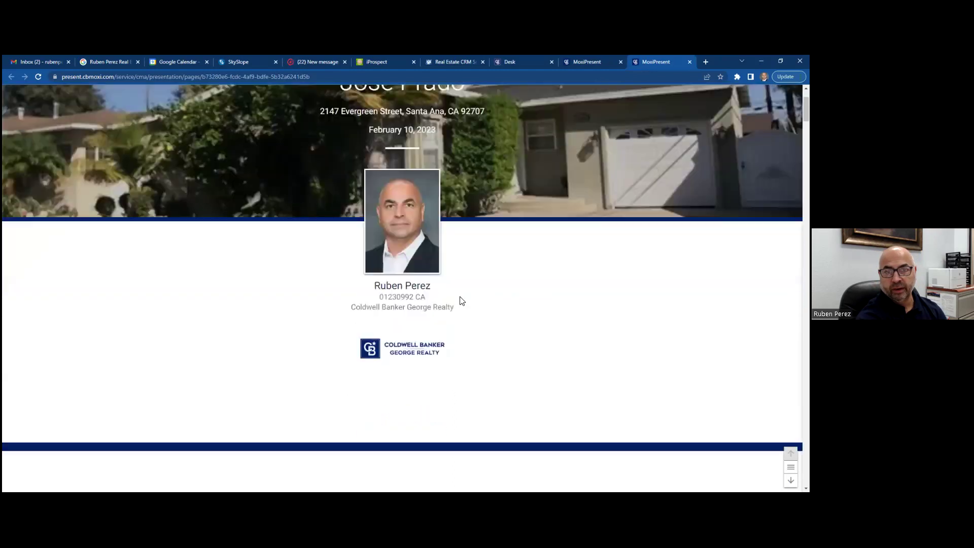
{"action": "scroll", "coordinate": [459, 296], "scroll_direction": "down", "scroll_amount": 3}
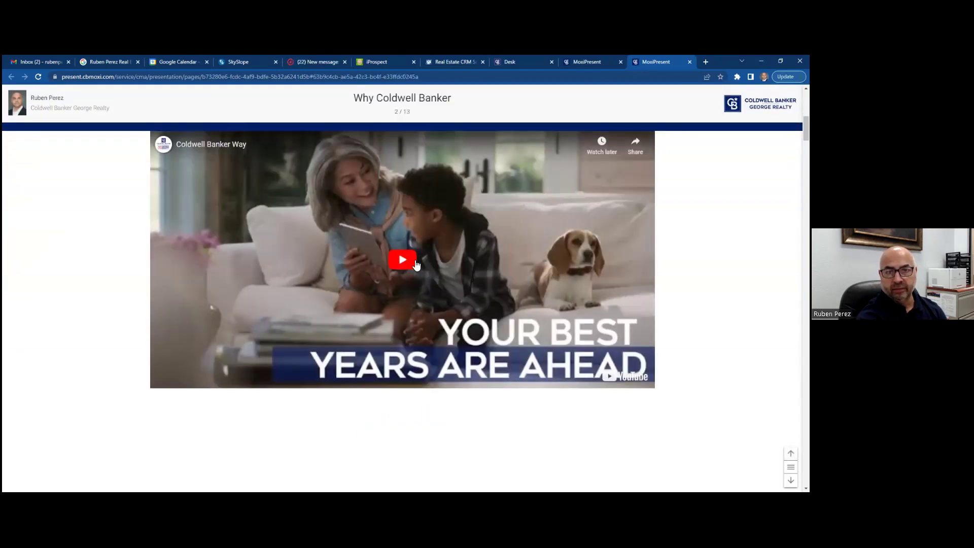
{"action": "left_click", "coordinate": [406, 261]}
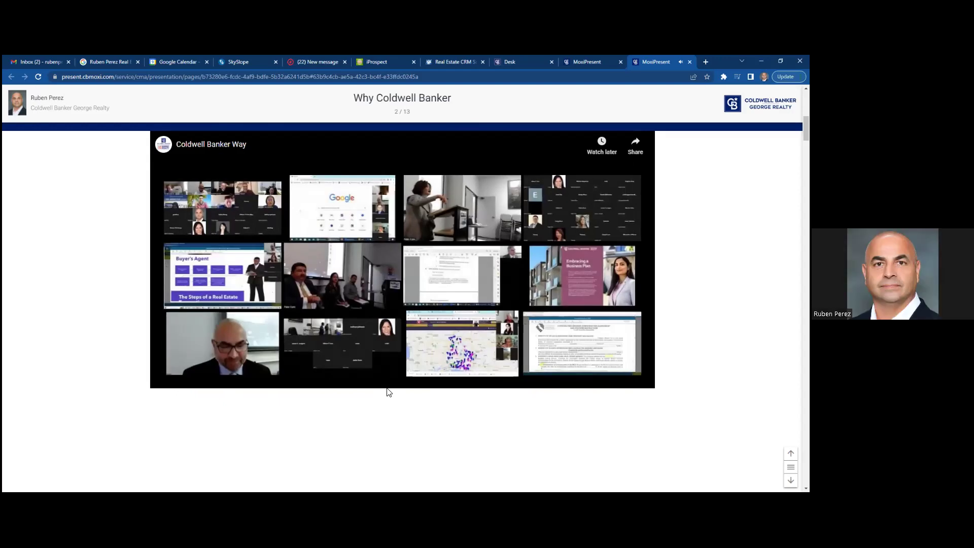
{"action": "scroll", "coordinate": [611, 296], "scroll_direction": "down", "scroll_amount": 1}
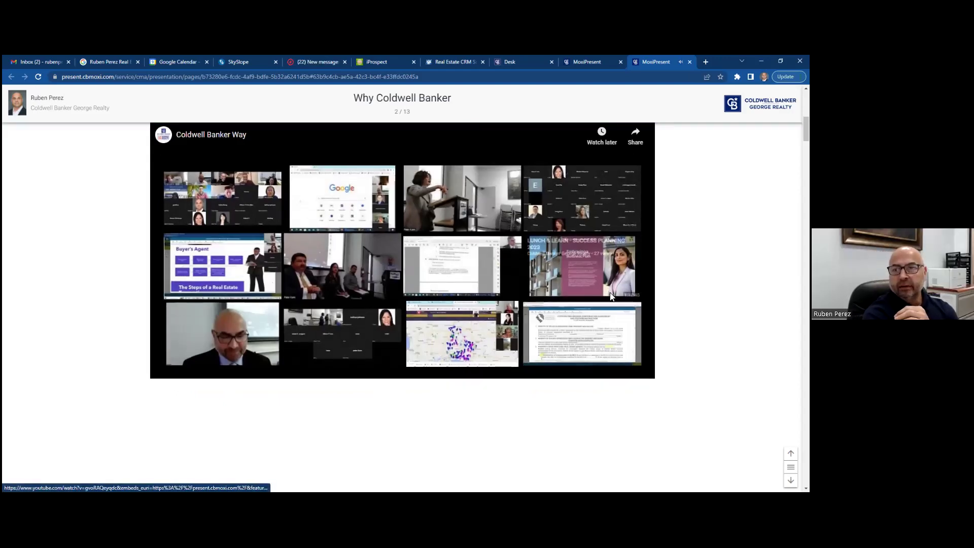
{"action": "scroll", "coordinate": [615, 306], "scroll_direction": "down", "scroll_amount": 5}
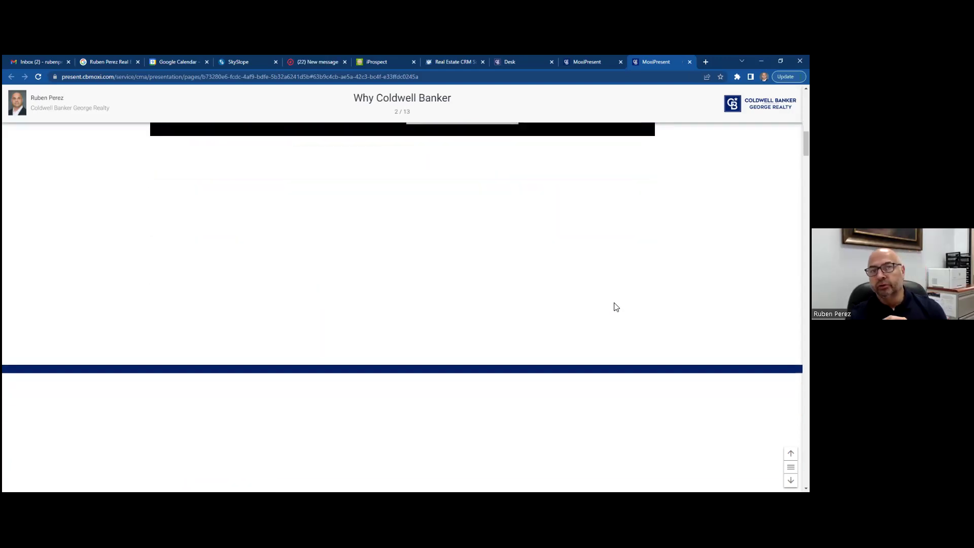
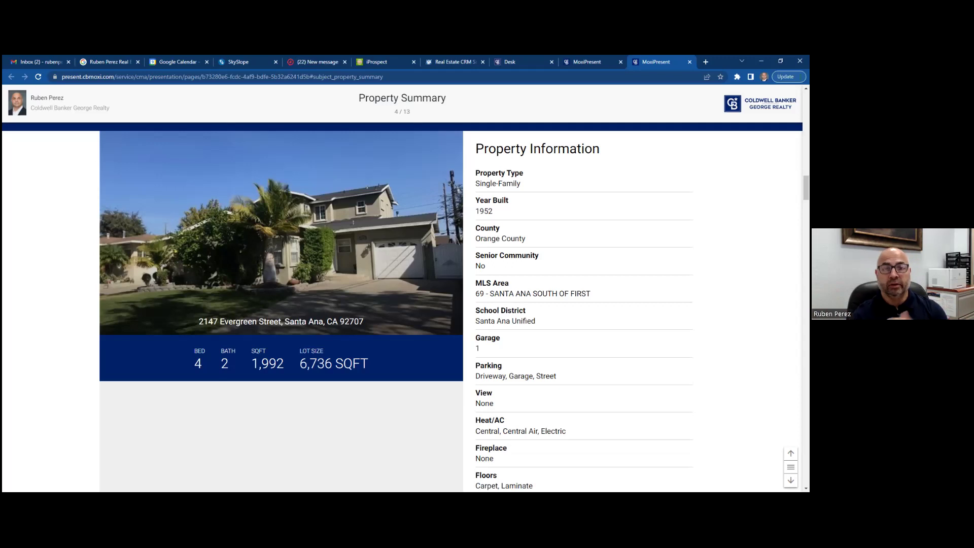
Step: Page from Why Choose My Services to page 8, Status Comparisons home averages (4 beds, 1,852 sqft)
{"action": "scroll", "coordinate": [632, 348], "scroll_direction": "up", "scroll_amount": 1}
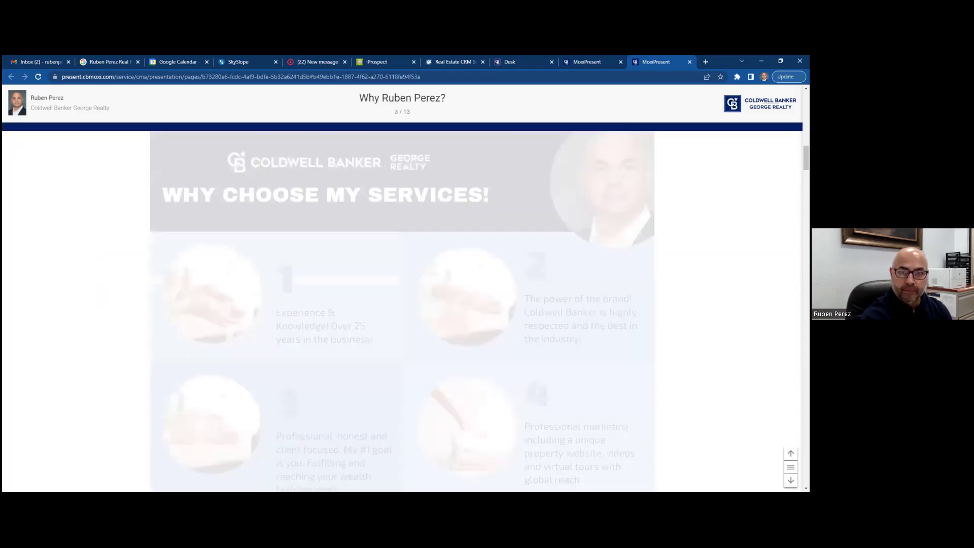
{"action": "scroll", "coordinate": [583, 362], "scroll_direction": "down", "scroll_amount": 1}
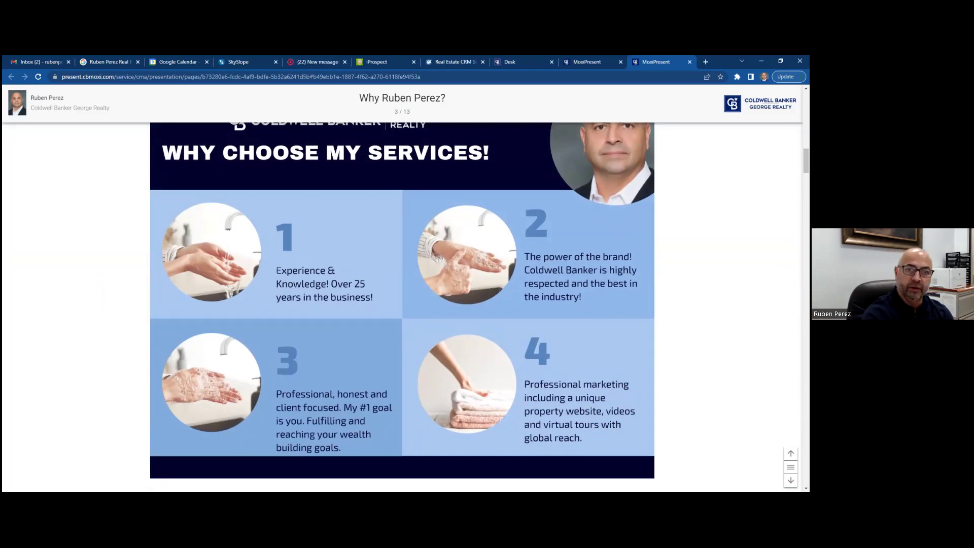
{"action": "scroll", "coordinate": [402, 305], "scroll_direction": "down", "scroll_amount": 5}
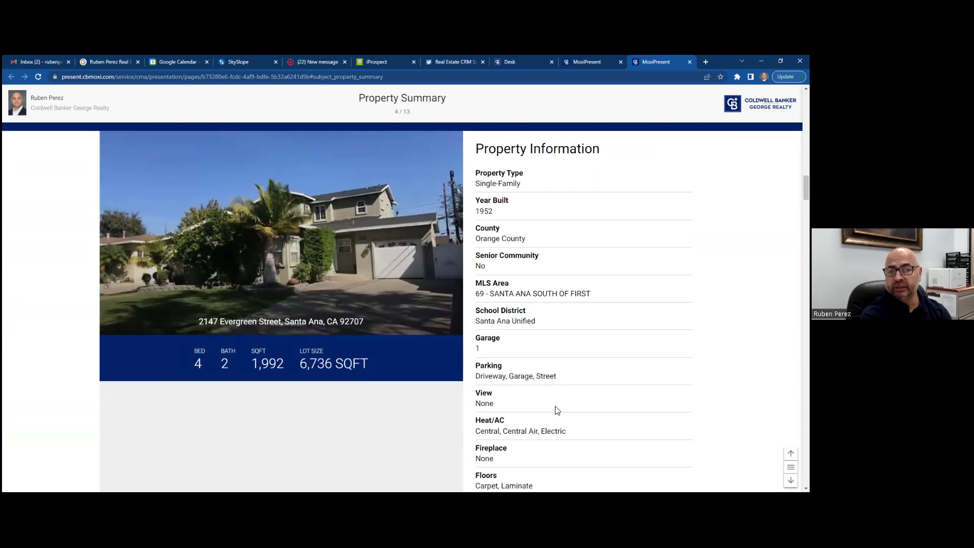
{"action": "scroll", "coordinate": [561, 411], "scroll_direction": "down", "scroll_amount": 5}
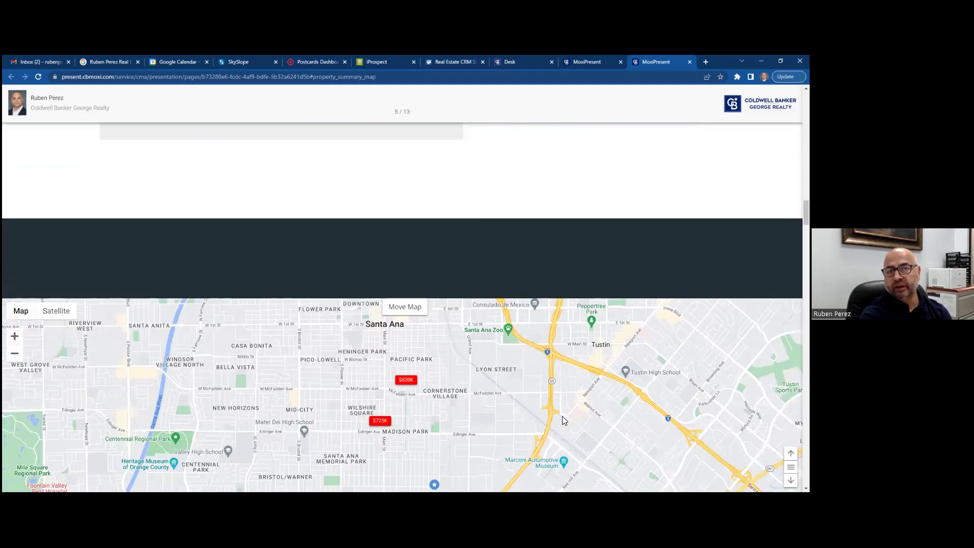
{"action": "scroll", "coordinate": [562, 420], "scroll_direction": "down", "scroll_amount": 3}
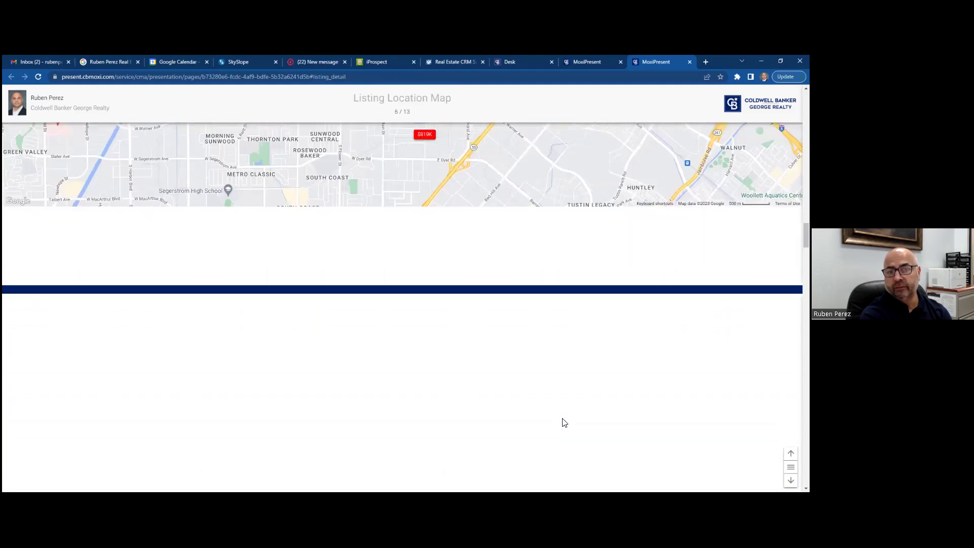
{"action": "scroll", "coordinate": [563, 421], "scroll_direction": "down", "scroll_amount": 5}
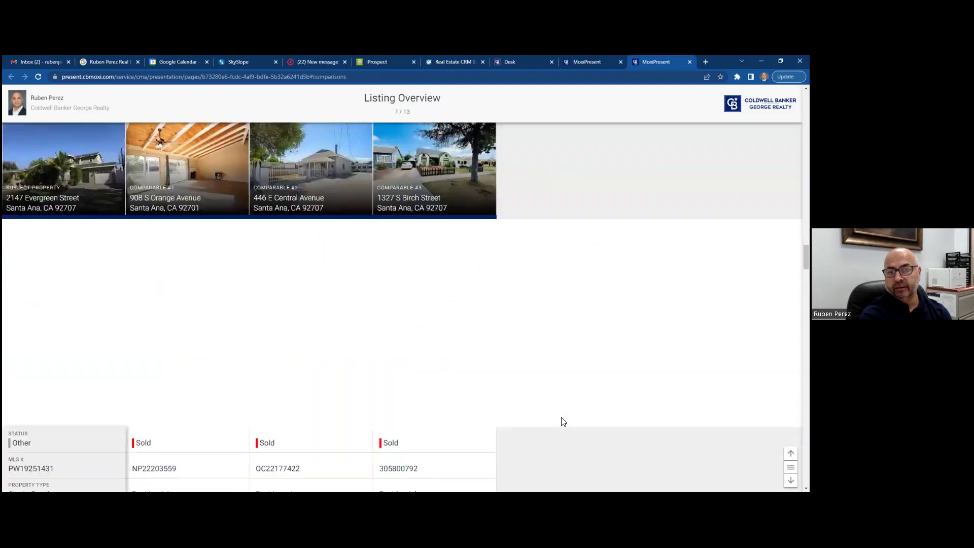
{"action": "scroll", "coordinate": [561, 427], "scroll_direction": "down", "scroll_amount": 5}
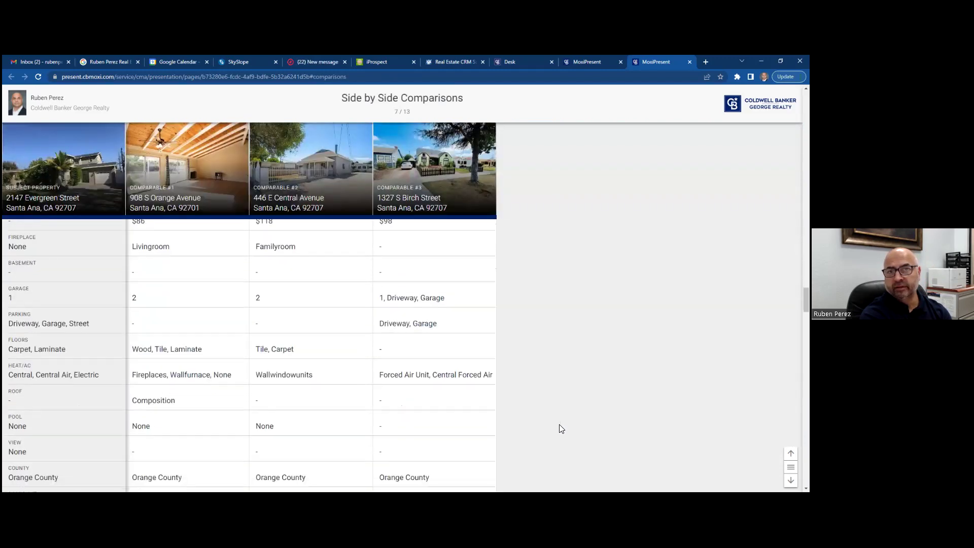
{"action": "scroll", "coordinate": [562, 428], "scroll_direction": "down", "scroll_amount": 5}
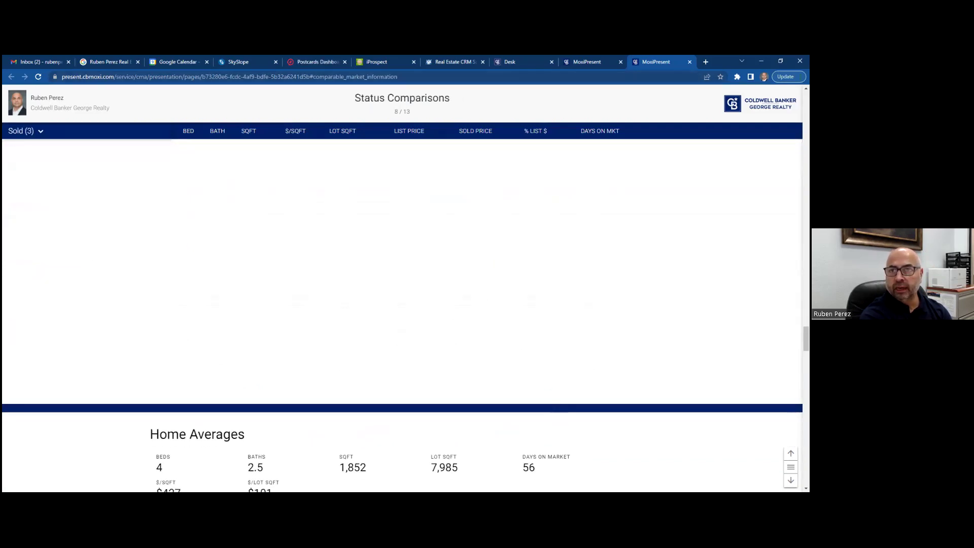
Step: Close the seller presentation tab with Ctrl+W to get back to My Presentations
{"action": "key", "text": "ctrl+w"}
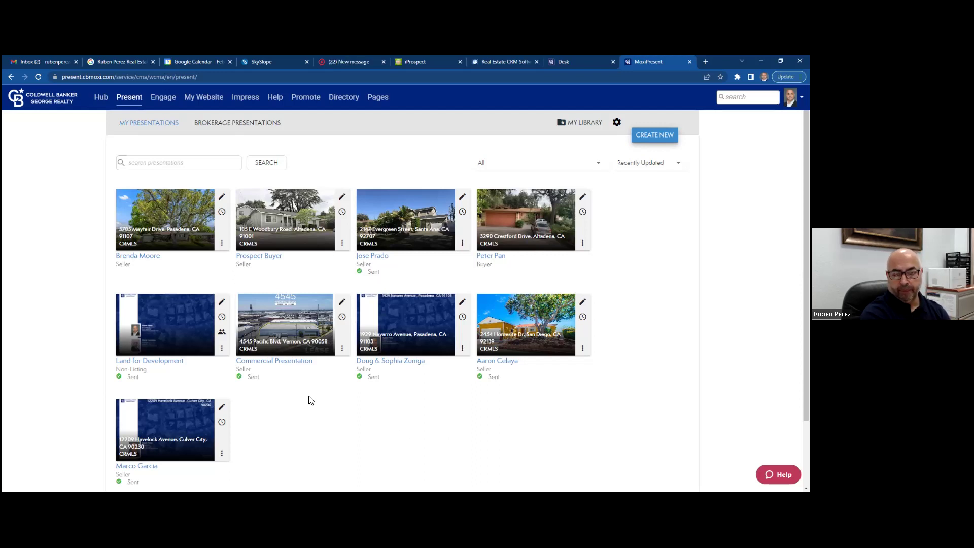
{"action": "left_click", "coordinate": [285, 334]}
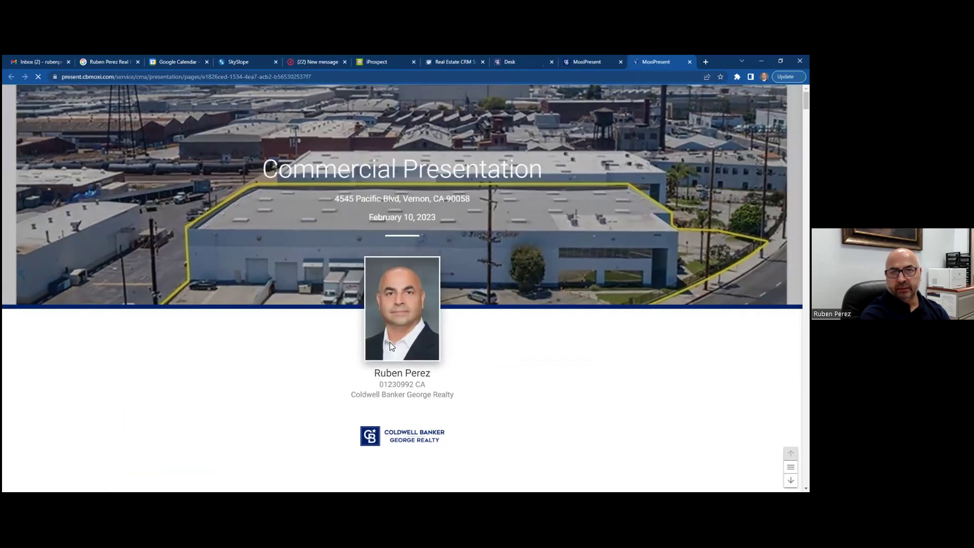
{"action": "scroll", "coordinate": [389, 343], "scroll_direction": "down", "scroll_amount": 3}
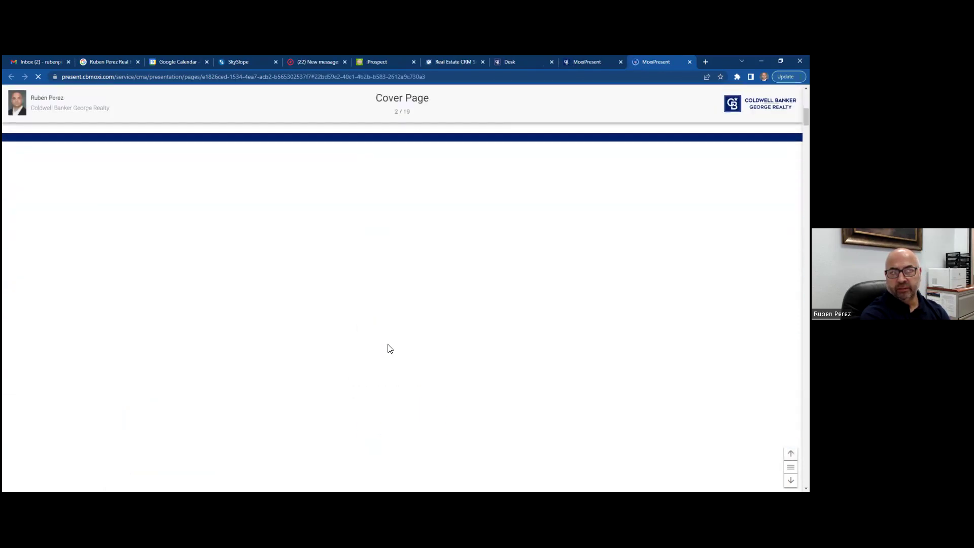
{"action": "scroll", "coordinate": [388, 344], "scroll_direction": "down", "scroll_amount": 3}
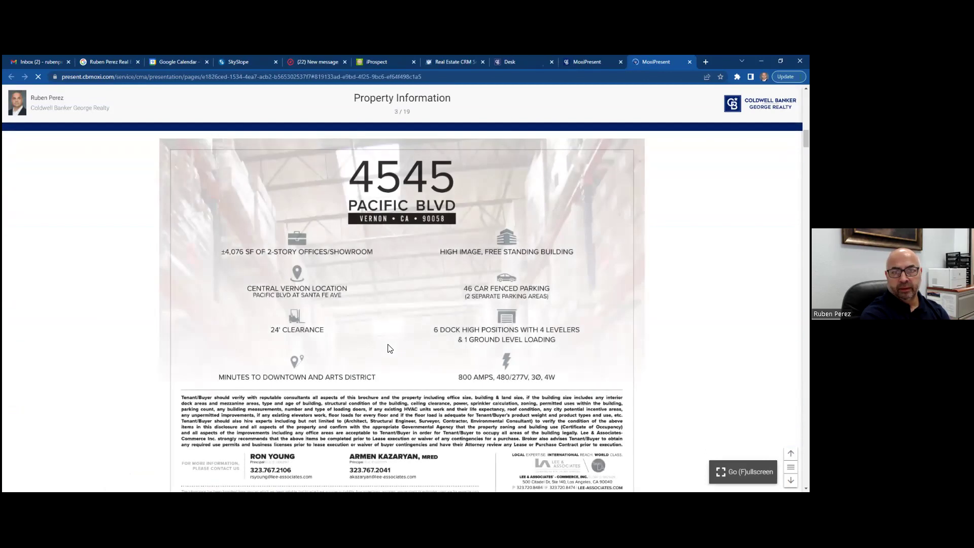
{"action": "scroll", "coordinate": [389, 348], "scroll_direction": "down", "scroll_amount": 3}
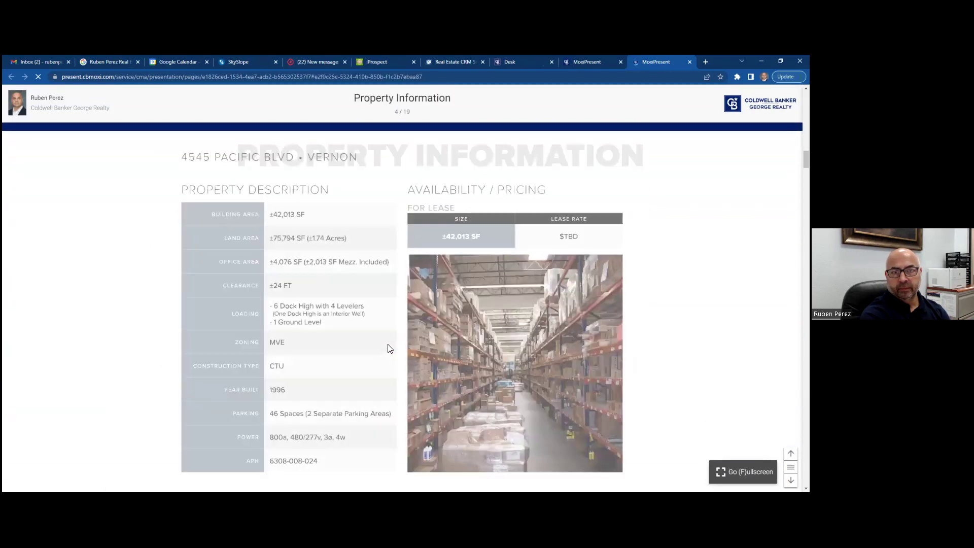
{"action": "scroll", "coordinate": [389, 347], "scroll_direction": "down", "scroll_amount": 3}
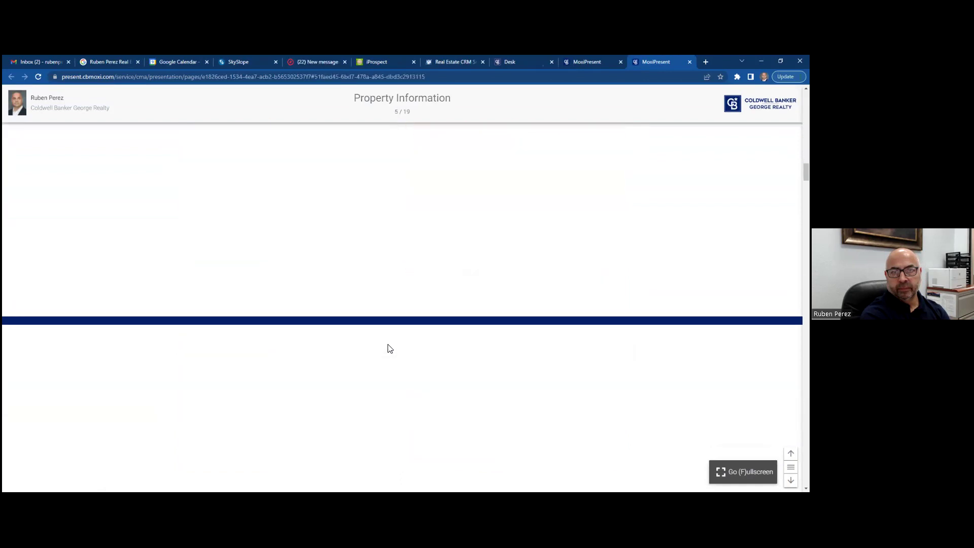
{"action": "scroll", "coordinate": [390, 347], "scroll_direction": "down", "scroll_amount": 3}
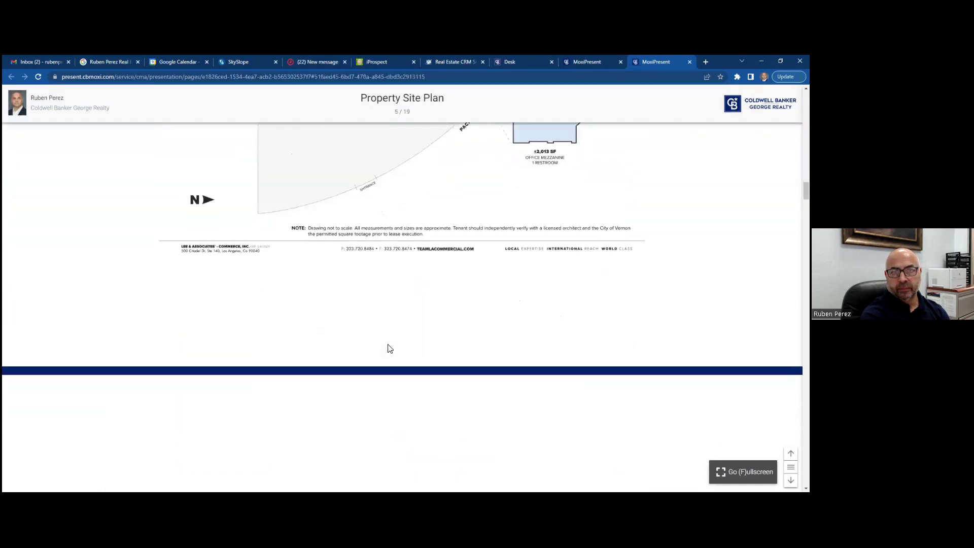
{"action": "scroll", "coordinate": [389, 348], "scroll_direction": "down", "scroll_amount": 3}
{"action": "scroll", "coordinate": [389, 348], "scroll_direction": "down", "scroll_amount": 3}
{"action": "scroll", "coordinate": [389, 347], "scroll_direction": "down", "scroll_amount": 3}
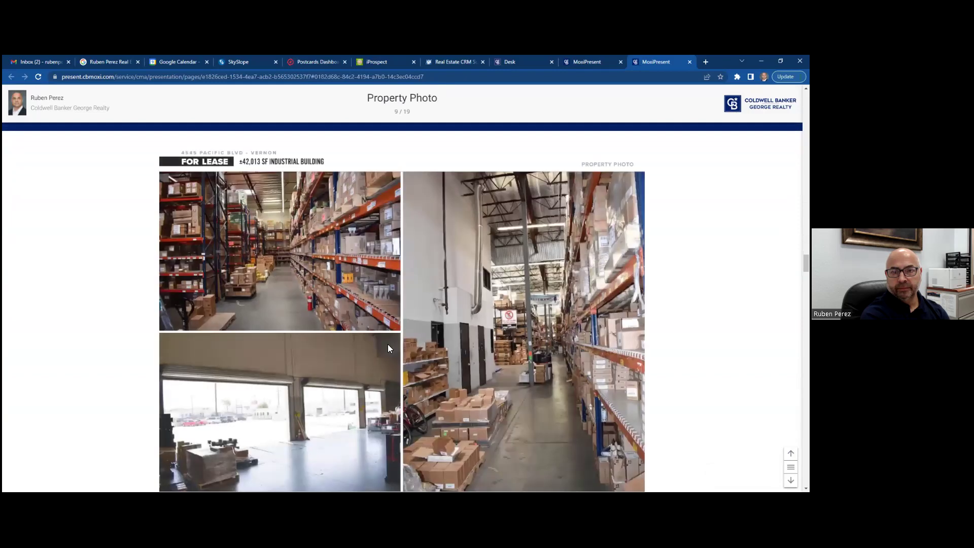
{"action": "scroll", "coordinate": [388, 348], "scroll_direction": "down", "scroll_amount": 3}
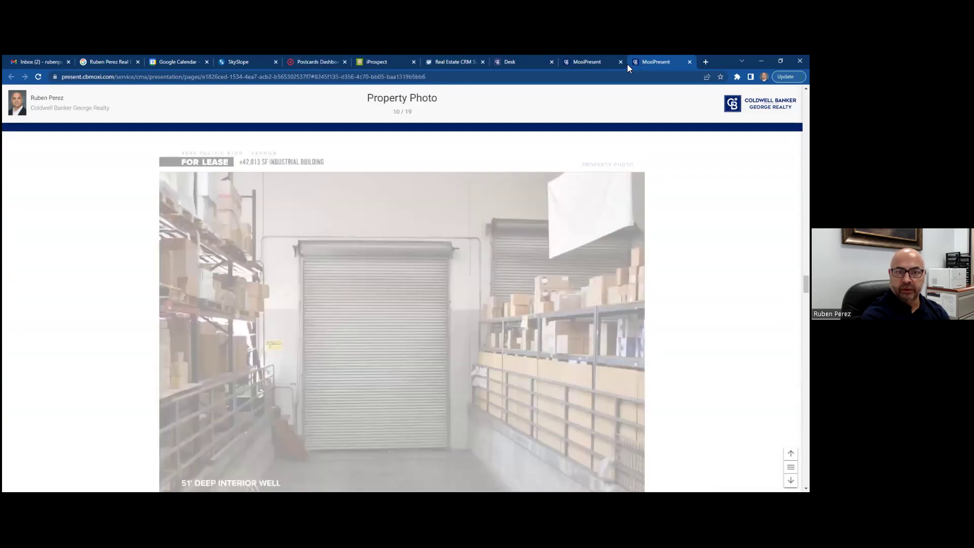
{"action": "scroll", "coordinate": [531, 188], "scroll_direction": "down", "scroll_amount": 3}
{"action": "scroll", "coordinate": [531, 187], "scroll_direction": "down", "scroll_amount": 3}
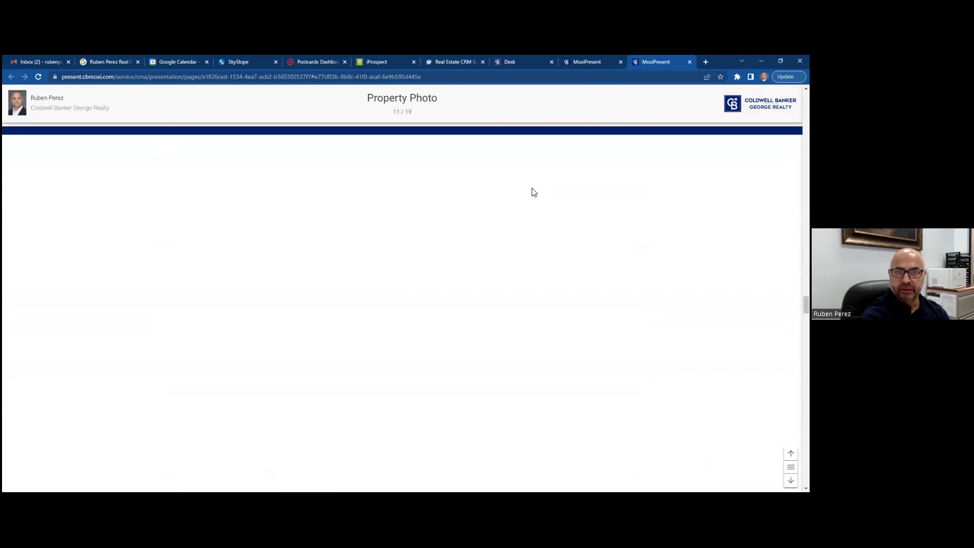
{"action": "scroll", "coordinate": [520, 192], "scroll_direction": "down", "scroll_amount": 3}
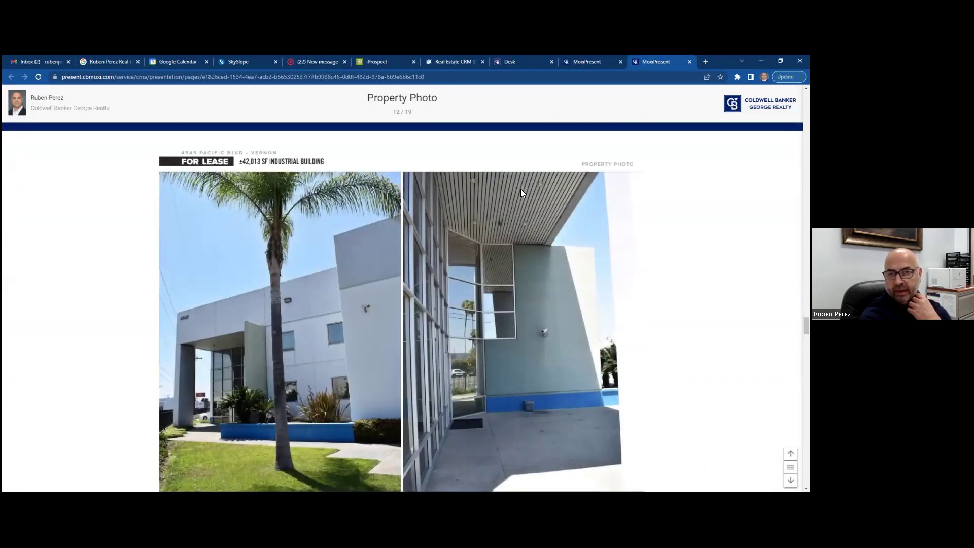
{"action": "scroll", "coordinate": [520, 193], "scroll_direction": "down", "scroll_amount": 3}
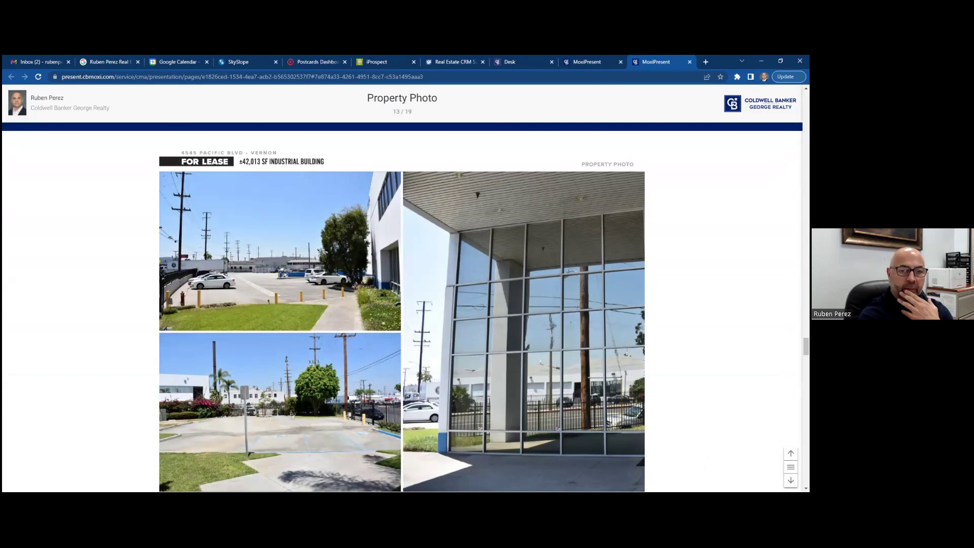
{"action": "scroll", "coordinate": [402, 307], "scroll_direction": "down", "scroll_amount": 3}
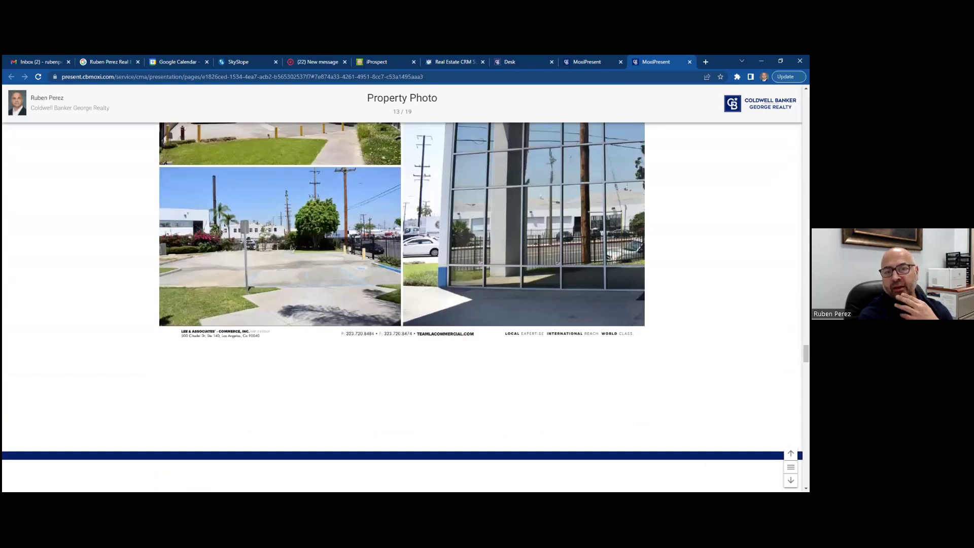
{"action": "scroll", "coordinate": [125, 173], "scroll_direction": "down", "scroll_amount": 3}
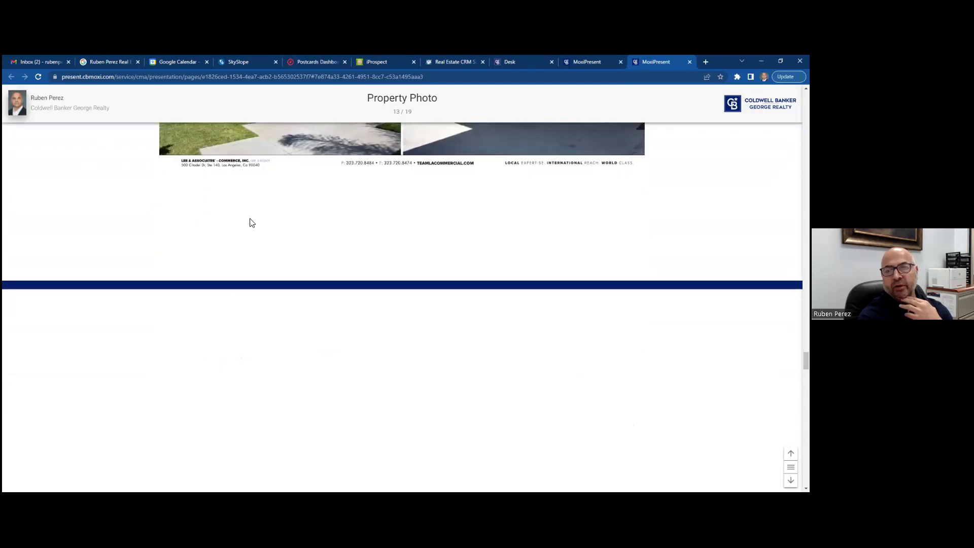
{"action": "scroll", "coordinate": [558, 346], "scroll_direction": "down", "scroll_amount": 3}
{"action": "scroll", "coordinate": [564, 314], "scroll_direction": "down", "scroll_amount": 6}
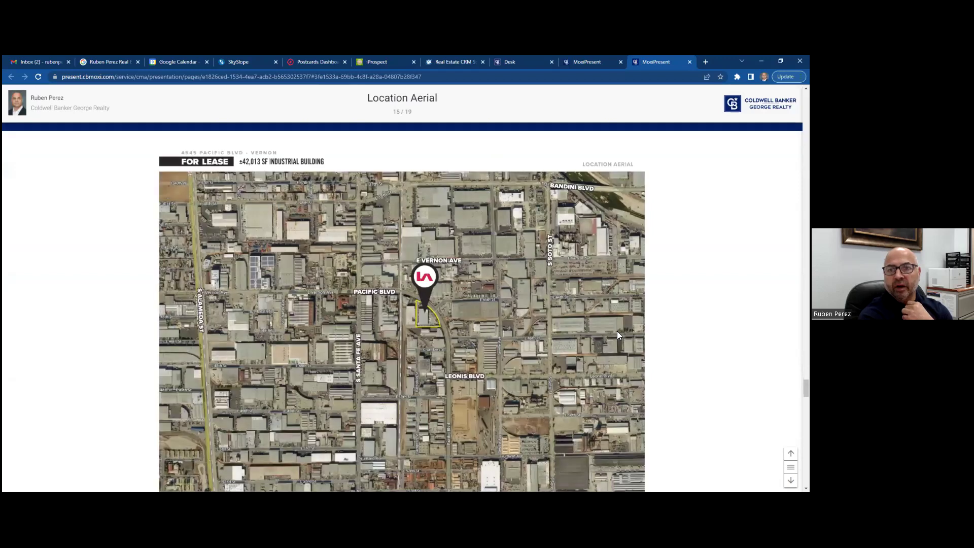
{"action": "scroll", "coordinate": [617, 331], "scroll_direction": "up", "scroll_amount": 3}
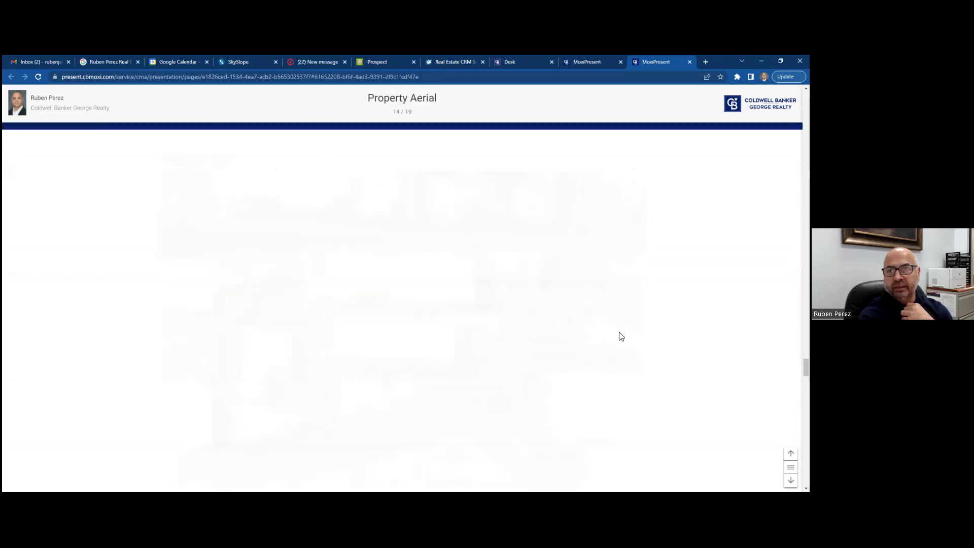
{"action": "scroll", "coordinate": [402, 308], "scroll_direction": "up", "scroll_amount": 1}
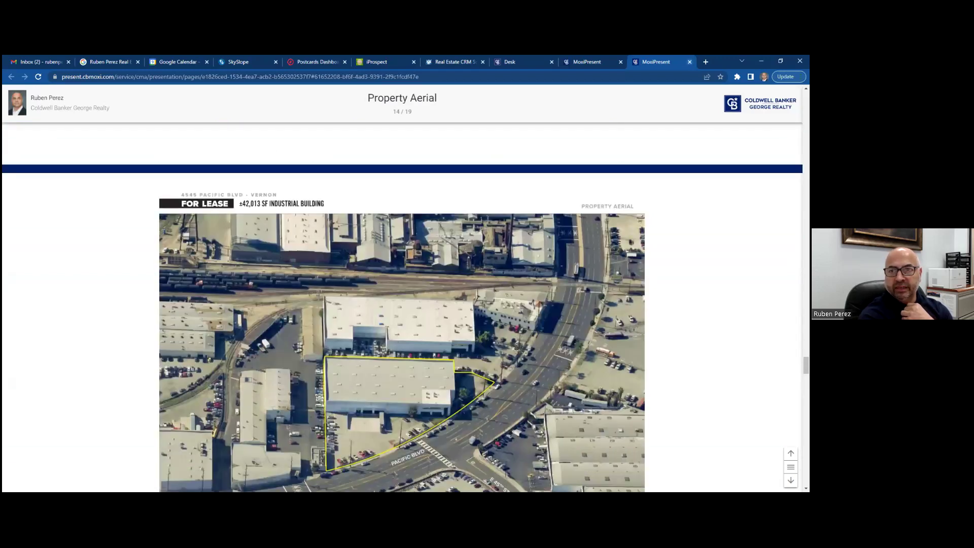
{"action": "key", "text": "ctrl+w"}
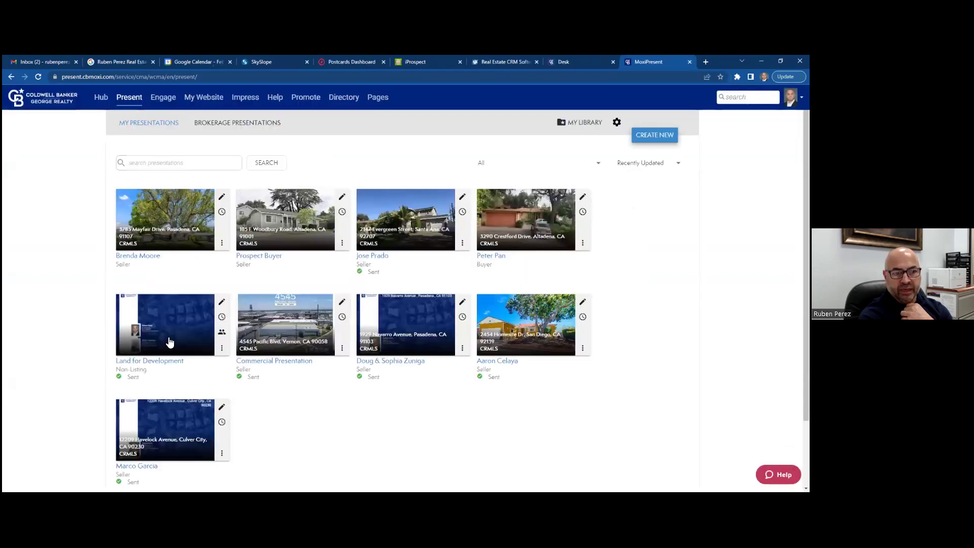
Step: Open the Land for Development presentation, page through it, then switch back to My Presentations
{"action": "left_click", "coordinate": [438, 227]}
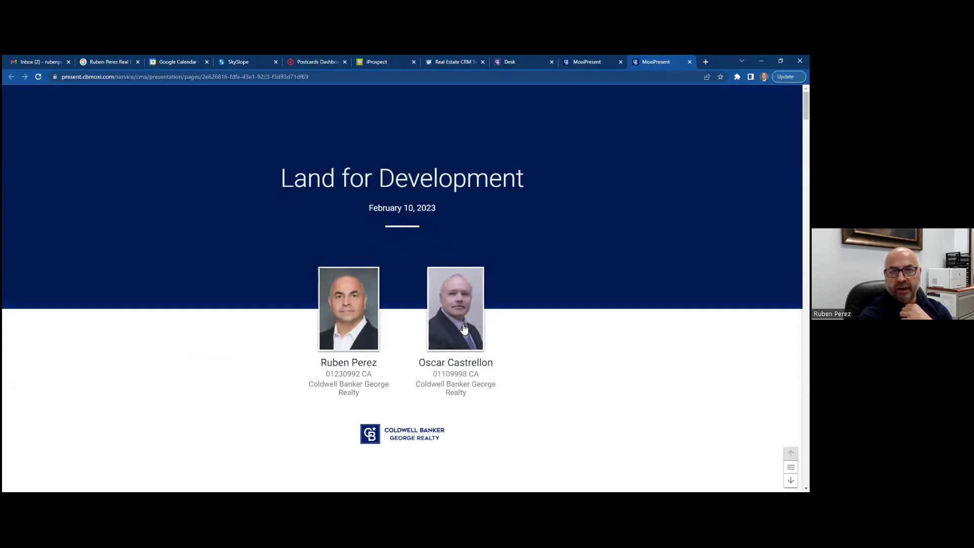
{"action": "scroll", "coordinate": [524, 271], "scroll_direction": "down", "scroll_amount": 3}
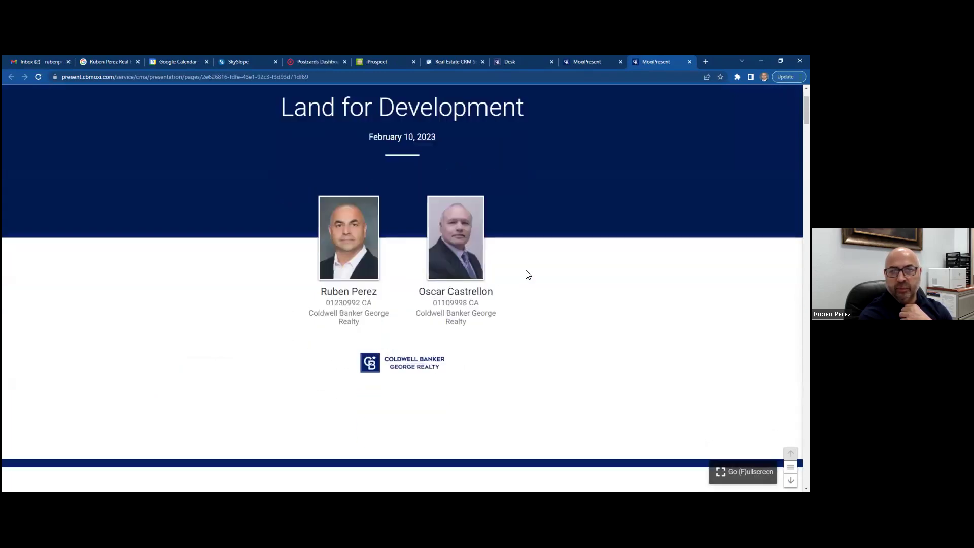
{"action": "scroll", "coordinate": [414, 274], "scroll_direction": "down", "scroll_amount": 3}
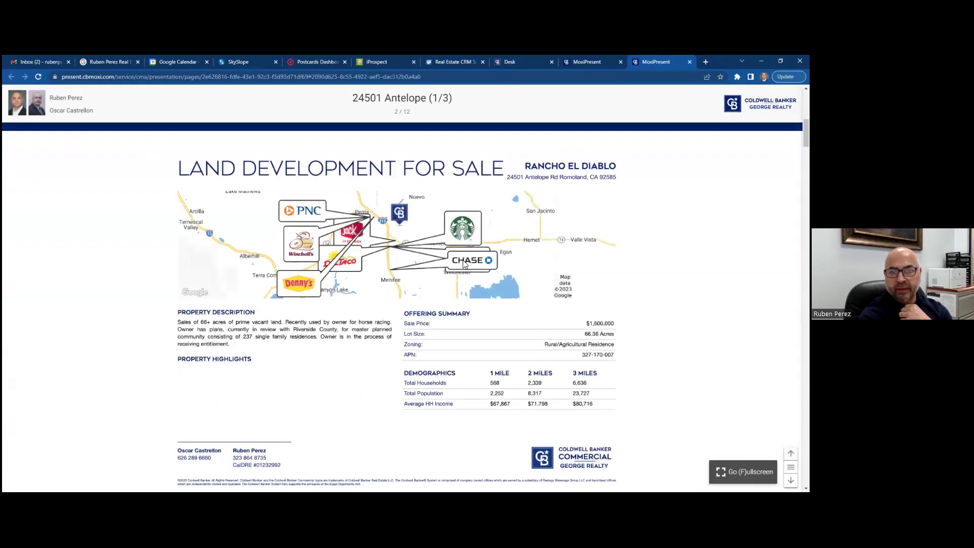
{"action": "scroll", "coordinate": [497, 228], "scroll_direction": "down", "scroll_amount": 1}
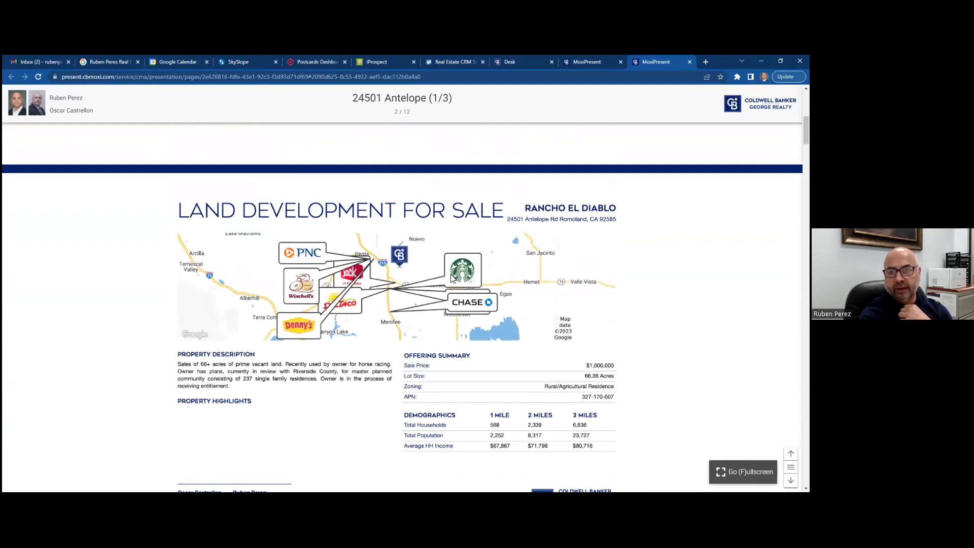
{"action": "scroll", "coordinate": [436, 281], "scroll_direction": "down", "scroll_amount": 1}
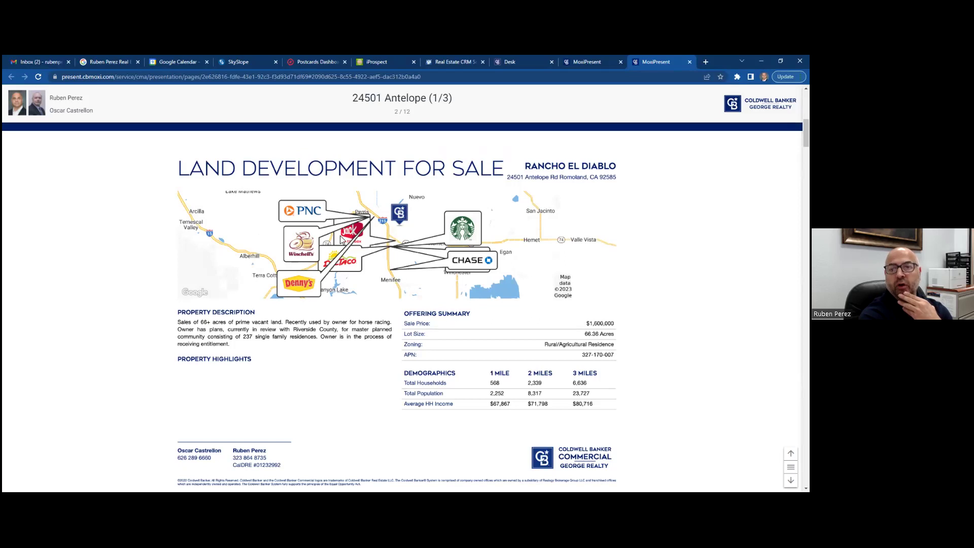
{"action": "scroll", "coordinate": [480, 296], "scroll_direction": "down", "scroll_amount": 2}
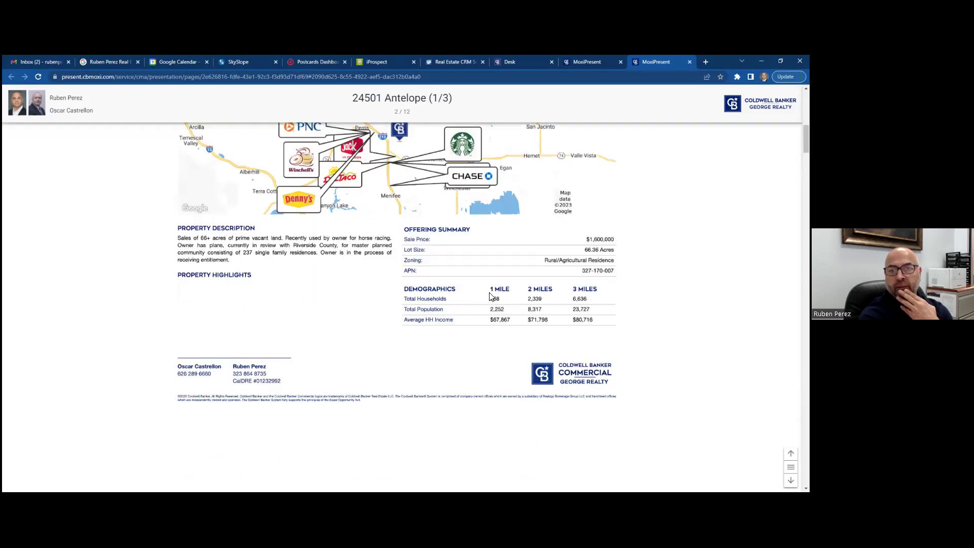
{"action": "scroll", "coordinate": [435, 305], "scroll_direction": "down", "scroll_amount": 3}
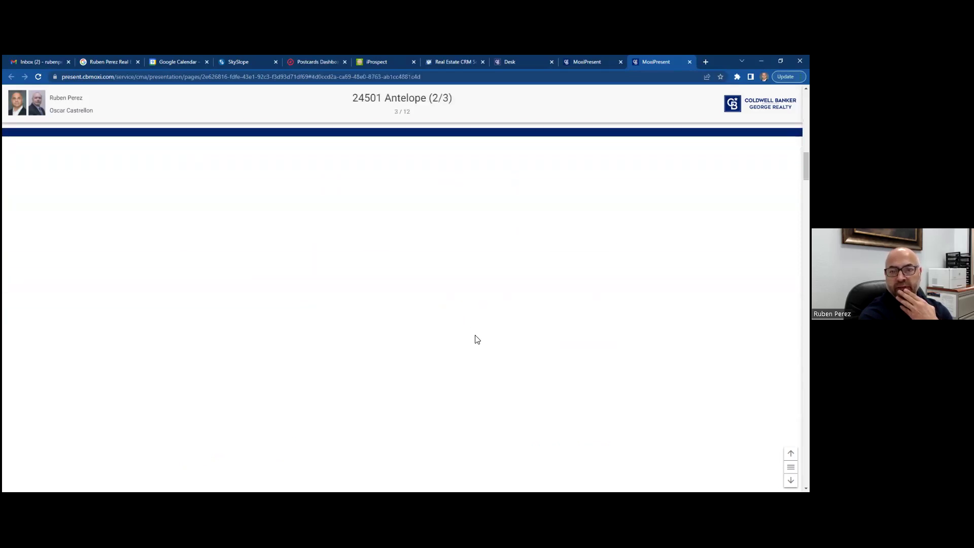
{"action": "scroll", "coordinate": [326, 305], "scroll_direction": "down", "scroll_amount": 2}
{"action": "scroll", "coordinate": [331, 311], "scroll_direction": "down", "scroll_amount": 3}
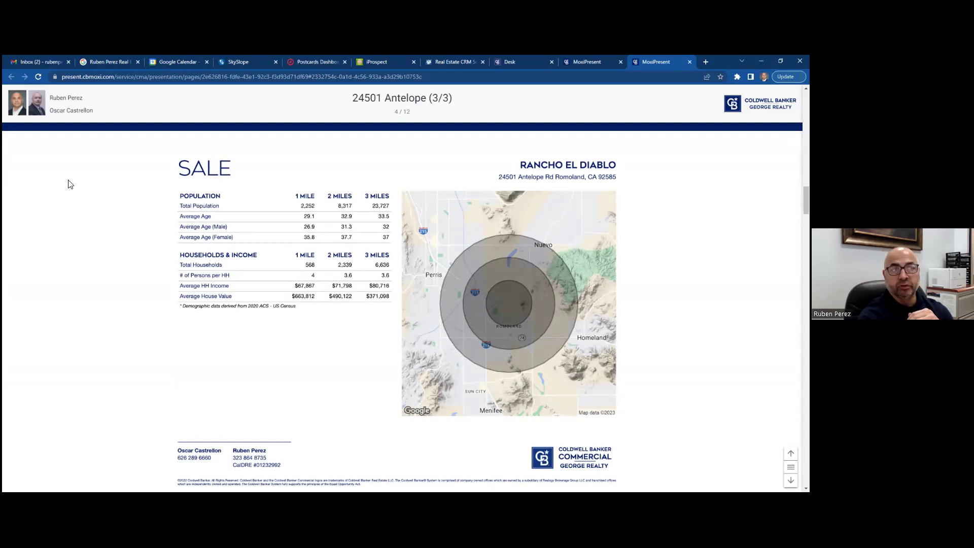
{"action": "scroll", "coordinate": [68, 183], "scroll_direction": "up", "scroll_amount": 3}
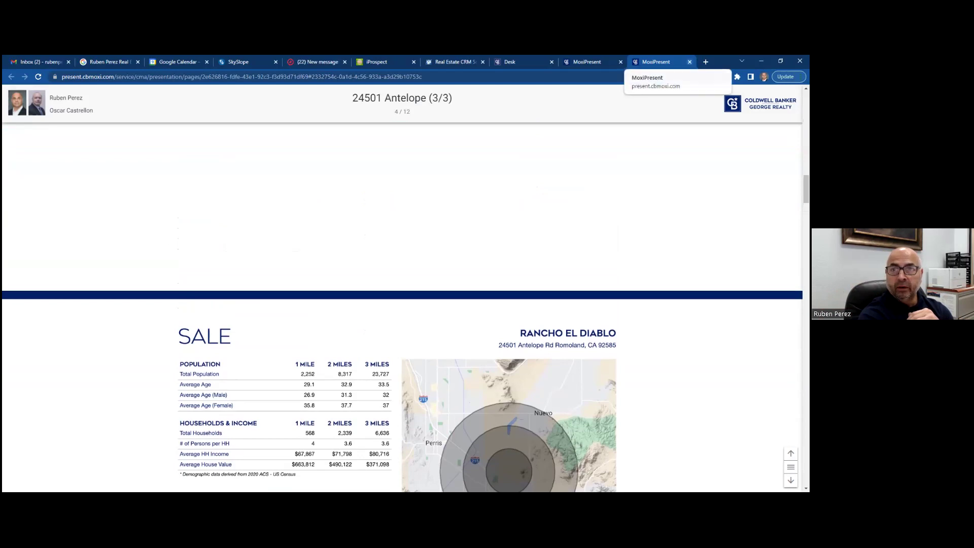
{"action": "left_click", "coordinate": [588, 61]}
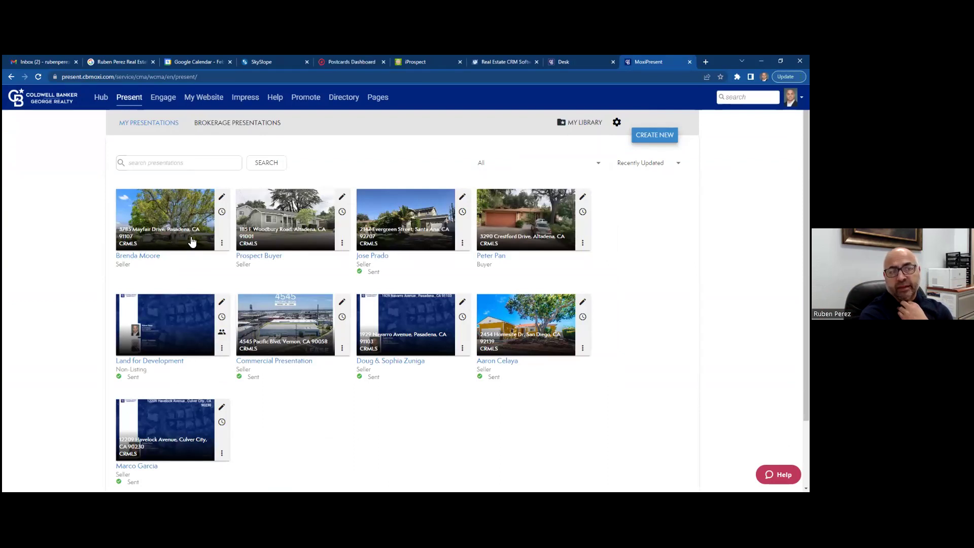
Step: Choose Assign to Agent from the first presentation card's options menu
{"action": "left_click", "coordinate": [222, 243]}
{"action": "mouse_move", "coordinate": [245, 389]}
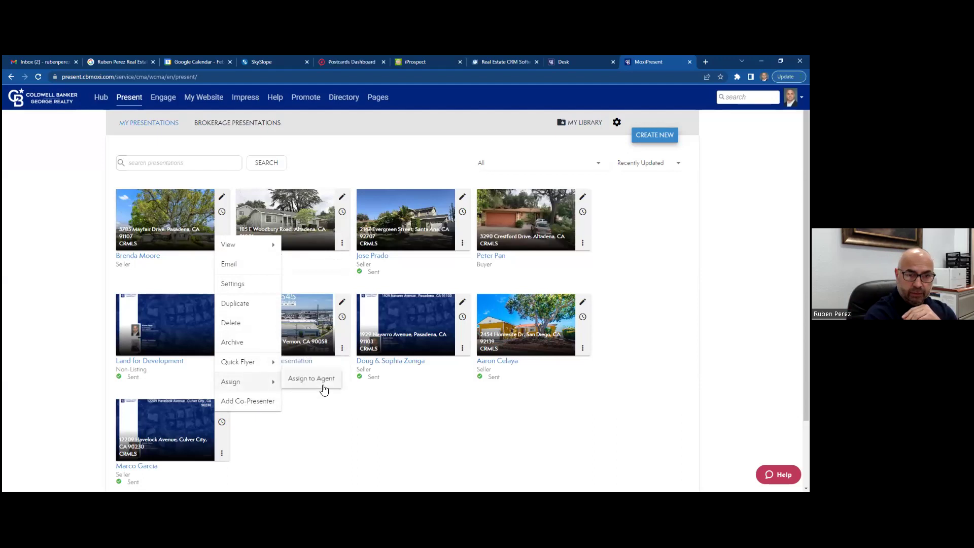
{"action": "left_click", "coordinate": [320, 380]}
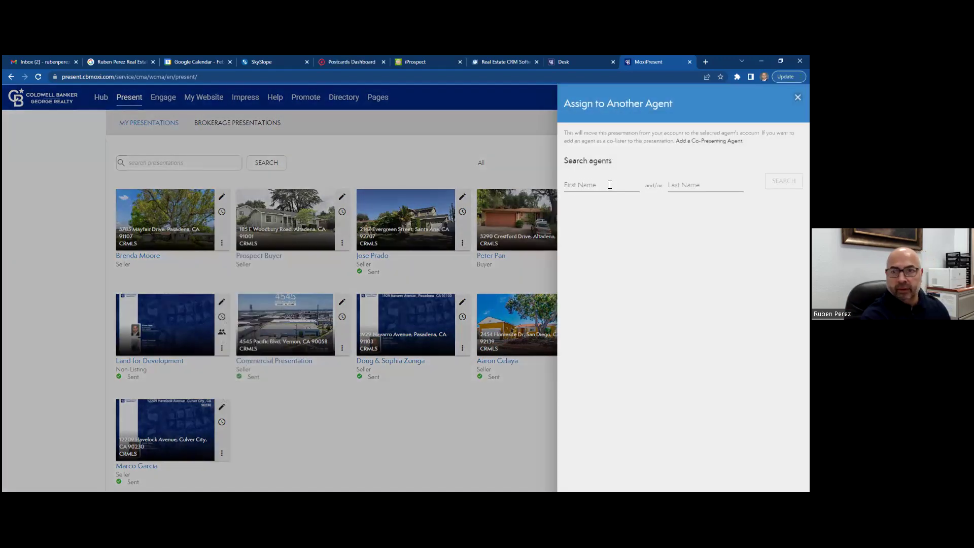
Step: Search for an agent by entering a first and last name
{"action": "type", "text": "peter"}
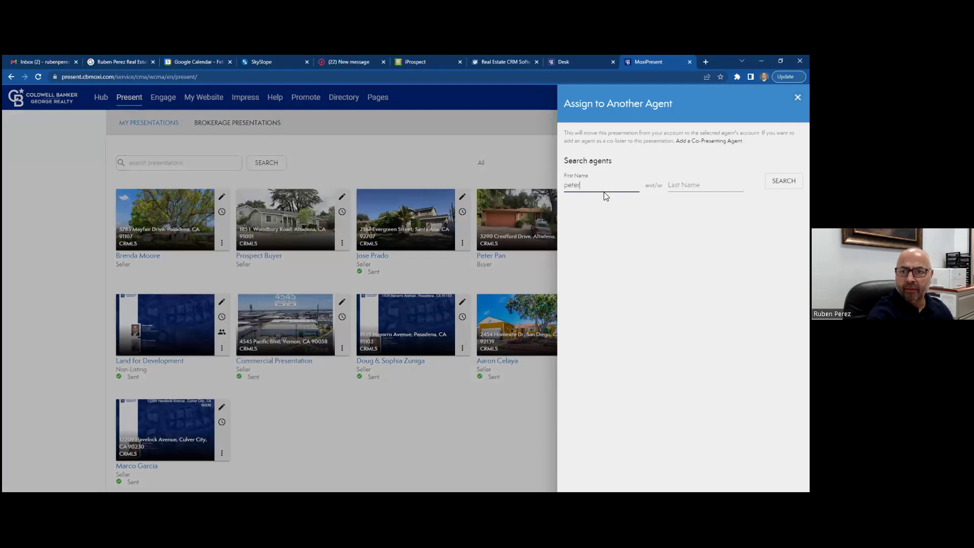
{"action": "left_click_drag", "start_coordinate": [594, 187], "coordinate": [565, 186]}
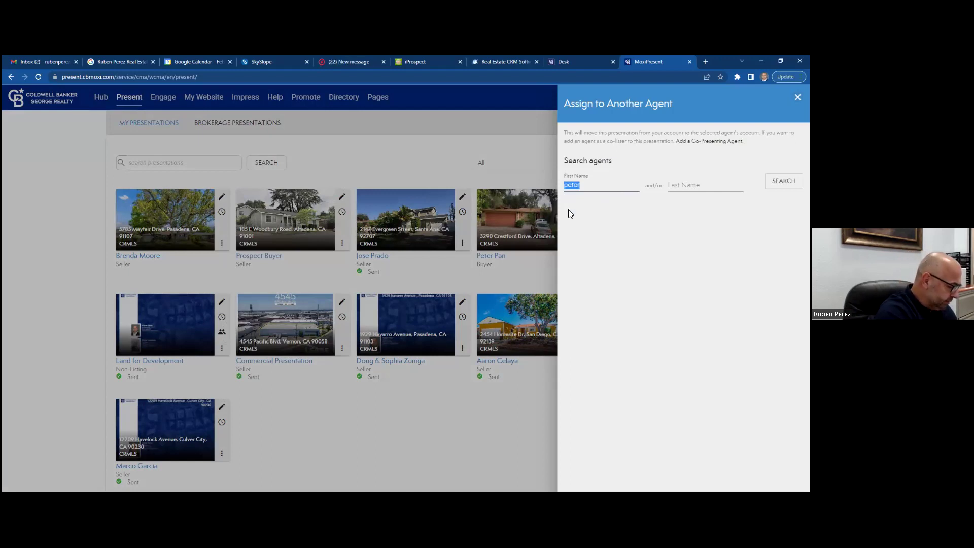
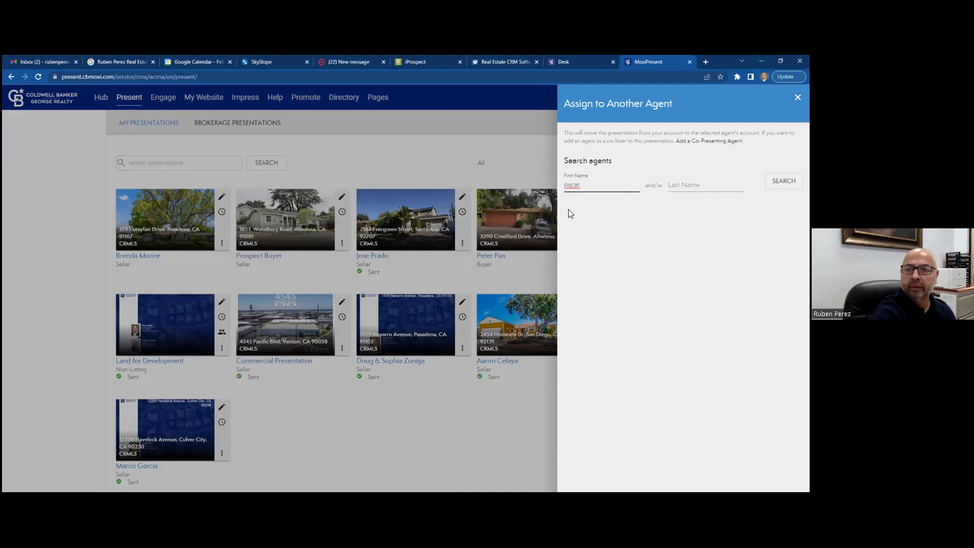
{"action": "left_click", "coordinate": [705, 185]}
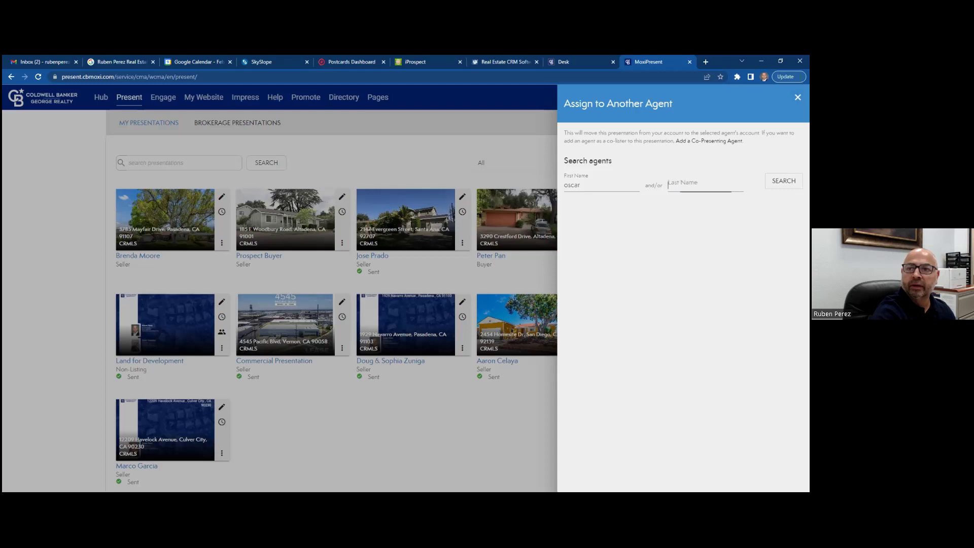
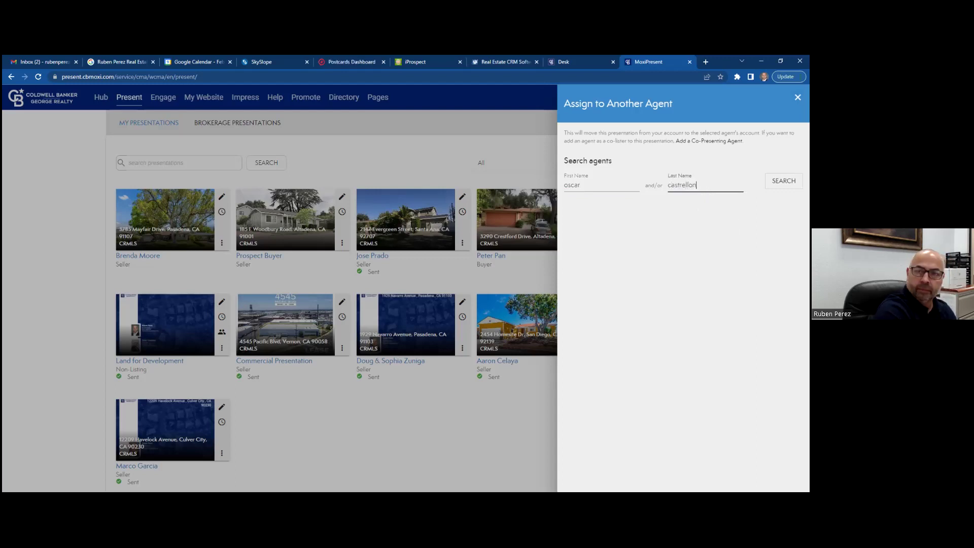
{"action": "key", "text": "Tab"}
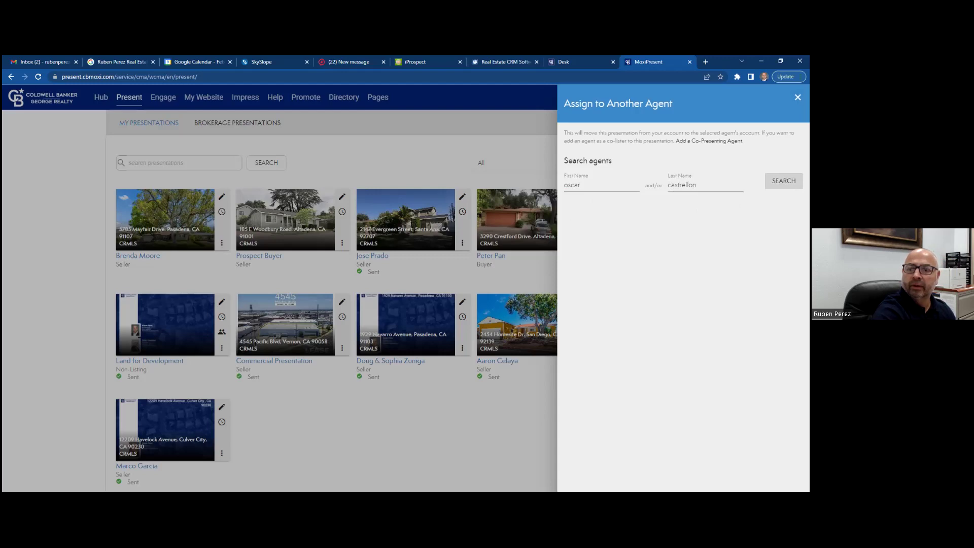
{"action": "key", "text": "Return"}
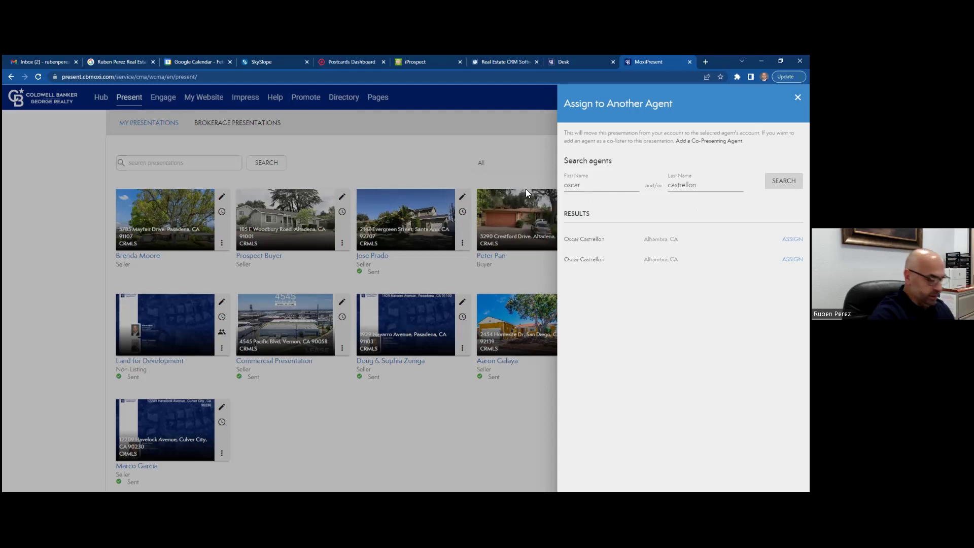
Step: Search again with a different agent's name, assign the presentation to them, and refresh the list
{"action": "key", "text": "shift+Tab"}
{"action": "key", "text": "shift+Tab"}
{"action": "key", "text": "Tab"}
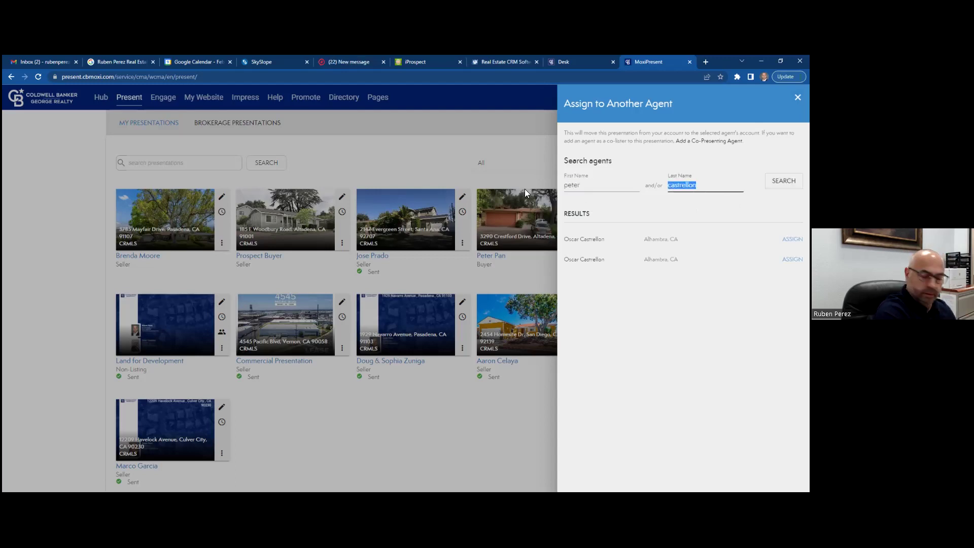
{"action": "key", "text": "Tab"}
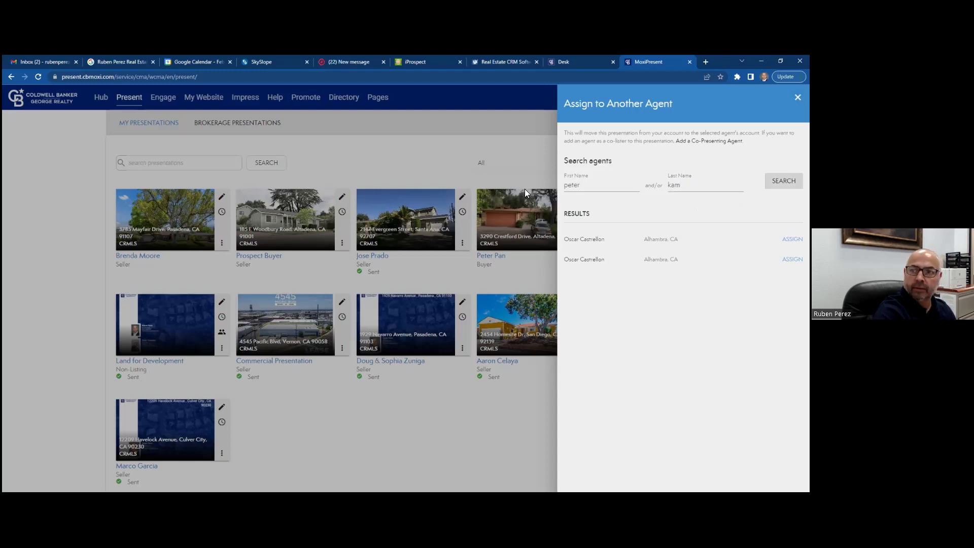
{"action": "key", "text": "Return"}
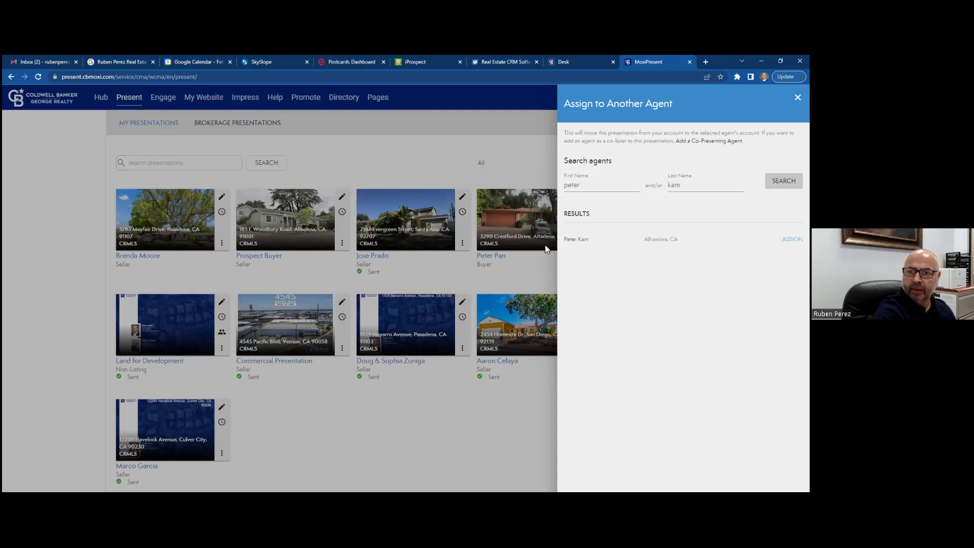
{"action": "left_click", "coordinate": [791, 238]}
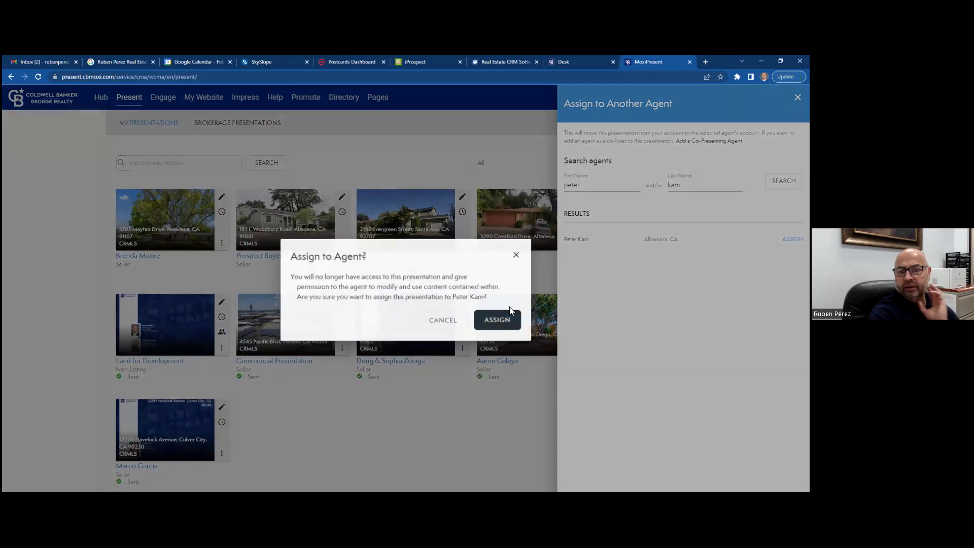
{"action": "left_click", "coordinate": [485, 316]}
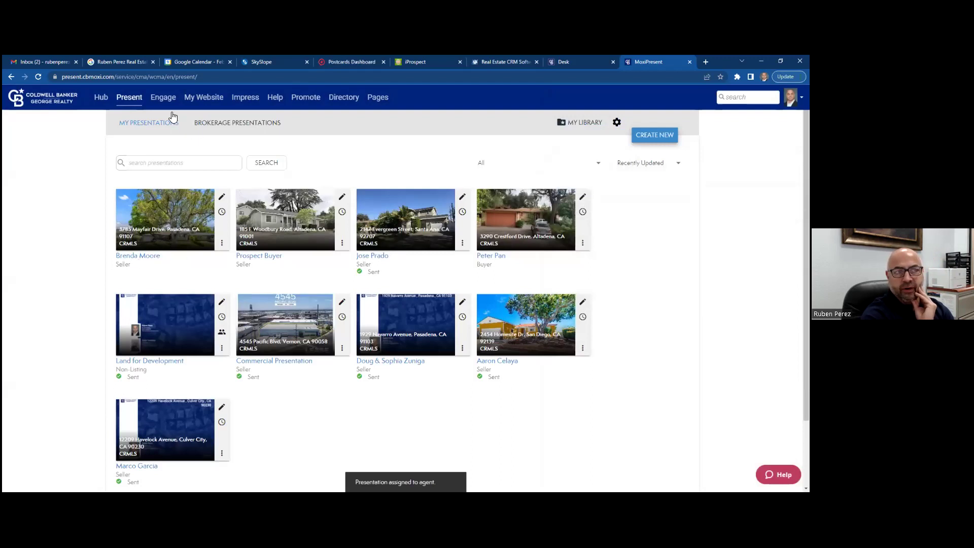
{"action": "left_click", "coordinate": [113, 91]}
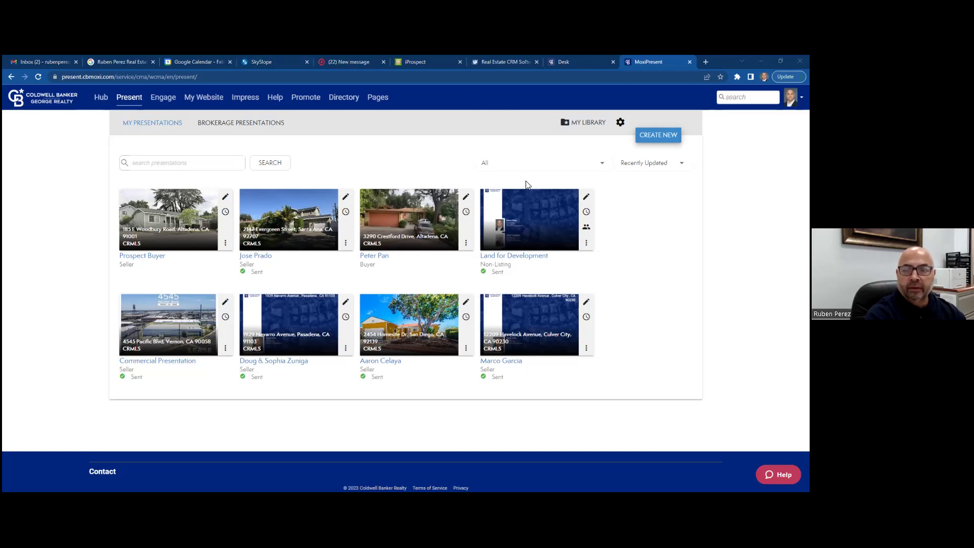
Step: Open the New Presentation dialog twice from My Presentations, cancelling it each time
{"action": "left_click", "coordinate": [182, 126]}
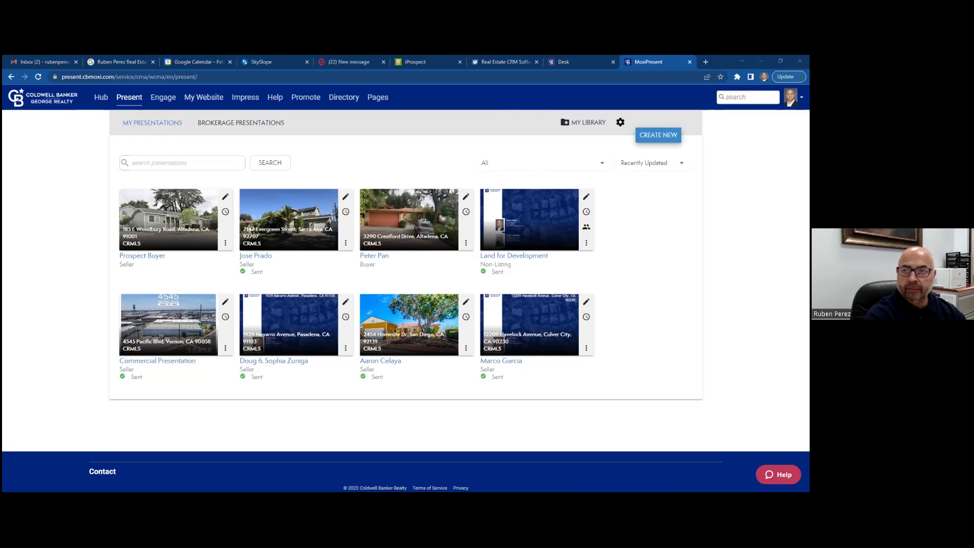
{"action": "left_click", "coordinate": [658, 135]}
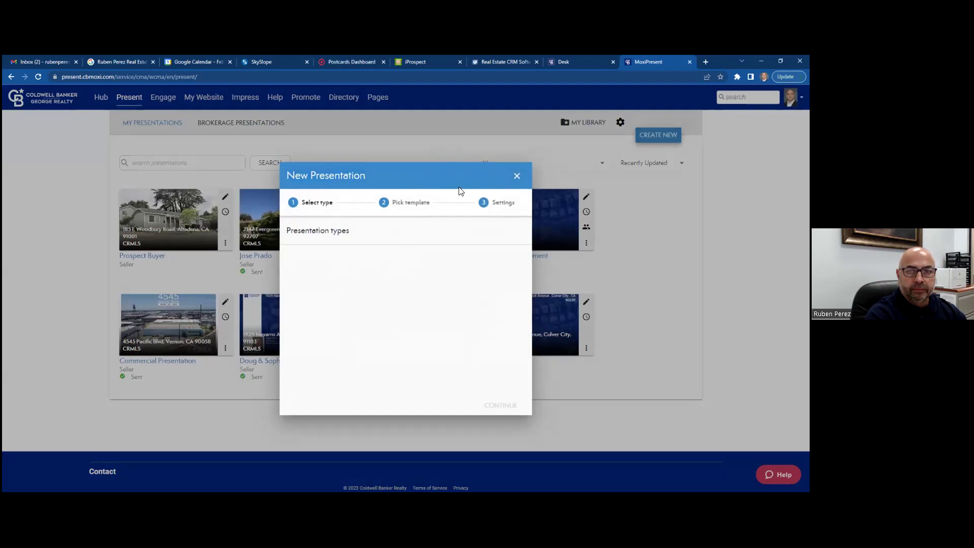
{"action": "left_click", "coordinate": [574, 172]}
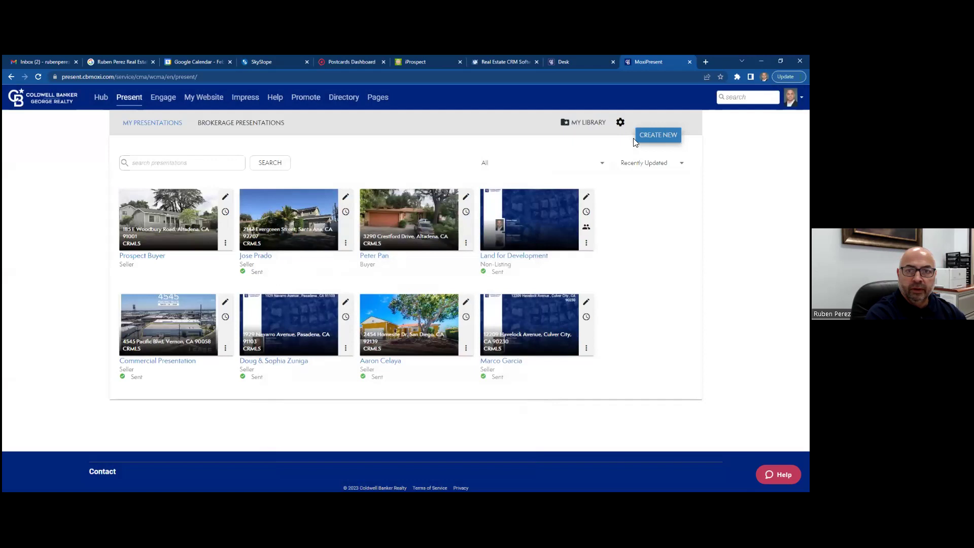
{"action": "left_click", "coordinate": [656, 135]}
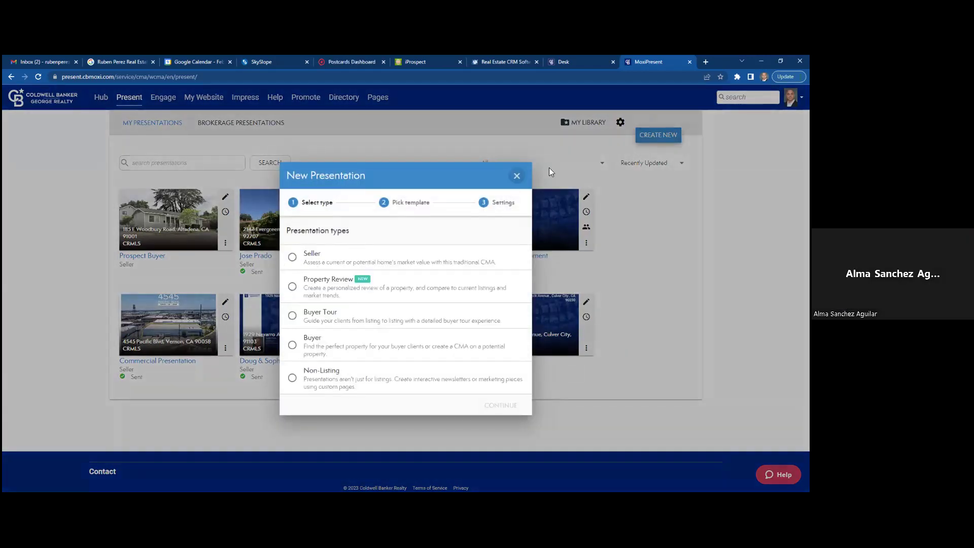
{"action": "left_click", "coordinate": [516, 175]}
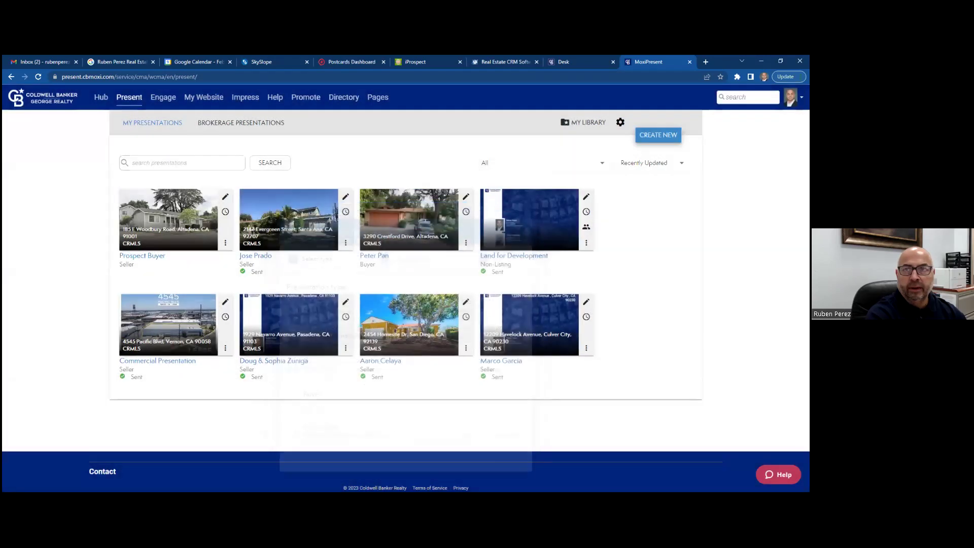
Step: Close the presentations and Desk tabs, then load the CB DESK bookmark in a new tab
{"action": "key", "text": "ctrl+w"}
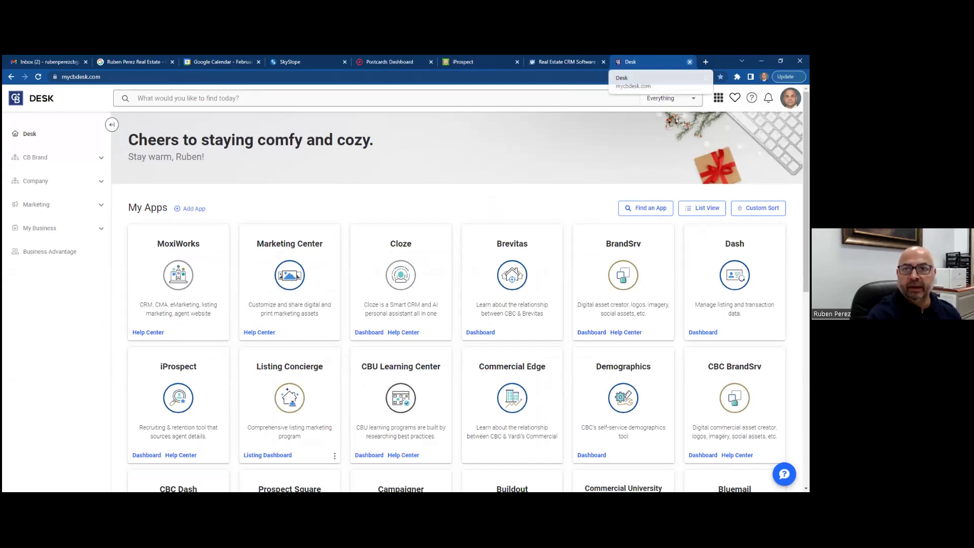
{"action": "key", "text": "ctrl+w"}
{"action": "left_click", "coordinate": [705, 62]}
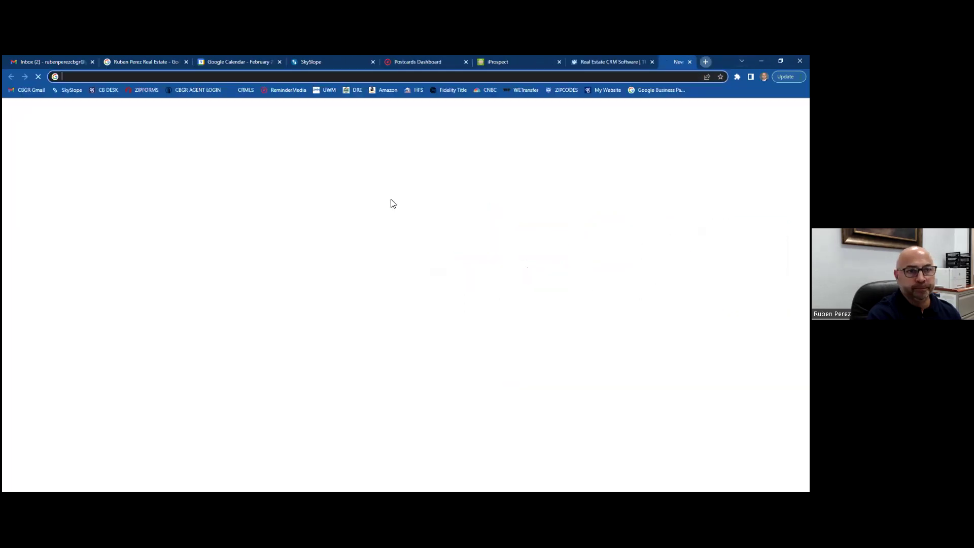
{"action": "left_click", "coordinate": [102, 93]}
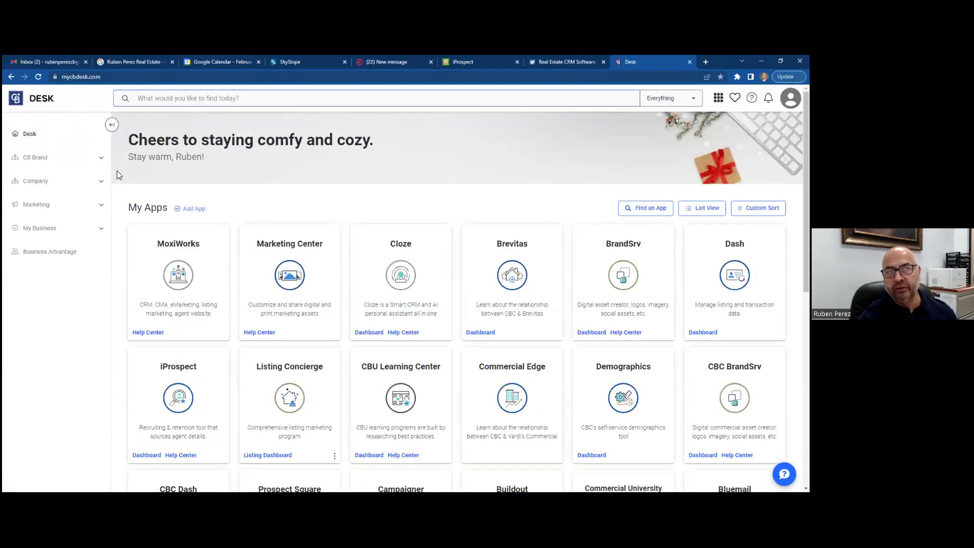
{"action": "left_click", "coordinate": [99, 77]}
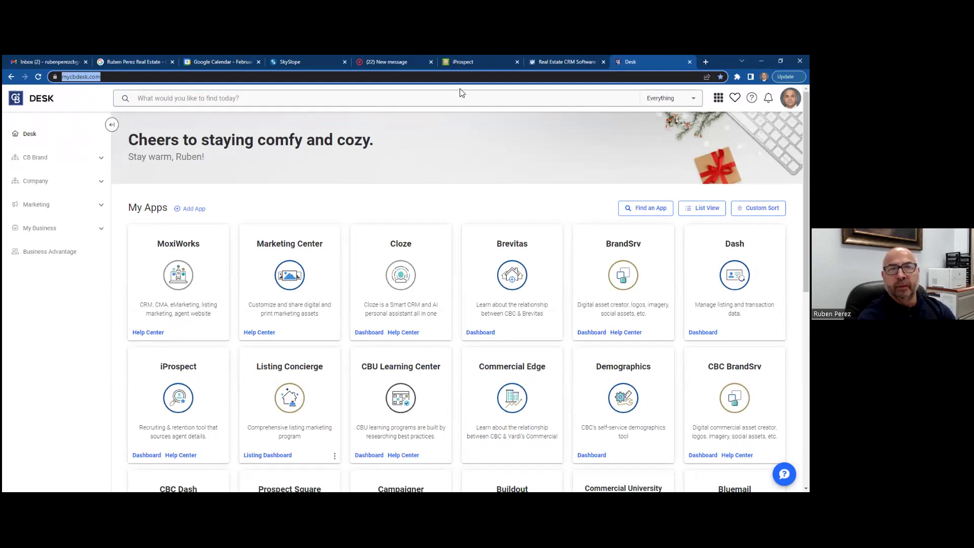
{"action": "left_click", "coordinate": [419, 154]}
Step: Launch MoxiWorks, review the CRMLS MLS association, then go to Present
{"action": "left_click", "coordinate": [182, 281]}
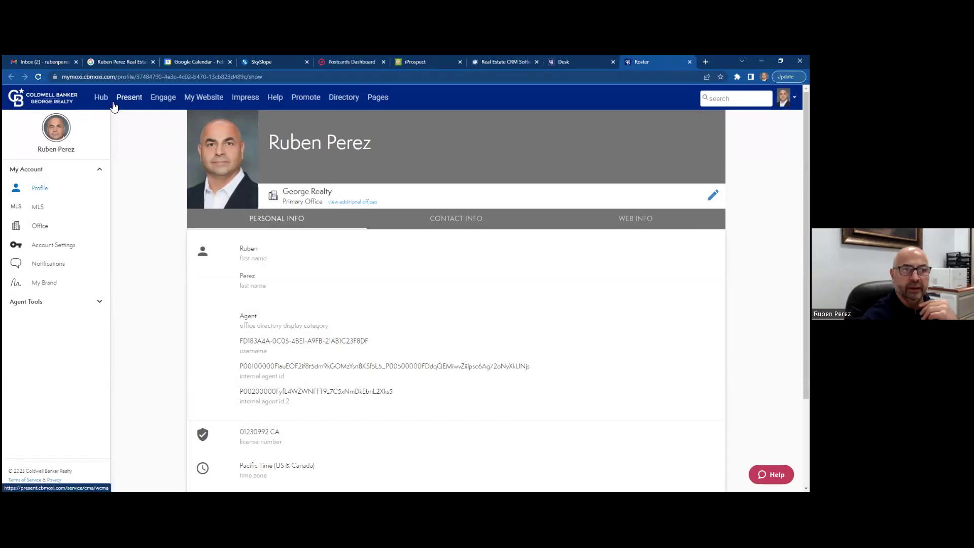
{"action": "left_click", "coordinate": [39, 208]}
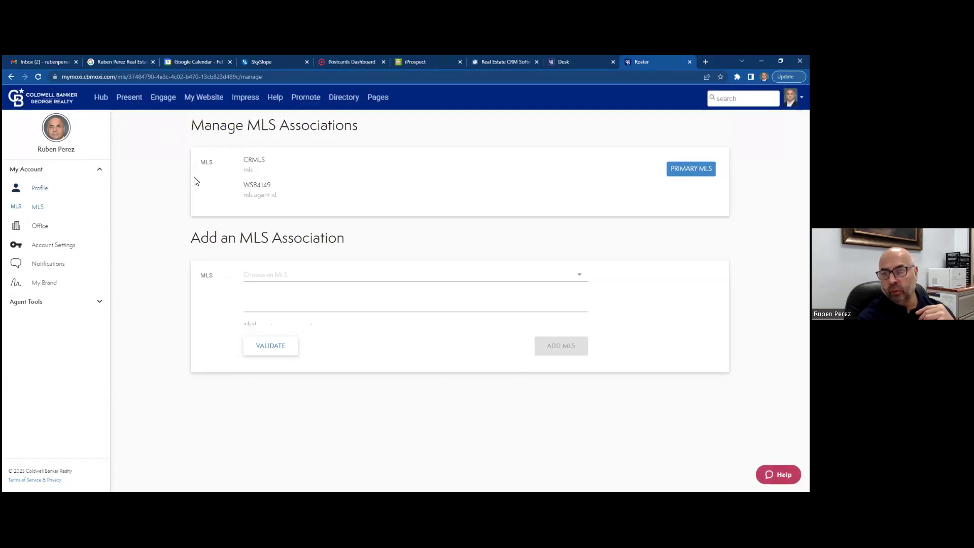
{"action": "left_click", "coordinate": [48, 188]}
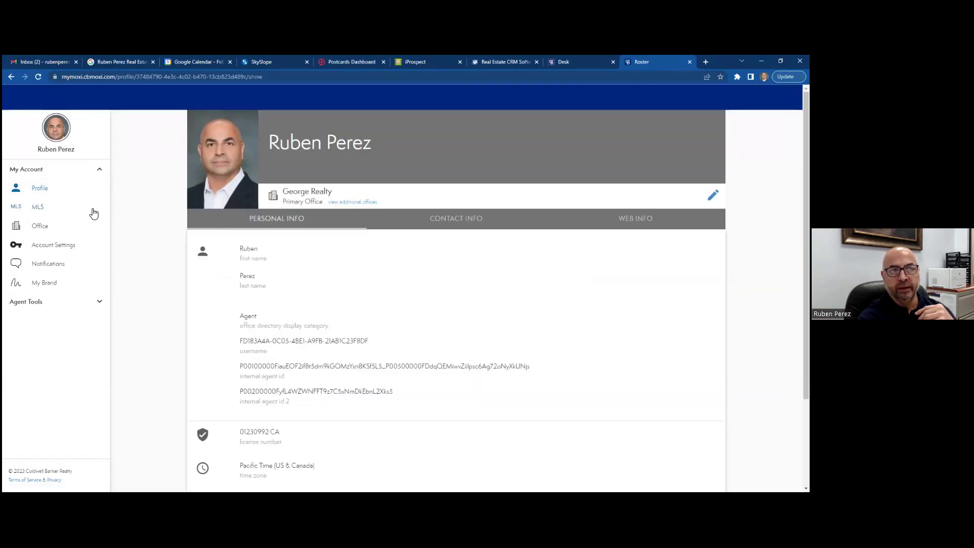
{"action": "left_click", "coordinate": [130, 97]}
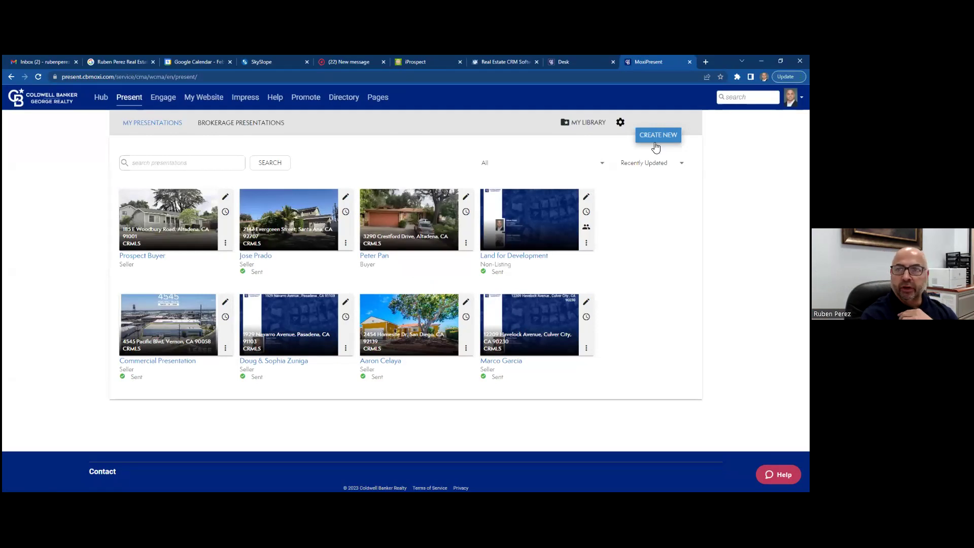
Step: Click CREATE NEW to bring up the New Presentation type choices
{"action": "left_click", "coordinate": [641, 135]}
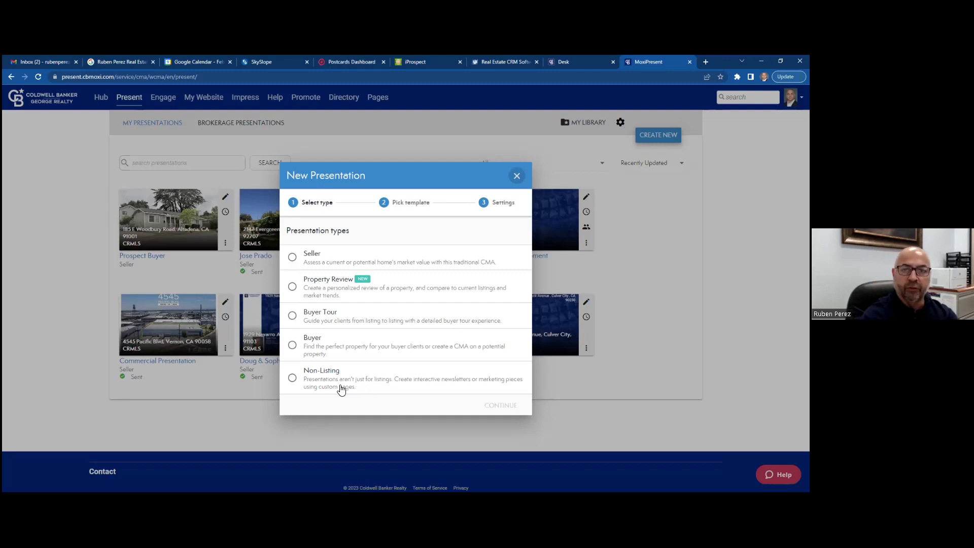
Step: Pick the Seller type and the Default seller template from Brokerage Templates
{"action": "left_click", "coordinate": [292, 257]}
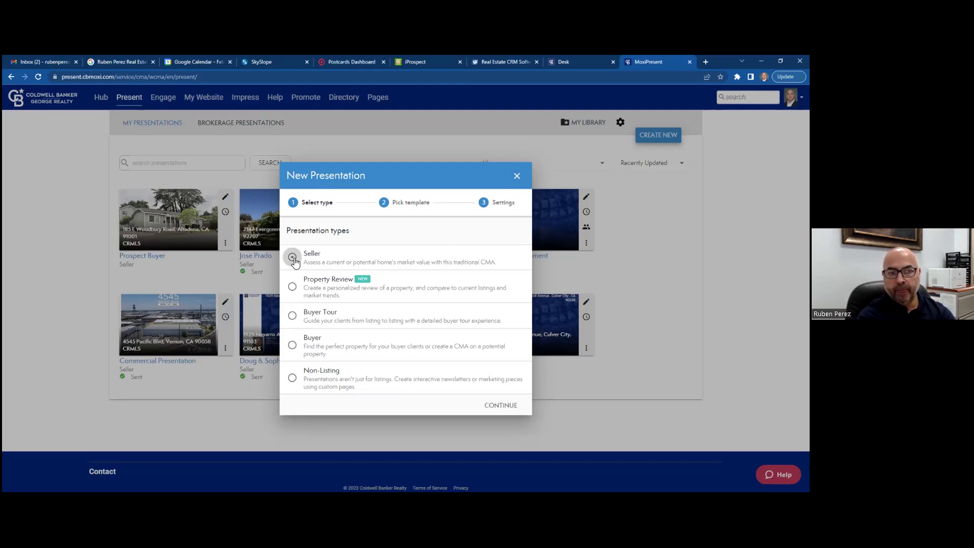
{"action": "left_click", "coordinate": [496, 409]}
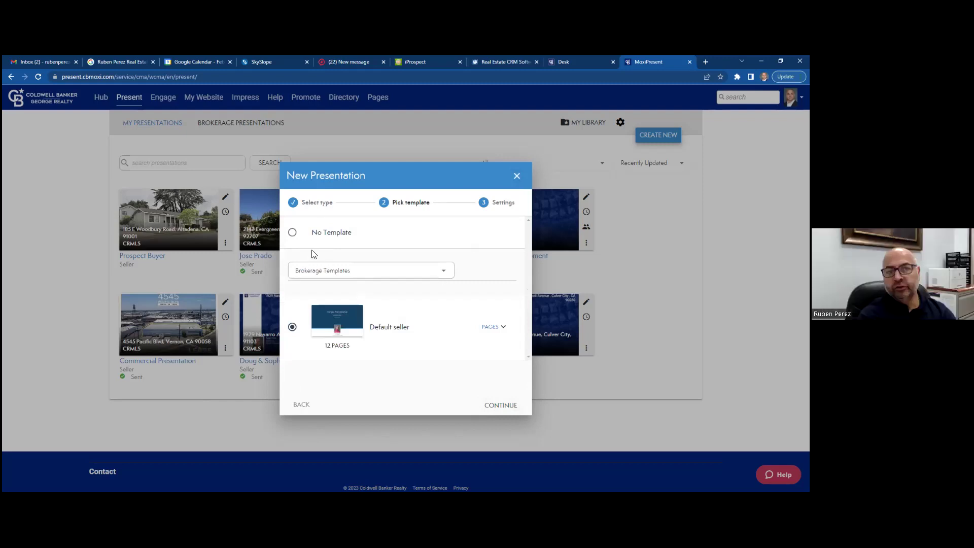
{"action": "left_click", "coordinate": [446, 274]}
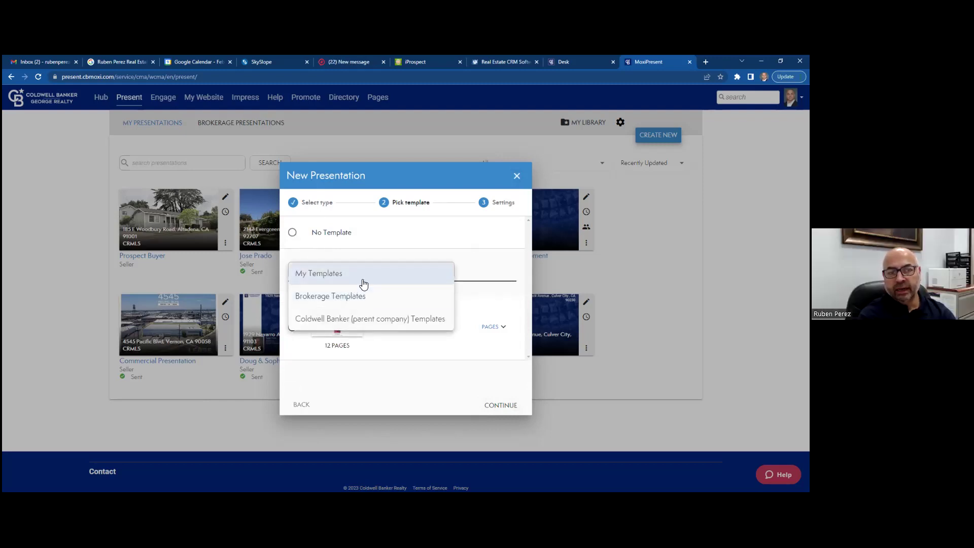
{"action": "left_click", "coordinate": [341, 287]}
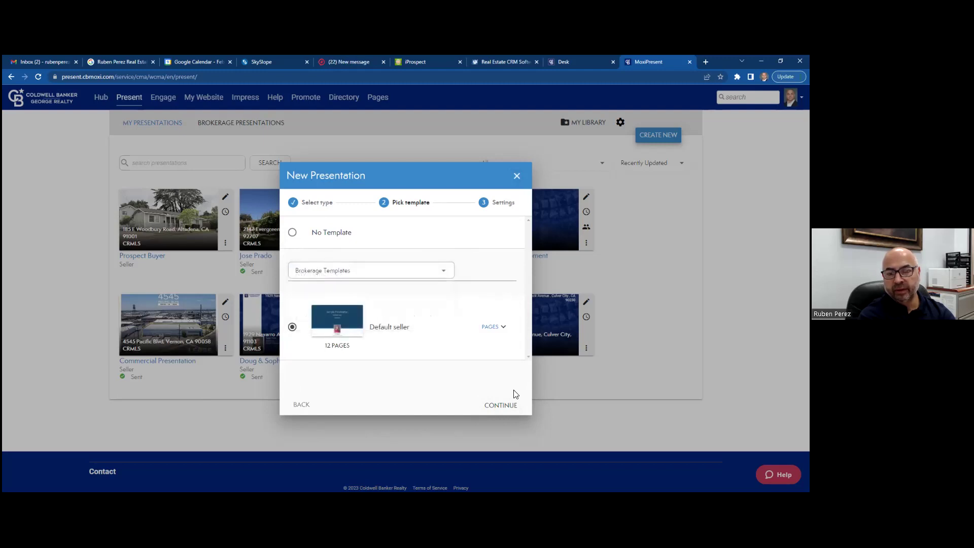
{"action": "left_click", "coordinate": [506, 403]}
Step: Enter the client's name as Prepared for and create the presentation
{"action": "left_click", "coordinate": [364, 235]}
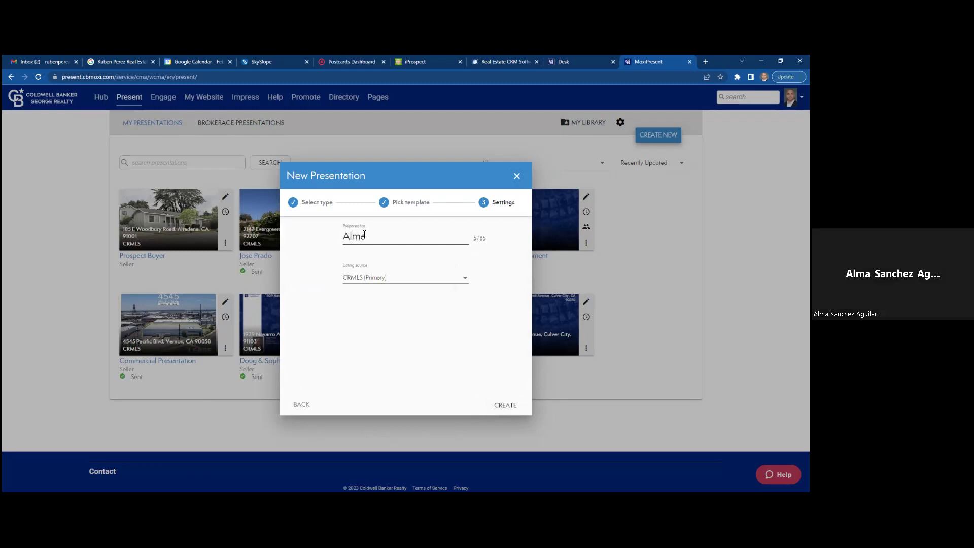
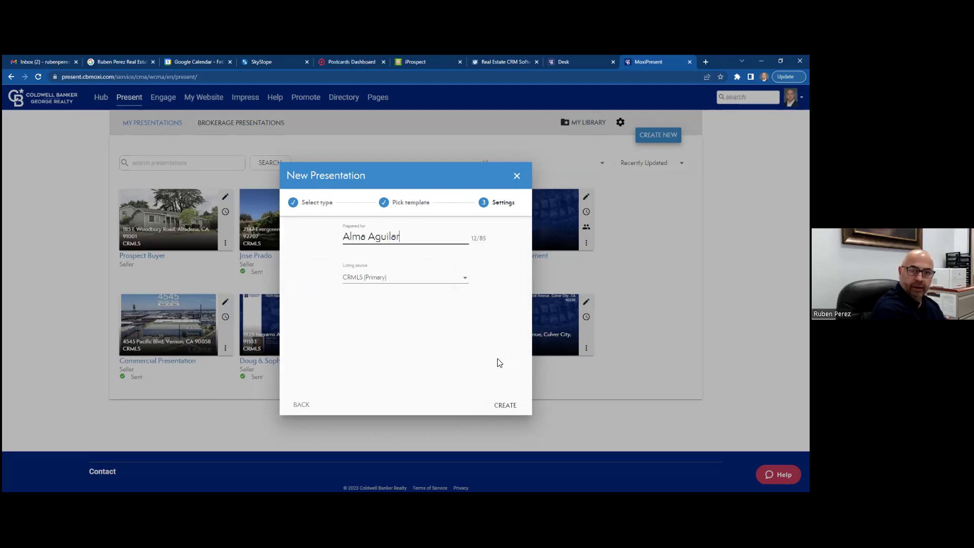
{"action": "key", "text": "Tab"}
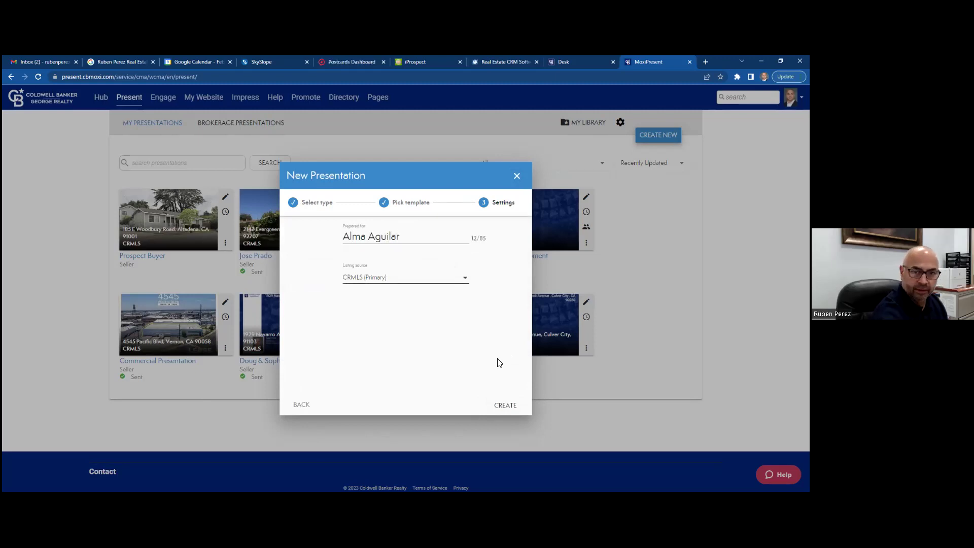
{"action": "left_click", "coordinate": [509, 404]}
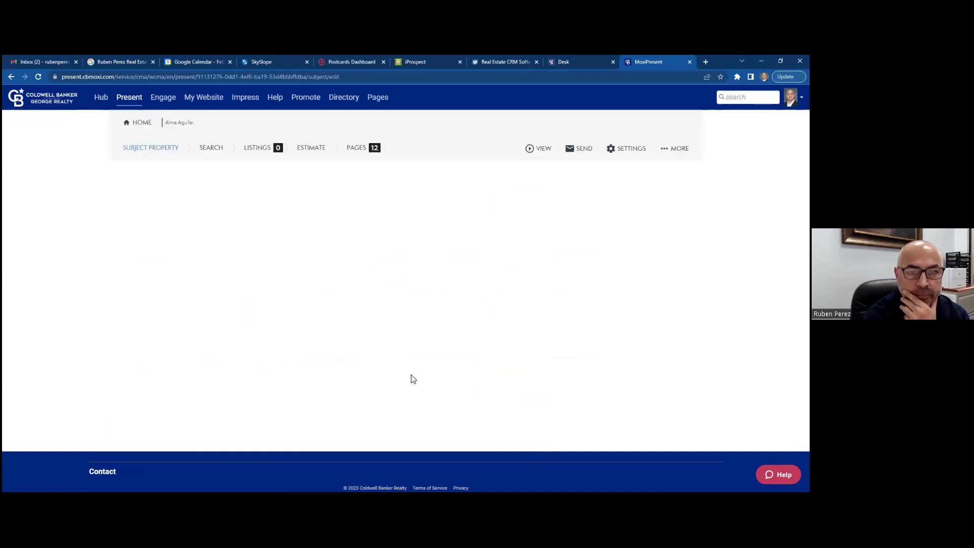
Step: Scroll through the Subject Property form's location and detail fields, then select the blank MLS Number field
{"action": "left_click", "coordinate": [210, 230]}
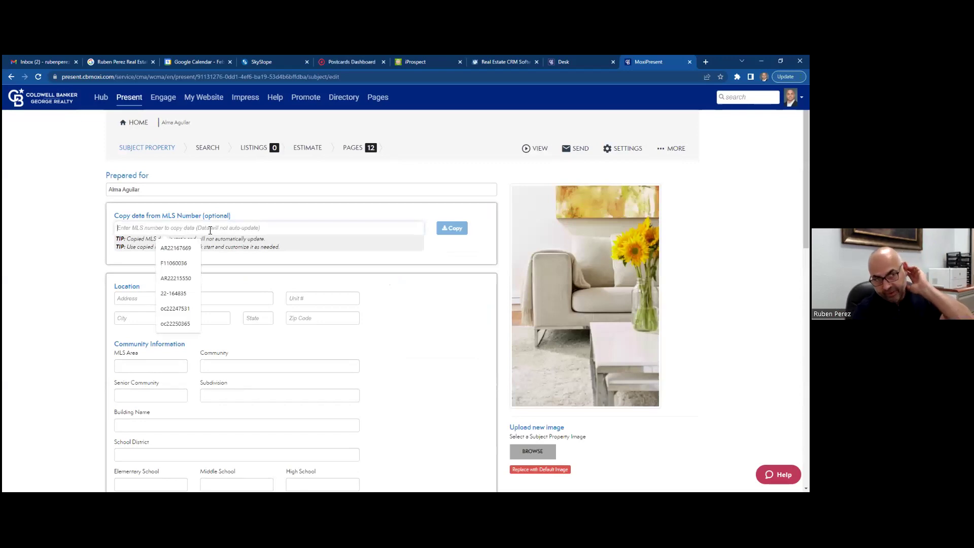
{"action": "left_click", "coordinate": [385, 270]}
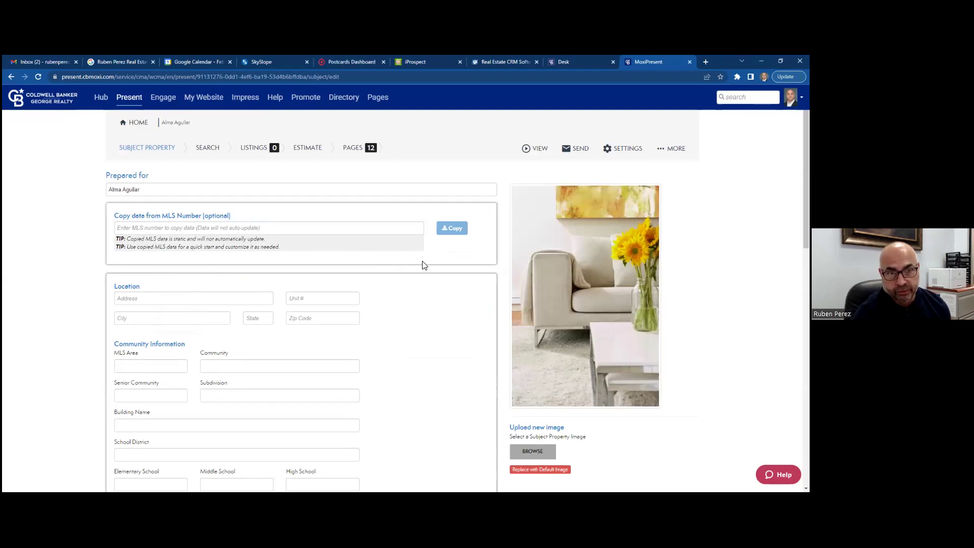
{"action": "scroll", "coordinate": [415, 276], "scroll_direction": "down", "scroll_amount": 3}
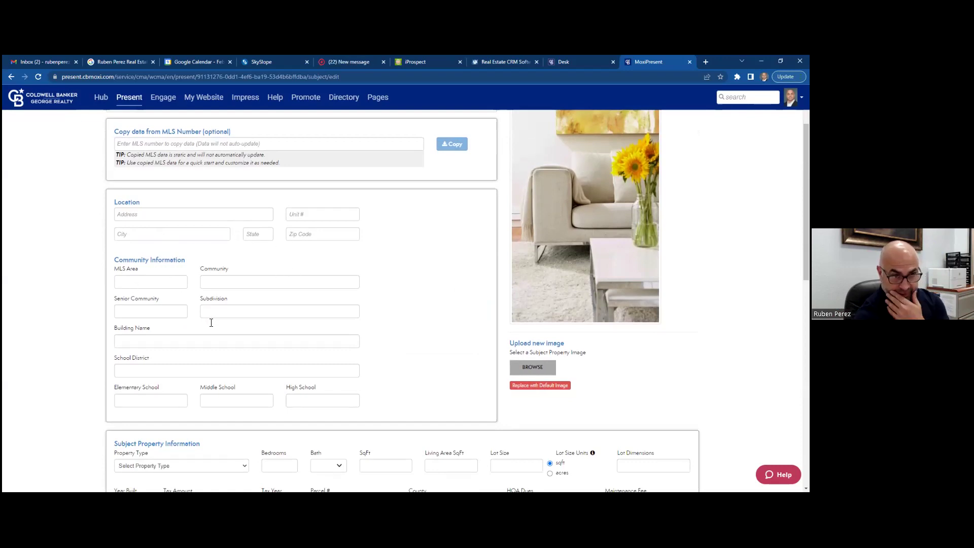
{"action": "scroll", "coordinate": [153, 347], "scroll_direction": "down", "scroll_amount": 3}
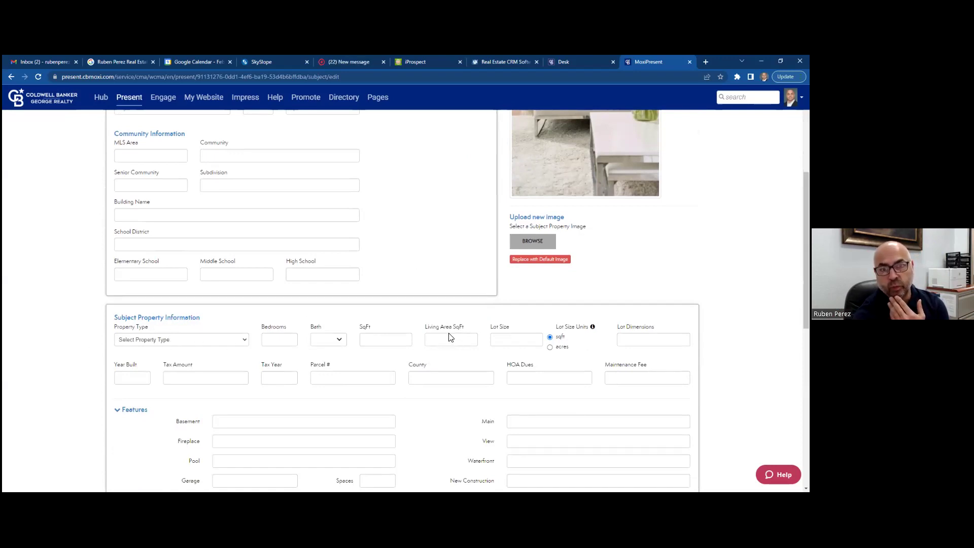
{"action": "scroll", "coordinate": [449, 338], "scroll_direction": "up", "scroll_amount": 4}
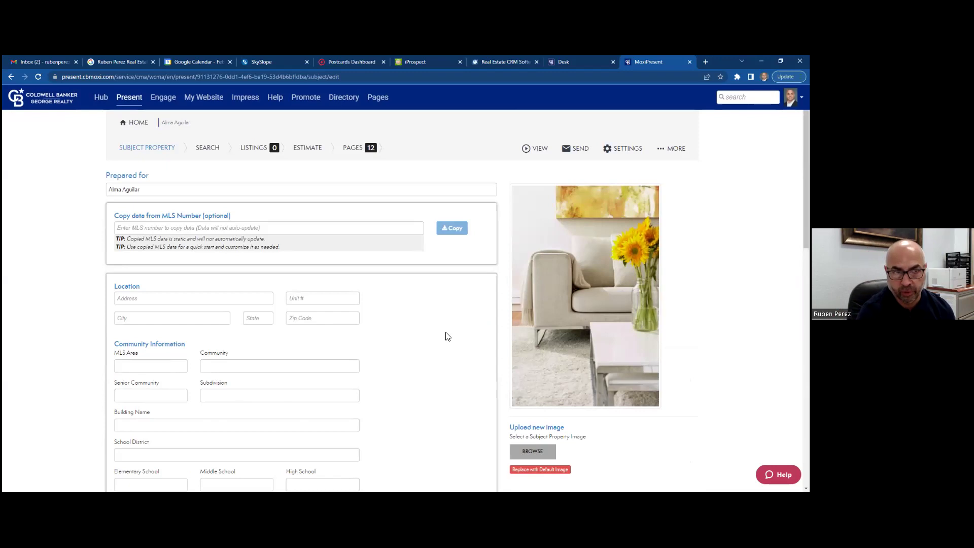
{"action": "left_click", "coordinate": [281, 227]}
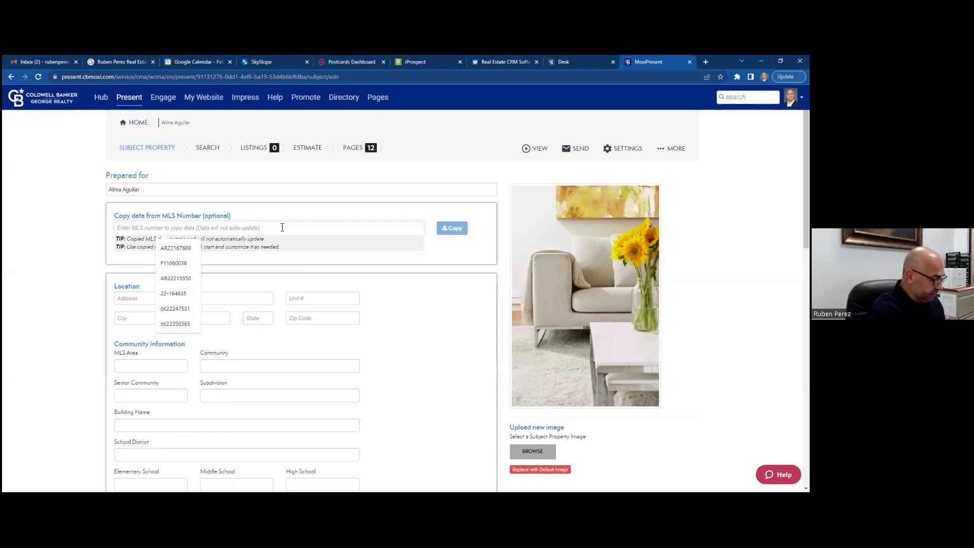
{"action": "type", "text": "AR23014939"}
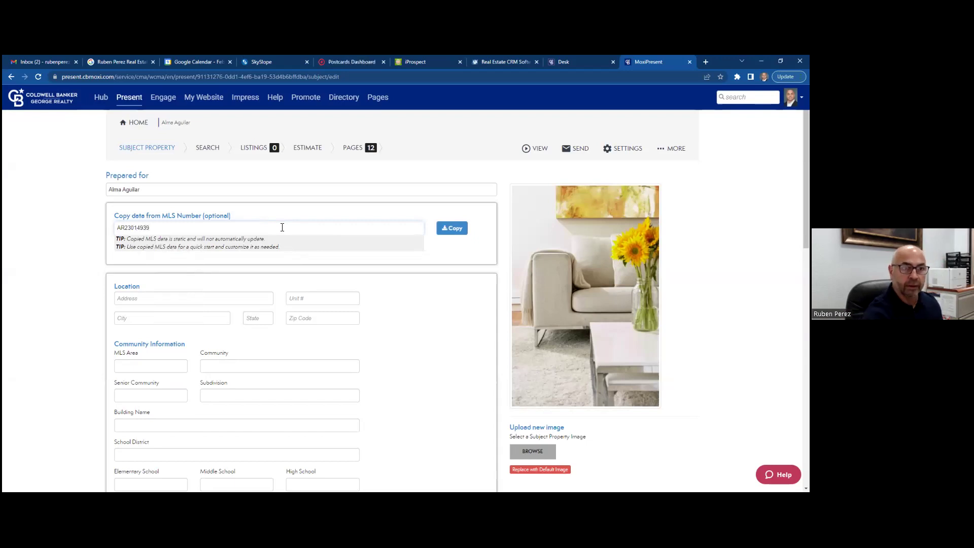
{"action": "left_click", "coordinate": [454, 231]}
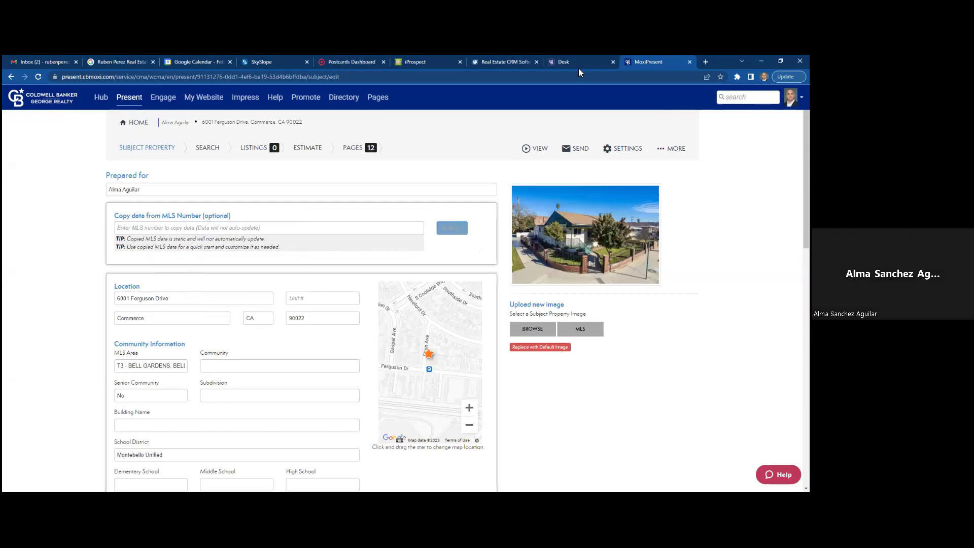
{"action": "scroll", "coordinate": [381, 170], "scroll_direction": "down", "scroll_amount": 4}
{"action": "scroll", "coordinate": [381, 170], "scroll_direction": "down", "scroll_amount": 8}
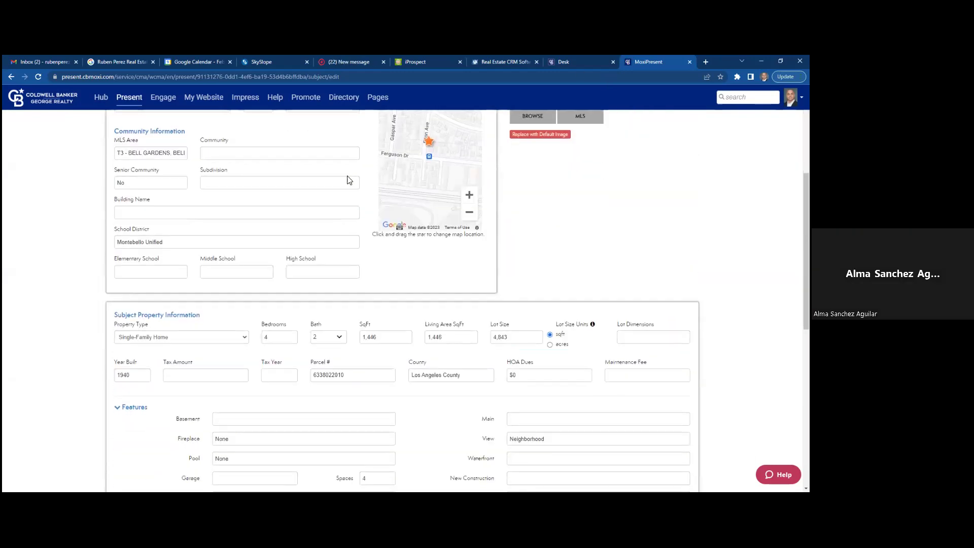
{"action": "left_click_drag", "start_coordinate": [251, 252], "coordinate": [117, 235]}
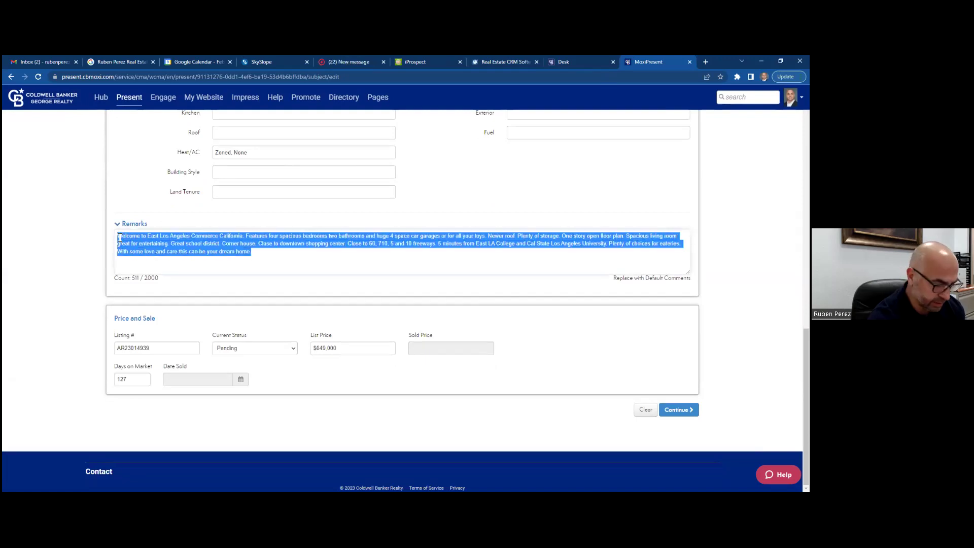
{"action": "key", "text": "BackSpace"}
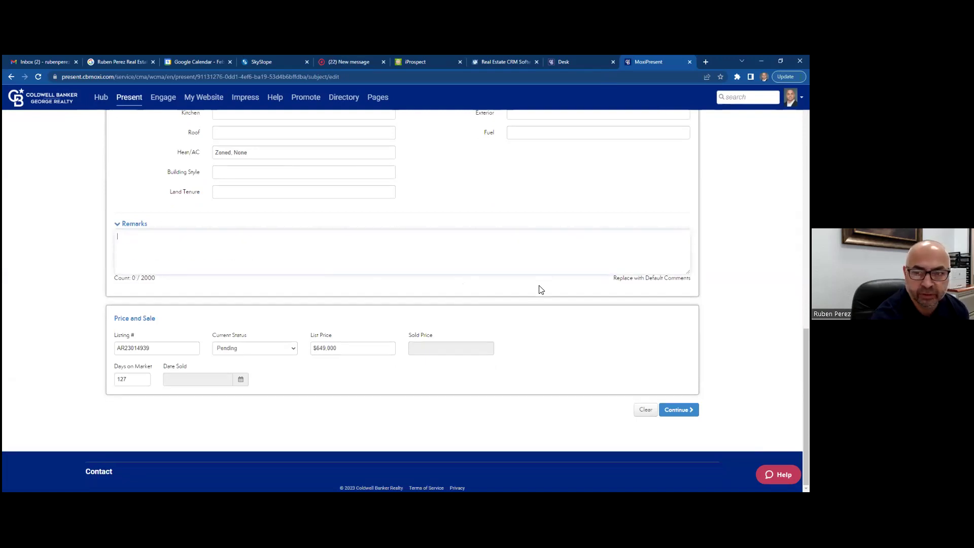
{"action": "left_click", "coordinate": [679, 410]}
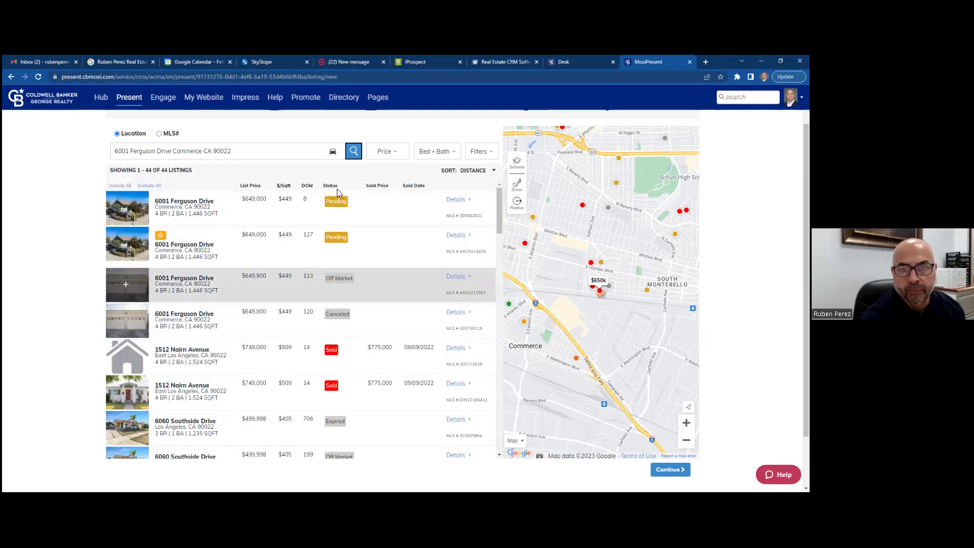
Step: Check the Price and Bed + Bath filters and switch the map to Draw mode
{"action": "left_click", "coordinate": [403, 158]}
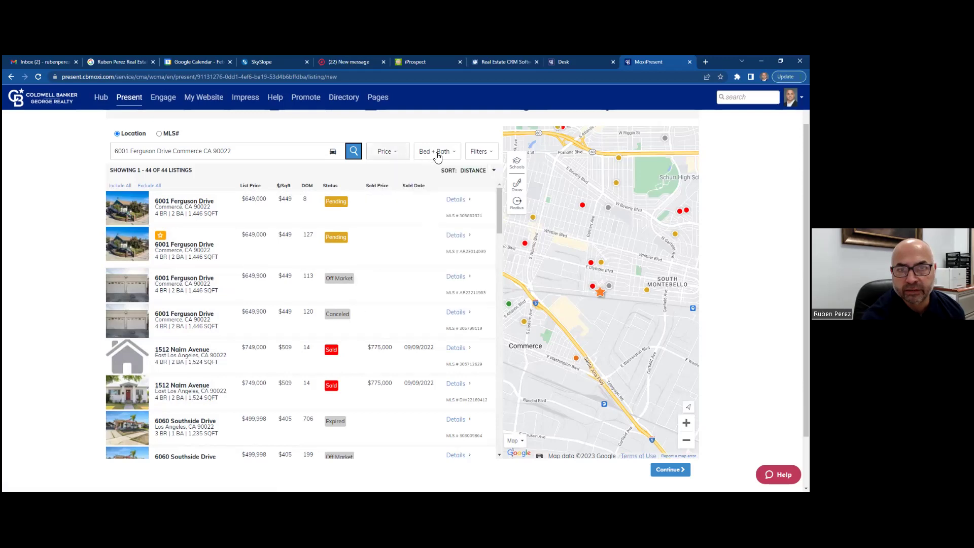
{"action": "left_click", "coordinate": [454, 158]}
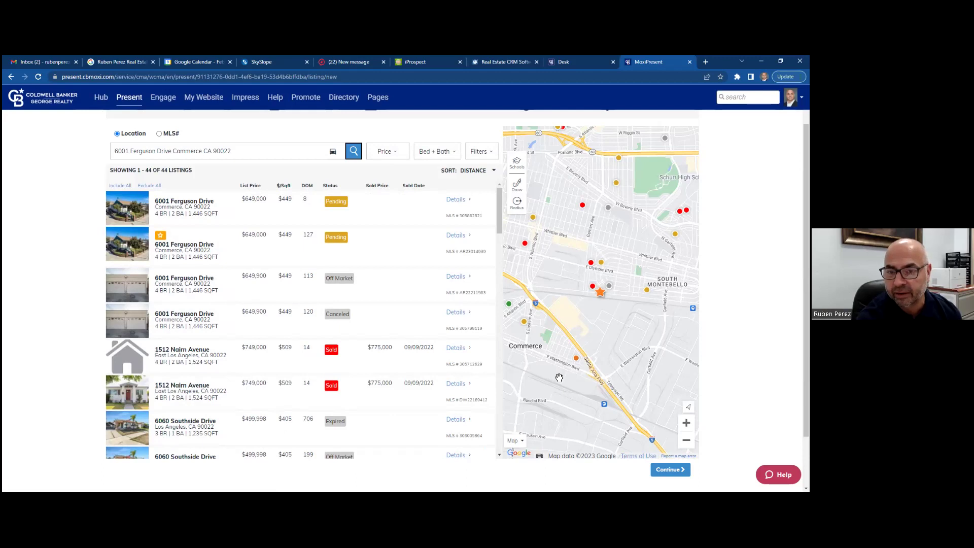
{"action": "mouse_move", "coordinate": [577, 364]}
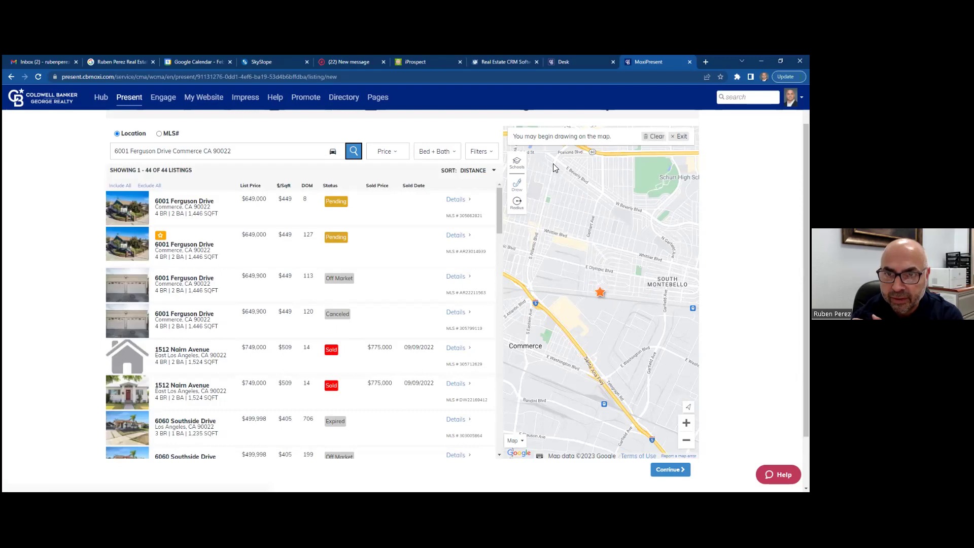
Step: Draw a freehand search area around the subject property, narrowing the results to 17 listings
{"action": "mouse_move", "coordinate": [557, 161]}
{"action": "left_mouse_down"}
{"action": "mouse_move", "coordinate": [665, 231]}
{"action": "mouse_move", "coordinate": [674, 278]}
{"action": "mouse_move", "coordinate": [637, 356]}
{"action": "mouse_move", "coordinate": [604, 374]}
{"action": "mouse_move", "coordinate": [582, 330]}
{"action": "left_mouse_up"}
{"action": "left_click_drag", "start_coordinate": [535, 274], "coordinate": [558, 160]}
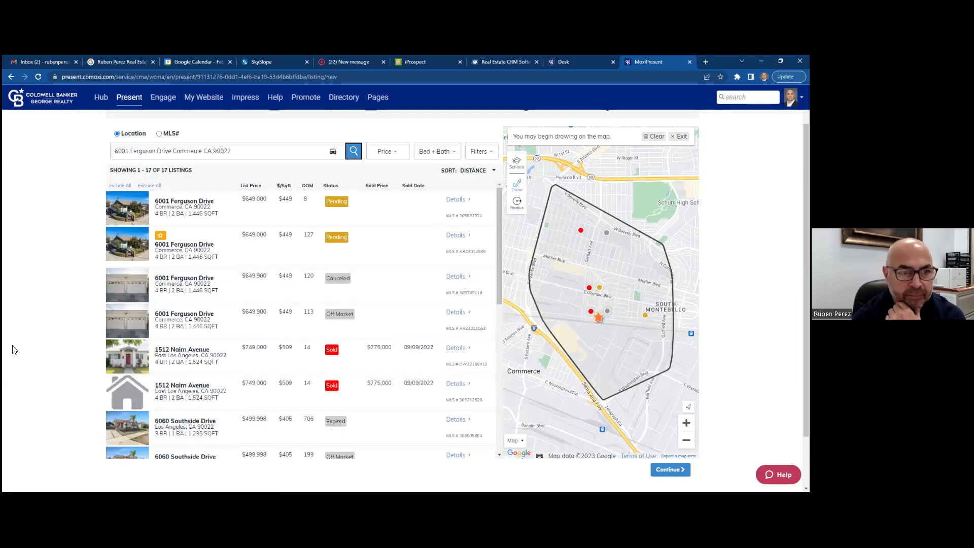
{"action": "scroll", "coordinate": [74, 301], "scroll_direction": "down", "scroll_amount": 2}
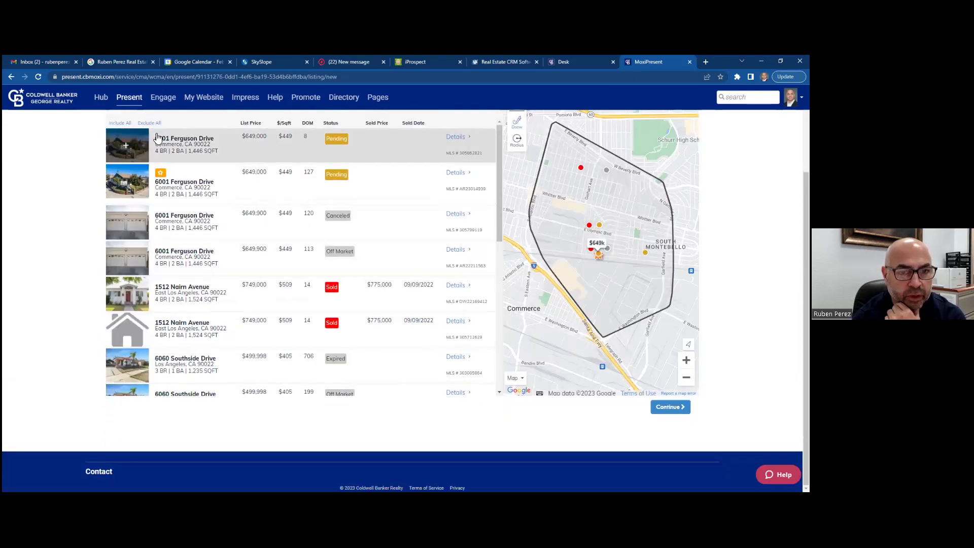
{"action": "scroll", "coordinate": [152, 282], "scroll_direction": "up", "scroll_amount": 1}
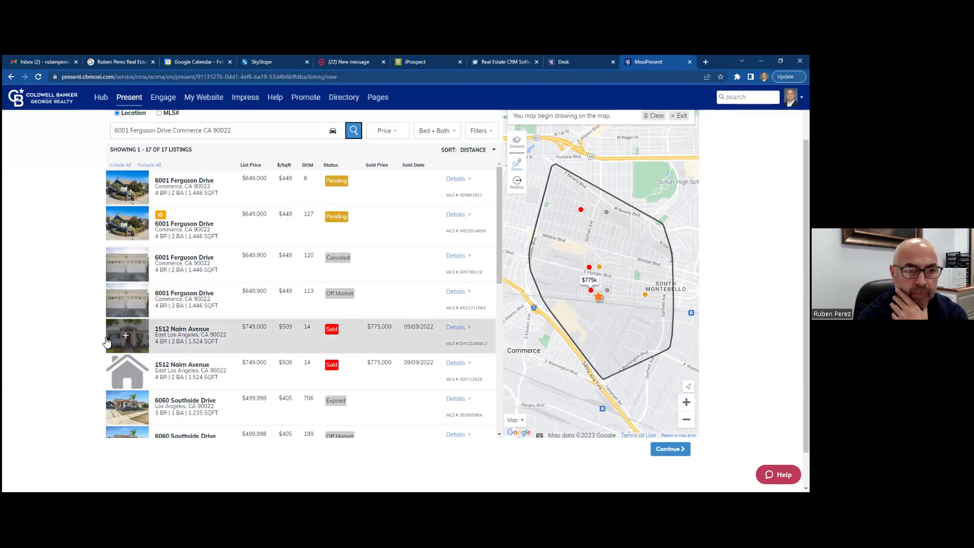
{"action": "scroll", "coordinate": [447, 343], "scroll_direction": "down", "scroll_amount": 2}
{"action": "scroll", "coordinate": [180, 329], "scroll_direction": "up", "scroll_amount": 2}
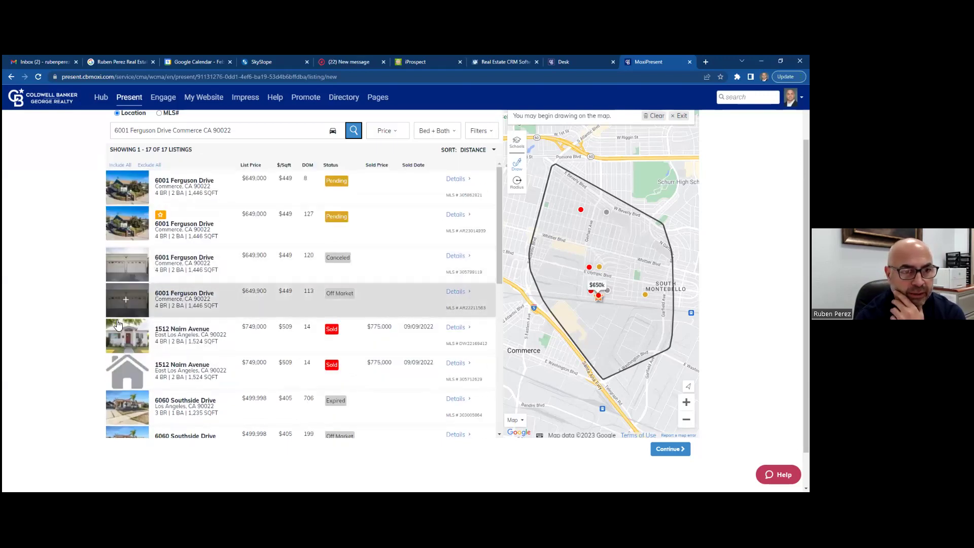
{"action": "scroll", "coordinate": [87, 336], "scroll_direction": "down", "scroll_amount": 1}
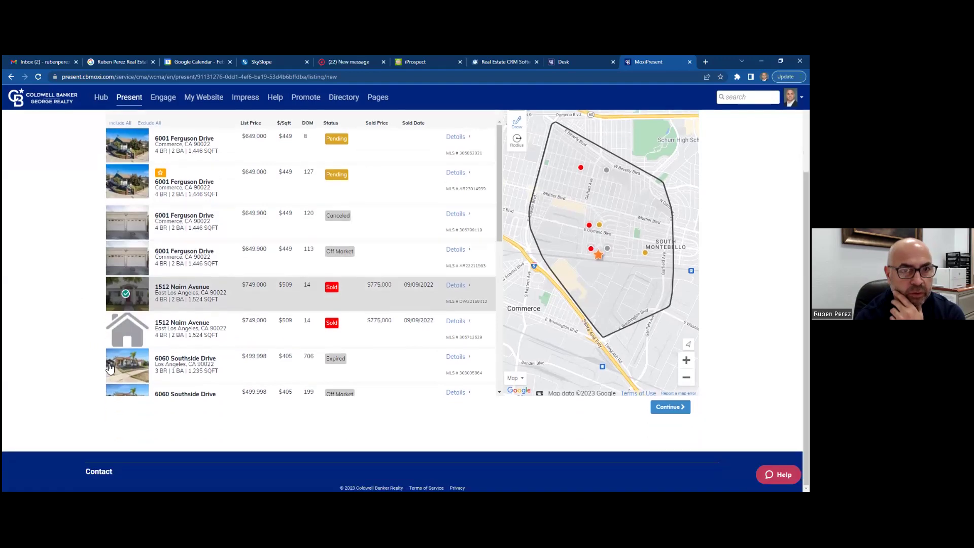
{"action": "left_click", "coordinate": [125, 366]}
{"action": "left_click", "coordinate": [131, 252]}
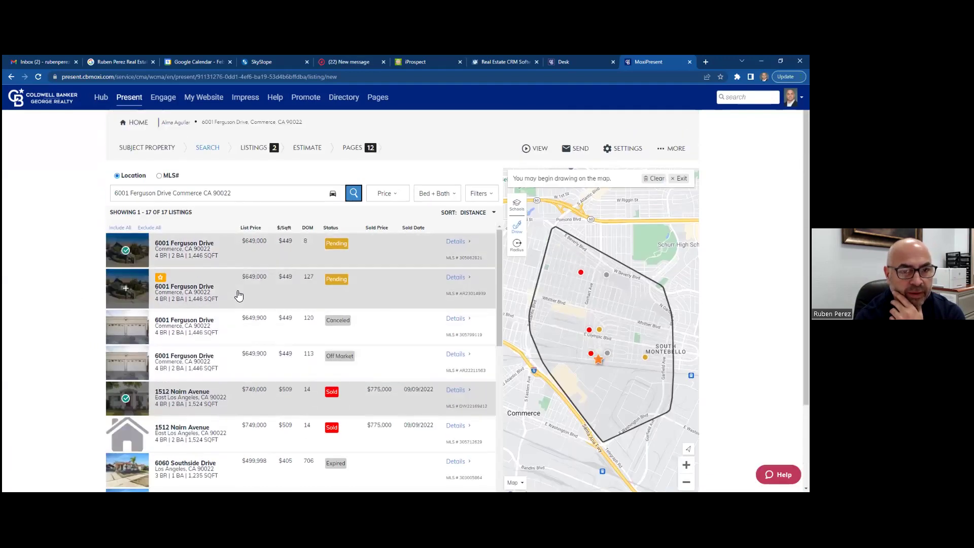
{"action": "scroll", "coordinate": [223, 330], "scroll_direction": "down", "scroll_amount": 5}
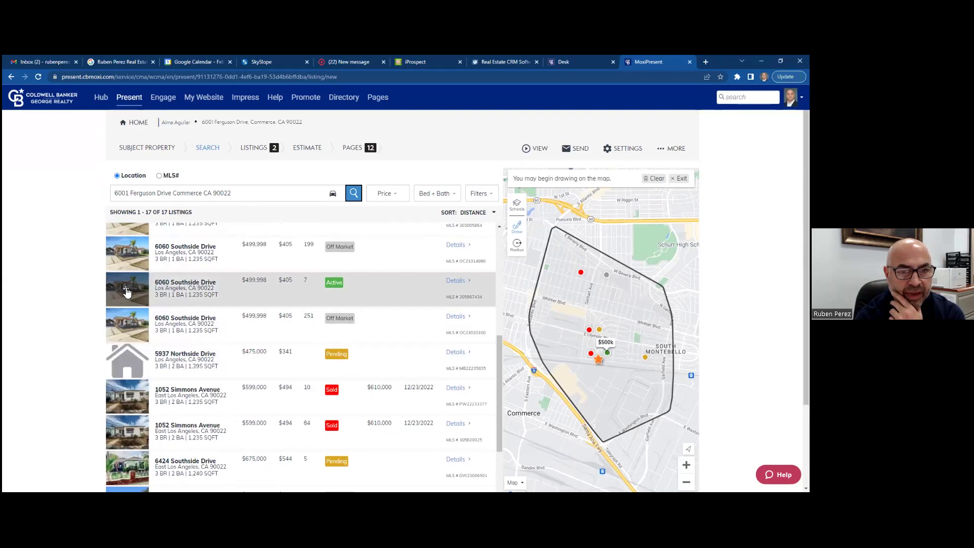
{"action": "left_click", "coordinate": [127, 292]}
{"action": "scroll", "coordinate": [147, 436], "scroll_direction": "down", "scroll_amount": 2}
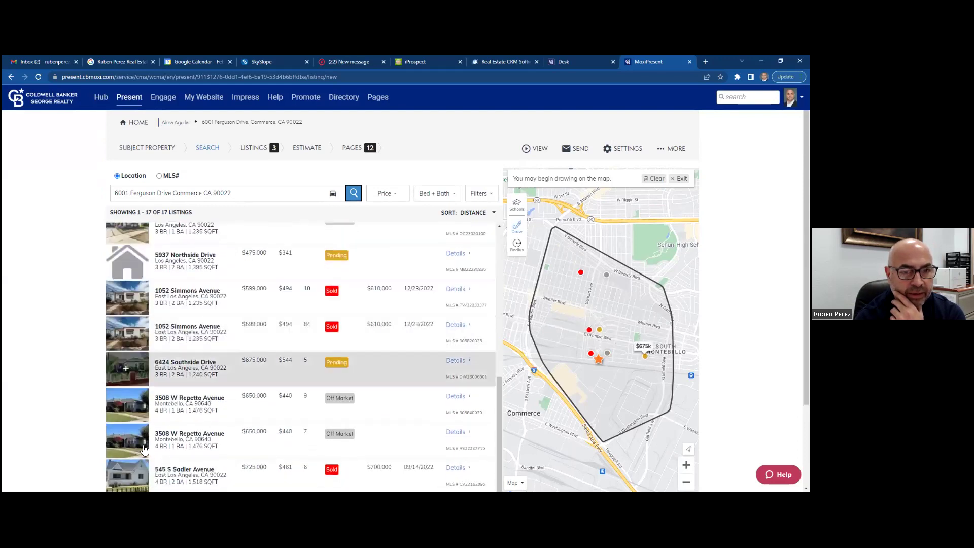
{"action": "scroll", "coordinate": [143, 449], "scroll_direction": "down", "scroll_amount": 1}
{"action": "left_click", "coordinate": [146, 329]}
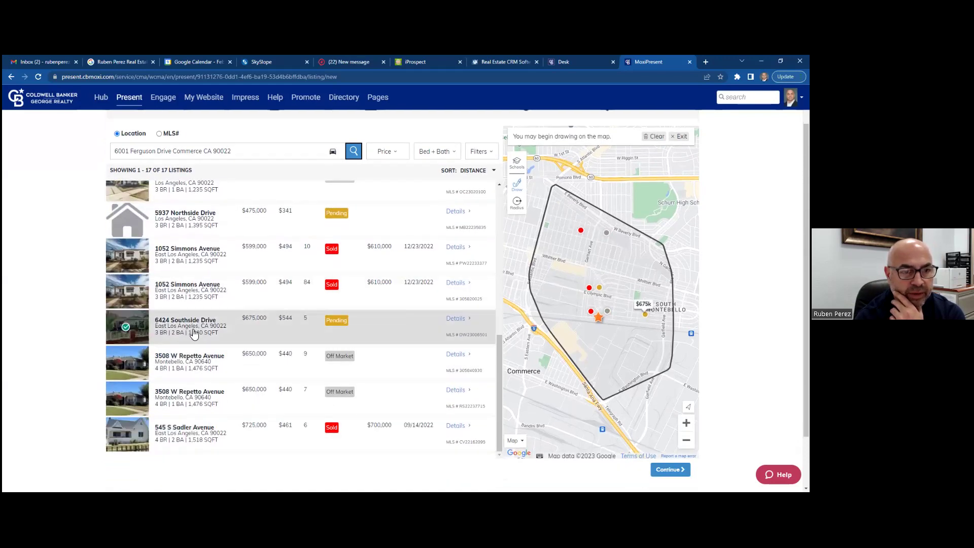
Step: Preview the display order of the four comps, then return to the 17-listing search
{"action": "scroll", "coordinate": [194, 333], "scroll_direction": "down", "scroll_amount": 1}
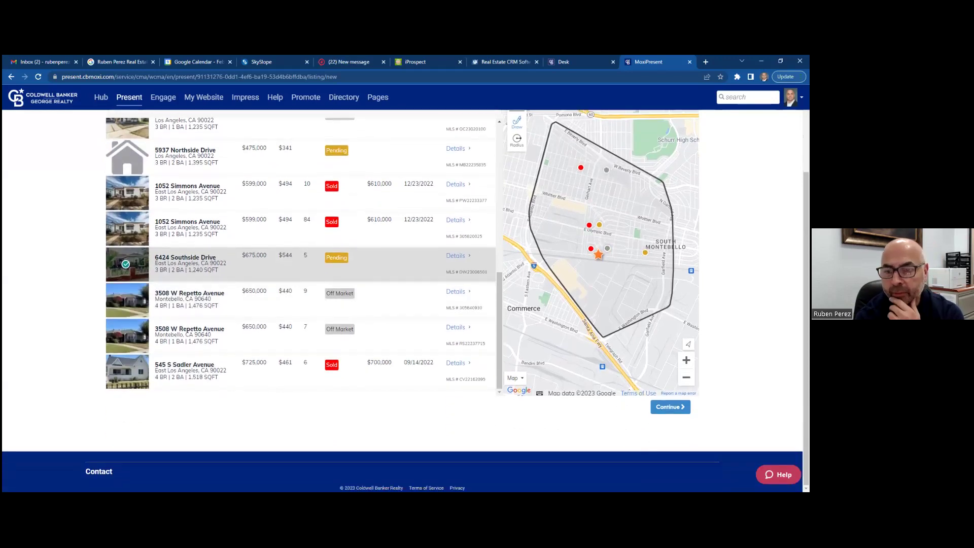
{"action": "left_click", "coordinate": [670, 406]}
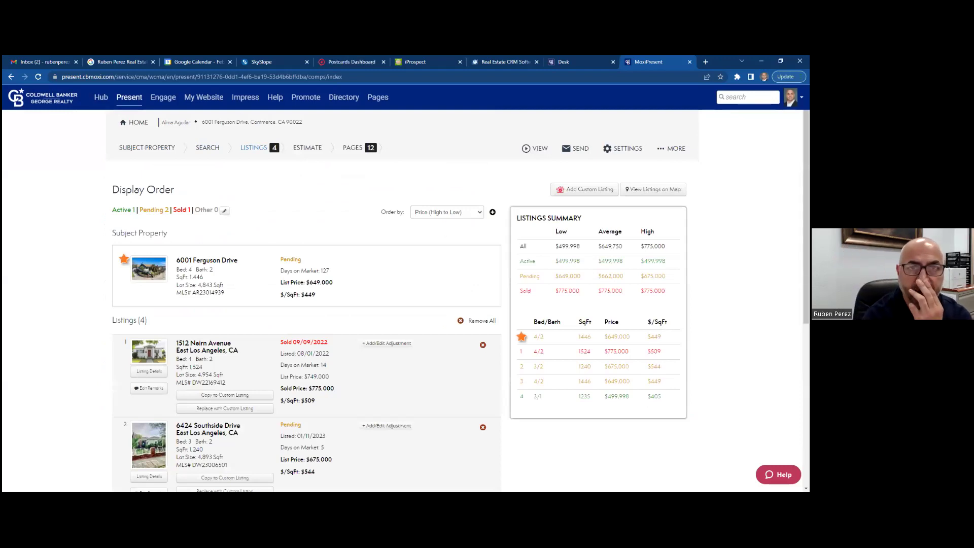
{"action": "left_click", "coordinate": [11, 77]}
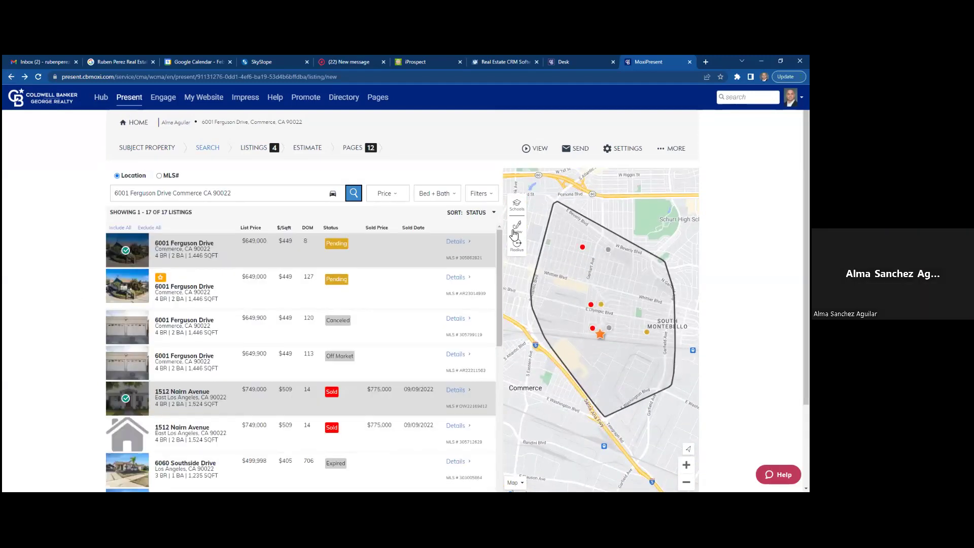
Step: Draw a 1.15-mile radius around the subject property and run the search
{"action": "left_click", "coordinate": [518, 246]}
{"action": "left_click", "coordinate": [599, 328]}
{"action": "left_click_drag", "start_coordinate": [600, 280], "coordinate": [546, 397]}
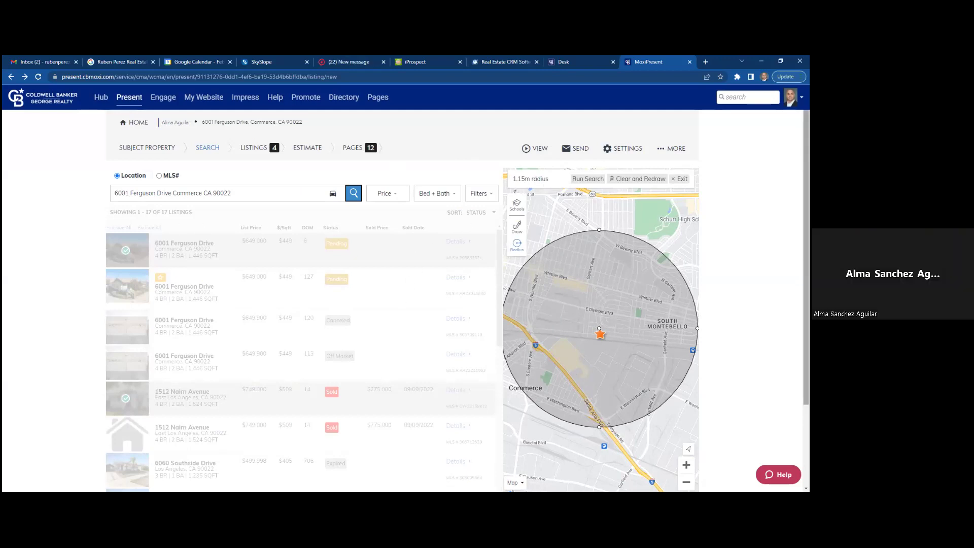
{"action": "left_click", "coordinate": [592, 180]}
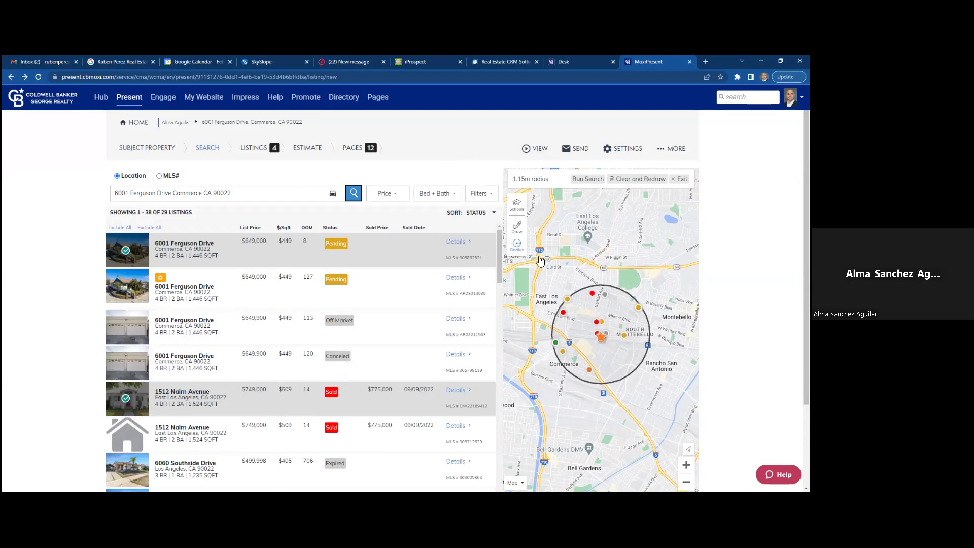
Step: Clear the radius, redraw it at 0.56 miles, and search again for 14 listings
{"action": "left_click", "coordinate": [517, 245]}
{"action": "left_click_drag", "start_coordinate": [603, 333], "coordinate": [616, 311]}
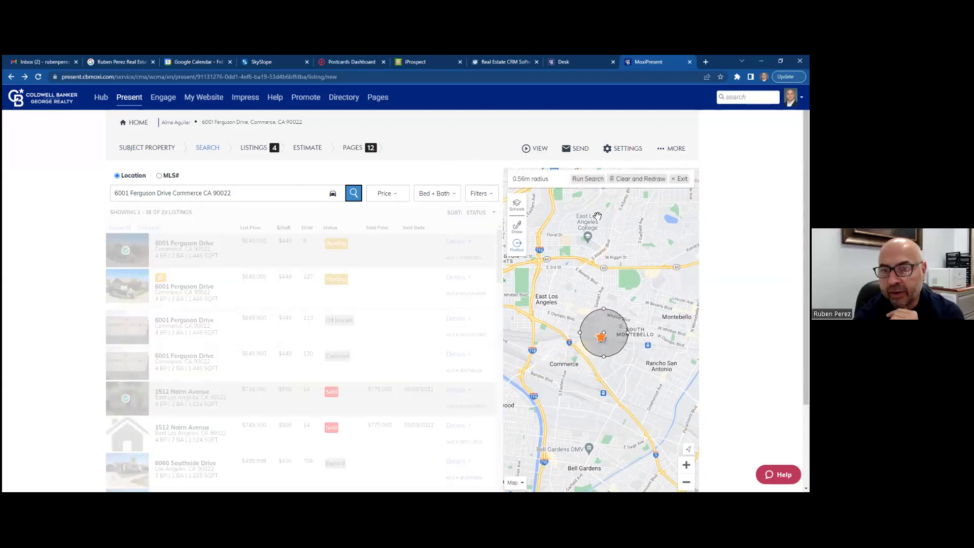
{"action": "left_click", "coordinate": [591, 180]}
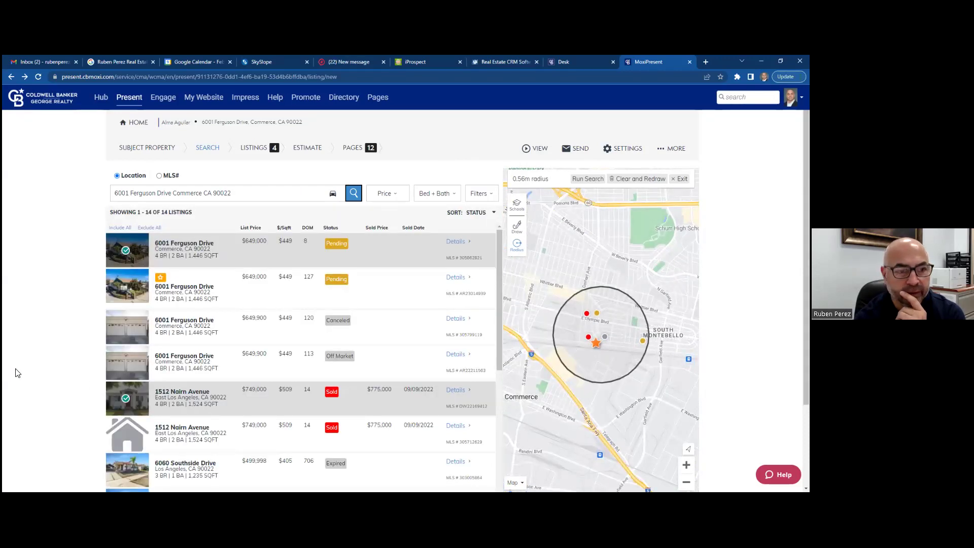
{"action": "scroll", "coordinate": [29, 359], "scroll_direction": "down", "scroll_amount": 3}
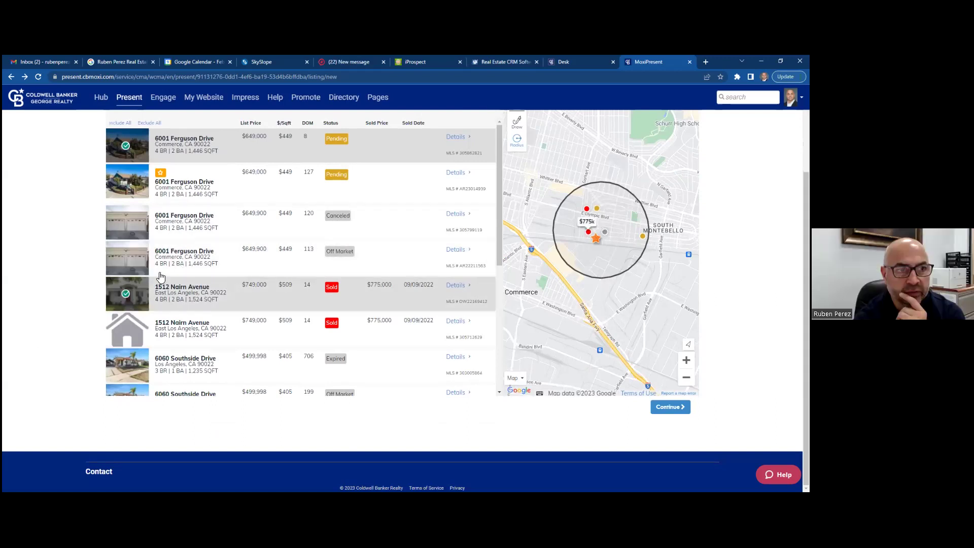
{"action": "scroll", "coordinate": [160, 276], "scroll_direction": "up", "scroll_amount": 3}
{"action": "scroll", "coordinate": [135, 333], "scroll_direction": "down", "scroll_amount": 5}
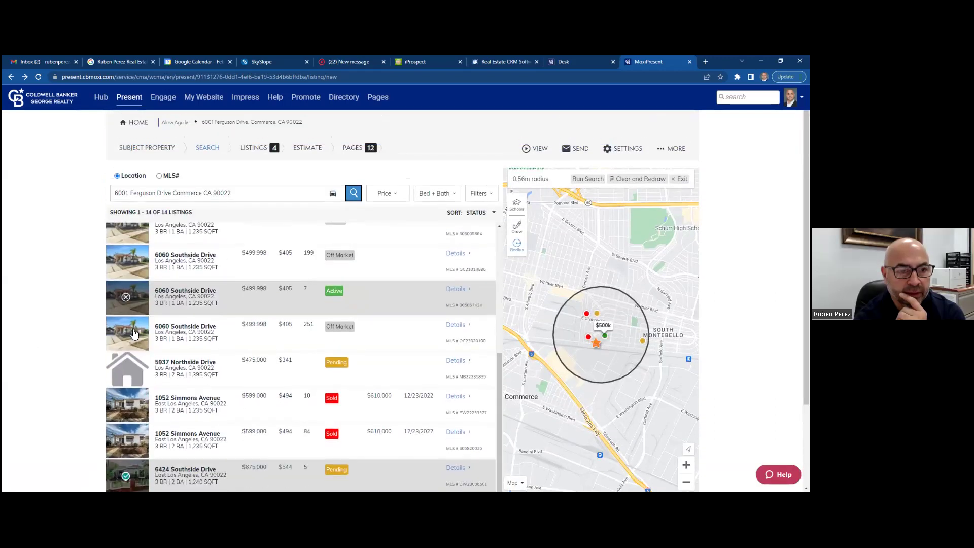
{"action": "scroll", "coordinate": [98, 375], "scroll_direction": "down", "scroll_amount": 2}
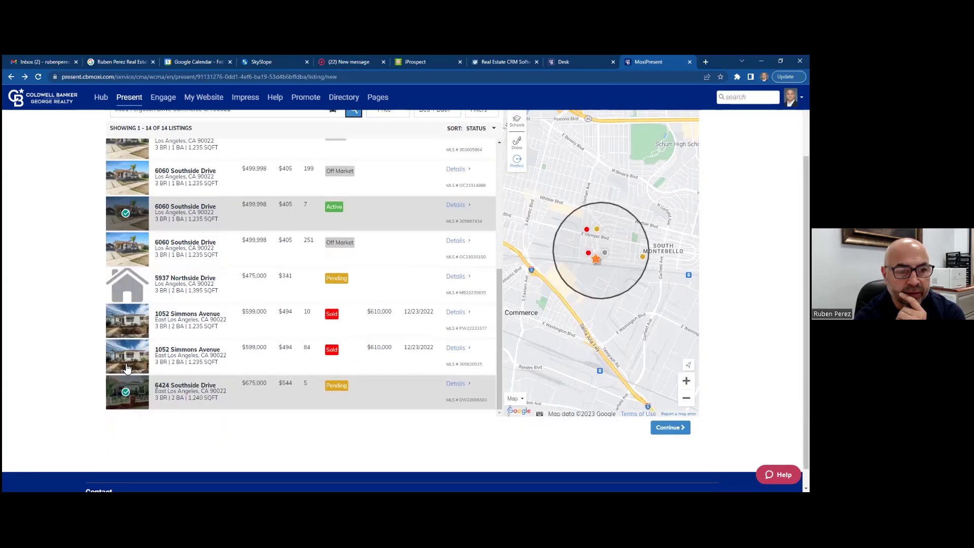
{"action": "scroll", "coordinate": [406, 355], "scroll_direction": "down", "scroll_amount": 1}
Step: Review the four comps ordered from $775,000 down to $499,998, then continue to the Estimate step
{"action": "left_click", "coordinate": [670, 406]}
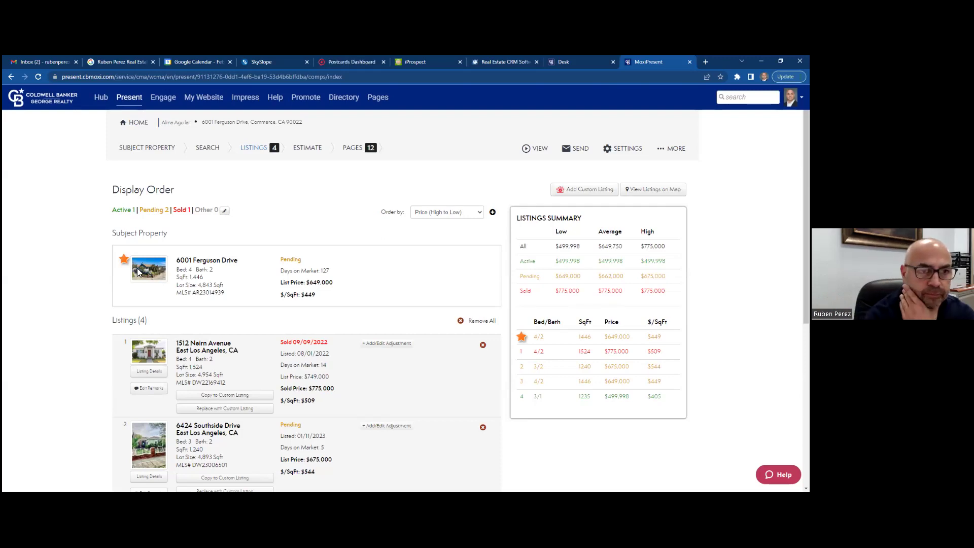
{"action": "scroll", "coordinate": [95, 284], "scroll_direction": "down", "scroll_amount": 3}
{"action": "scroll", "coordinate": [22, 217], "scroll_direction": "up", "scroll_amount": 3}
{"action": "scroll", "coordinate": [112, 279], "scroll_direction": "down", "scroll_amount": 7}
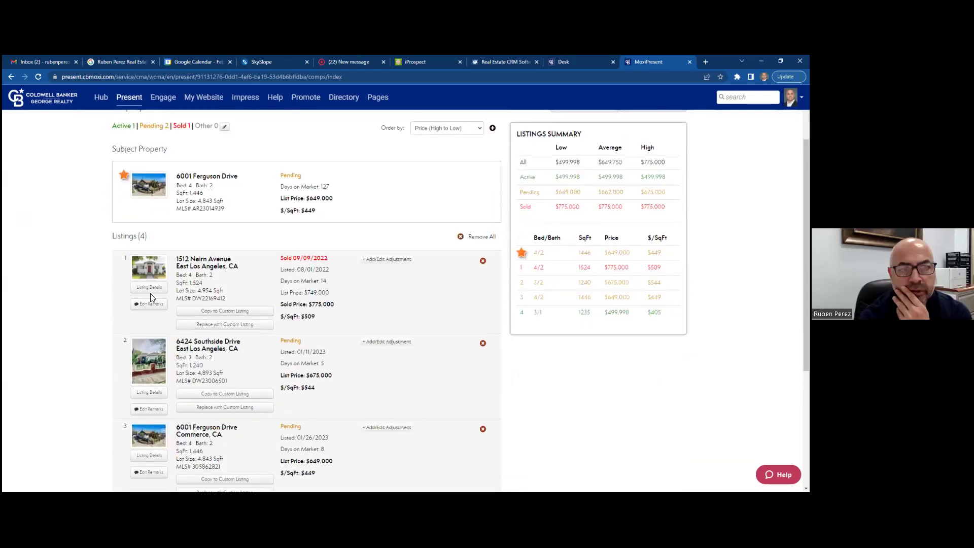
{"action": "scroll", "coordinate": [613, 252], "scroll_direction": "up", "scroll_amount": 6}
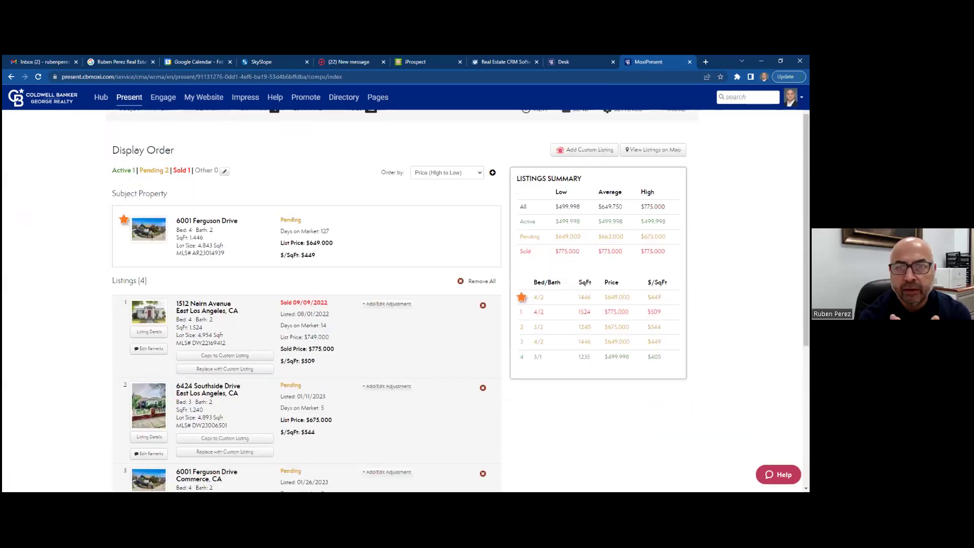
{"action": "scroll", "coordinate": [672, 409], "scroll_direction": "down", "scroll_amount": 7}
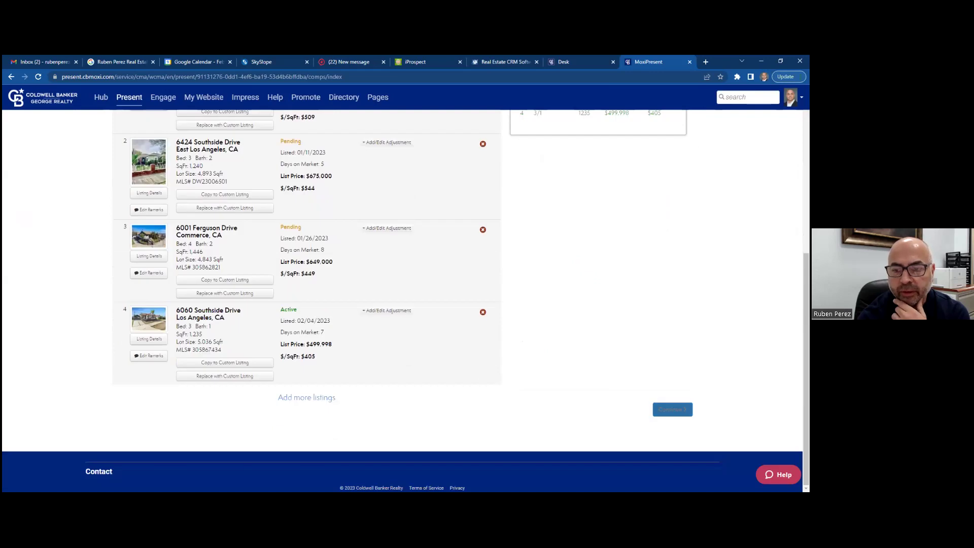
{"action": "left_click", "coordinate": [672, 409]}
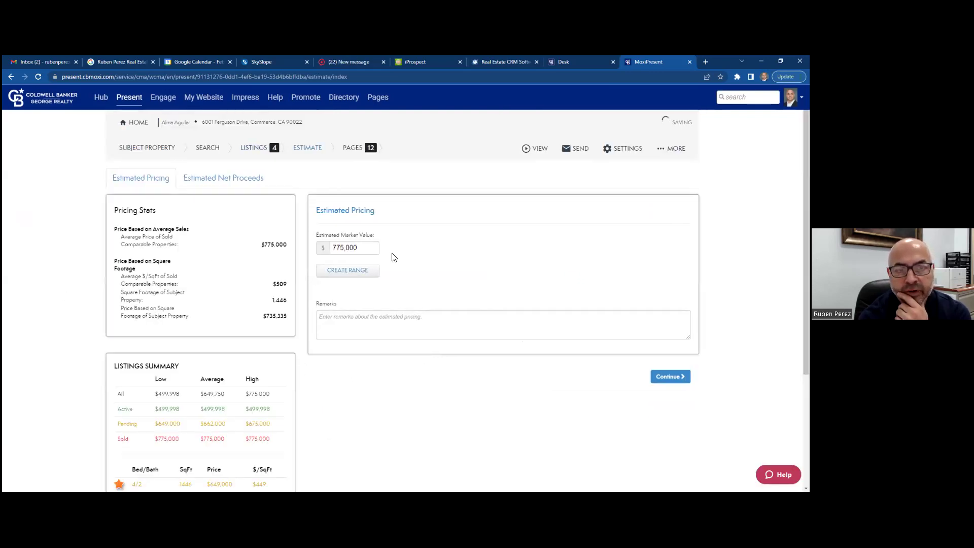
Step: Change the estimated market value to $755,000
{"action": "left_click", "coordinate": [383, 248]}
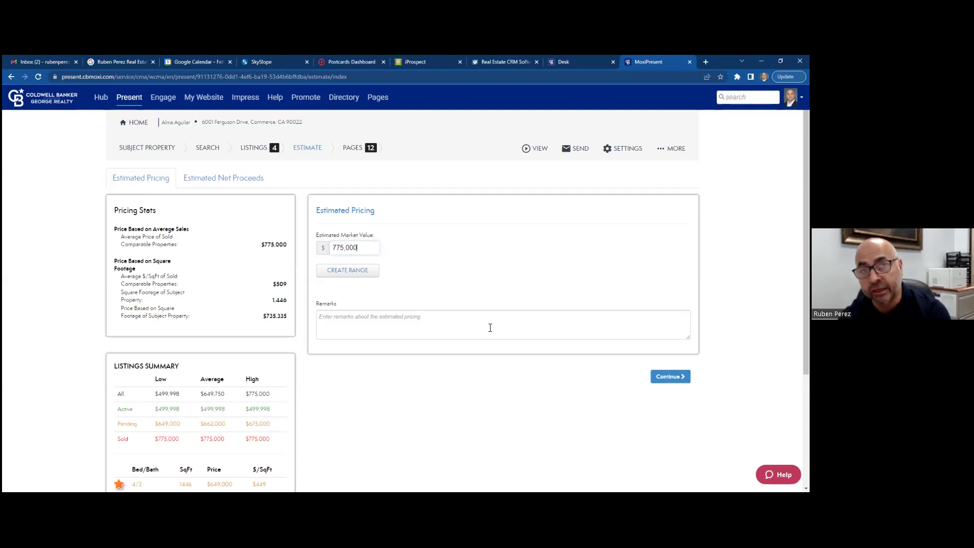
{"action": "key", "text": "BackSpace"}
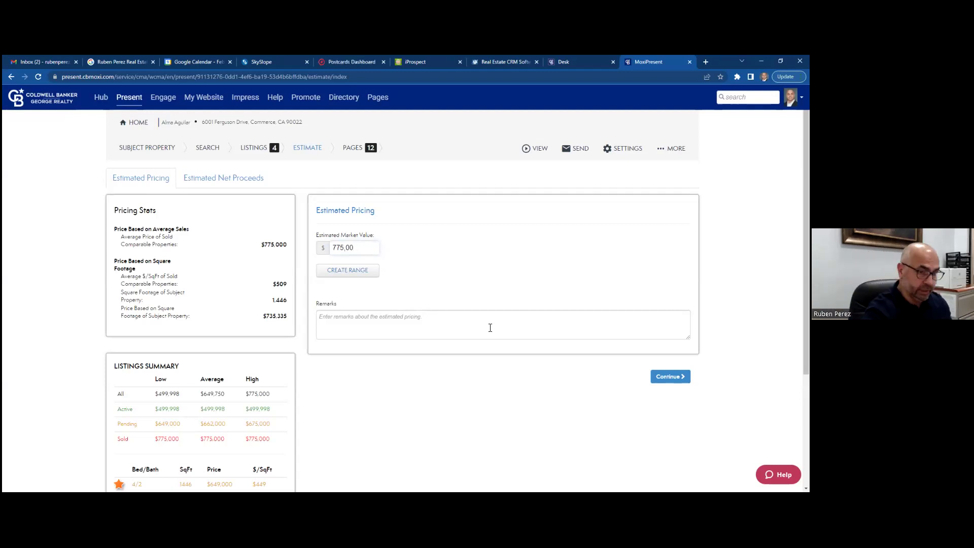
{"action": "key", "text": "BackSpace"}
{"action": "key", "text": "BackSpace"}
{"action": "type", "text": "725"}
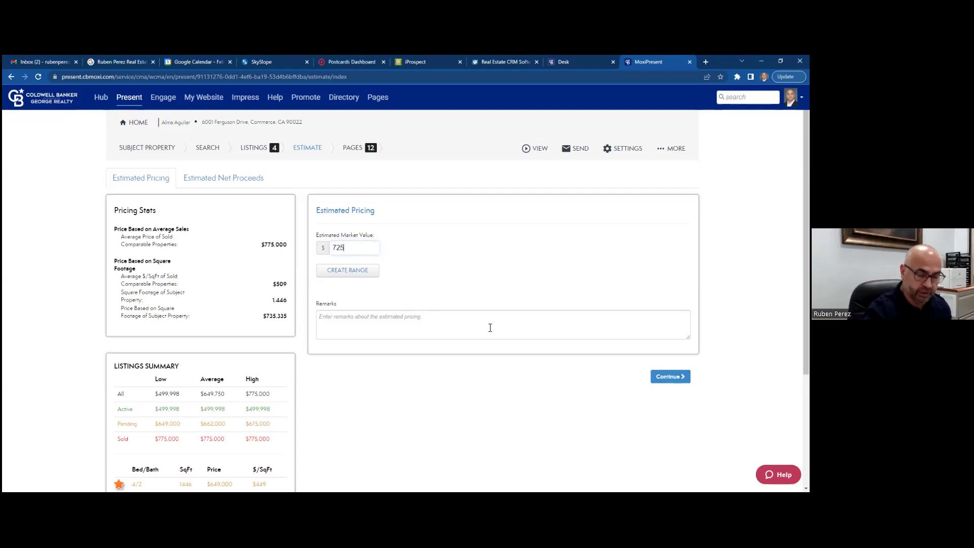
{"action": "type", "text": ",000"}
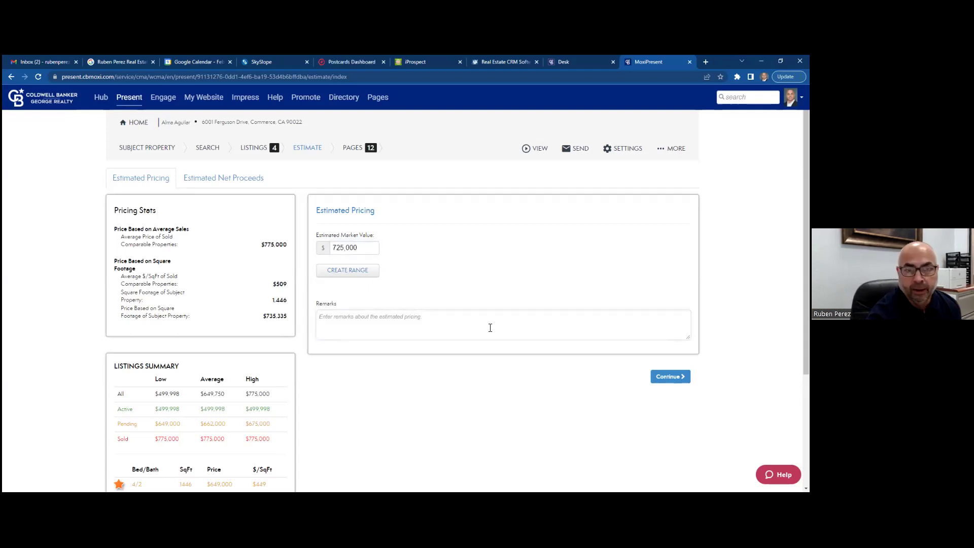
{"action": "left_click_drag", "start_coordinate": [316, 246], "coordinate": [407, 274]}
{"action": "type", "text": "755000"}
{"action": "key", "text": "Tab"}
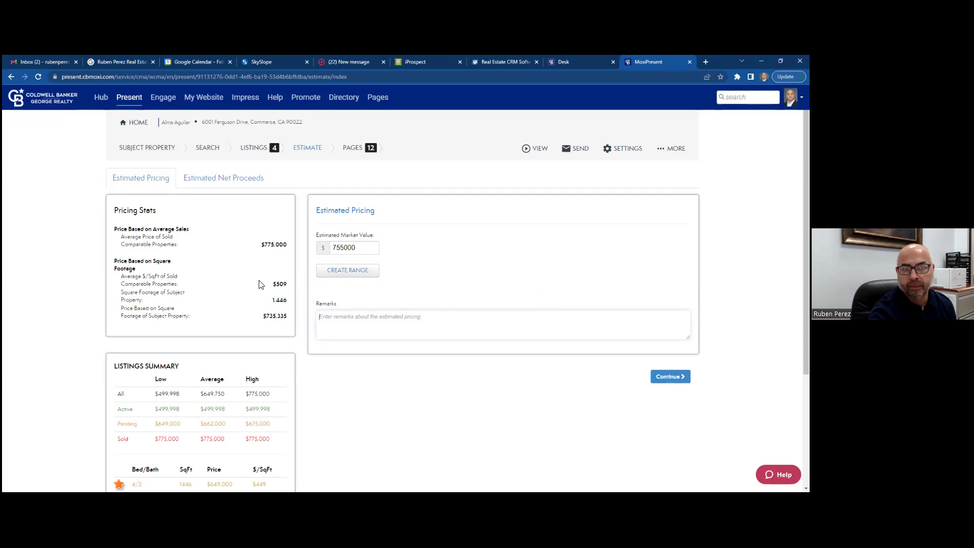
Step: Look over the pricing remarks and continue to the presentation pages
{"action": "scroll", "coordinate": [504, 323], "scroll_direction": "down", "scroll_amount": 3}
{"action": "scroll", "coordinate": [509, 326], "scroll_direction": "up", "scroll_amount": 3}
{"action": "left_click", "coordinate": [546, 334]}
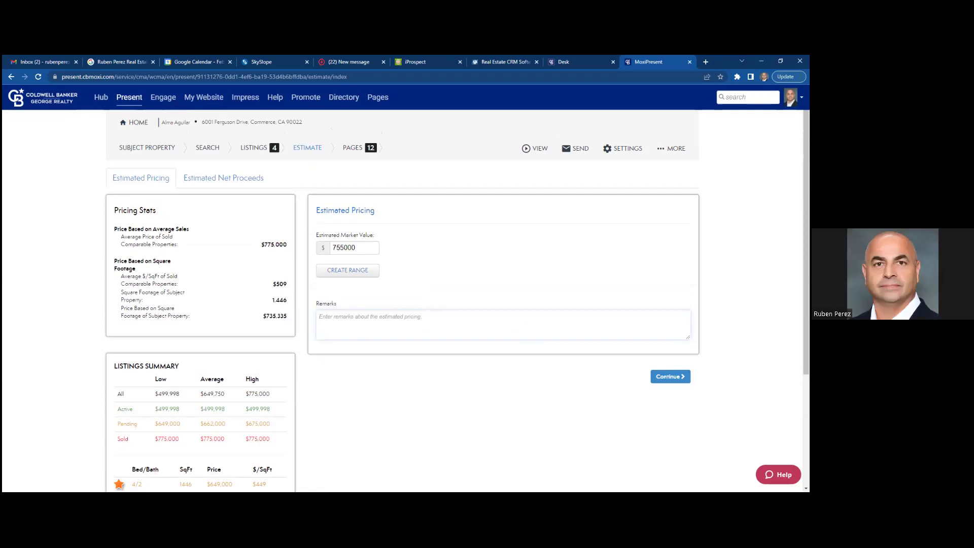
{"action": "left_click", "coordinate": [669, 376]}
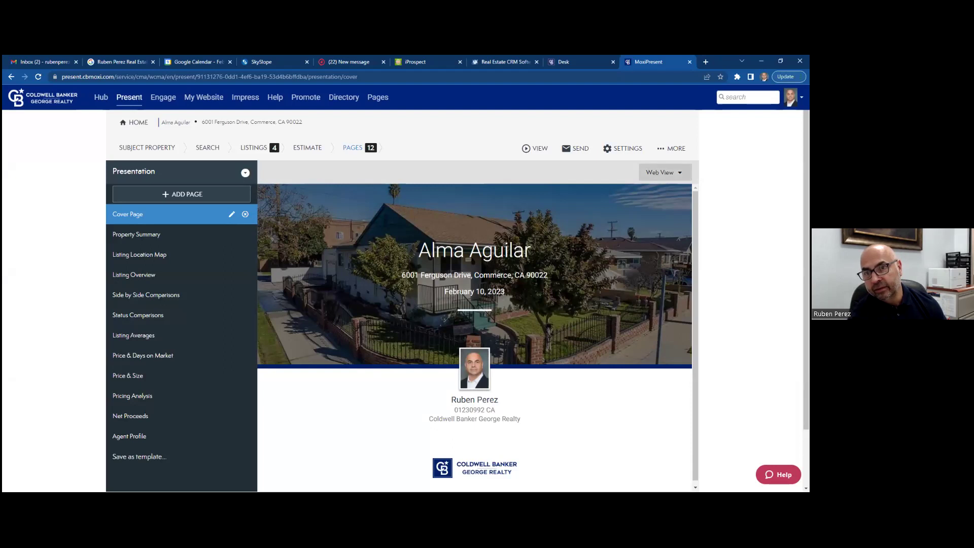
Step: Check the page actions, try moving Listing Overview, and select the Net Proceeds page to delete it
{"action": "left_click", "coordinate": [671, 148]}
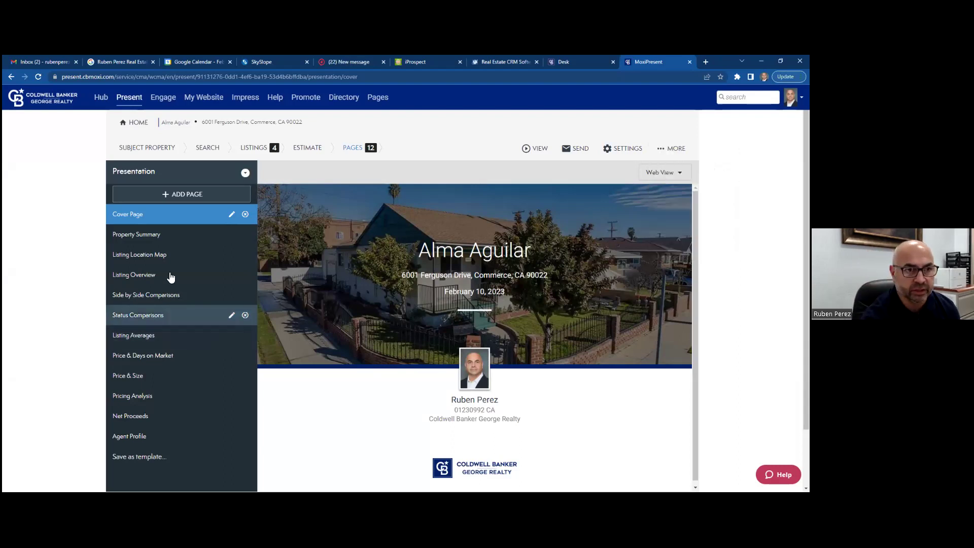
{"action": "scroll", "coordinate": [160, 218], "scroll_direction": "down", "scroll_amount": 1}
{"action": "left_click_drag", "start_coordinate": [160, 218], "coordinate": [116, 201]}
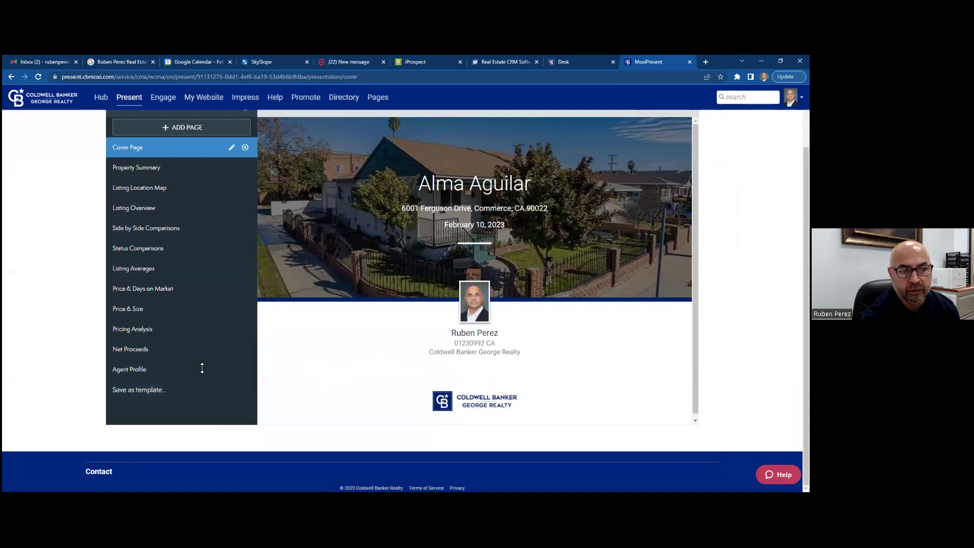
{"action": "left_click", "coordinate": [141, 352]}
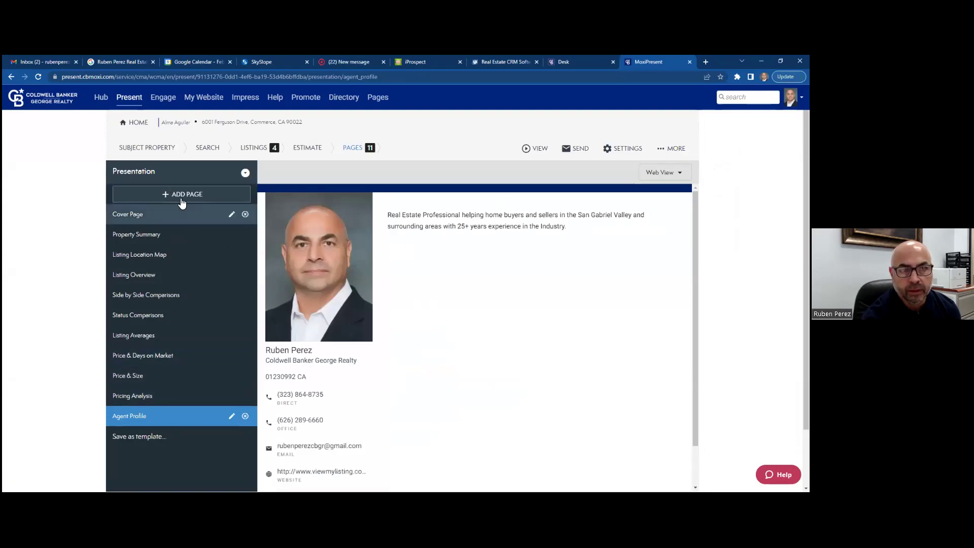
Step: Upload the RP Listing Bio PDF as a new page after the Agent Profile
{"action": "left_click", "coordinate": [225, 197]}
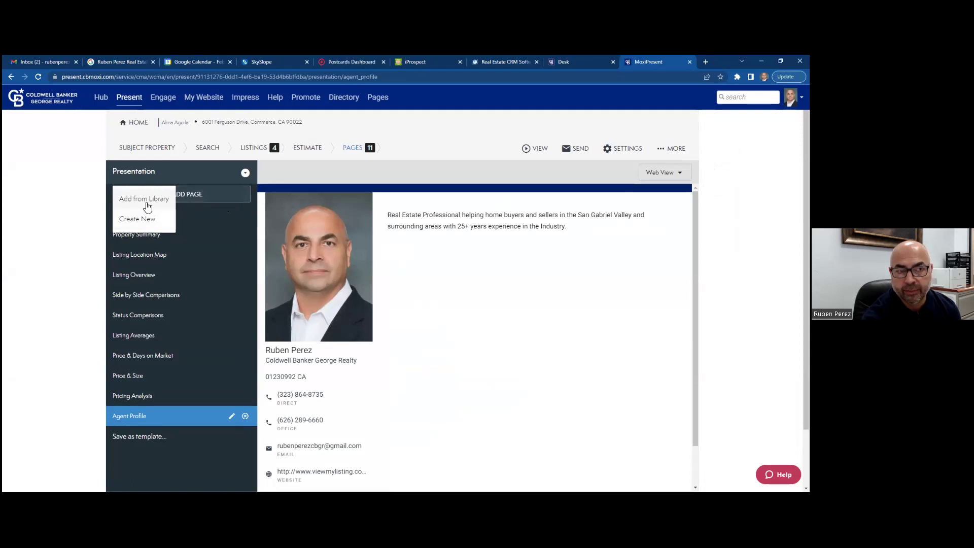
{"action": "left_click", "coordinate": [141, 217]}
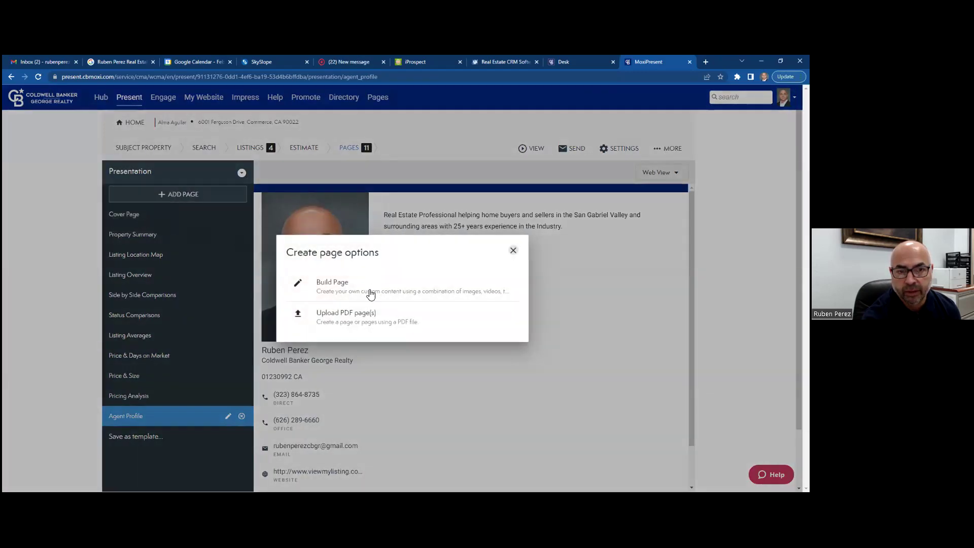
{"action": "left_click", "coordinate": [349, 320]}
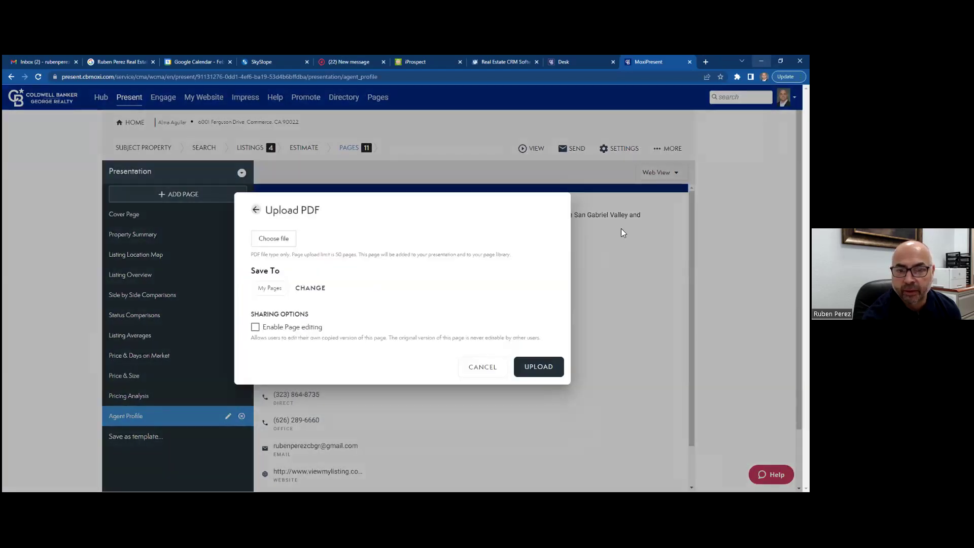
{"action": "left_click", "coordinate": [271, 239]}
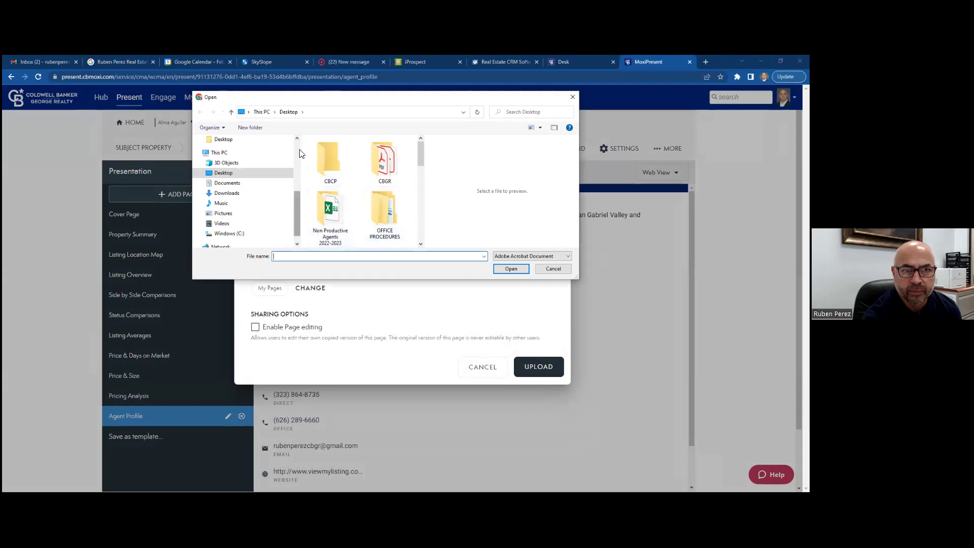
{"action": "scroll", "coordinate": [264, 162], "scroll_direction": "up", "scroll_amount": 3}
{"action": "scroll", "coordinate": [393, 191], "scroll_direction": "down", "scroll_amount": 4}
{"action": "scroll", "coordinate": [393, 197], "scroll_direction": "down", "scroll_amount": 3}
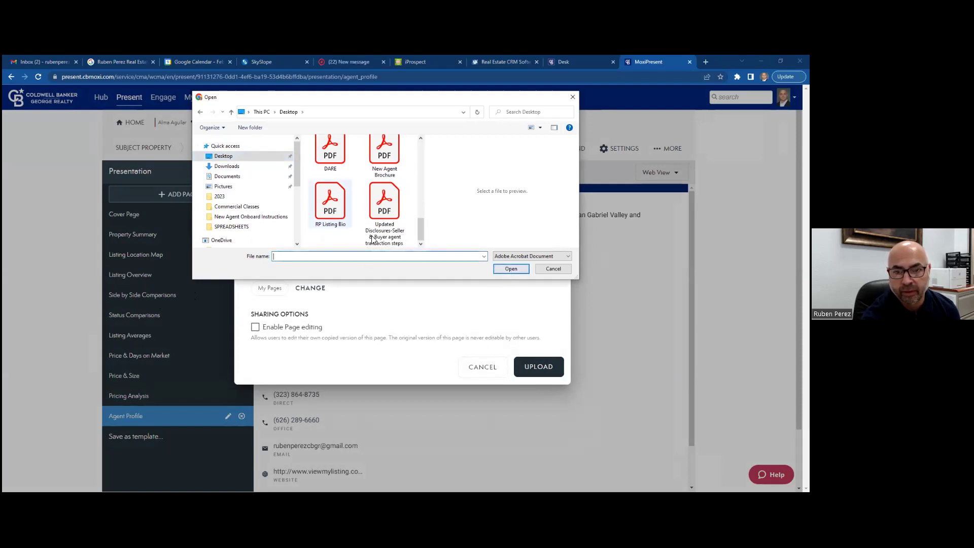
{"action": "left_click", "coordinate": [526, 364]}
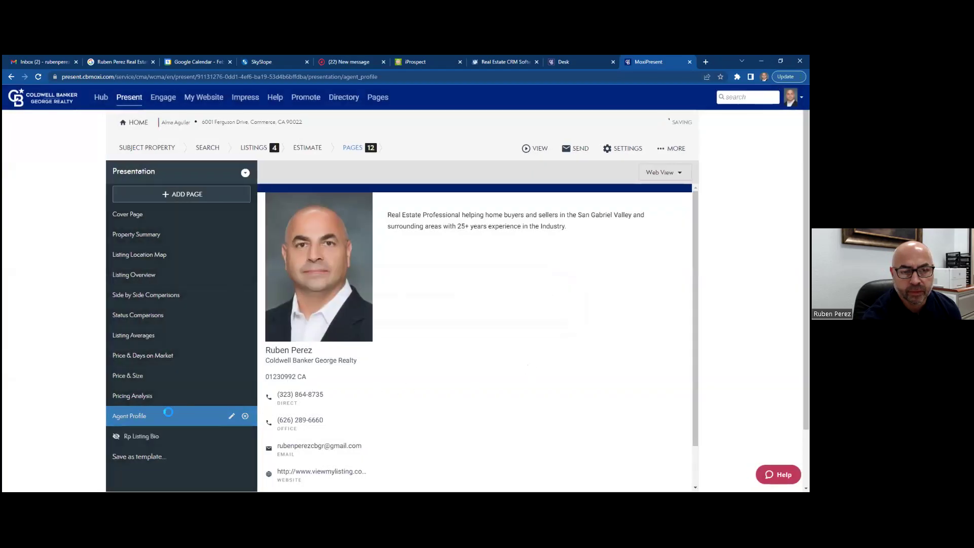
Step: Drag the Rp Listing Bio page up so it sits right after the Cover Page
{"action": "scroll", "coordinate": [152, 406], "scroll_direction": "down", "scroll_amount": 2}
{"action": "left_click", "coordinate": [141, 370]}
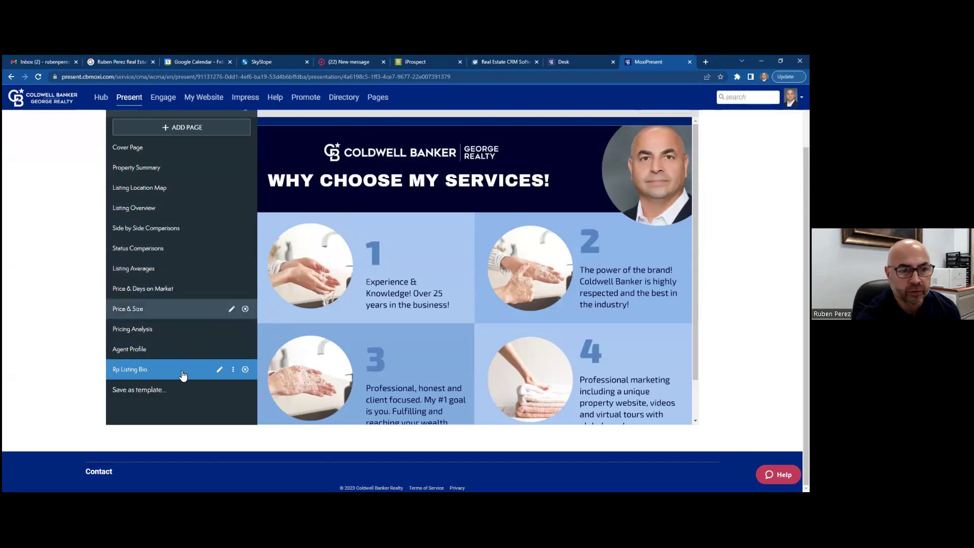
{"action": "left_click_drag", "start_coordinate": [186, 282], "coordinate": [182, 167]}
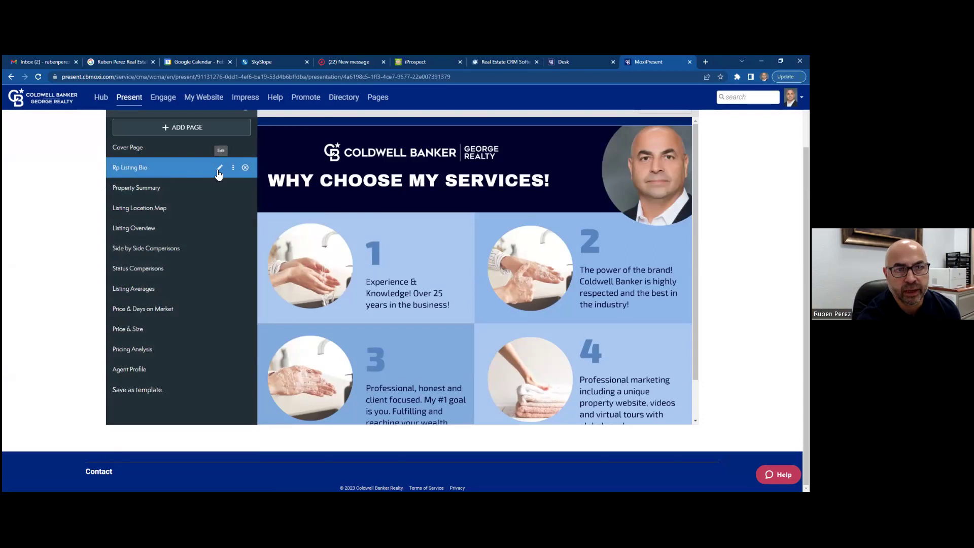
Step: Open the Rp Listing Bio slide in the editor, review its extra options, and close it
{"action": "left_click", "coordinate": [219, 168]}
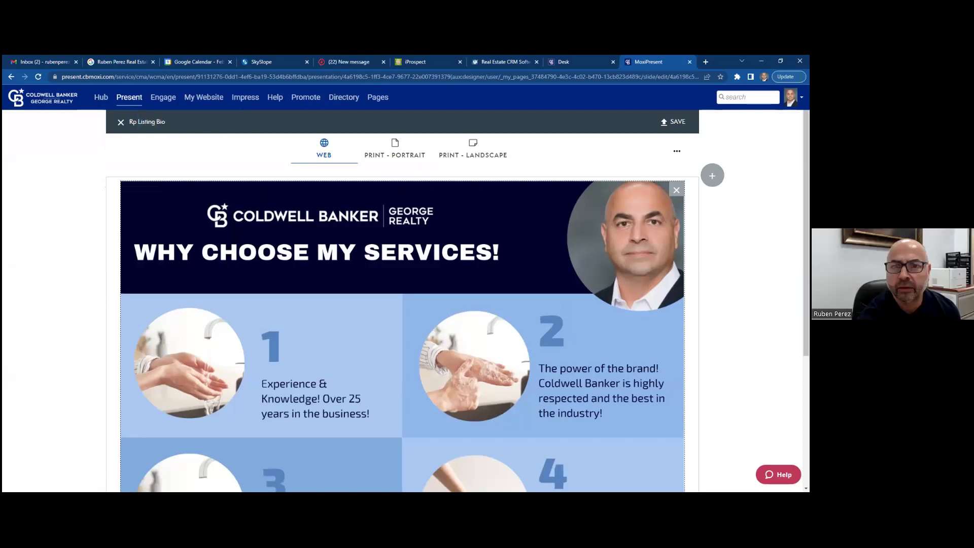
{"action": "left_click", "coordinate": [677, 150]}
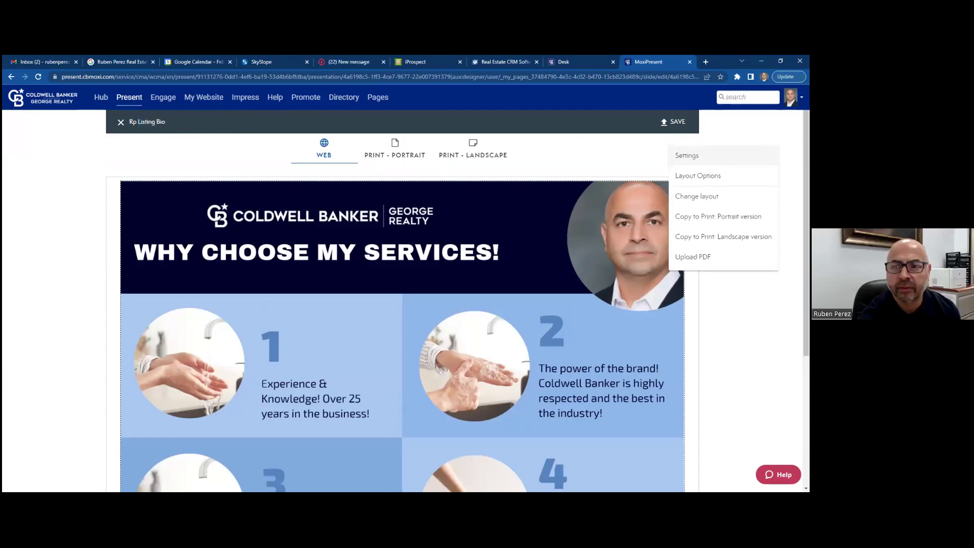
{"action": "left_click", "coordinate": [121, 123]}
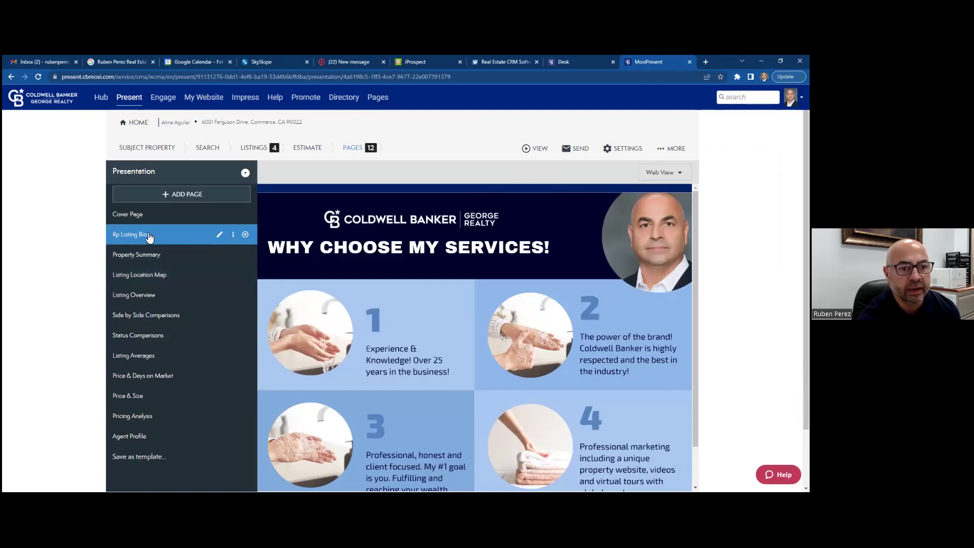
{"action": "scroll", "coordinate": [273, 357], "scroll_direction": "down", "scroll_amount": 5}
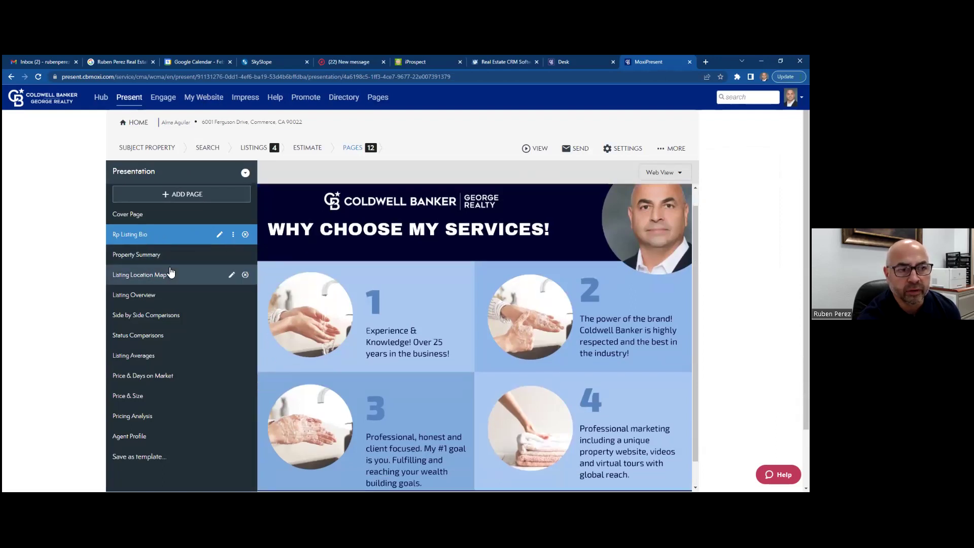
{"action": "scroll", "coordinate": [202, 189], "scroll_direction": "up", "scroll_amount": 3}
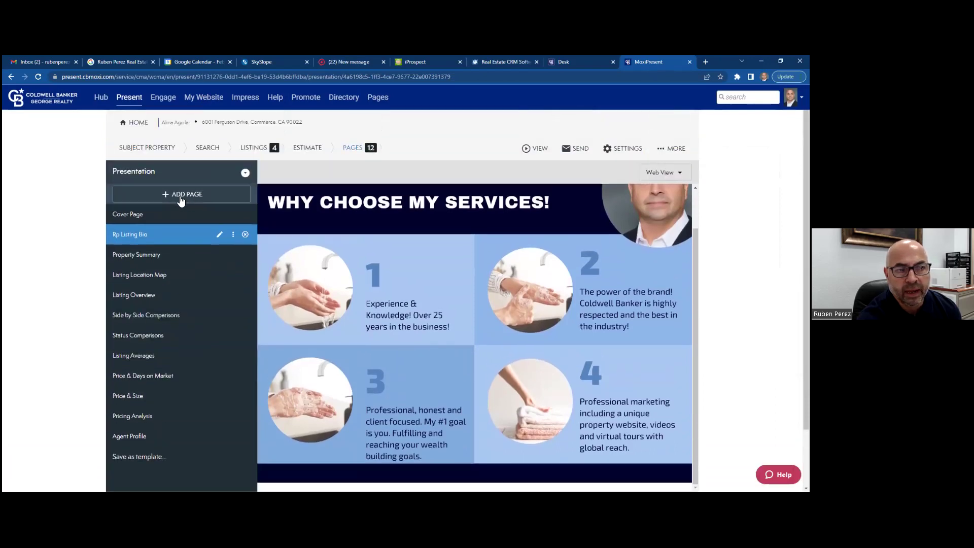
{"action": "left_click", "coordinate": [188, 195]}
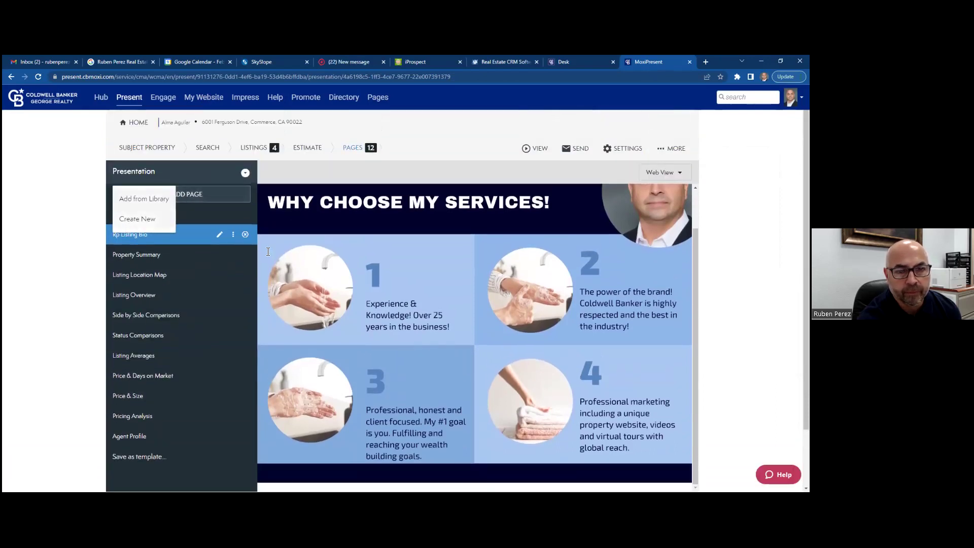
Step: Begin creating a new page by uploading PDF pages, then cancel the upload
{"action": "left_click", "coordinate": [126, 218]}
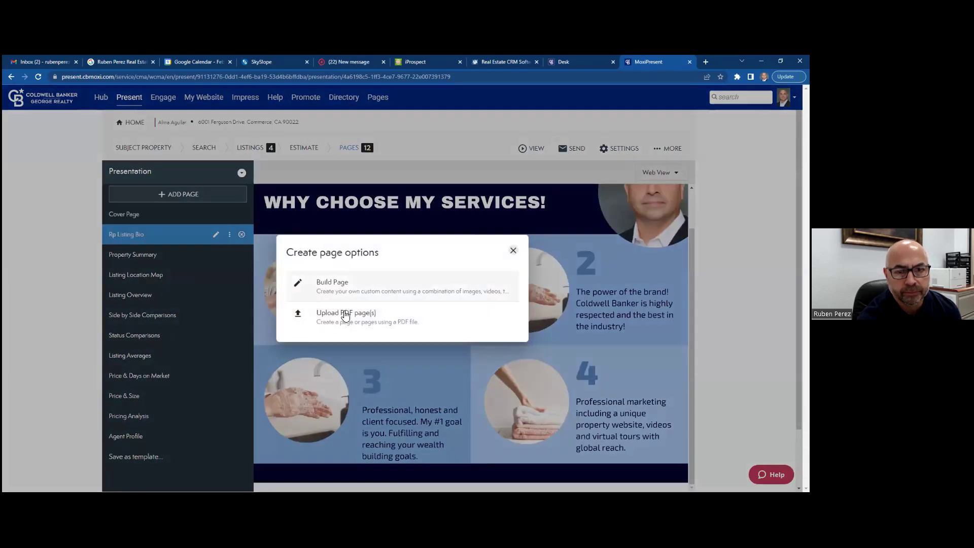
{"action": "left_click", "coordinate": [344, 315]}
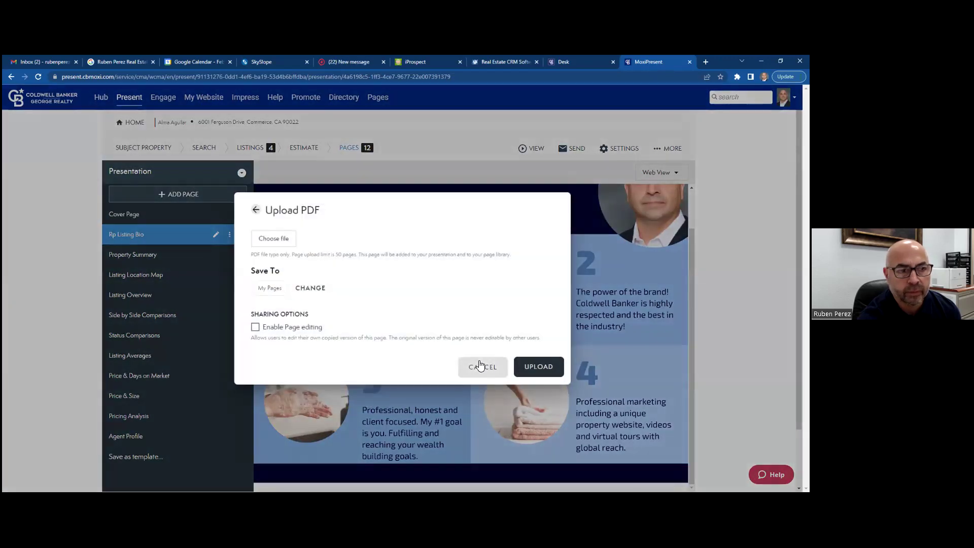
{"action": "left_click", "coordinate": [482, 365]}
{"action": "left_click", "coordinate": [160, 200]}
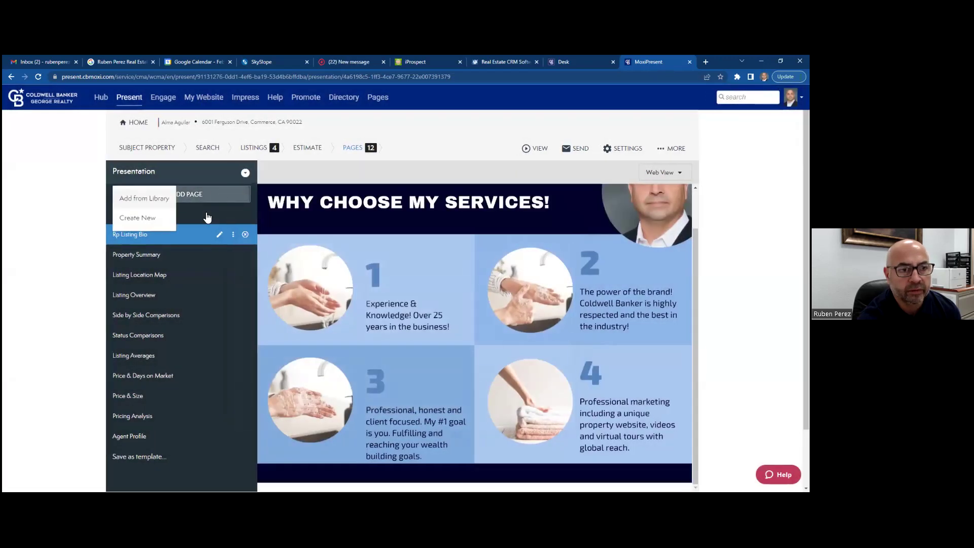
Step: Build a new page from the blank single-area layout and add a text block
{"action": "left_click", "coordinate": [145, 218]}
{"action": "left_click", "coordinate": [362, 288]}
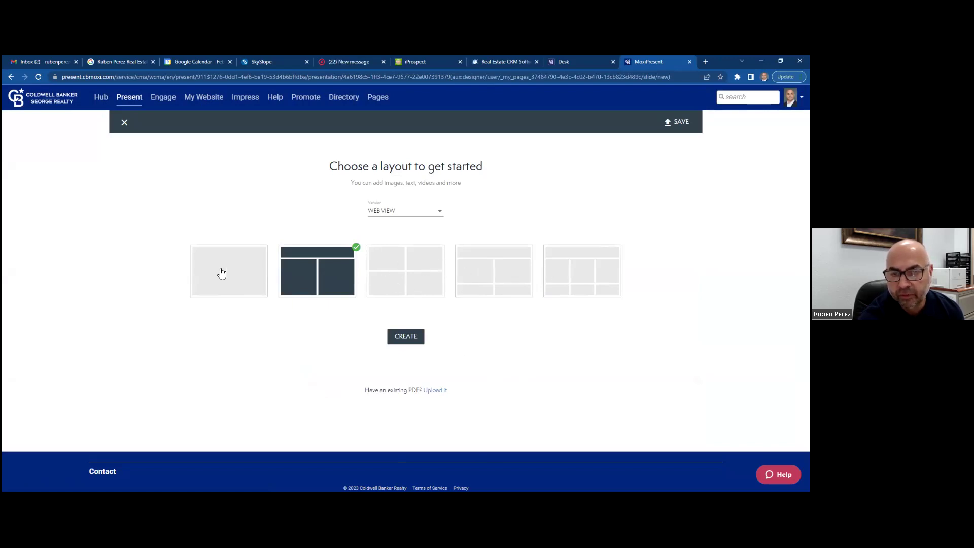
{"action": "left_click", "coordinate": [259, 286]}
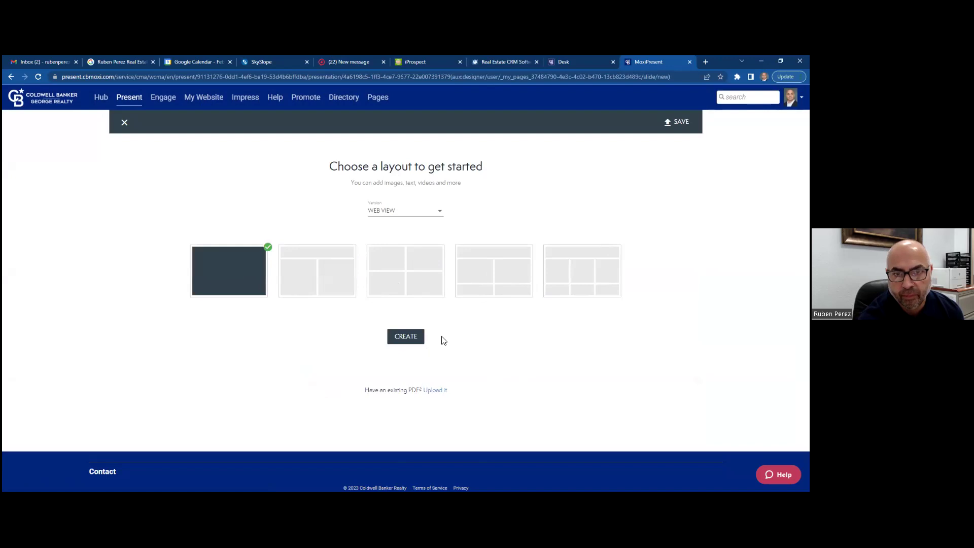
{"action": "left_click", "coordinate": [406, 336]}
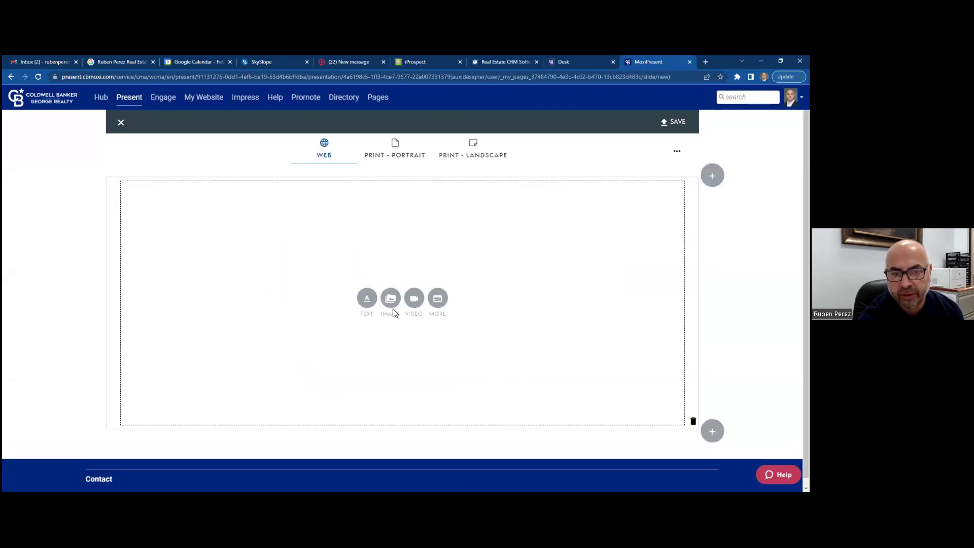
{"action": "left_click", "coordinate": [442, 305]}
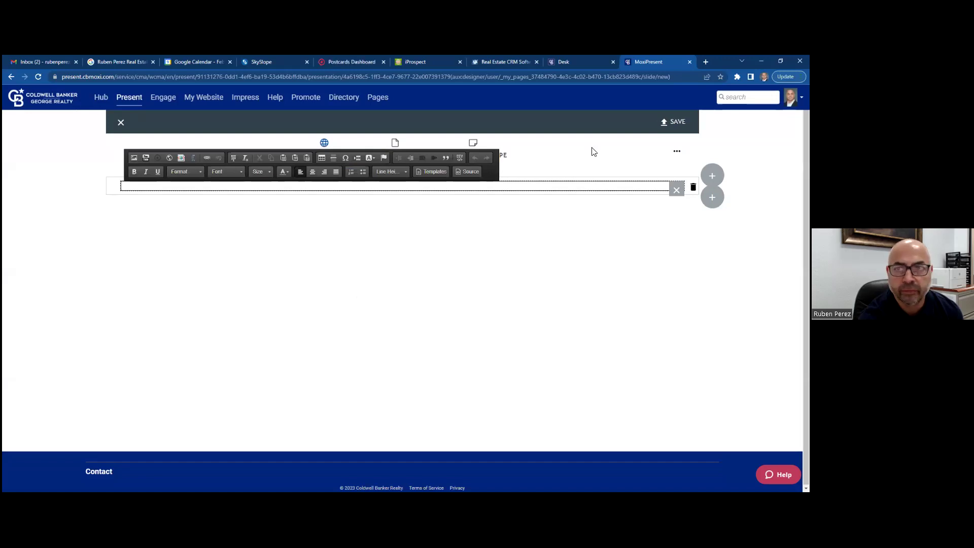
Step: Leave the page editor without saving, discarding the unsaved blank page
{"action": "left_click", "coordinate": [121, 123]}
{"action": "left_click", "coordinate": [417, 318]}
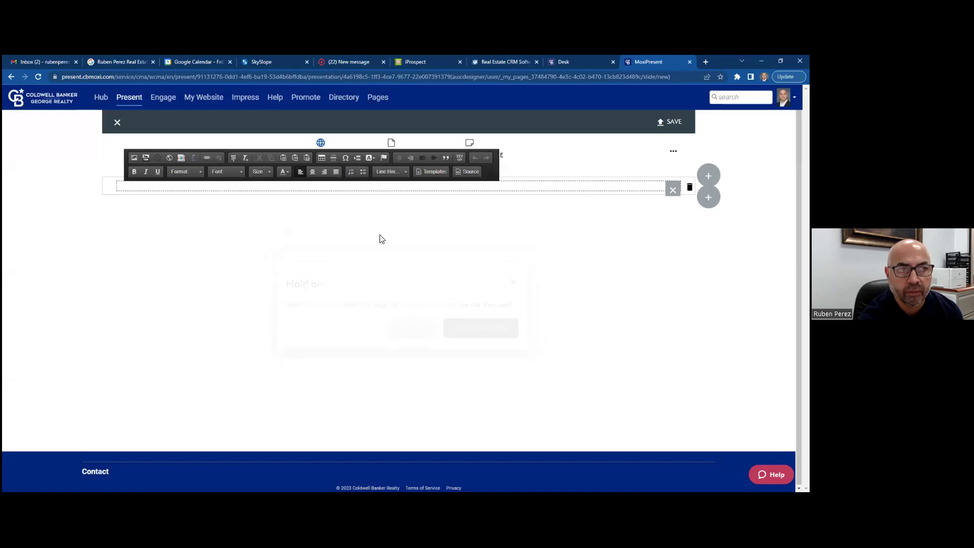
{"action": "left_click", "coordinate": [121, 123]}
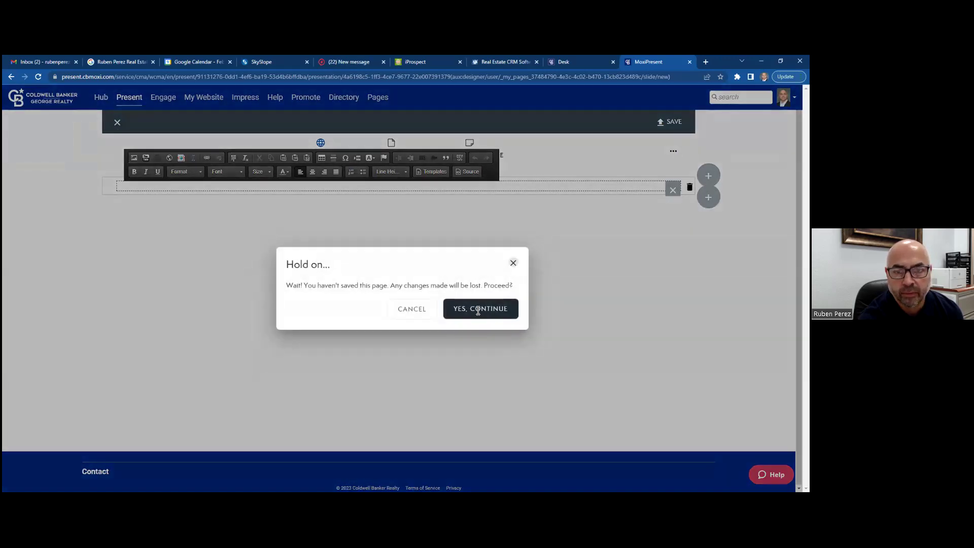
{"action": "left_click", "coordinate": [478, 308]}
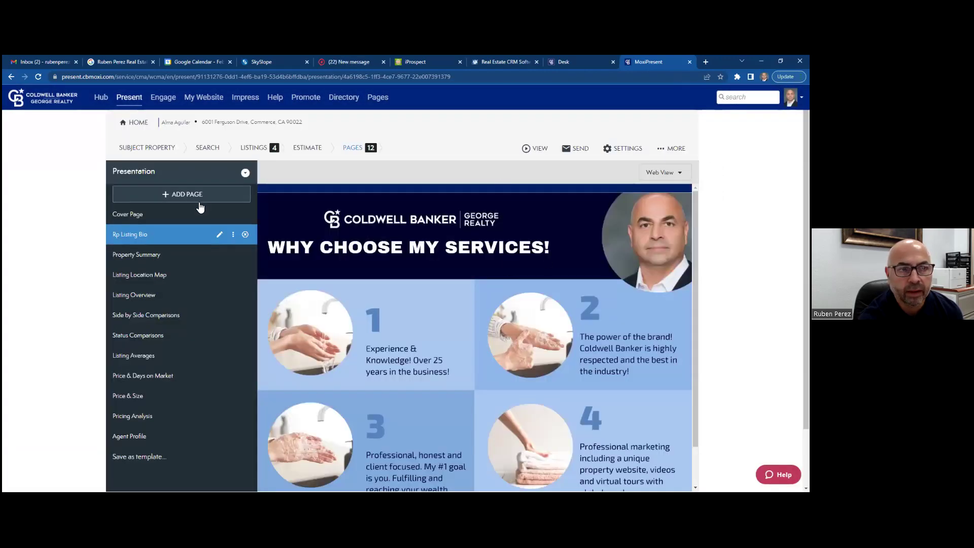
{"action": "left_click", "coordinate": [201, 200]}
Step: Create a new custom page from the blank single-area layout
{"action": "left_click", "coordinate": [146, 222]}
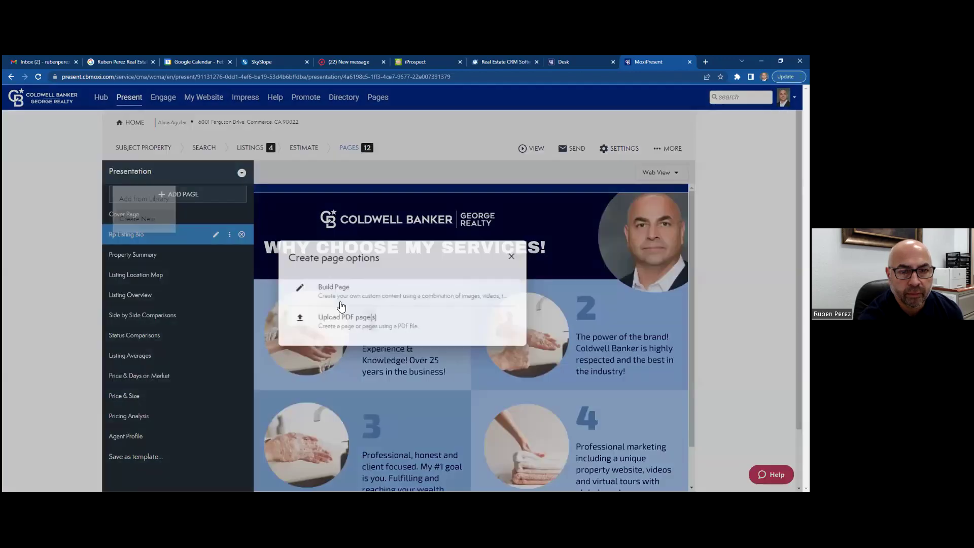
{"action": "left_click", "coordinate": [365, 290]}
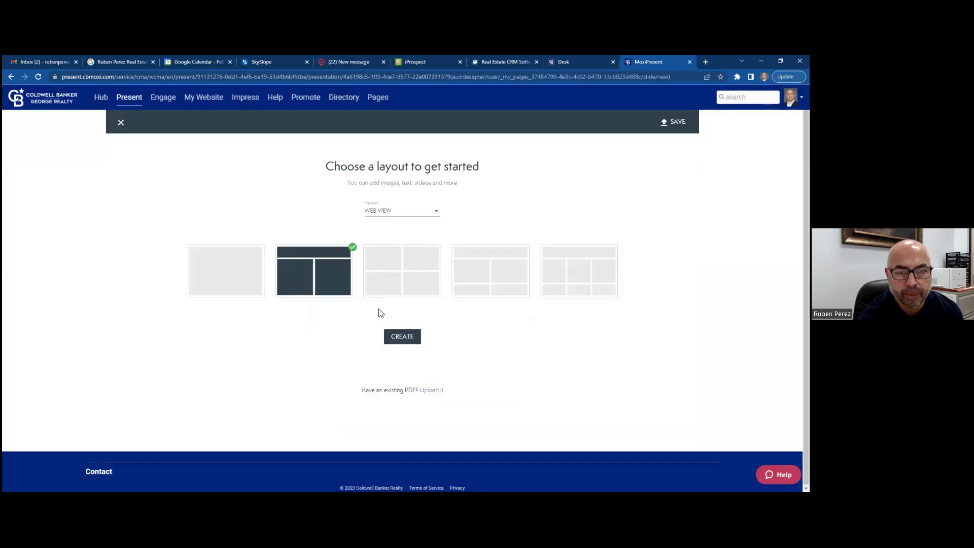
{"action": "left_click", "coordinate": [236, 280]}
{"action": "left_click", "coordinate": [400, 339]}
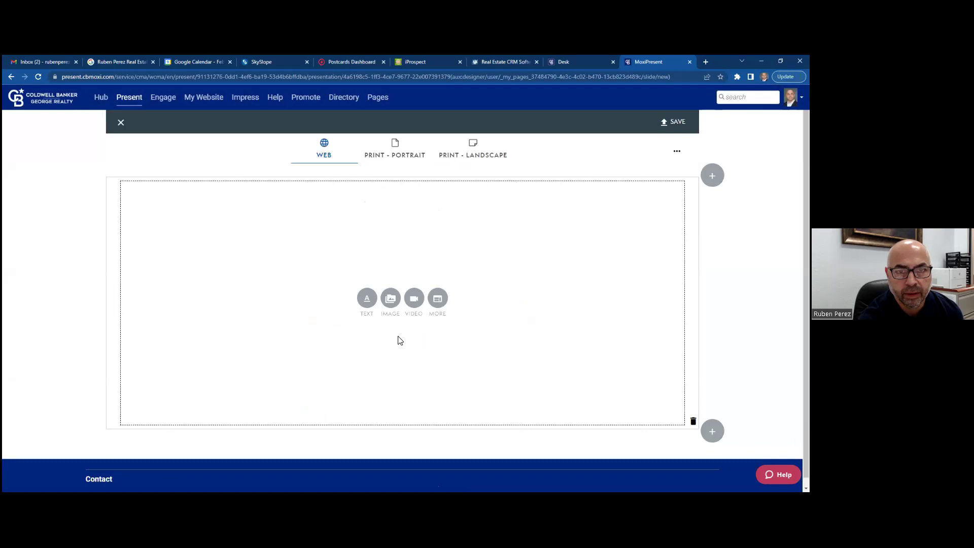
Step: Add a video block and fill its address with the saved youtu.be YouTube link
{"action": "left_click", "coordinate": [413, 298]}
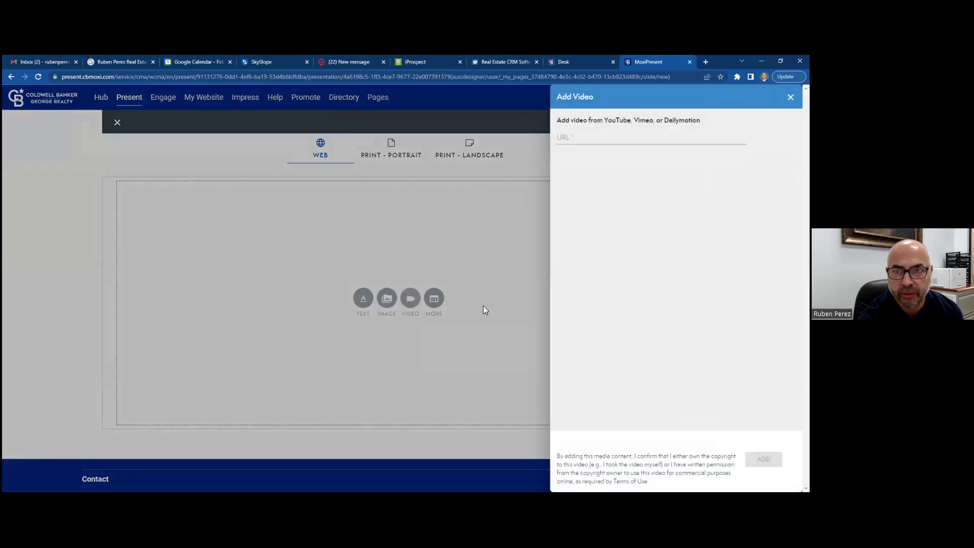
{"action": "left_click", "coordinate": [594, 139]}
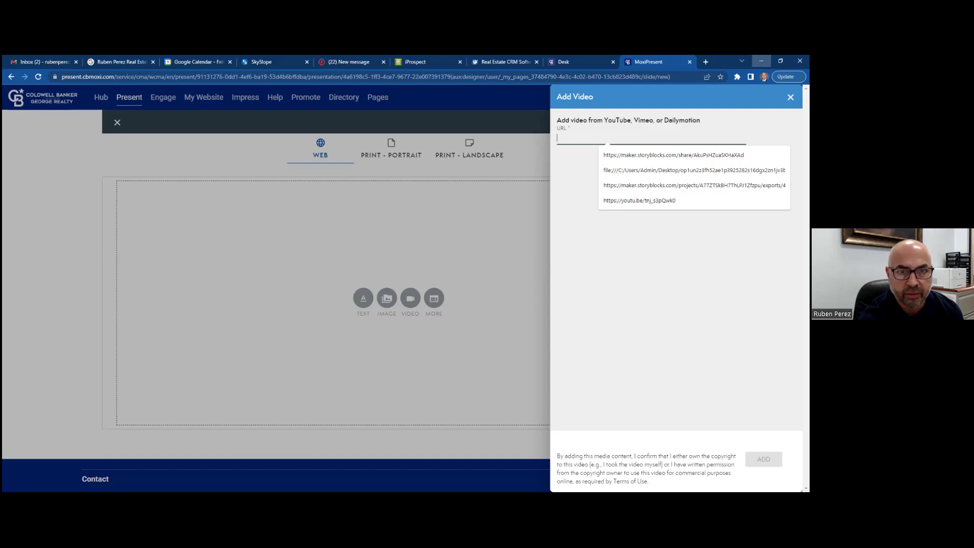
{"action": "left_click", "coordinate": [643, 194]}
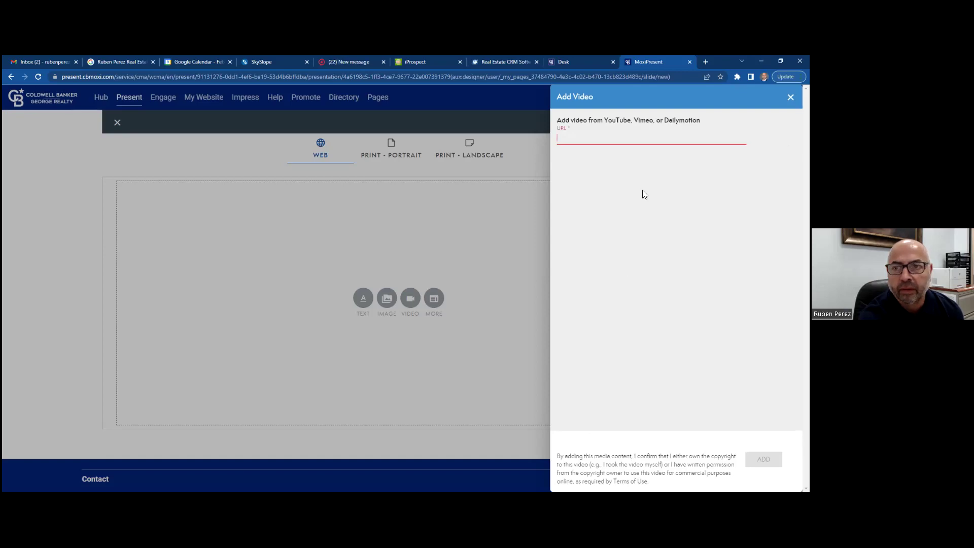
{"action": "left_click", "coordinate": [585, 140]}
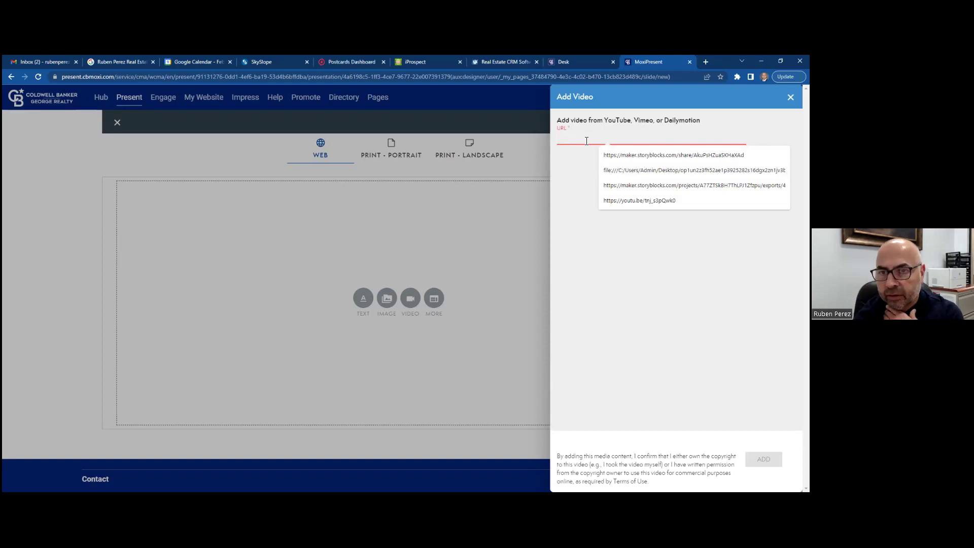
{"action": "left_click", "coordinate": [631, 201]}
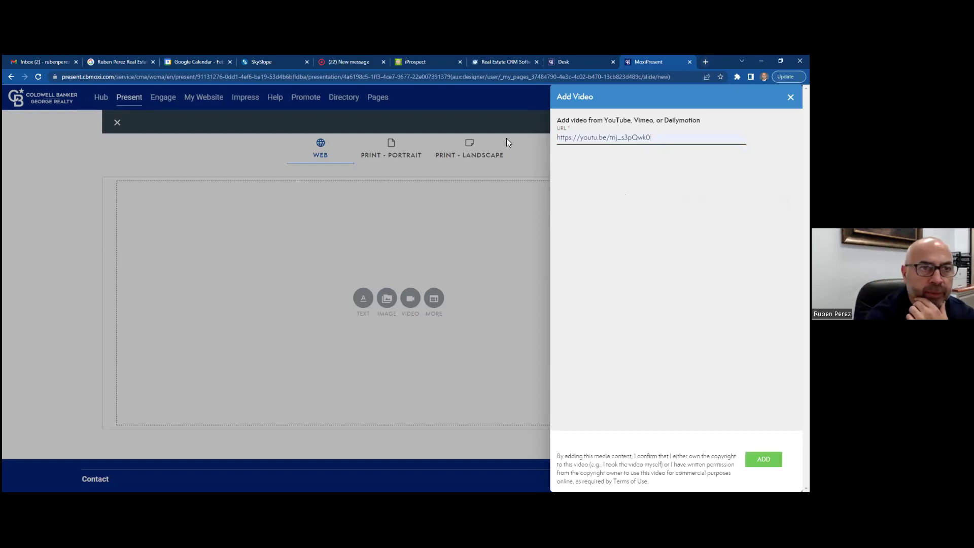
{"action": "left_click", "coordinate": [177, 77]}
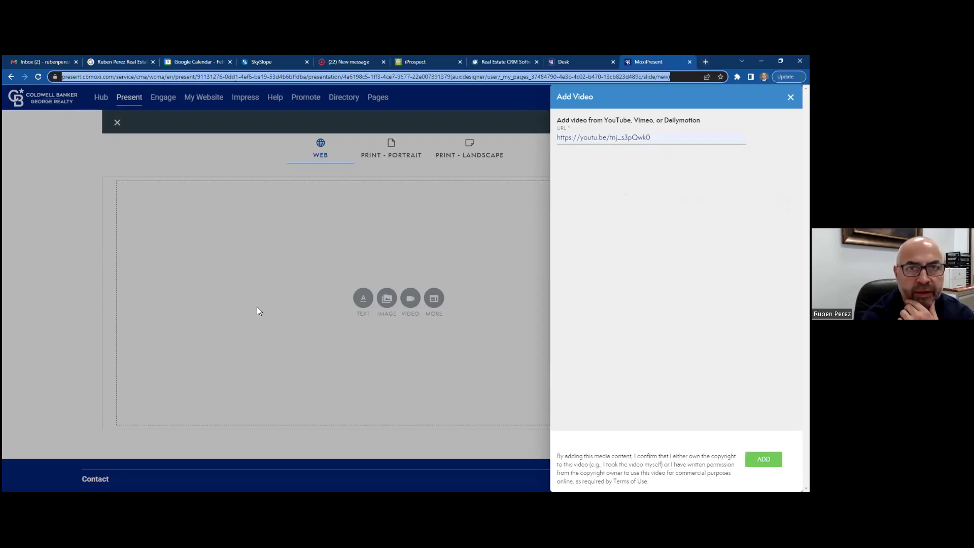
Step: Close the Add Video form without adding it and switch to the Desk apps dashboard
{"action": "left_click", "coordinate": [252, 293]}
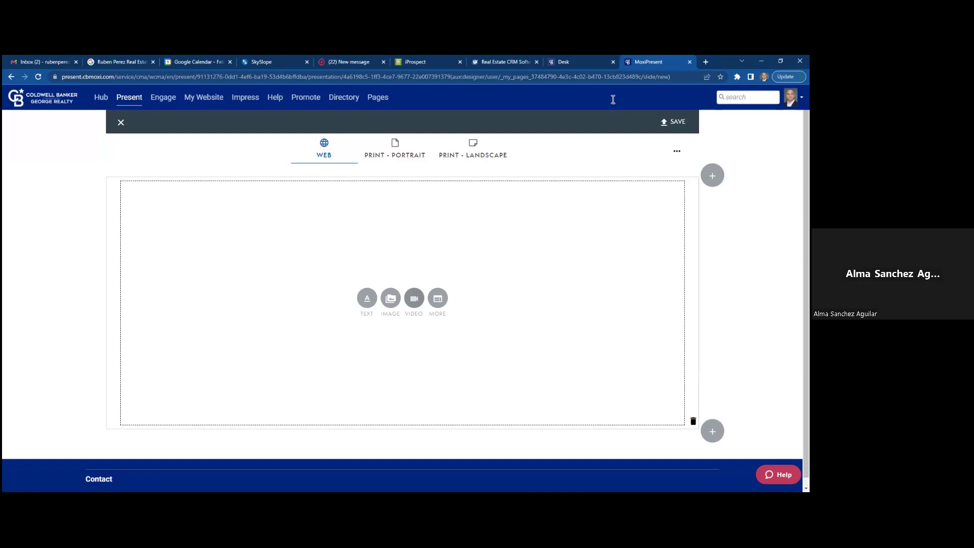
{"action": "left_click", "coordinate": [566, 63]}
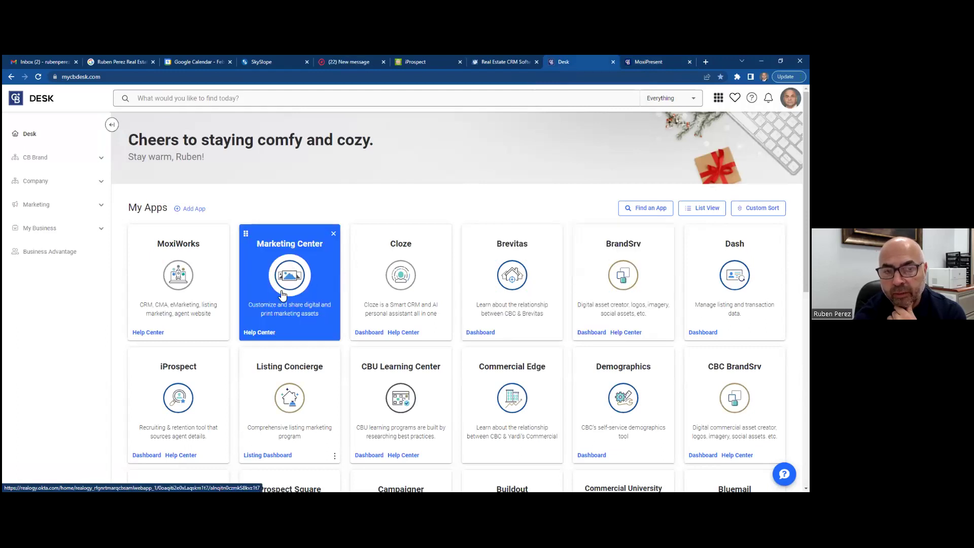
Step: Open BrandSrv and choose Custom Video under MARKETING ASSETS > Videos
{"action": "left_click", "coordinate": [624, 284]}
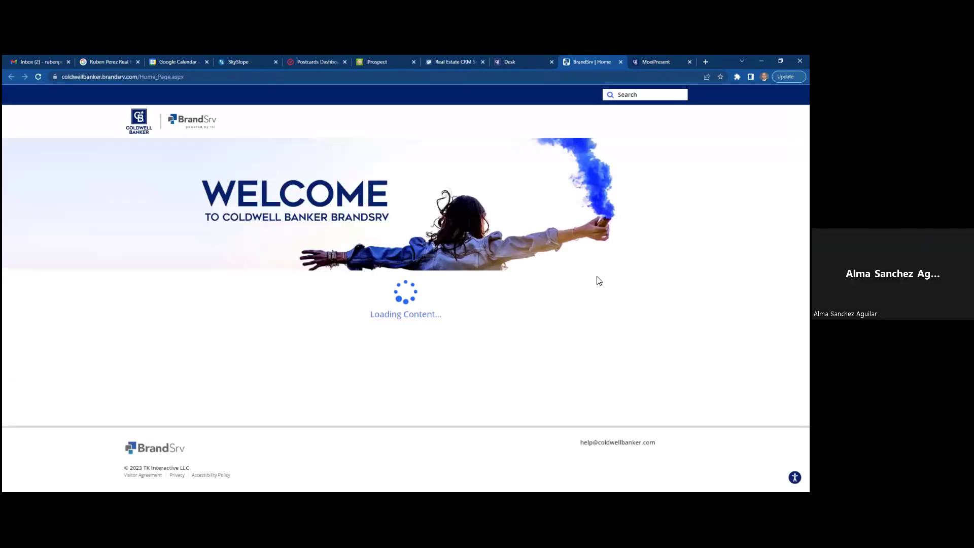
{"action": "mouse_move", "coordinate": [494, 142]}
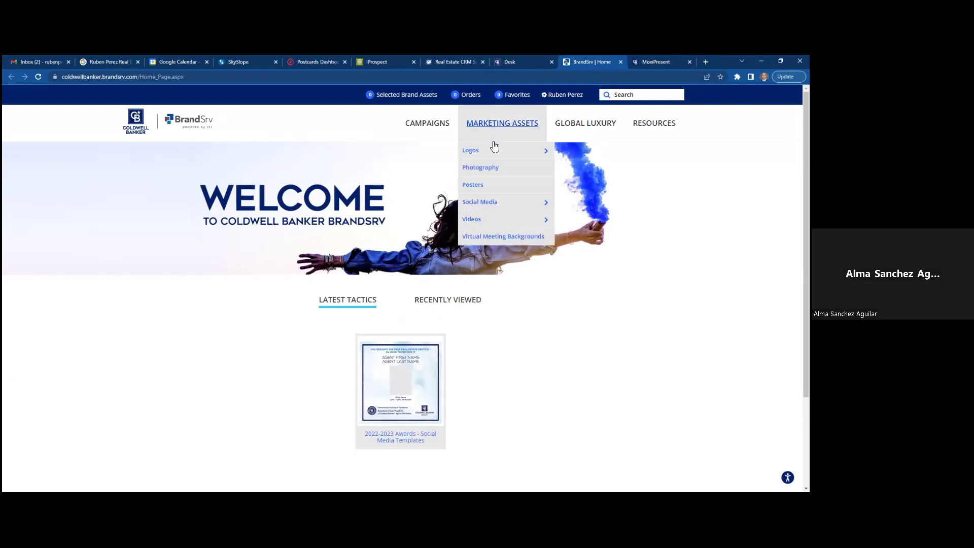
{"action": "mouse_move", "coordinate": [535, 226]}
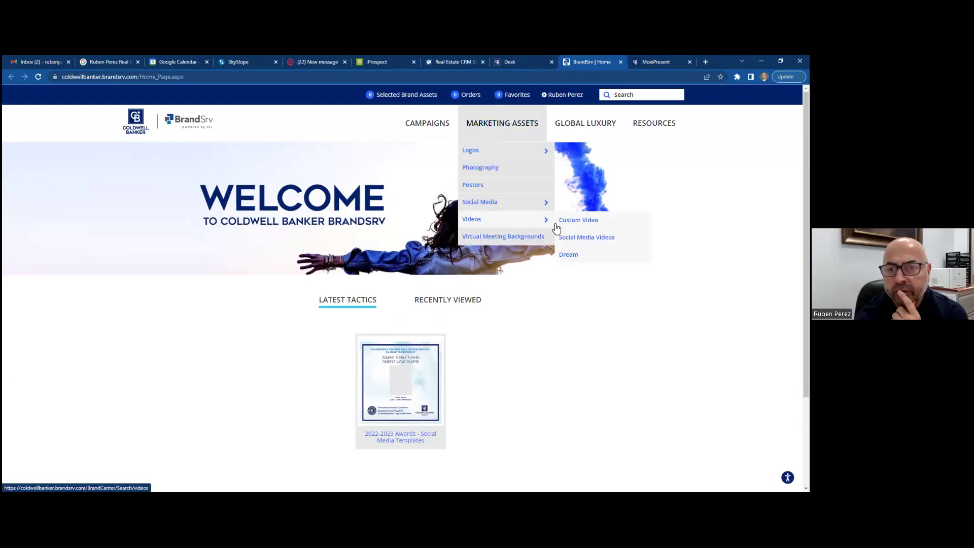
{"action": "left_click", "coordinate": [581, 220]}
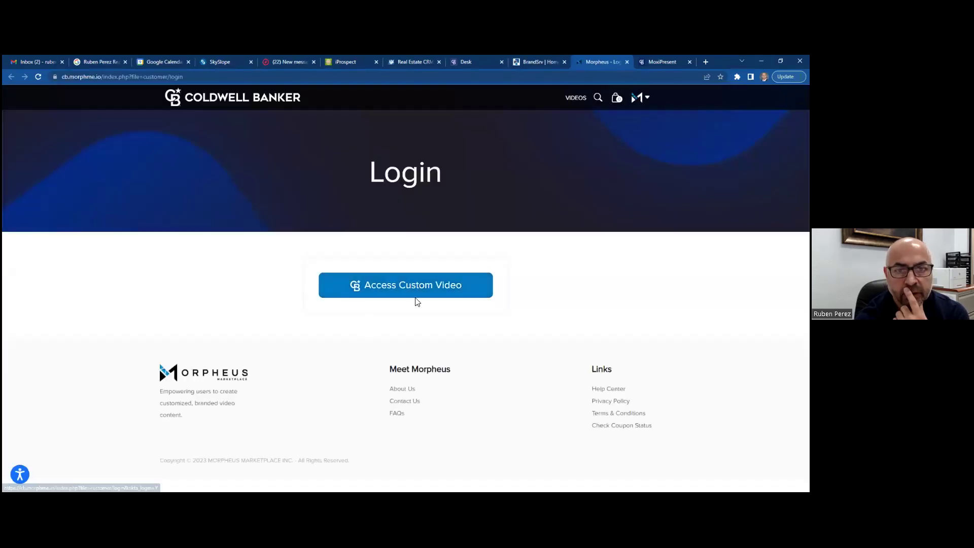
Step: Sign in to Custom Video, open Dream Campaign, and play Dream - Agent-Focus :30 full screen
{"action": "left_click", "coordinate": [472, 292]}
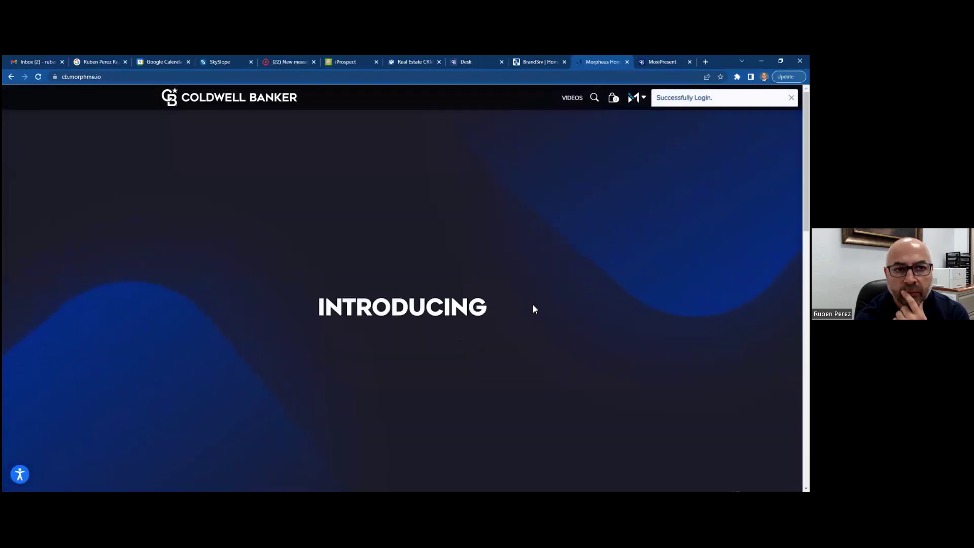
{"action": "scroll", "coordinate": [453, 331], "scroll_direction": "down", "scroll_amount": 3}
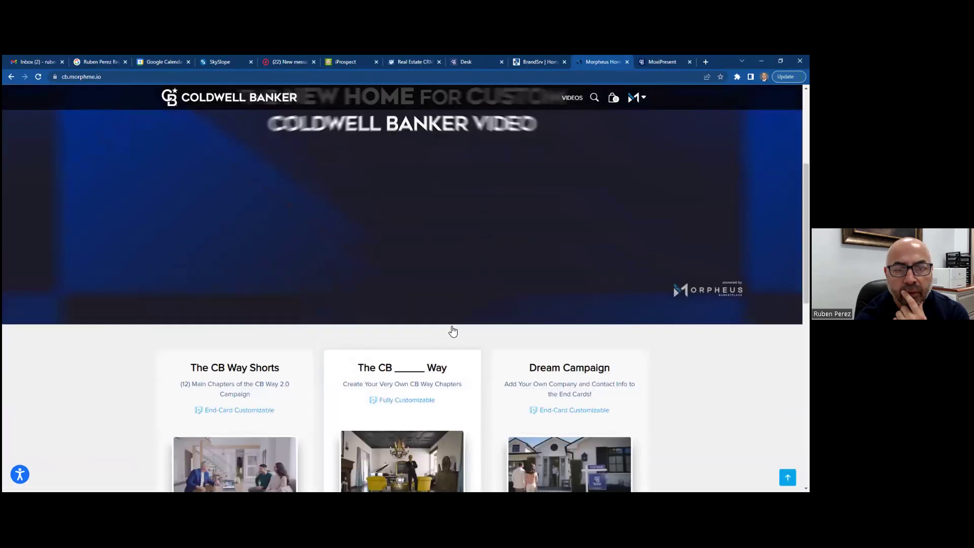
{"action": "scroll", "coordinate": [453, 331], "scroll_direction": "down", "scroll_amount": 3}
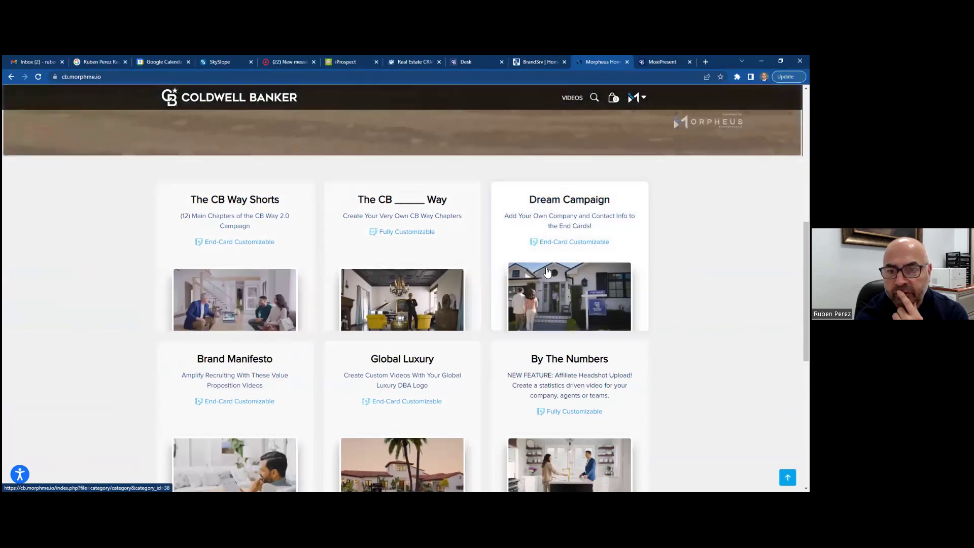
{"action": "left_click", "coordinate": [570, 309]}
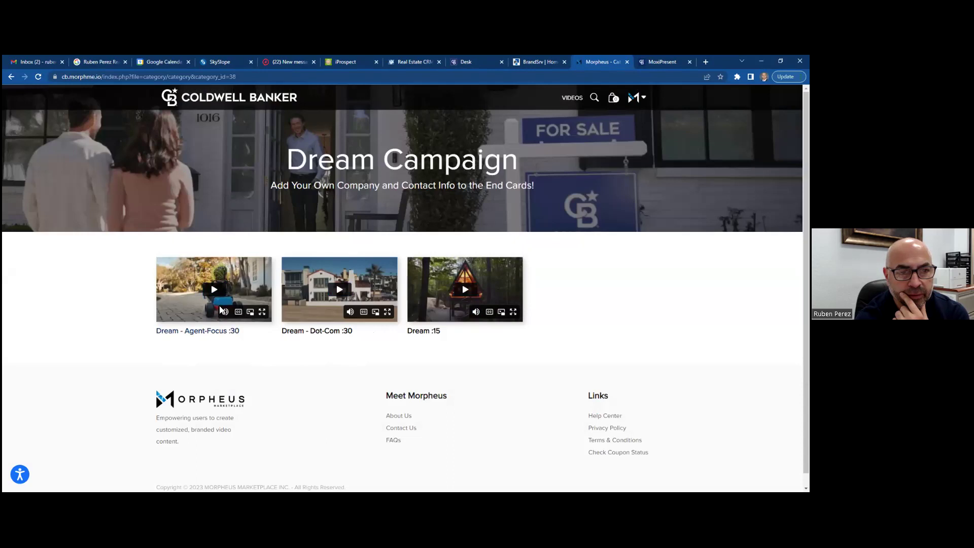
{"action": "left_click", "coordinate": [227, 294]}
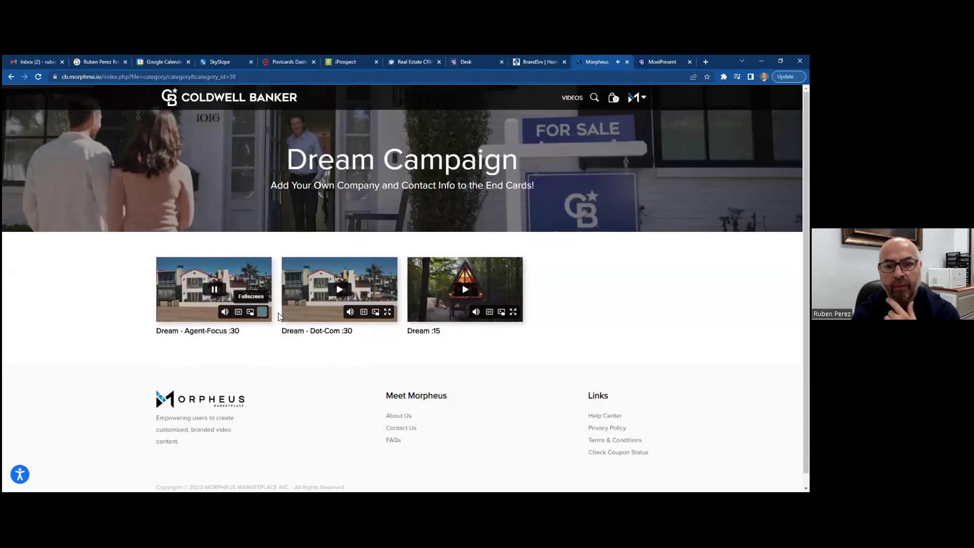
{"action": "left_click", "coordinate": [261, 312]}
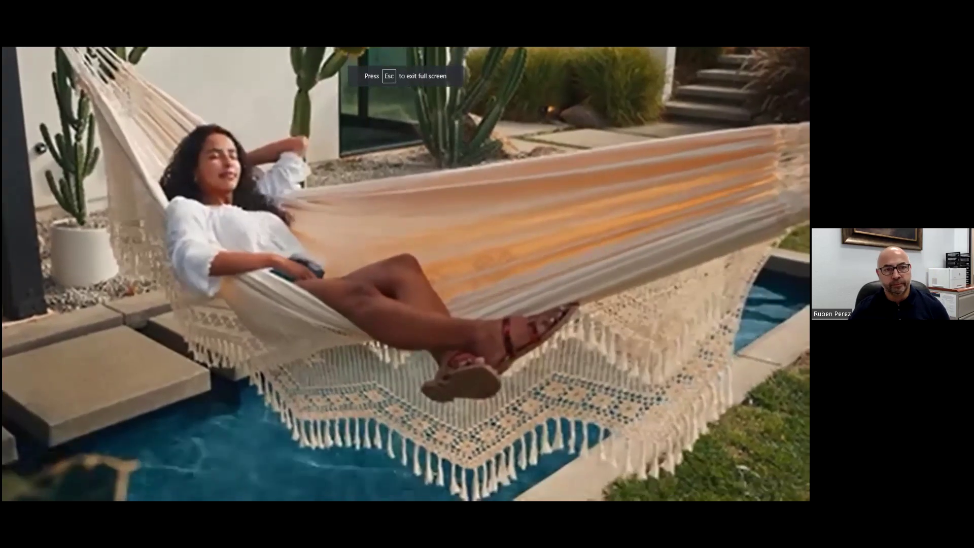
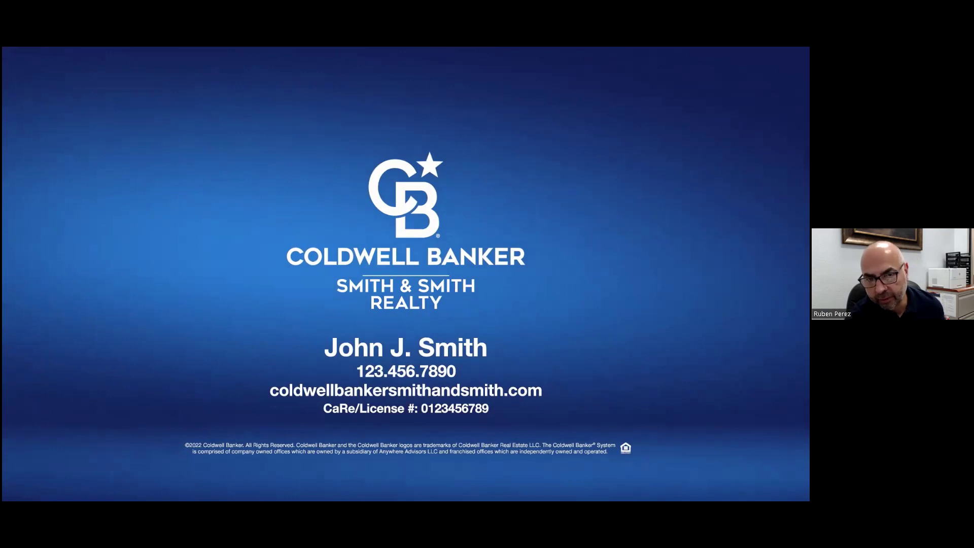
Step: Exit full-screen playback to get back to the Dream Campaign page's three videos
{"action": "key", "text": "Escape"}
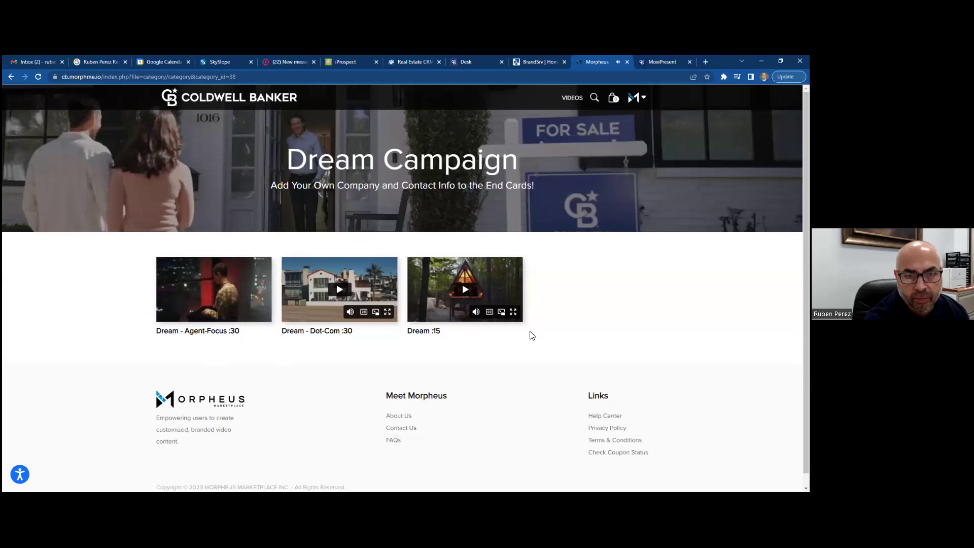
Step: Play and pause the Dream - Agent-Focus :30 preview, then switch to the BrandSrv welcome page
{"action": "scroll", "coordinate": [527, 332], "scroll_direction": "down", "scroll_amount": 1}
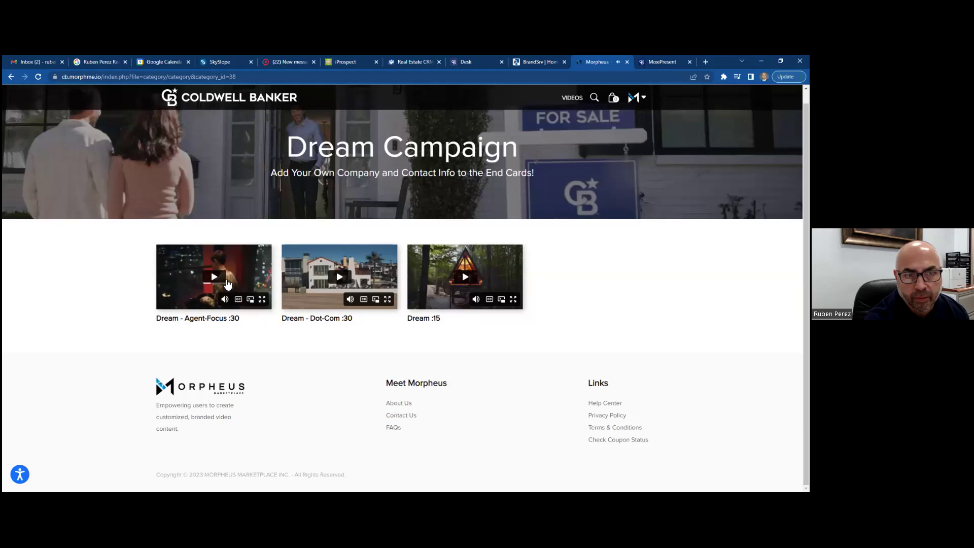
{"action": "scroll", "coordinate": [611, 203], "scroll_direction": "up", "scroll_amount": 1}
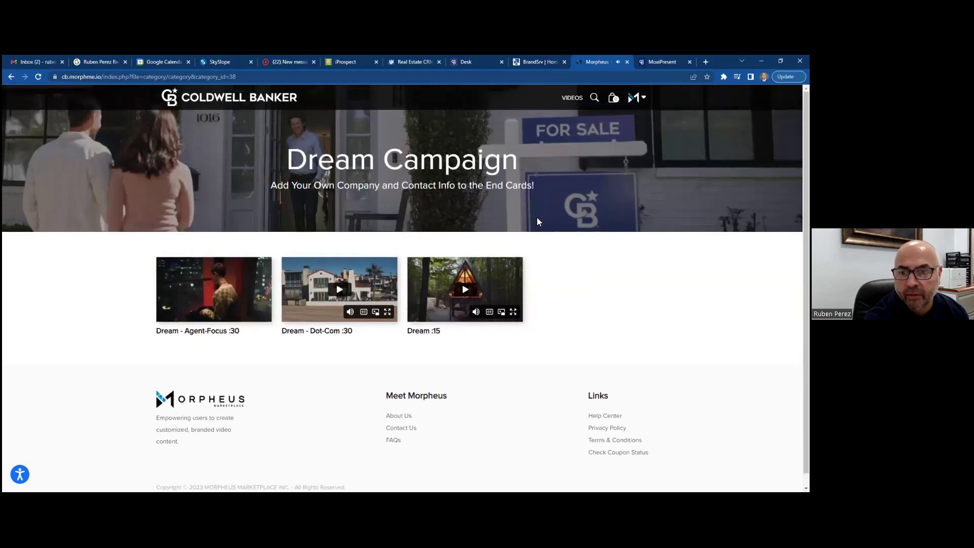
{"action": "scroll", "coordinate": [608, 344], "scroll_direction": "down", "scroll_amount": 1}
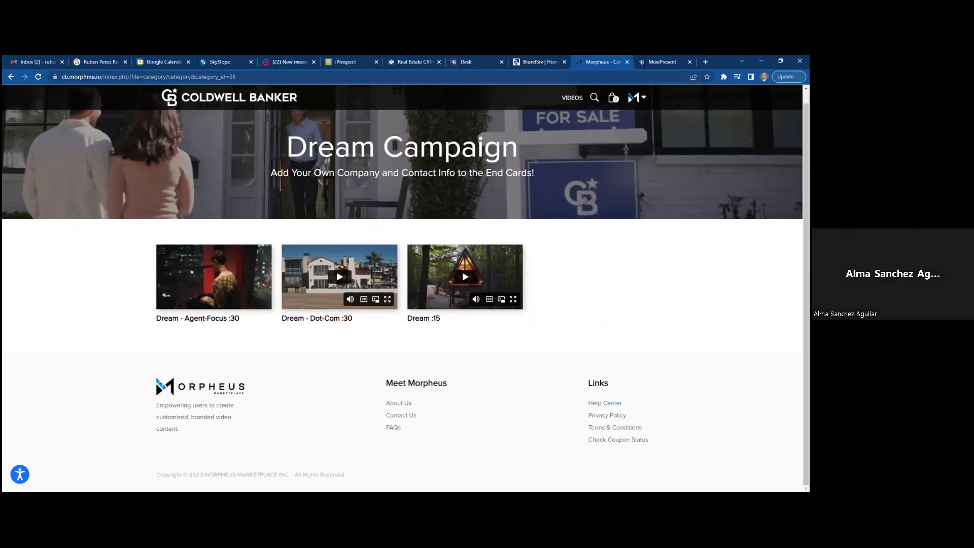
{"action": "right_click", "coordinate": [198, 295]}
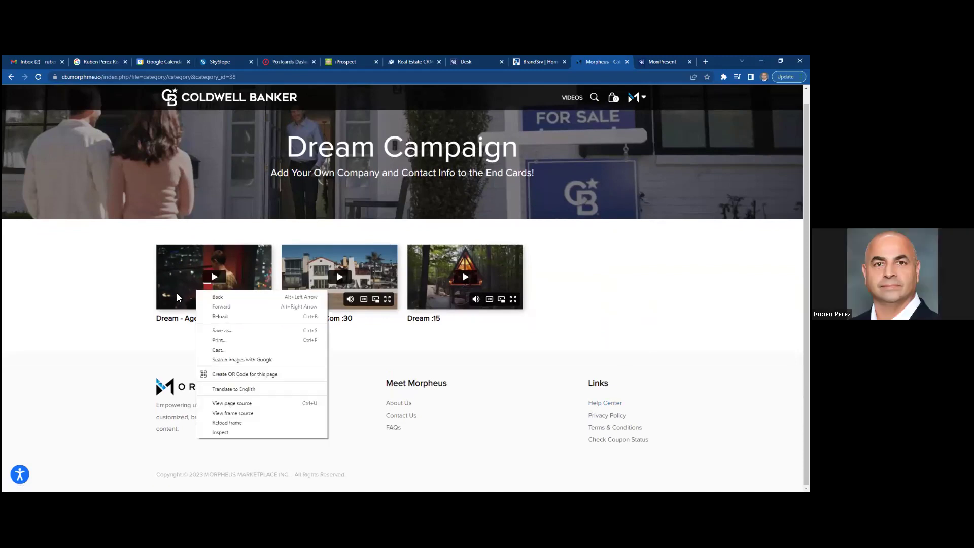
{"action": "left_click", "coordinate": [223, 287]}
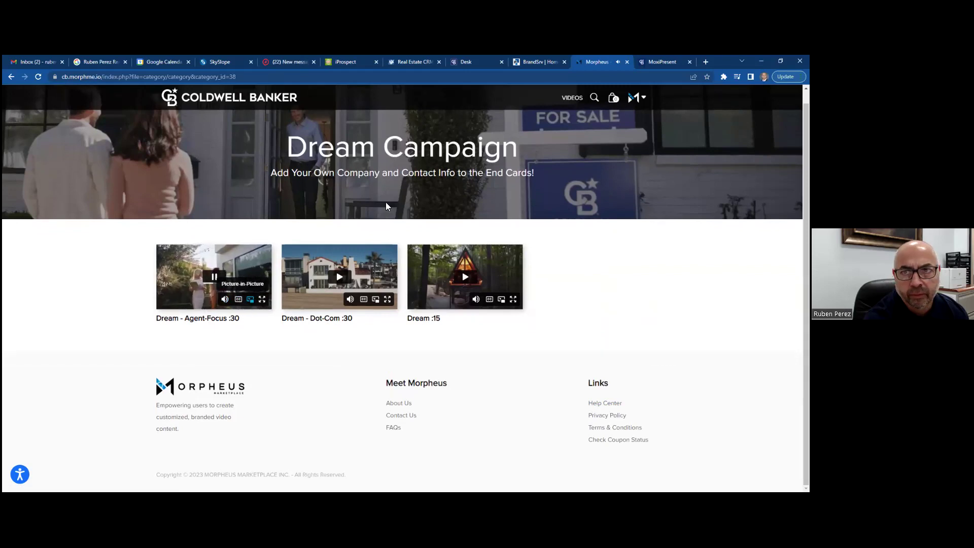
{"action": "scroll", "coordinate": [507, 152], "scroll_direction": "up", "scroll_amount": 1}
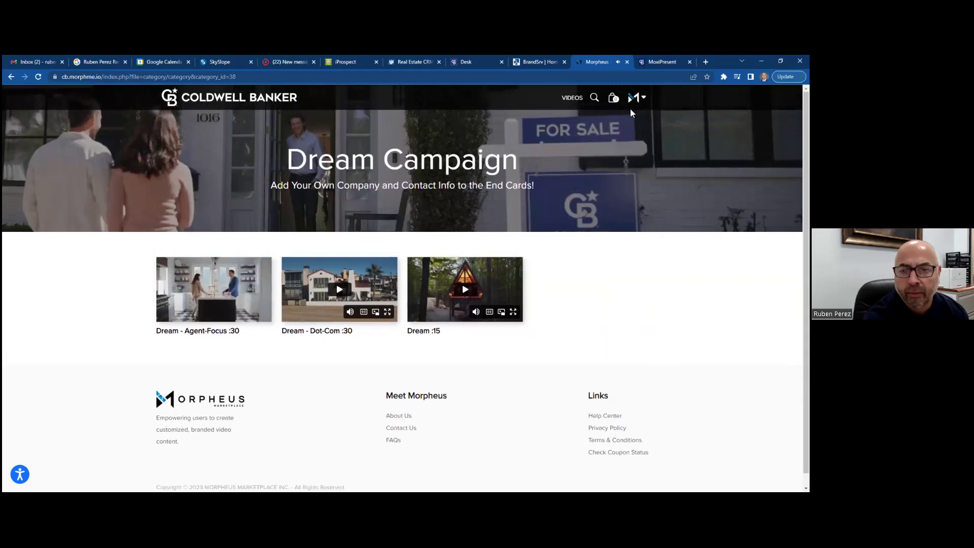
{"action": "scroll", "coordinate": [345, 368], "scroll_direction": "down", "scroll_amount": 1}
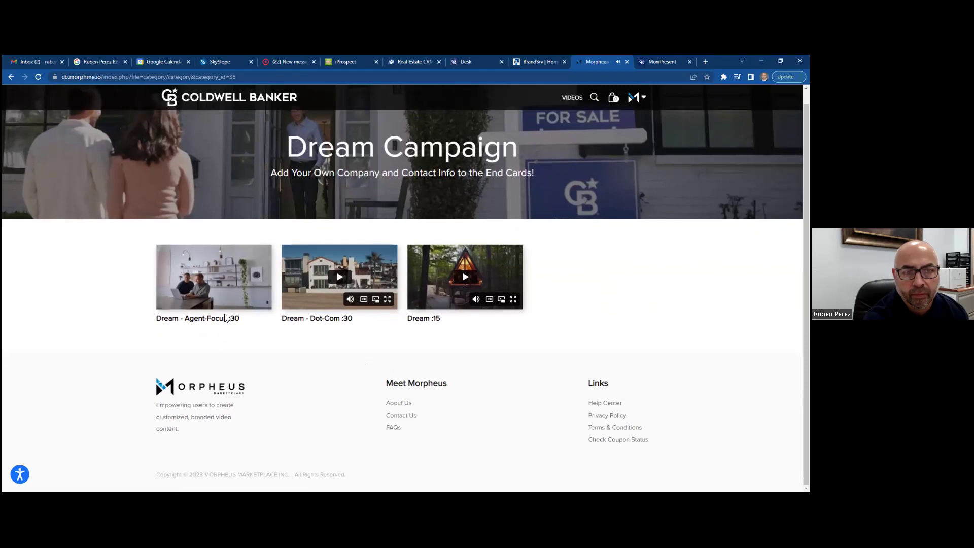
{"action": "left_click", "coordinate": [240, 282]}
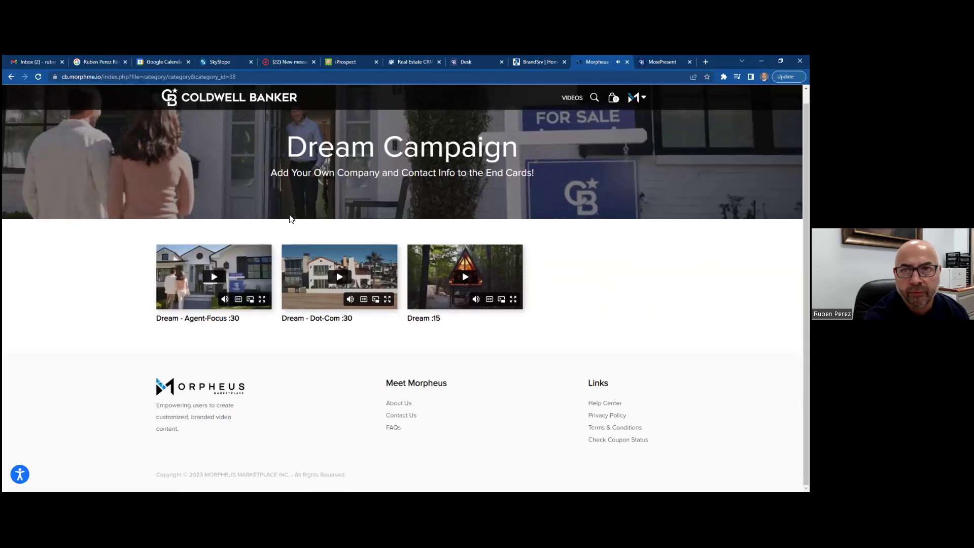
{"action": "scroll", "coordinate": [289, 218], "scroll_direction": "up", "scroll_amount": 1}
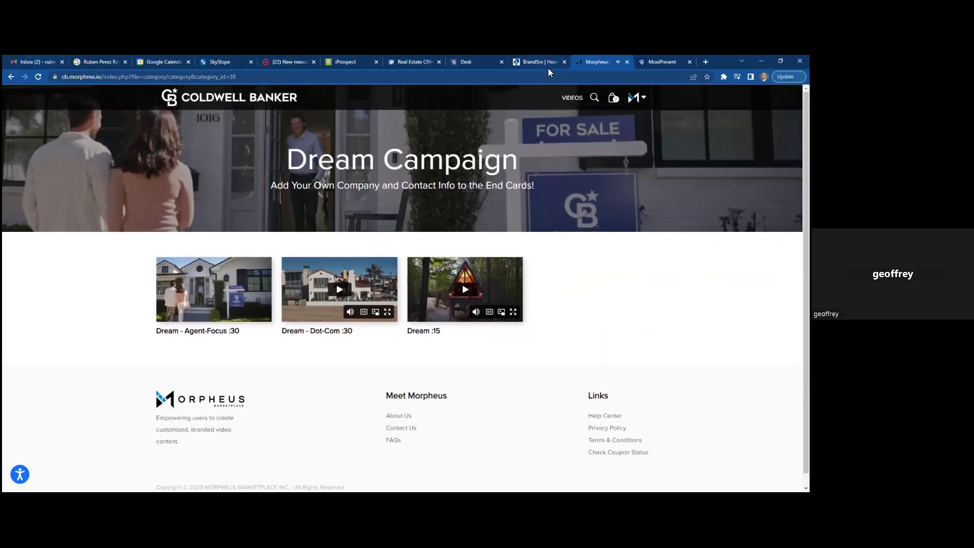
{"action": "left_click", "coordinate": [547, 66]}
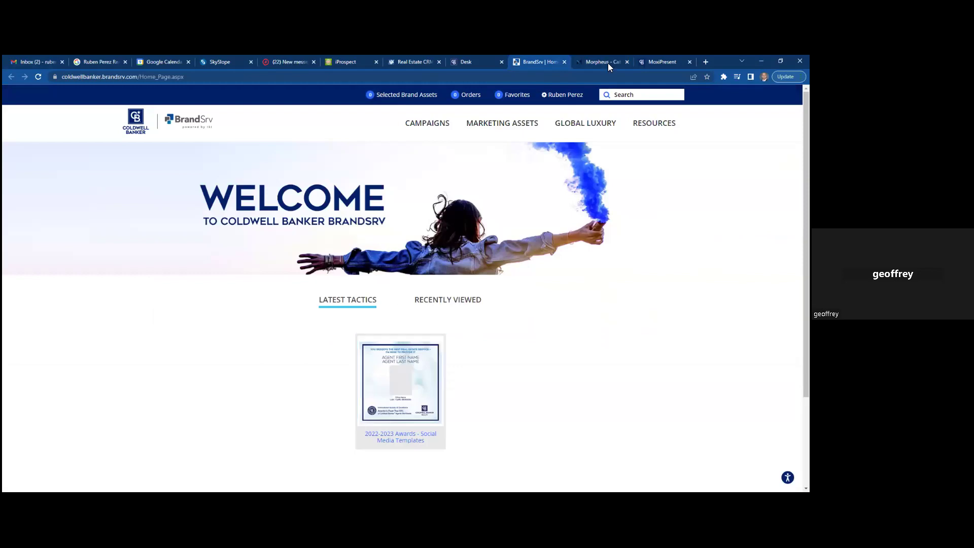
Step: Close the old Morpheus tab and reopen Morpheus Home from the BrandSrv Morpheus link
{"action": "left_click", "coordinate": [608, 63]}
{"action": "left_click", "coordinate": [626, 61]}
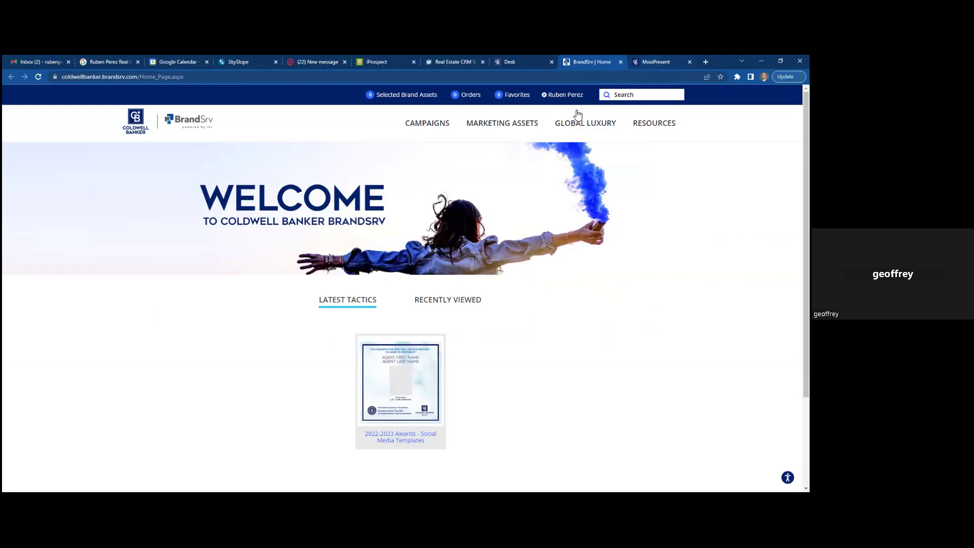
{"action": "mouse_move", "coordinate": [562, 95]}
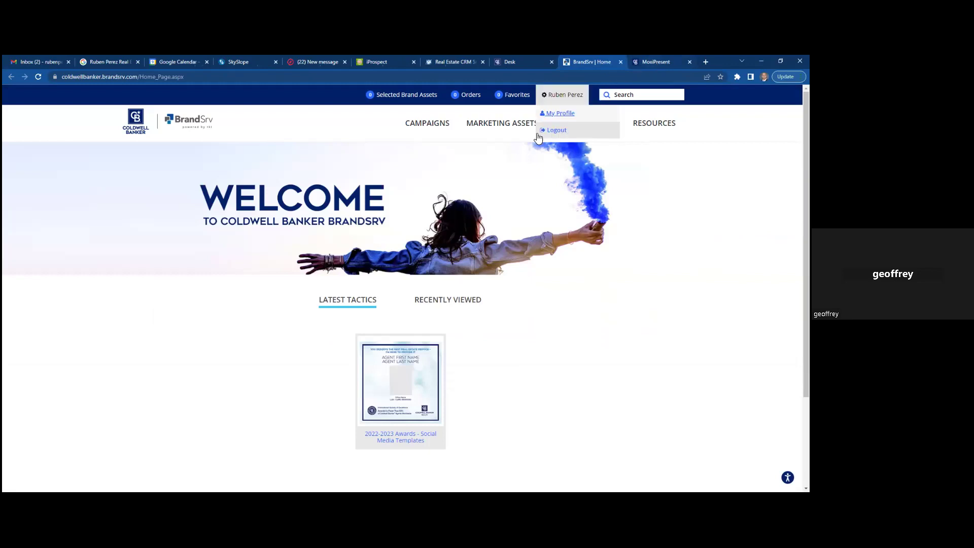
{"action": "left_click", "coordinate": [578, 221]}
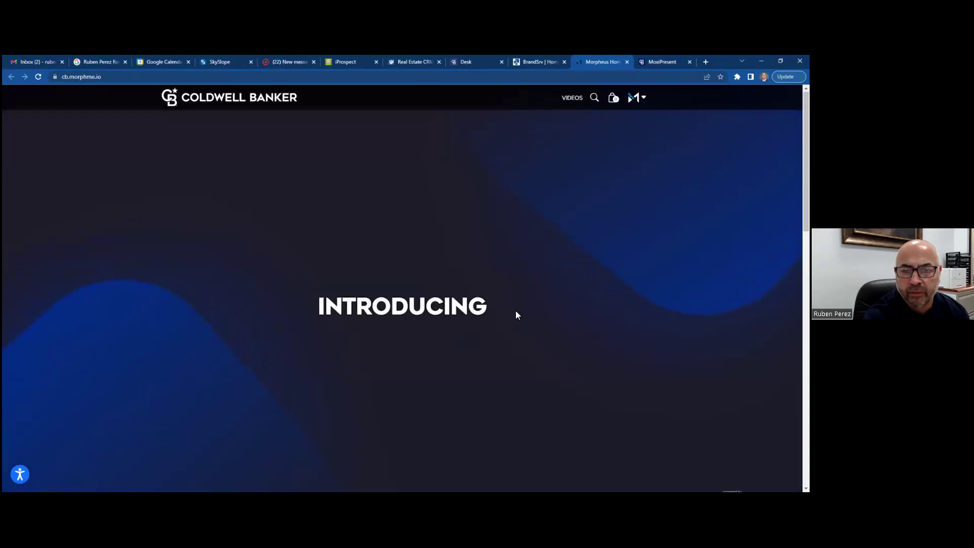
Step: Open the Dream Campaign collection, then its Dream - Agent-Focus :30 customization page
{"action": "scroll", "coordinate": [515, 312], "scroll_direction": "down", "scroll_amount": 5}
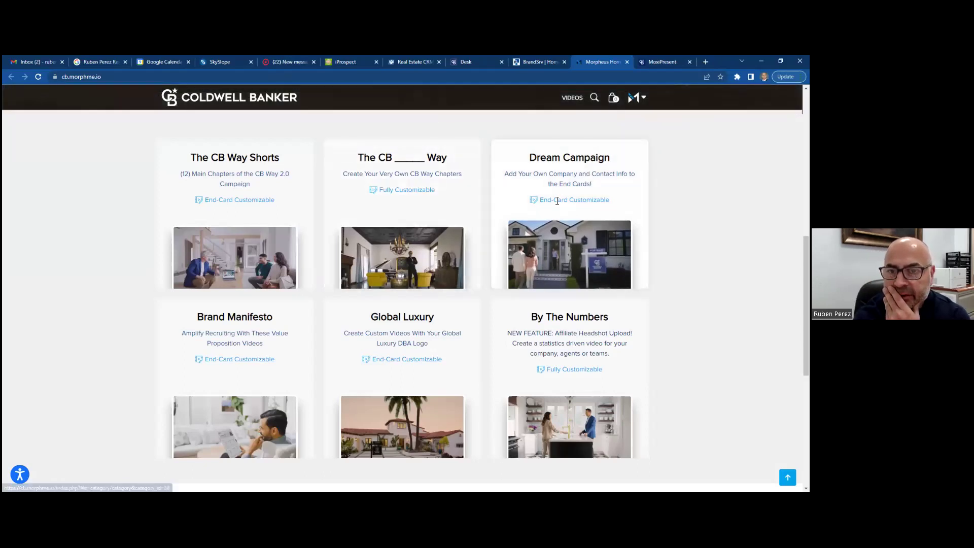
{"action": "scroll", "coordinate": [559, 269], "scroll_direction": "down", "scroll_amount": 1}
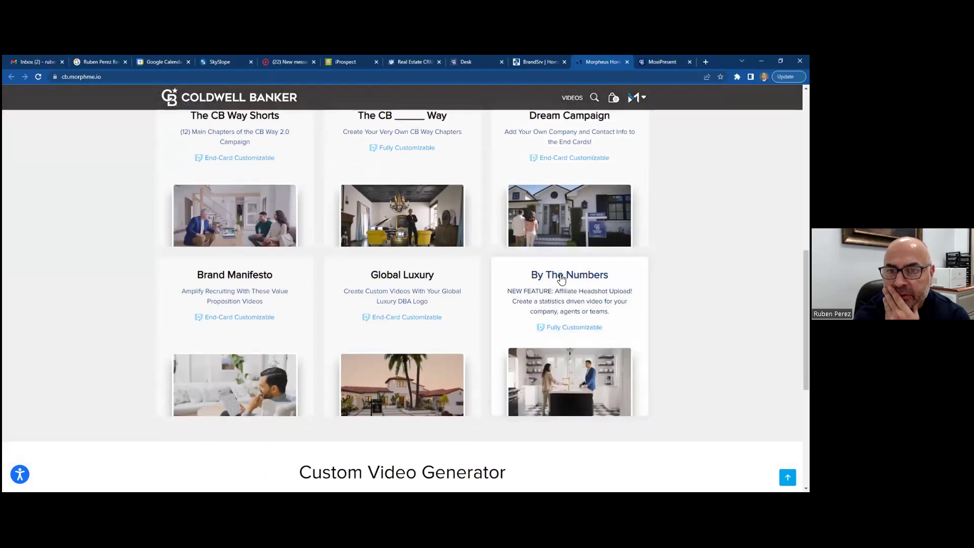
{"action": "scroll", "coordinate": [563, 274], "scroll_direction": "up", "scroll_amount": 3}
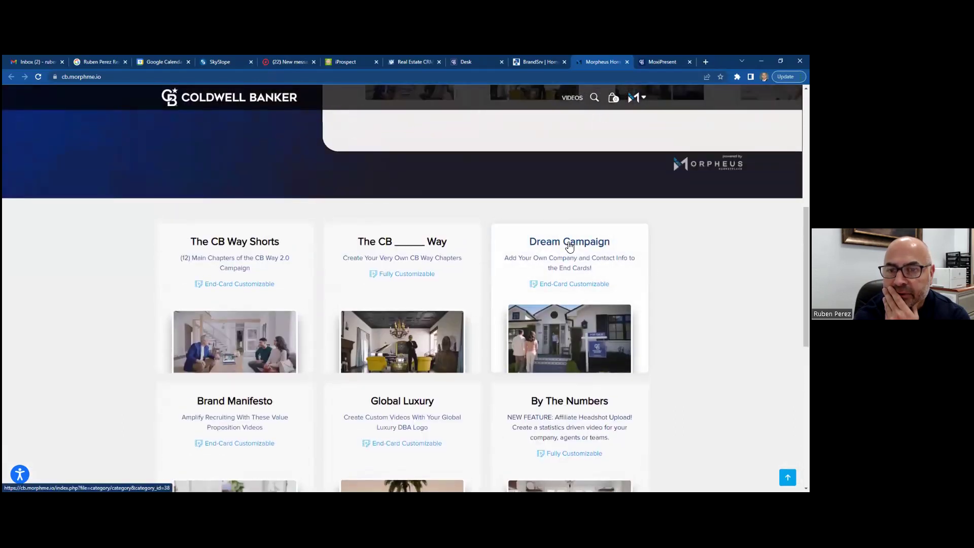
{"action": "left_click", "coordinate": [568, 243]}
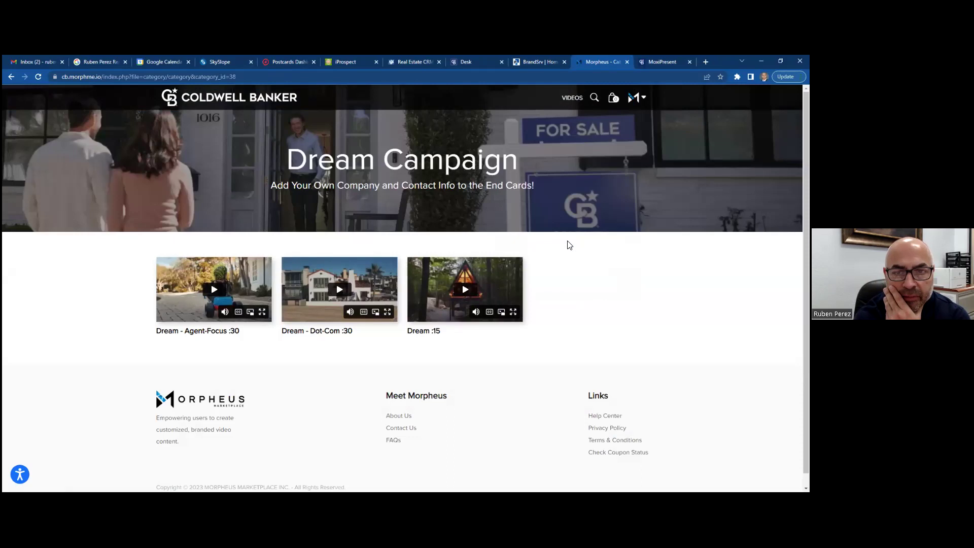
{"action": "scroll", "coordinate": [405, 314], "scroll_direction": "down", "scroll_amount": 1}
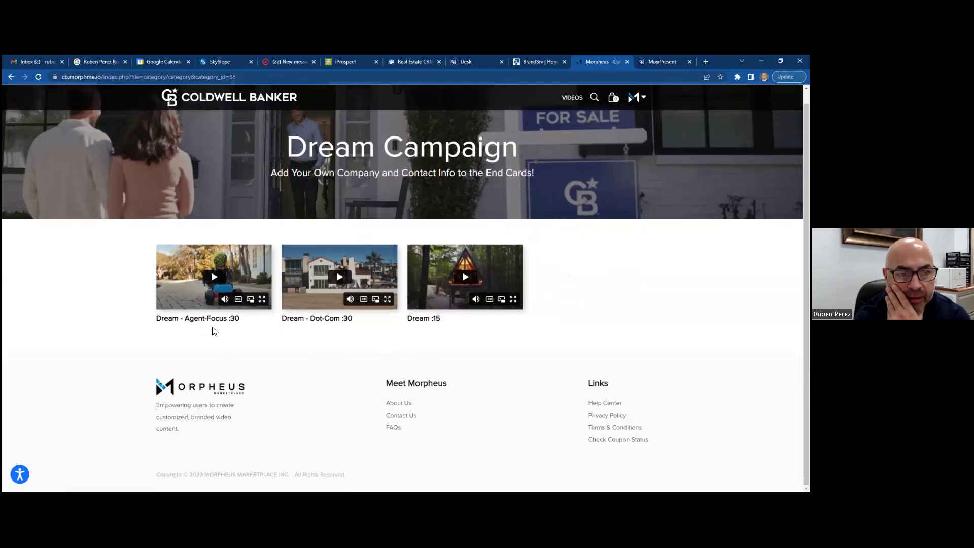
{"action": "left_click", "coordinate": [177, 320]}
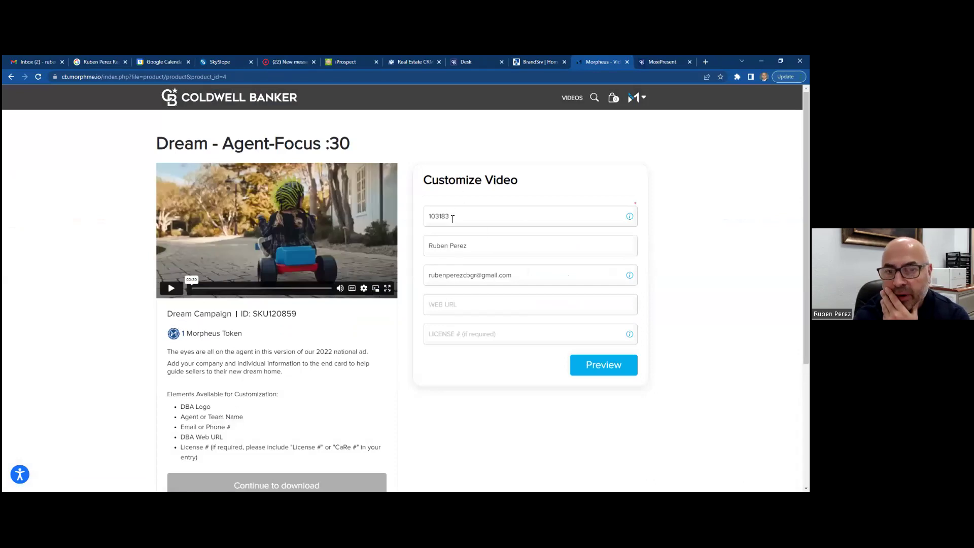
Step: Enter the license number in the LICENSE # field and preview the customized end card
{"action": "left_click", "coordinate": [461, 336]}
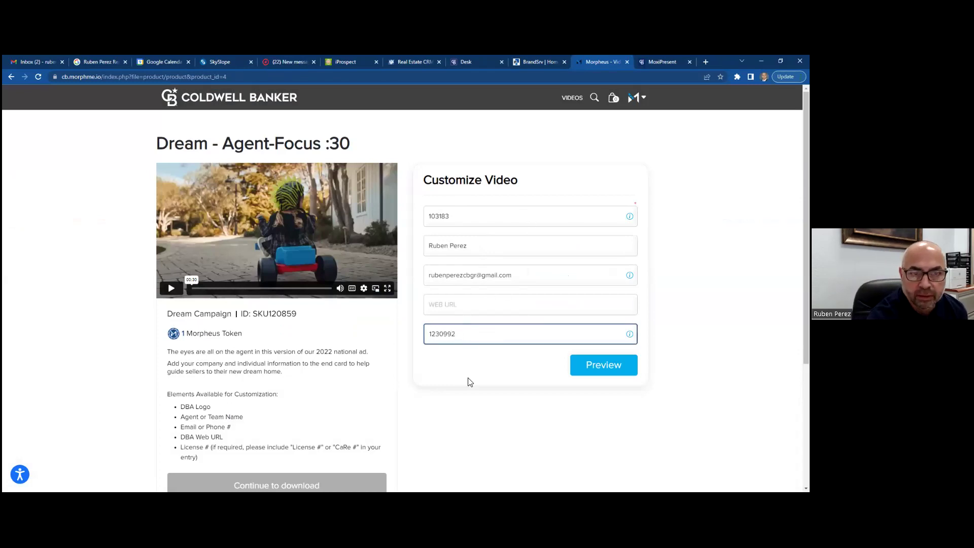
{"action": "scroll", "coordinate": [467, 381], "scroll_direction": "down", "scroll_amount": 3}
{"action": "left_click", "coordinate": [599, 205]}
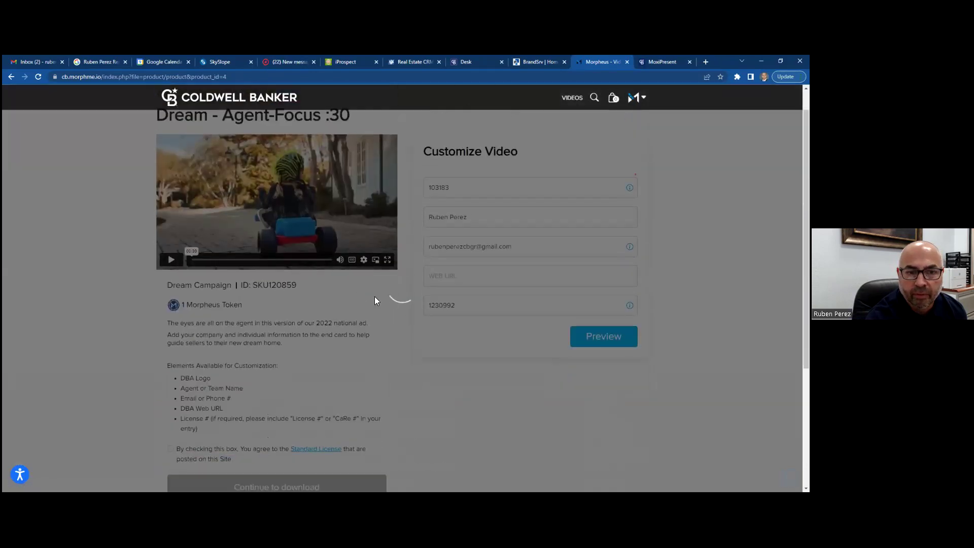
Step: Accept the standard license terms, add the video to the cart and proceed to download
{"action": "scroll", "coordinate": [382, 287], "scroll_direction": "down", "scroll_amount": 3}
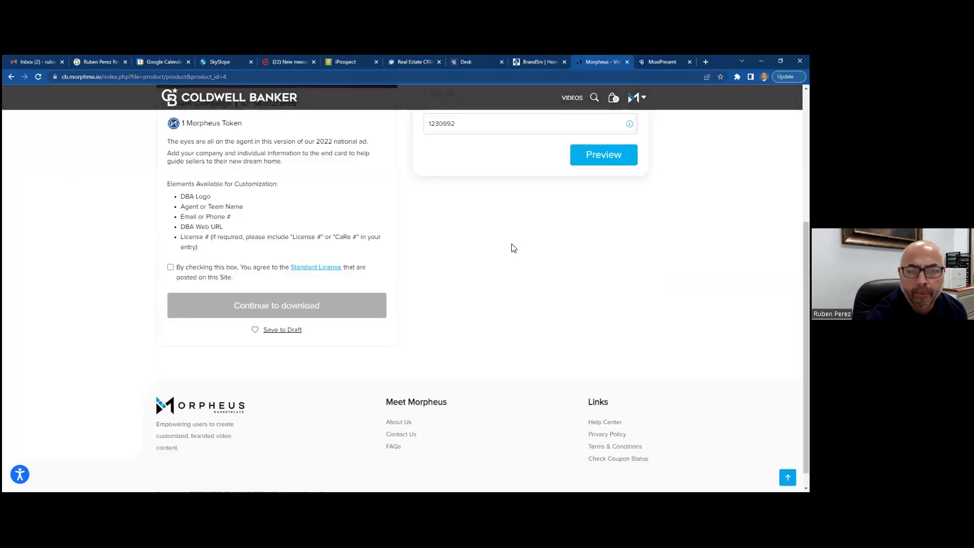
{"action": "scroll", "coordinate": [304, 298], "scroll_direction": "down", "scroll_amount": 1}
{"action": "left_click", "coordinate": [170, 250]}
{"action": "left_click", "coordinate": [380, 285]}
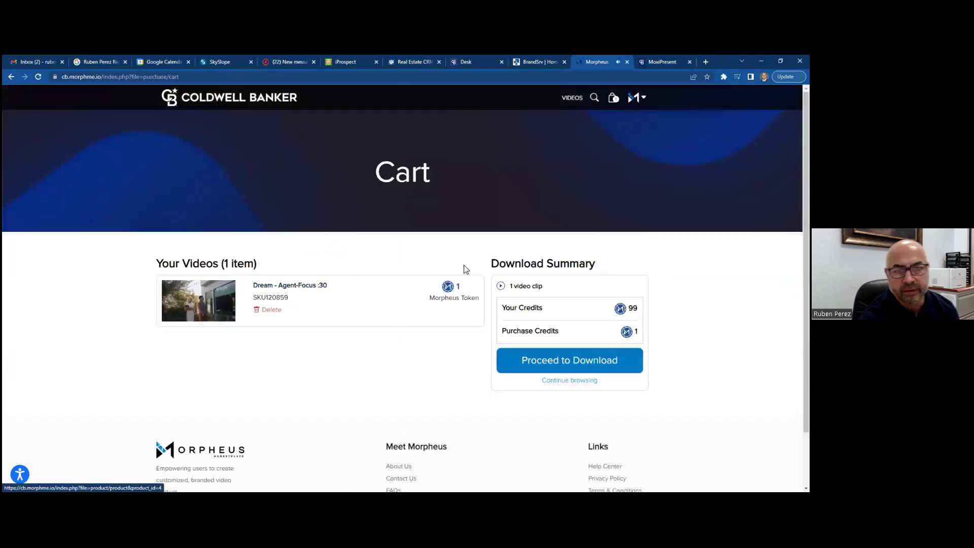
{"action": "left_click", "coordinate": [548, 364]}
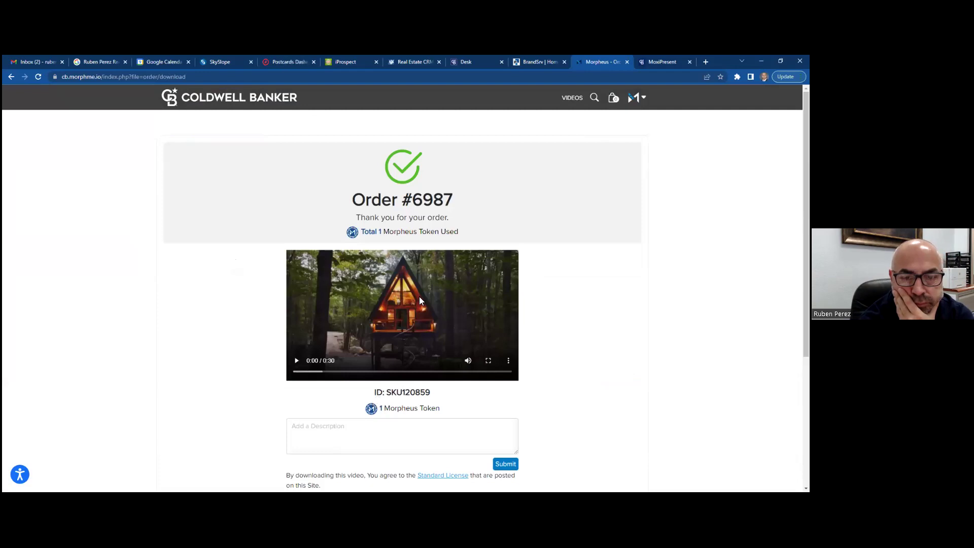
Step: Download the customized Dream - Agent-Focus :30 video from order #6987 as an MP4, twice
{"action": "scroll", "coordinate": [436, 325], "scroll_direction": "down", "scroll_amount": 4}
{"action": "left_click", "coordinate": [416, 313]}
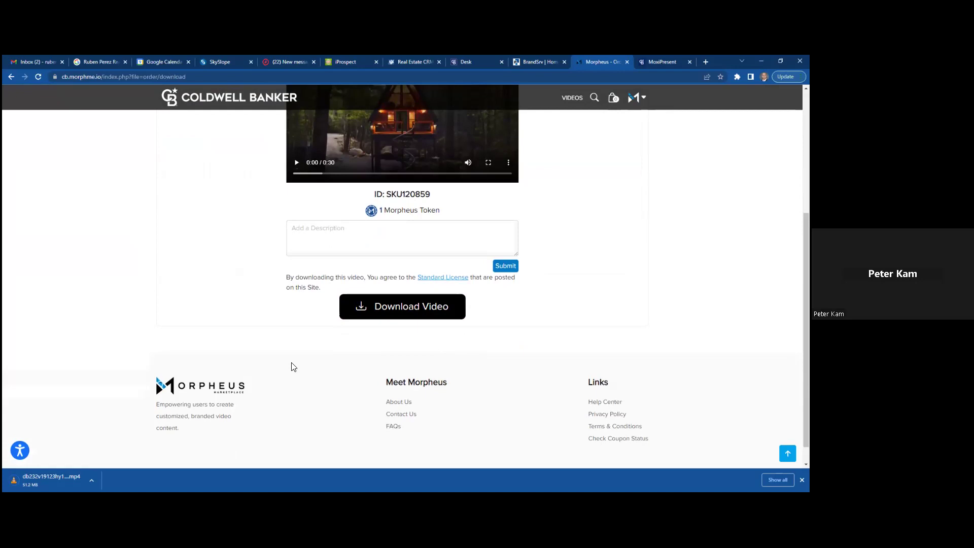
{"action": "scroll", "coordinate": [228, 385], "scroll_direction": "down", "scroll_amount": 1}
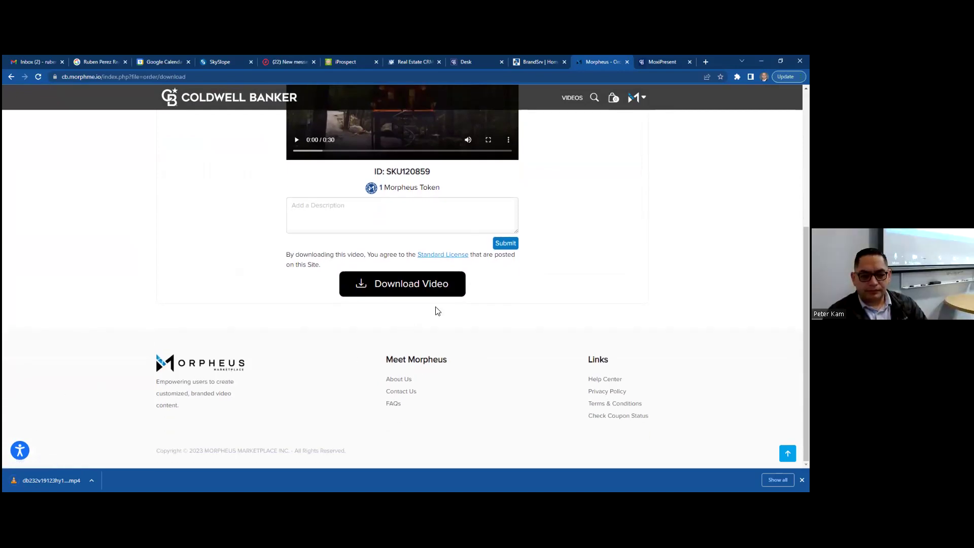
{"action": "left_click", "coordinate": [379, 289]}
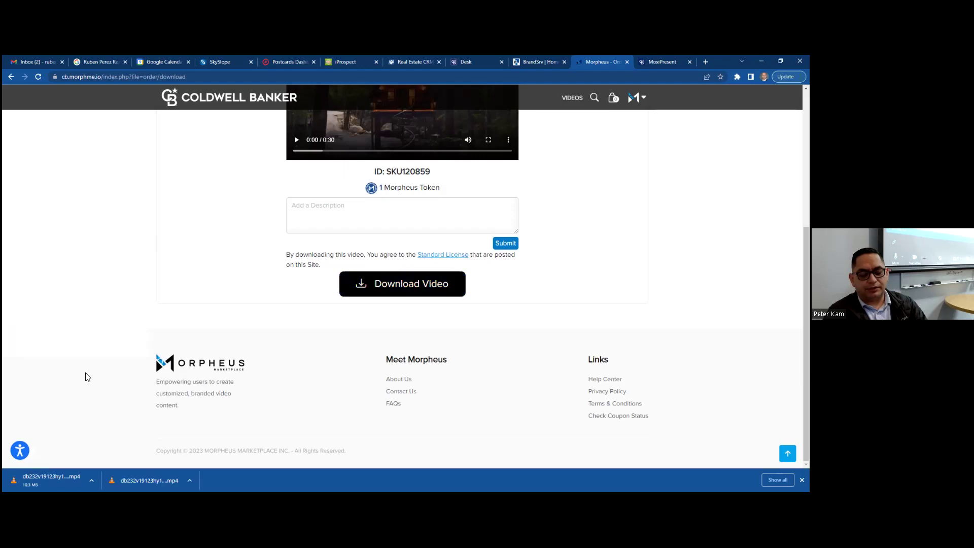
Step: Request the video download once more and open the downloaded MP4 from the downloads bar
{"action": "left_click", "coordinate": [19, 452]}
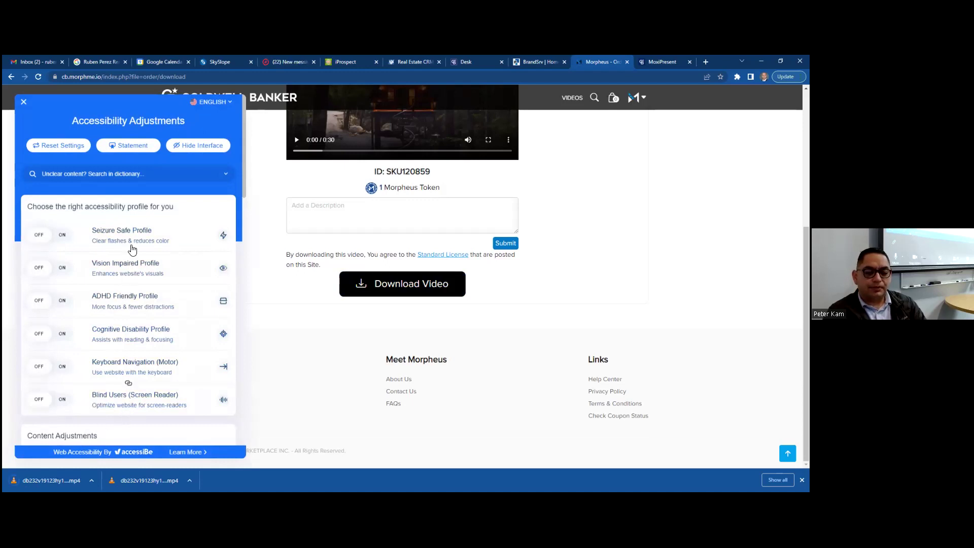
{"action": "left_click", "coordinate": [24, 102]}
{"action": "left_click", "coordinate": [360, 284]}
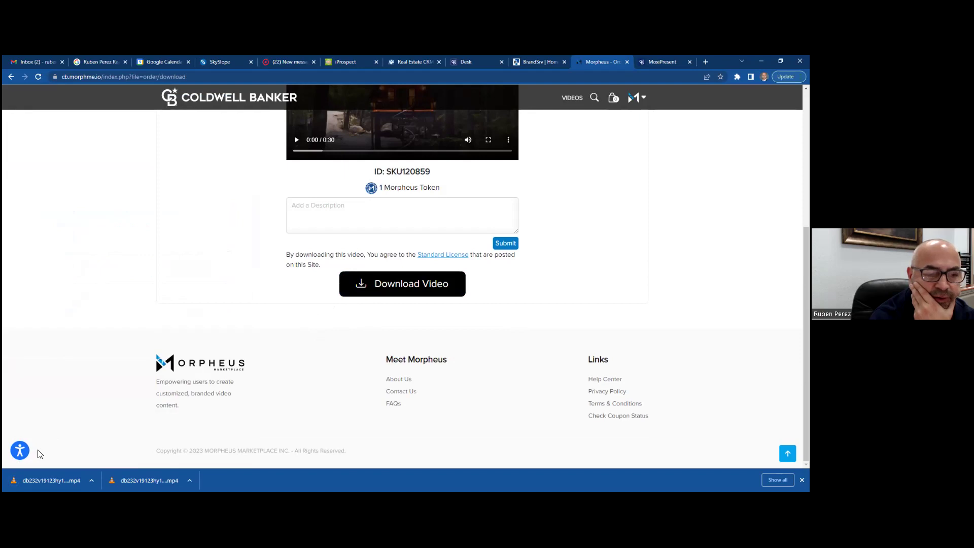
{"action": "left_click", "coordinate": [43, 479]}
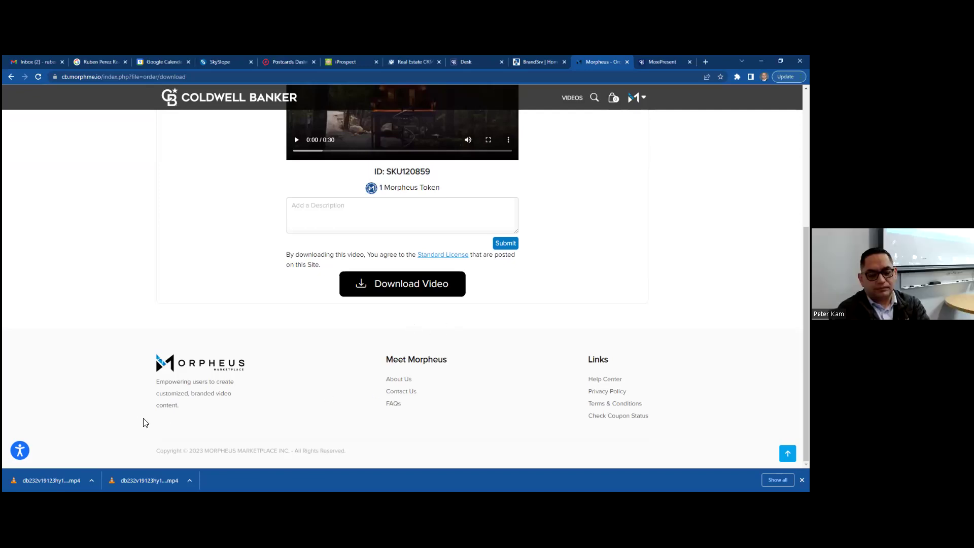
{"action": "scroll", "coordinate": [594, 260], "scroll_direction": "up", "scroll_amount": 5}
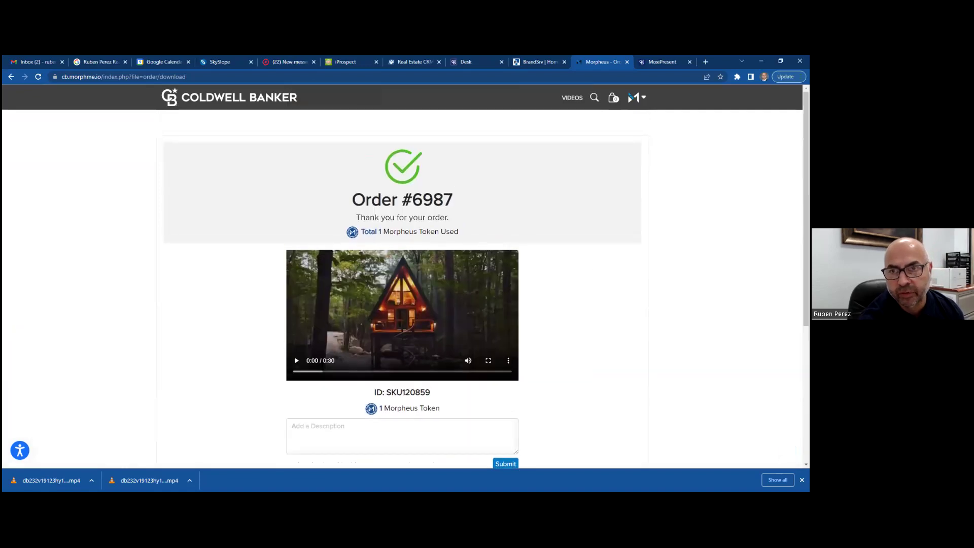
Step: Play the ordered video preview on the order page, then close the Morpheus tab
{"action": "scroll", "coordinate": [630, 211], "scroll_direction": "down", "scroll_amount": 2}
{"action": "scroll", "coordinate": [526, 202], "scroll_direction": "up", "scroll_amount": 2}
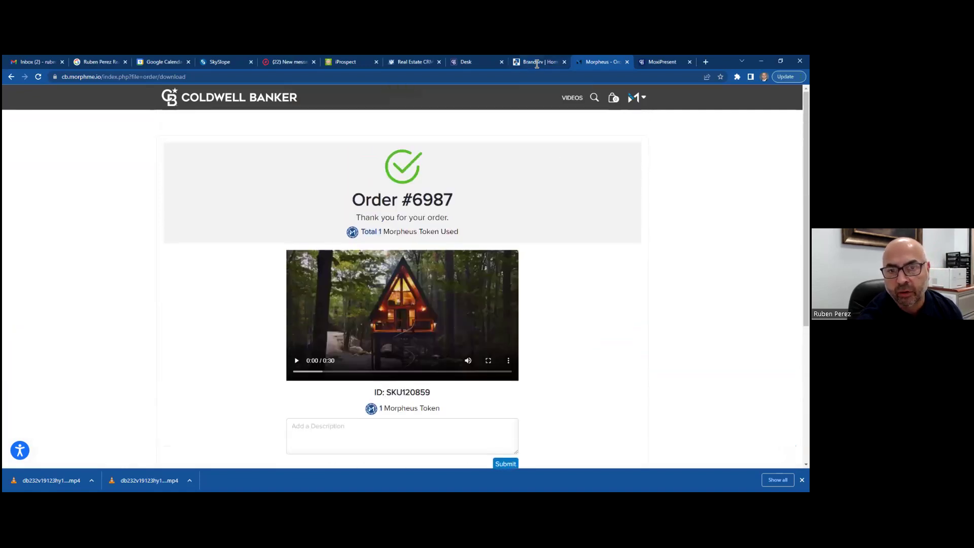
{"action": "left_click", "coordinate": [536, 63]}
{"action": "left_click", "coordinate": [600, 64]}
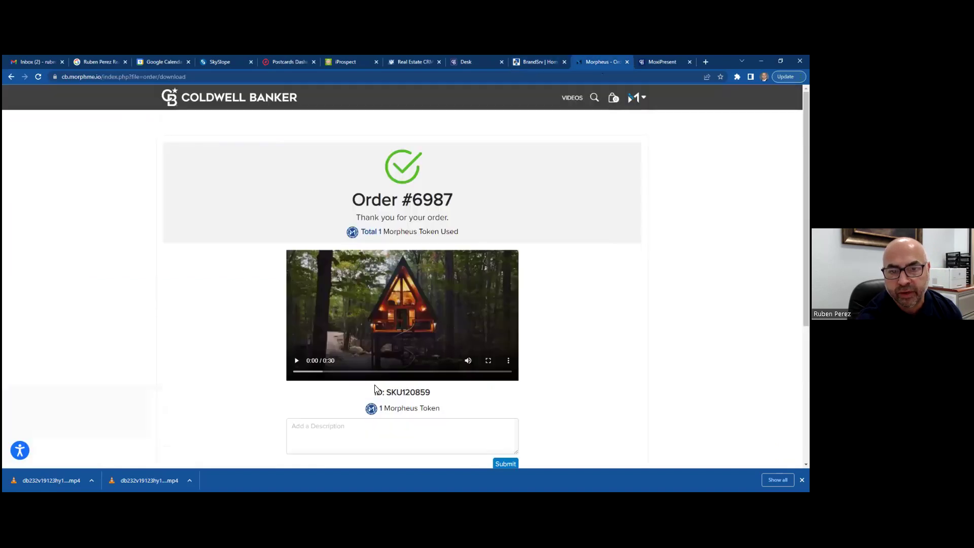
{"action": "left_click", "coordinate": [303, 360]}
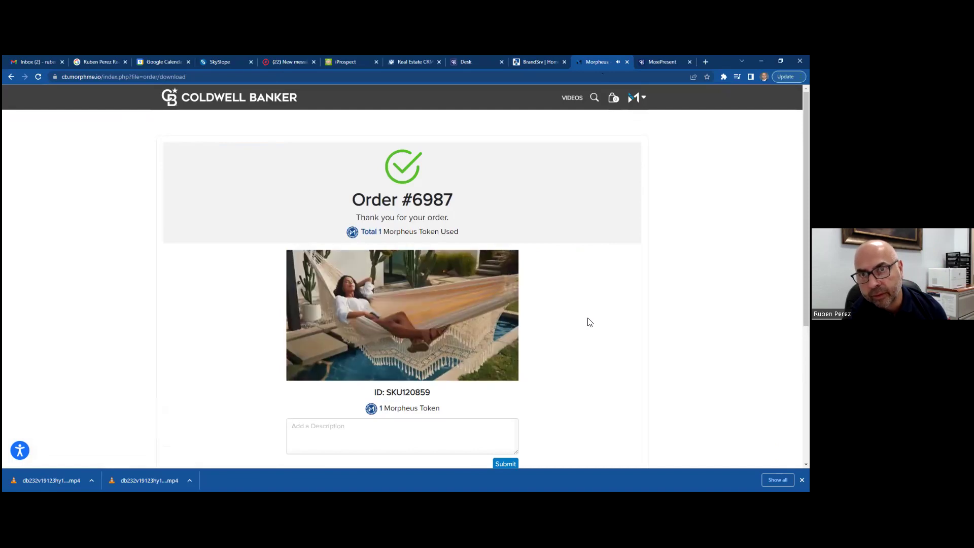
{"action": "left_click", "coordinate": [627, 62]}
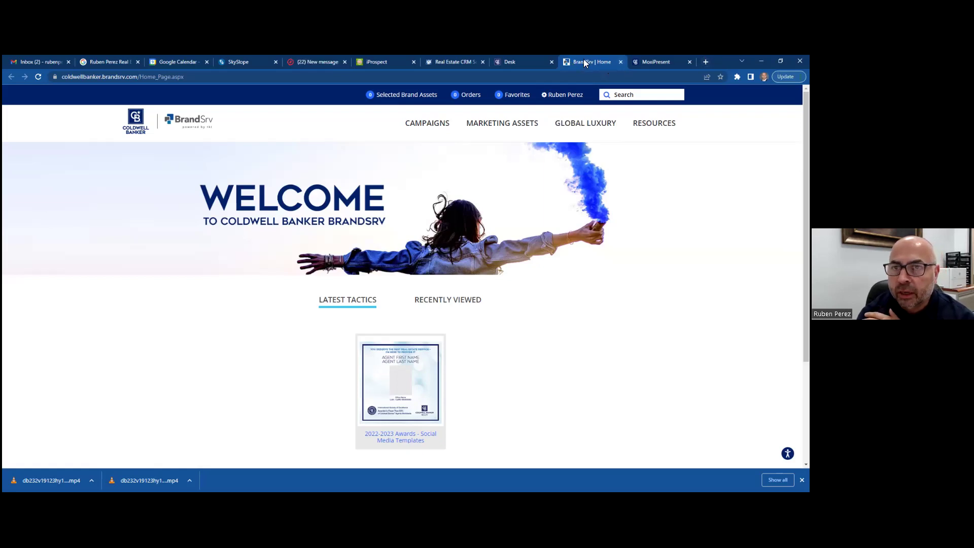
Step: Add the Coldwell Banker Way youtu.be link as a video on the MoxiPresent page and dismiss the downloads bar
{"action": "mouse_move", "coordinate": [560, 100]}
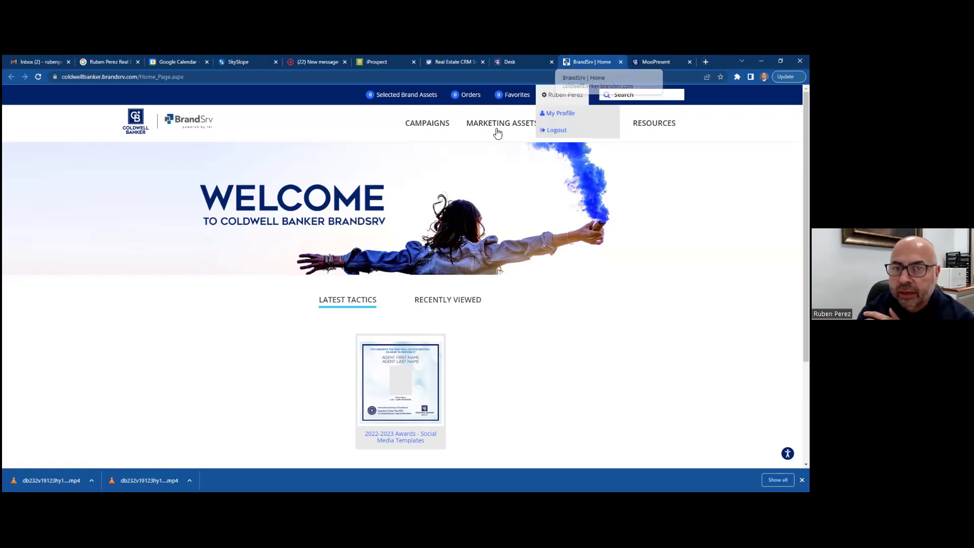
{"action": "mouse_move", "coordinate": [507, 221]}
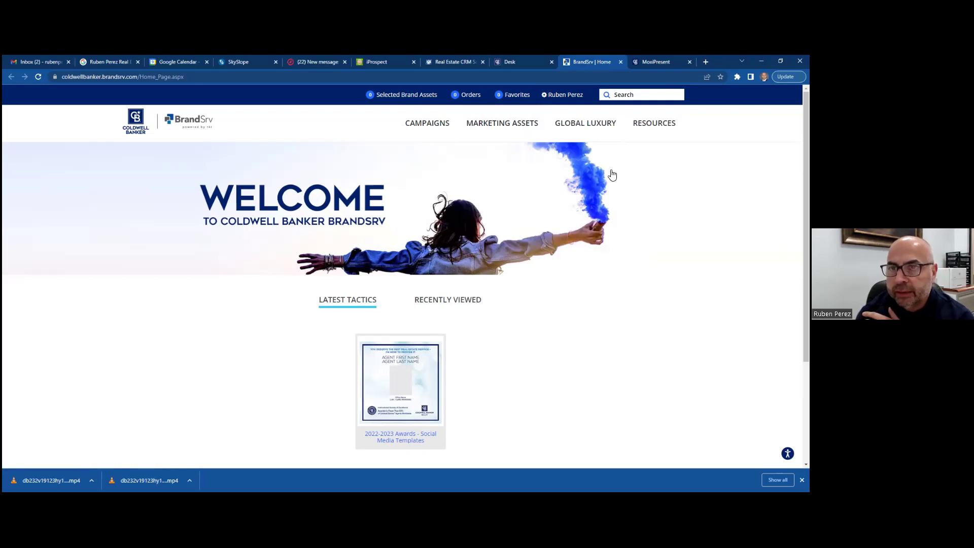
{"action": "left_click", "coordinate": [652, 63]}
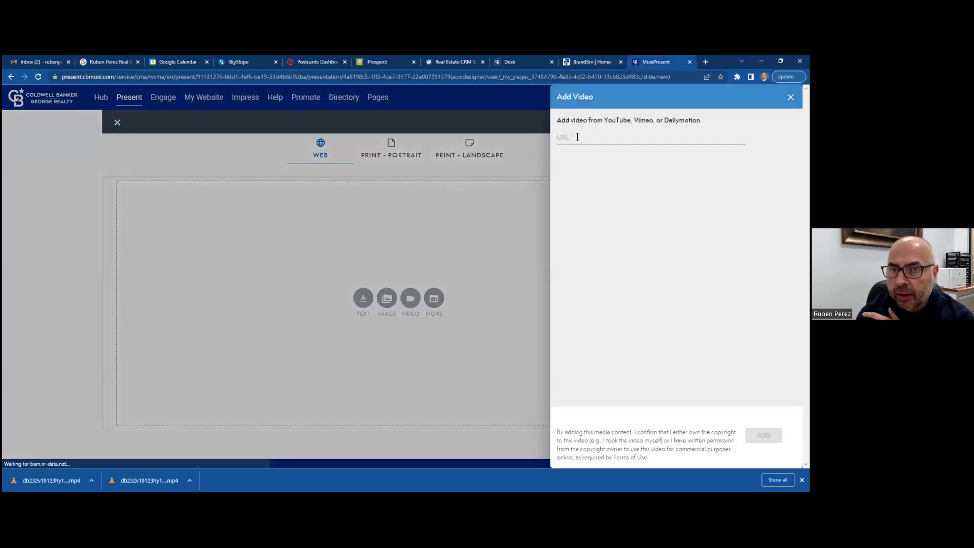
{"action": "left_click", "coordinate": [577, 137]}
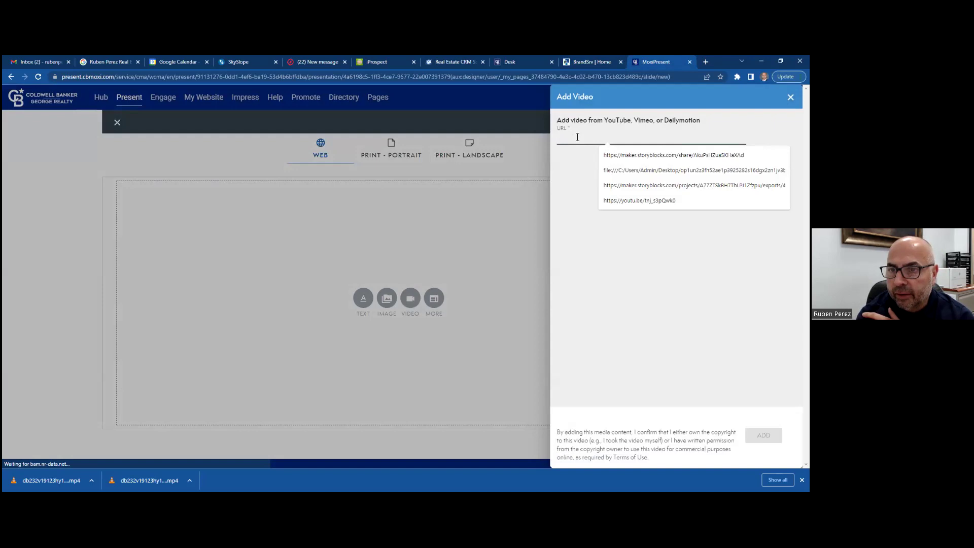
{"action": "left_click", "coordinate": [615, 201]}
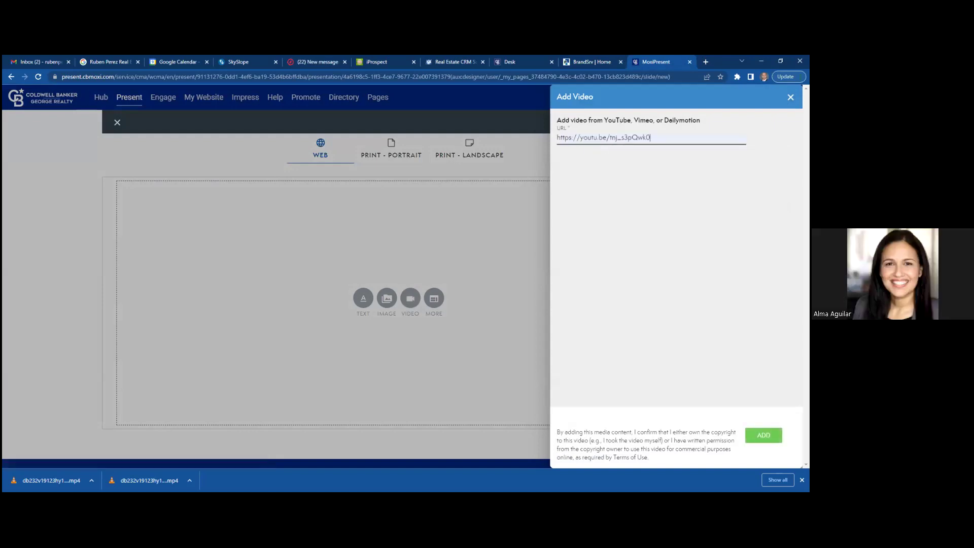
{"action": "left_click", "coordinate": [763, 435]}
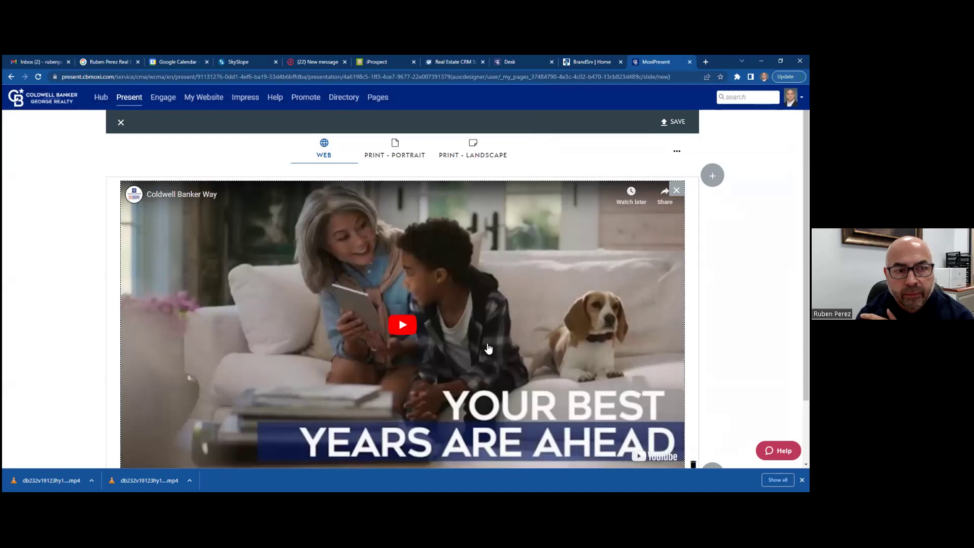
{"action": "scroll", "coordinate": [554, 345], "scroll_direction": "down", "scroll_amount": 2}
{"action": "scroll", "coordinate": [578, 324], "scroll_direction": "up", "scroll_amount": 2}
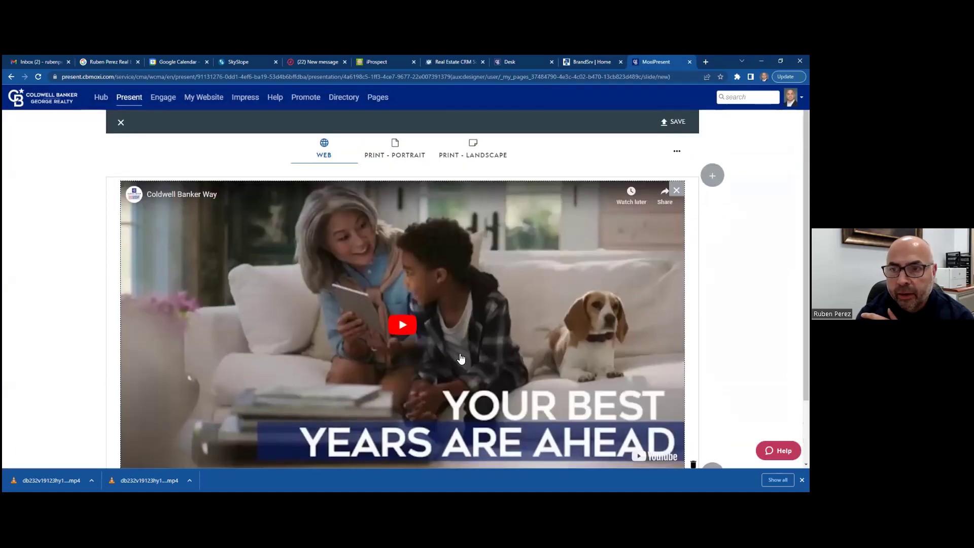
{"action": "scroll", "coordinate": [406, 289], "scroll_direction": "down", "scroll_amount": 2}
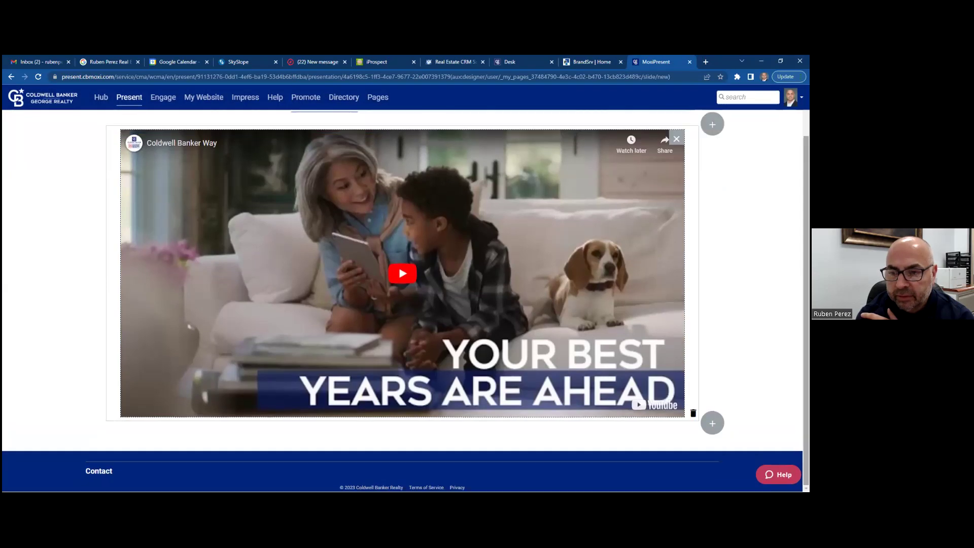
{"action": "left_click", "coordinate": [801, 479]}
Step: Save the custom page as 'The Coldwell Banker Way' and close the page editor
{"action": "scroll", "coordinate": [450, 421], "scroll_direction": "up", "scroll_amount": 1}
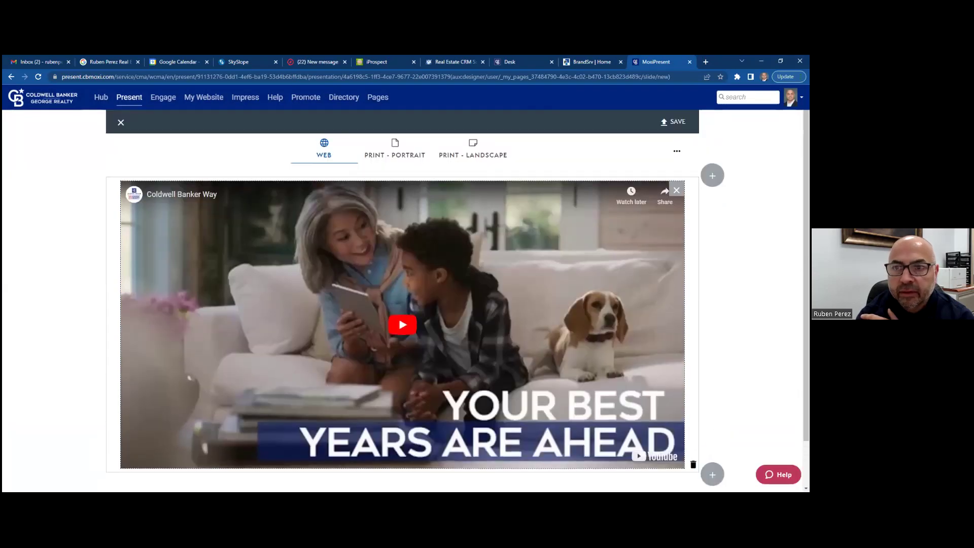
{"action": "key", "text": "ctrl+s"}
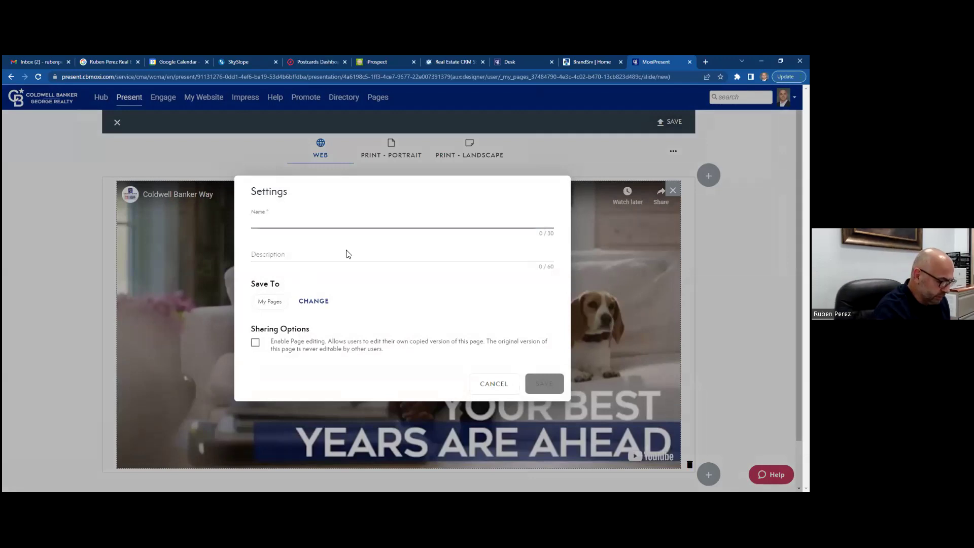
{"action": "type", "text": "The Coldwe"}
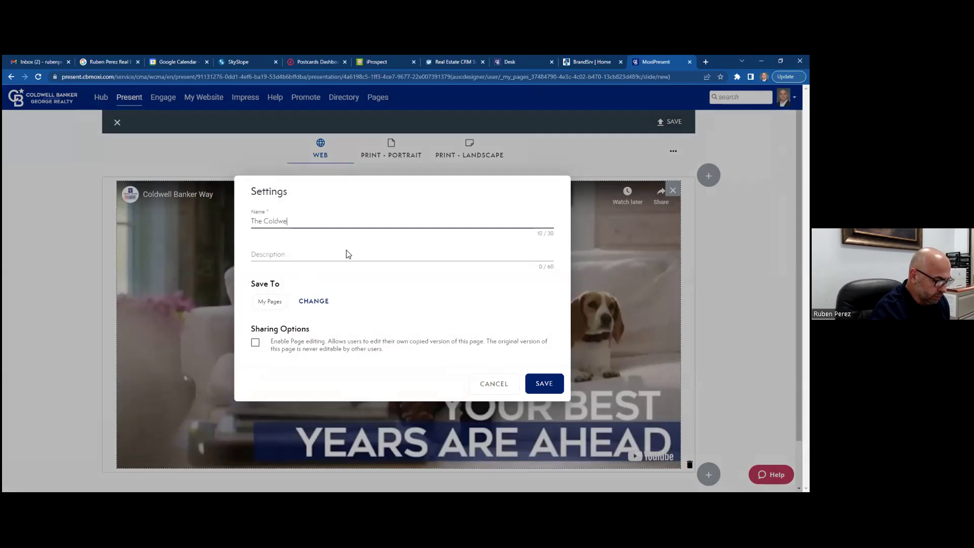
{"action": "type", "text": "ll Banker W"}
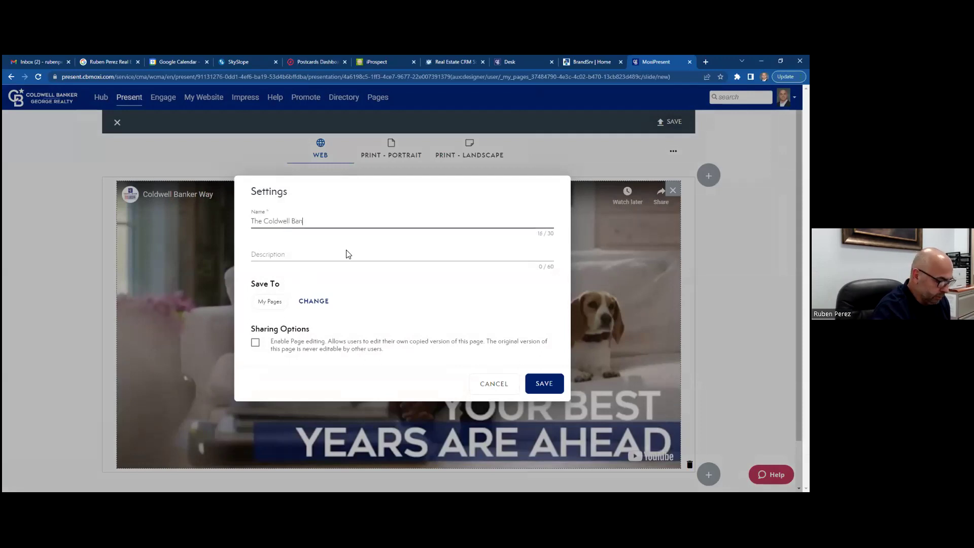
{"action": "left_click", "coordinate": [347, 253]}
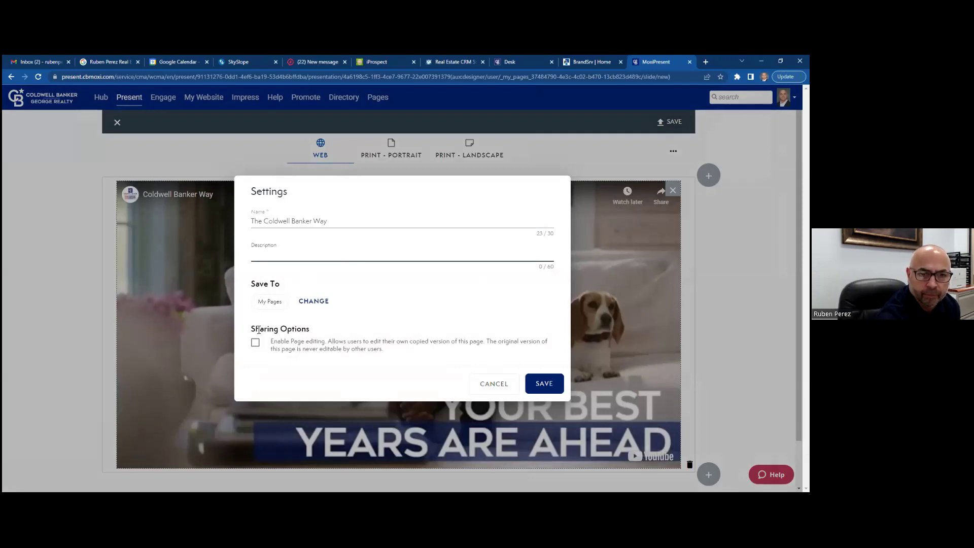
{"action": "left_click", "coordinate": [543, 383]}
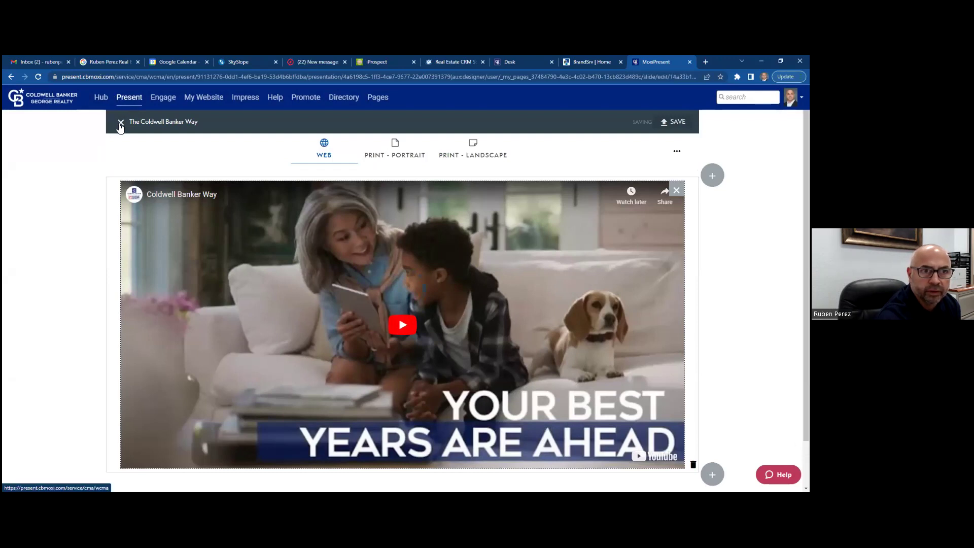
{"action": "left_click", "coordinate": [137, 97]}
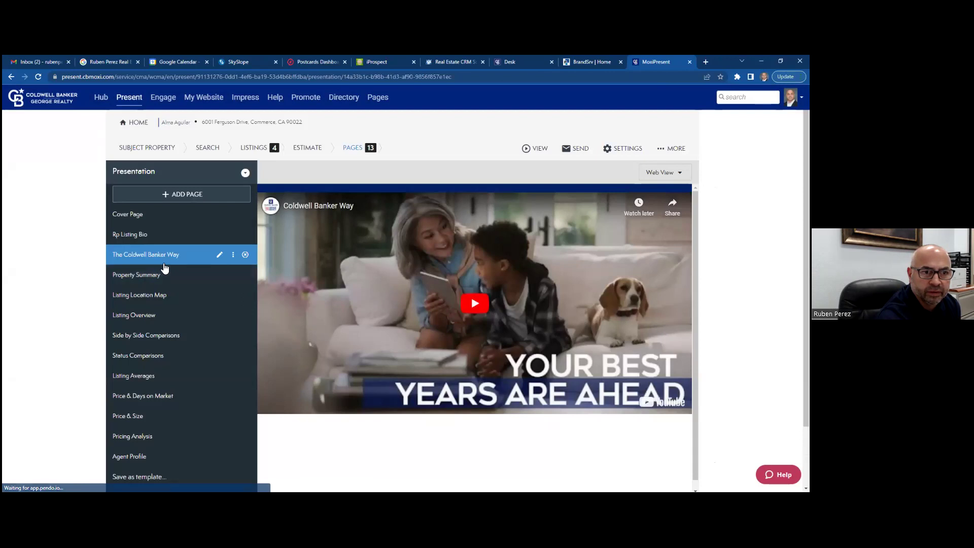
{"action": "scroll", "coordinate": [154, 410], "scroll_direction": "down", "scroll_amount": 2}
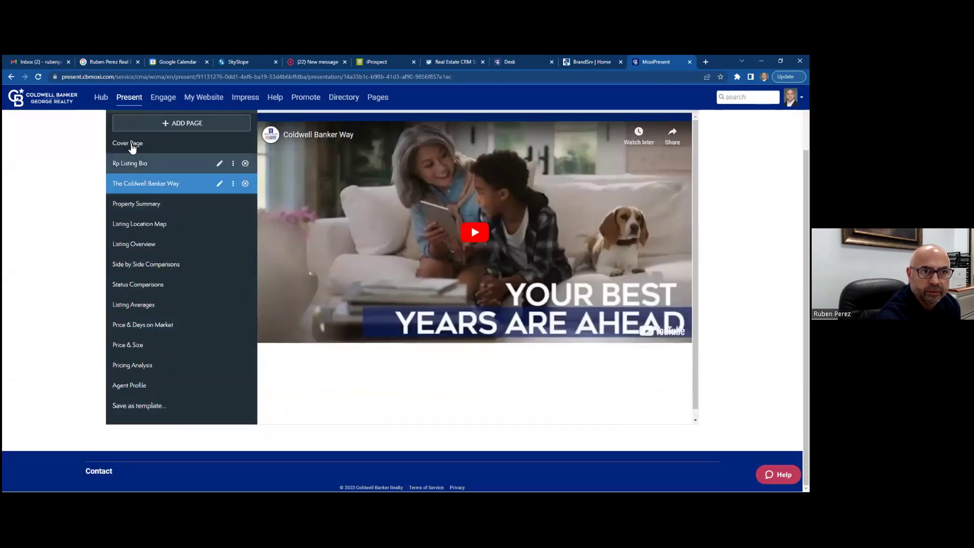
{"action": "scroll", "coordinate": [391, 215], "scroll_direction": "up", "scroll_amount": 3}
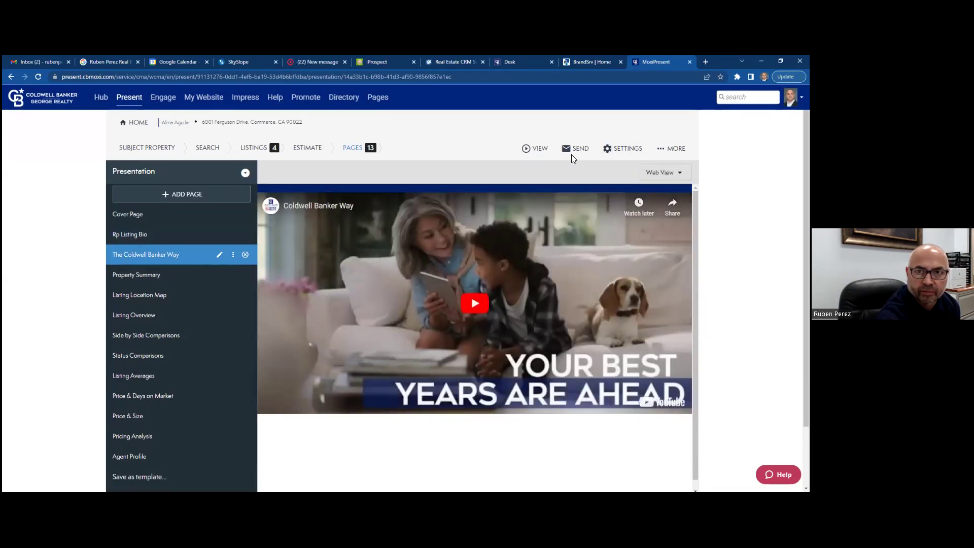
{"action": "left_click", "coordinate": [535, 148]}
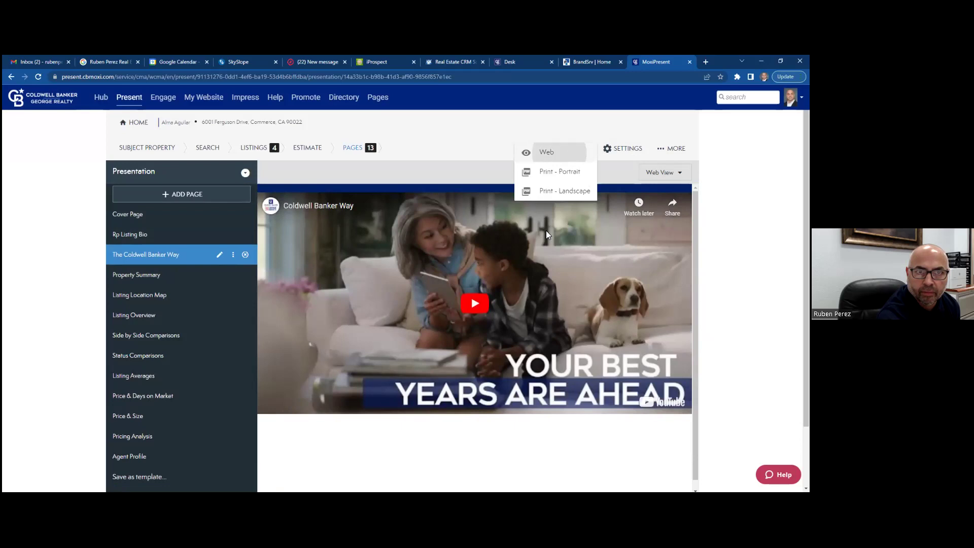
{"action": "left_click", "coordinate": [546, 149]}
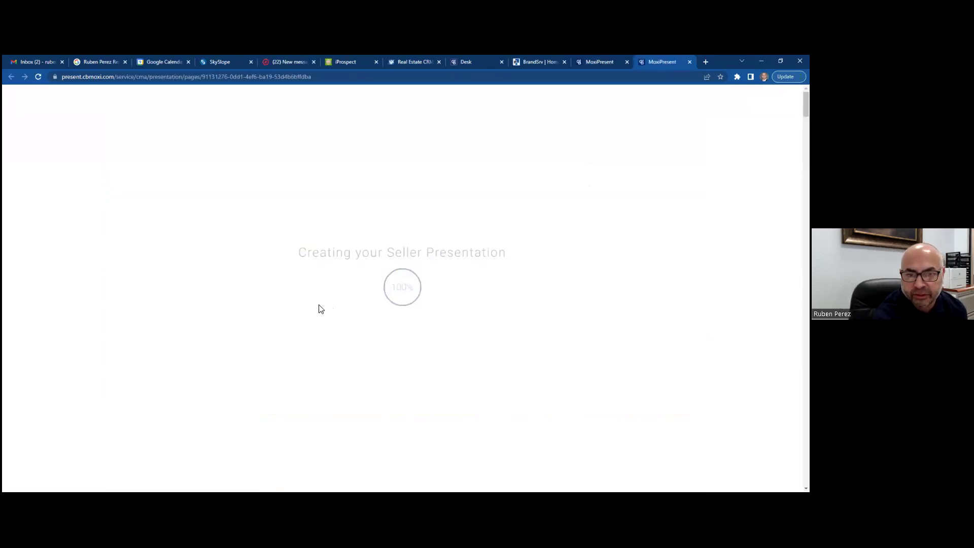
{"action": "scroll", "coordinate": [328, 296], "scroll_direction": "down", "scroll_amount": 2}
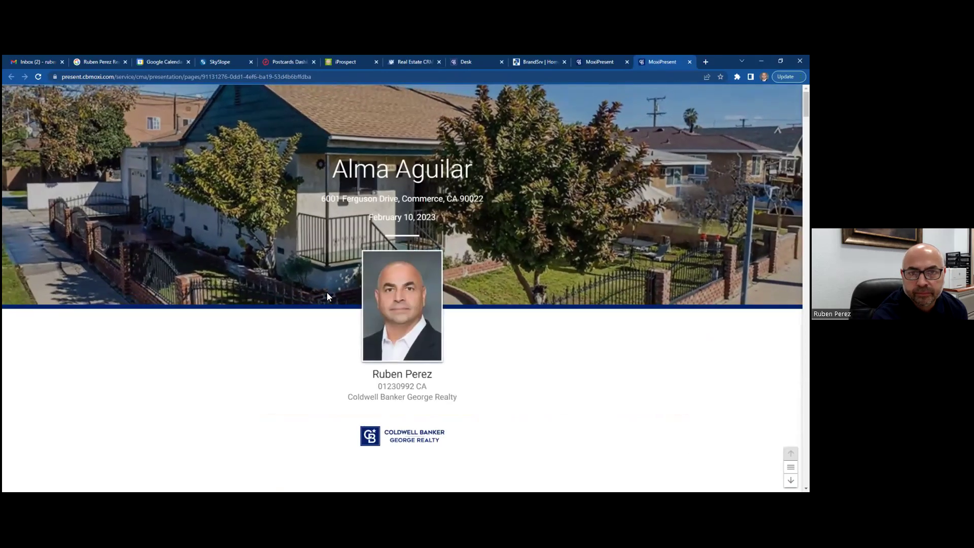
{"action": "scroll", "coordinate": [327, 297], "scroll_direction": "down", "scroll_amount": 3}
{"action": "scroll", "coordinate": [328, 296], "scroll_direction": "down", "scroll_amount": 4}
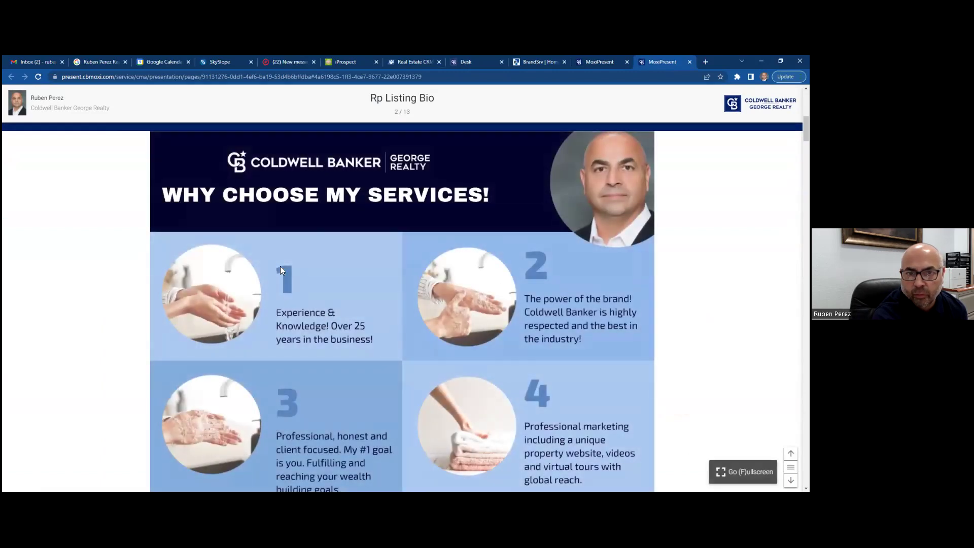
{"action": "scroll", "coordinate": [543, 325], "scroll_direction": "down", "scroll_amount": 3}
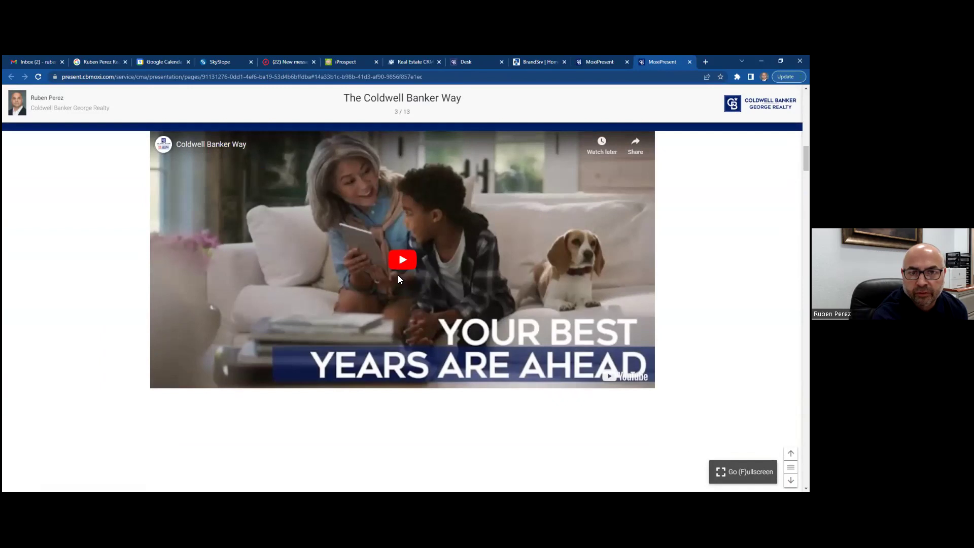
{"action": "left_click", "coordinate": [399, 278]}
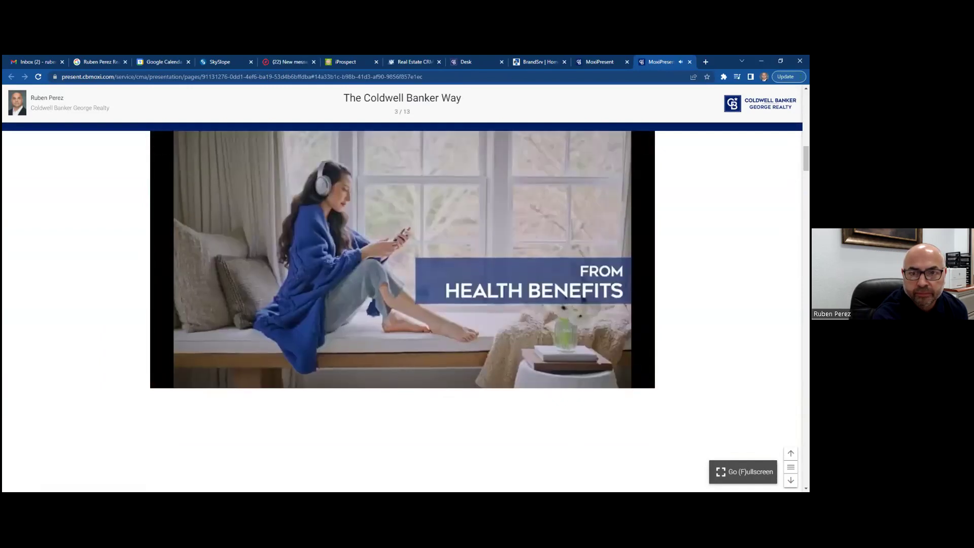
{"action": "key", "text": "Down"}
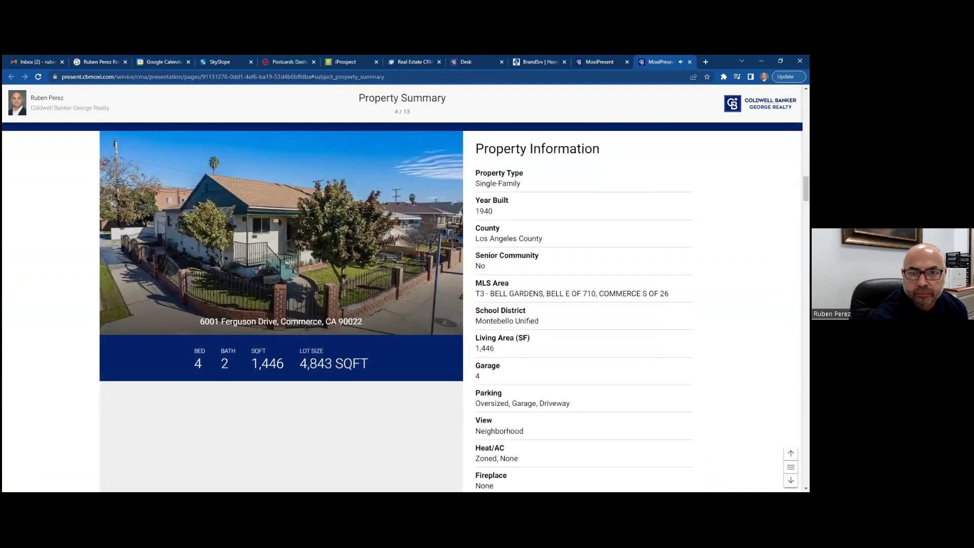
{"action": "scroll", "coordinate": [402, 305], "scroll_direction": "down", "scroll_amount": 5}
{"action": "scroll", "coordinate": [401, 304], "scroll_direction": "down", "scroll_amount": 3}
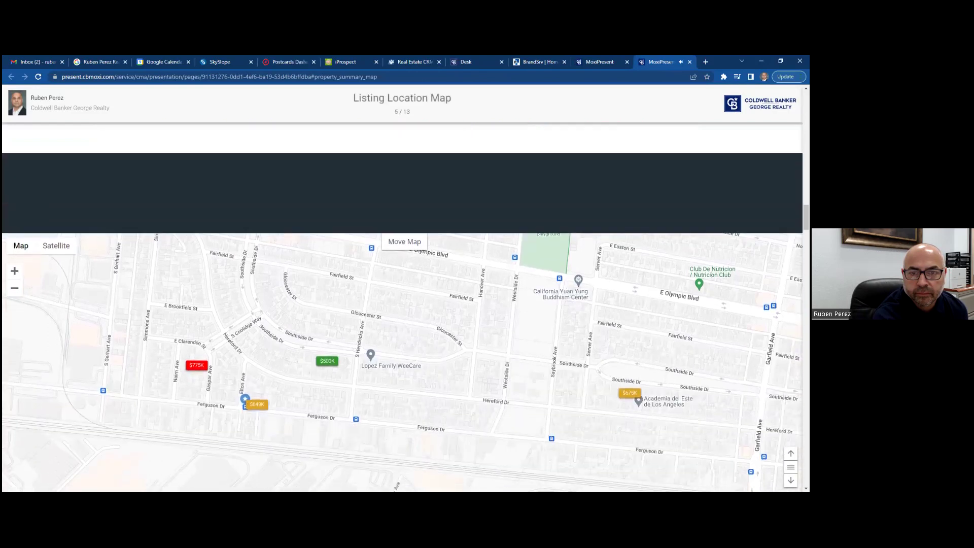
{"action": "scroll", "coordinate": [401, 305], "scroll_direction": "down", "scroll_amount": 5}
{"action": "scroll", "coordinate": [402, 304], "scroll_direction": "down", "scroll_amount": 3}
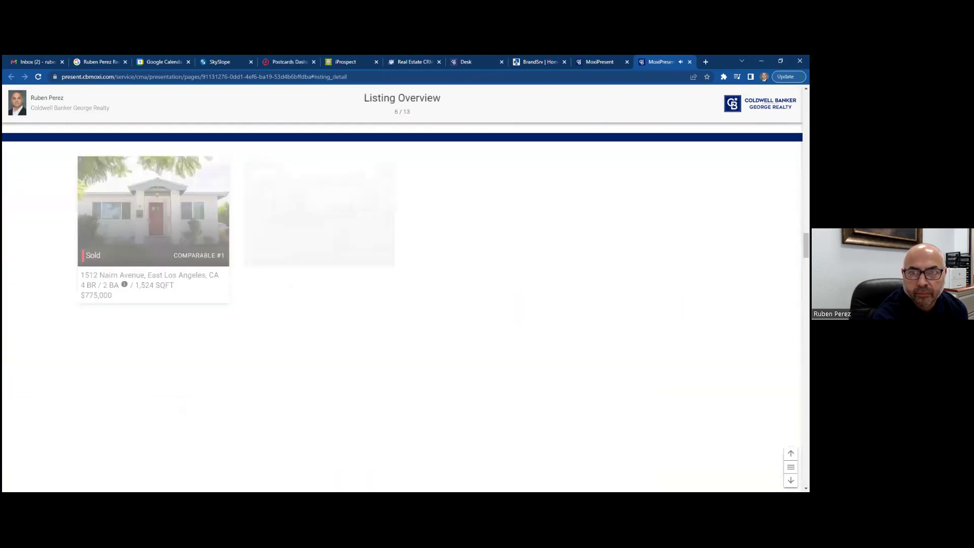
{"action": "scroll", "coordinate": [401, 304], "scroll_direction": "down", "scroll_amount": 3}
{"action": "scroll", "coordinate": [401, 305], "scroll_direction": "down", "scroll_amount": 8}
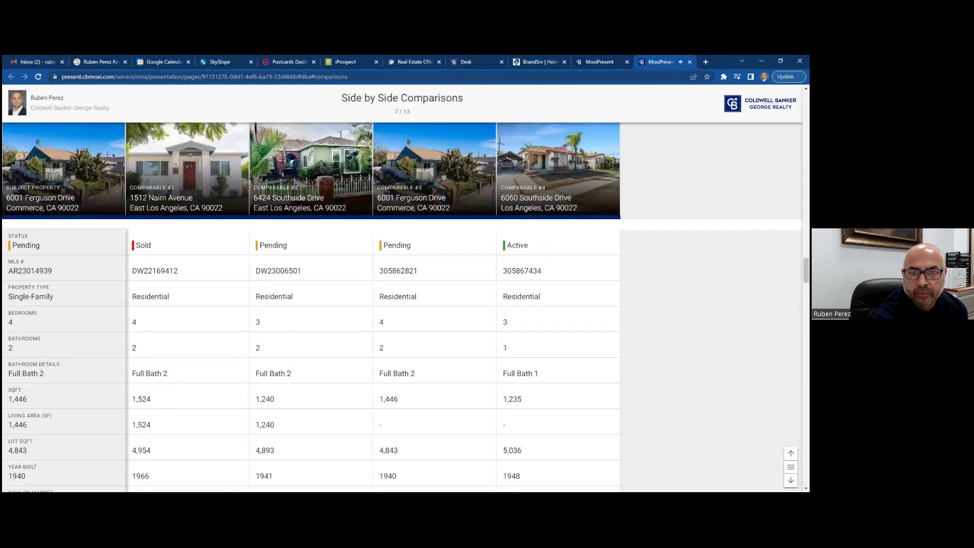
{"action": "scroll", "coordinate": [401, 305], "scroll_direction": "down", "scroll_amount": 10}
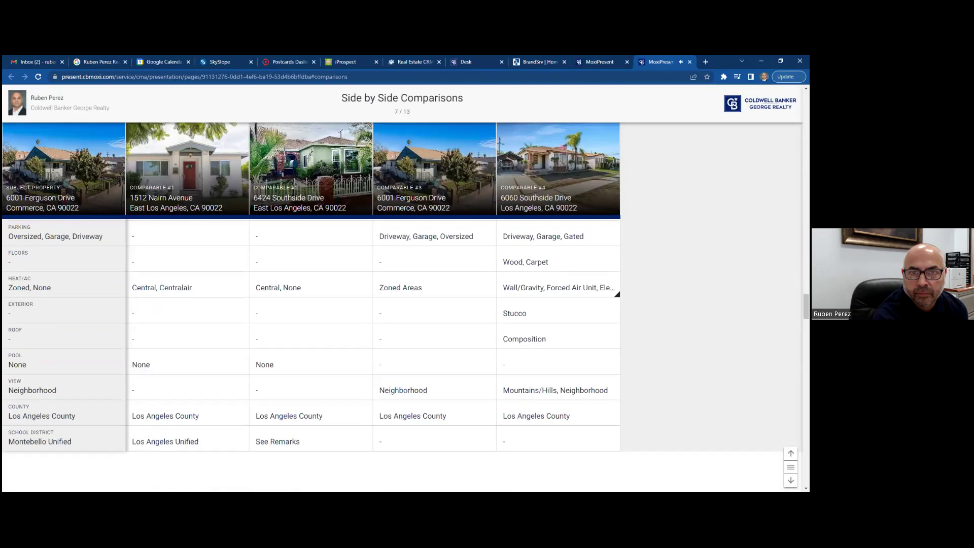
{"action": "scroll", "coordinate": [402, 254], "scroll_direction": "down", "scroll_amount": 2}
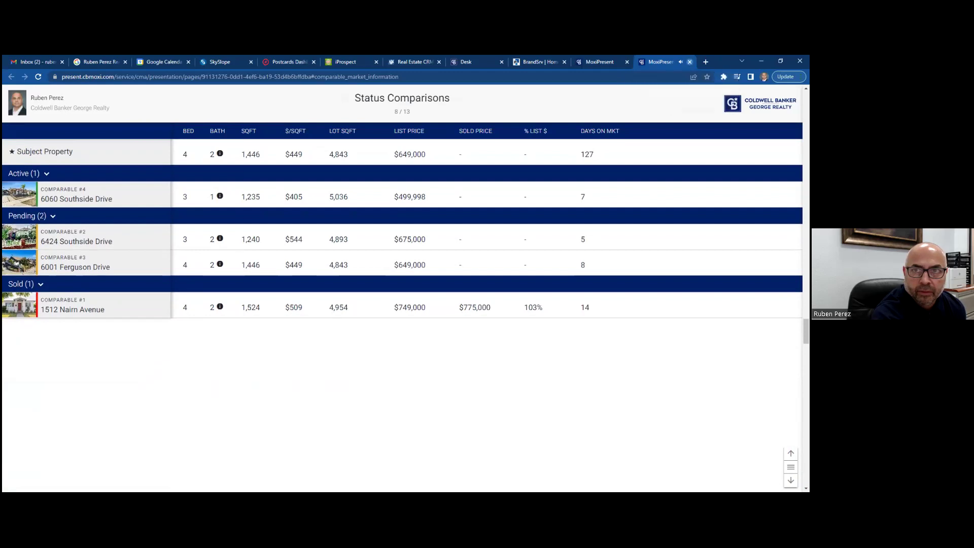
{"action": "key", "text": "ctrl+w"}
{"action": "left_click", "coordinate": [662, 173]}
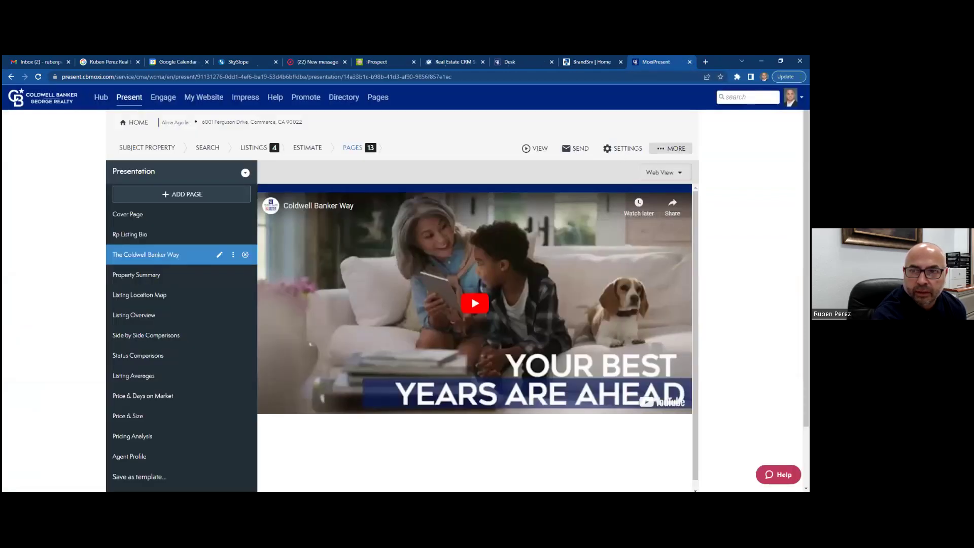
Step: Search for the target agent by first name in the presentation's Assign to Agent panel
{"action": "left_click", "coordinate": [671, 148]}
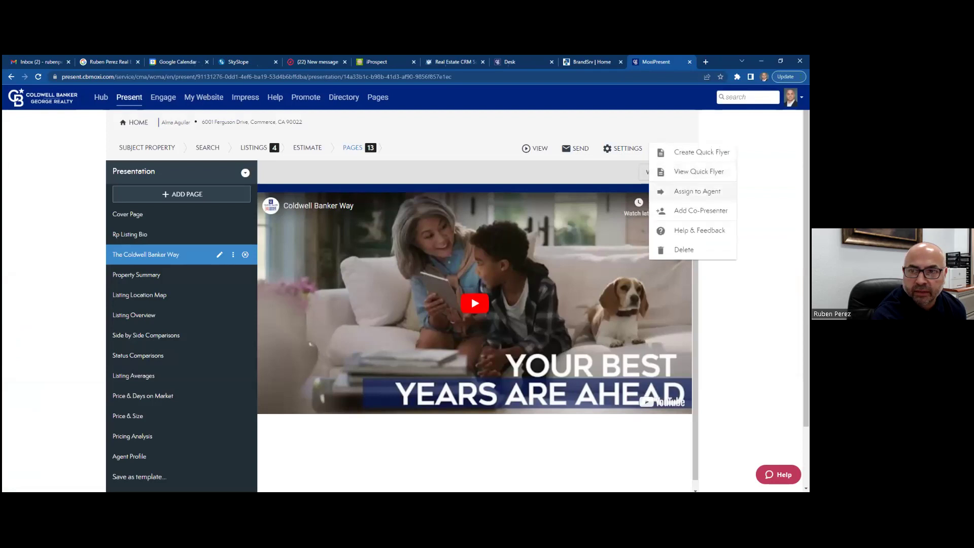
{"action": "left_click", "coordinate": [694, 189]}
{"action": "left_click", "coordinate": [611, 188]}
{"action": "type", "text": "alma"}
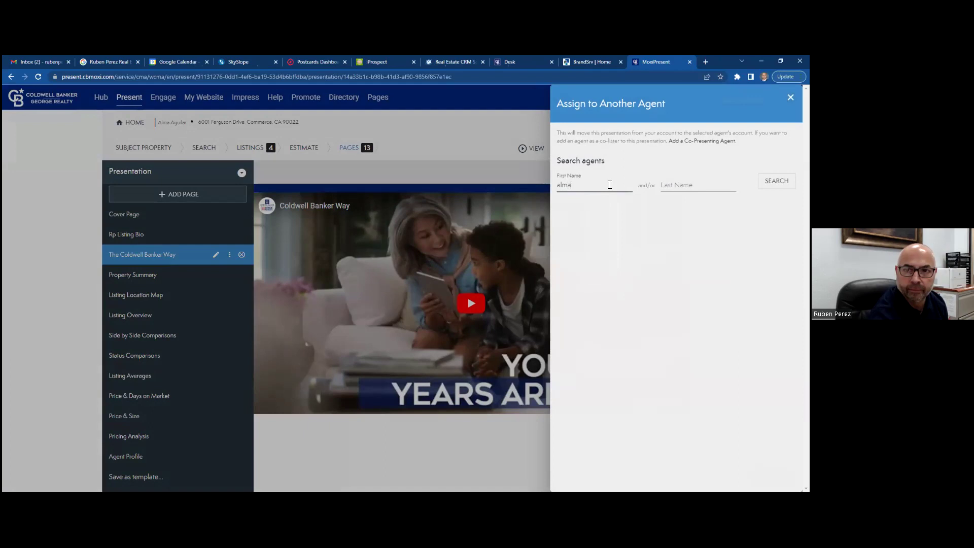
{"action": "key", "text": "Return"}
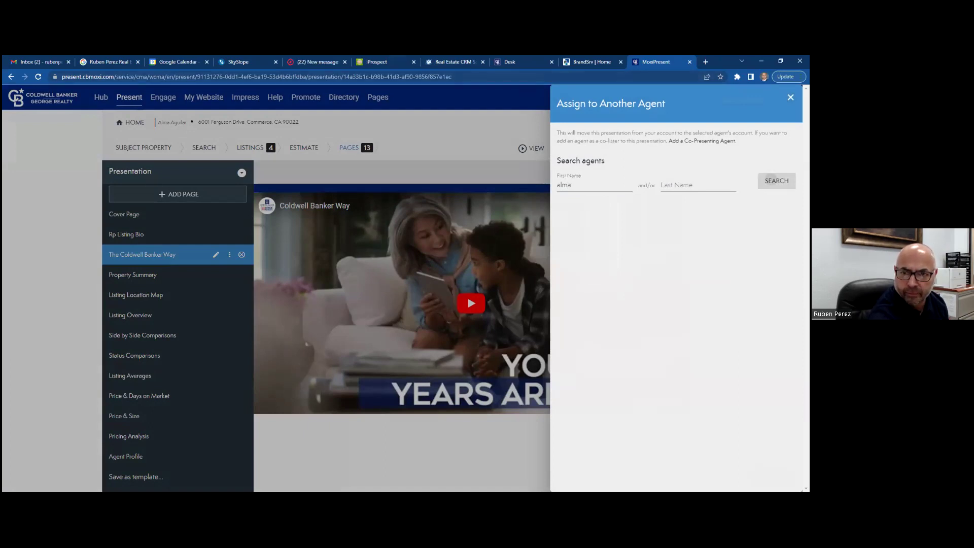
Step: Assign and confirm the presentation to the found agent, then return to the presentations list
{"action": "left_click", "coordinate": [785, 239]}
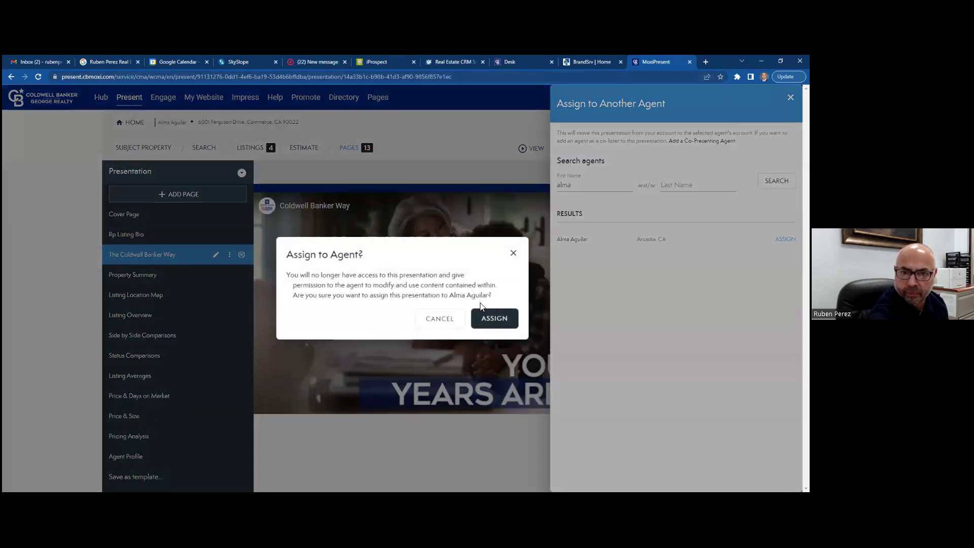
{"action": "left_click", "coordinate": [498, 315]}
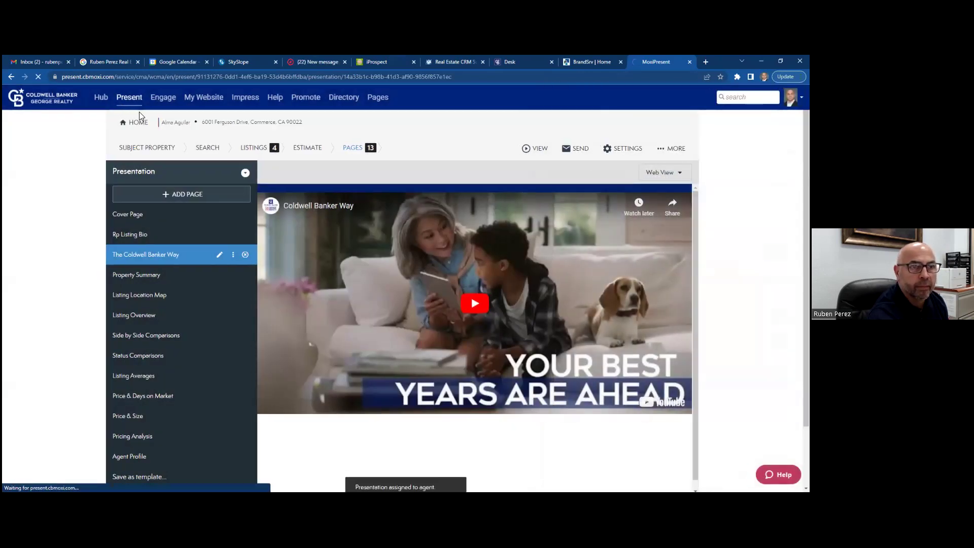
{"action": "left_click", "coordinate": [126, 99]}
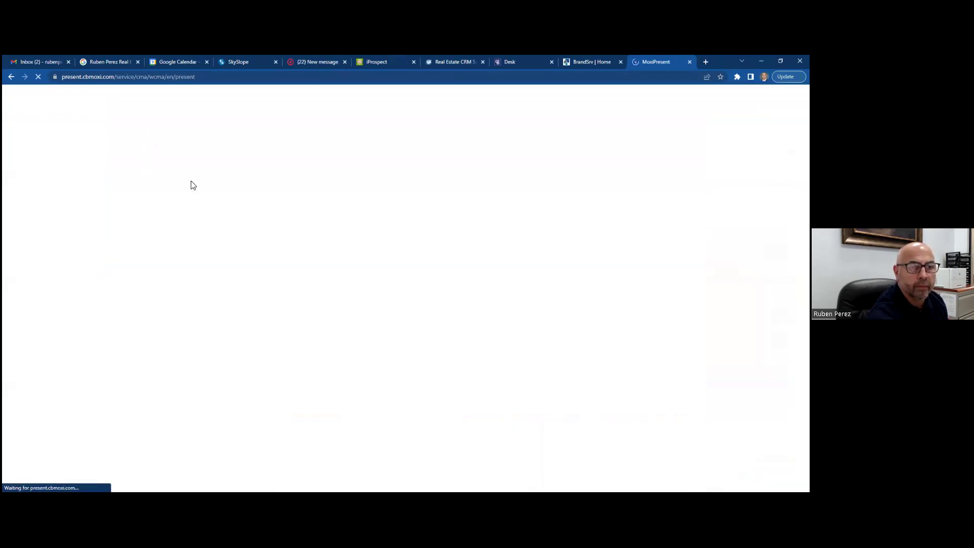